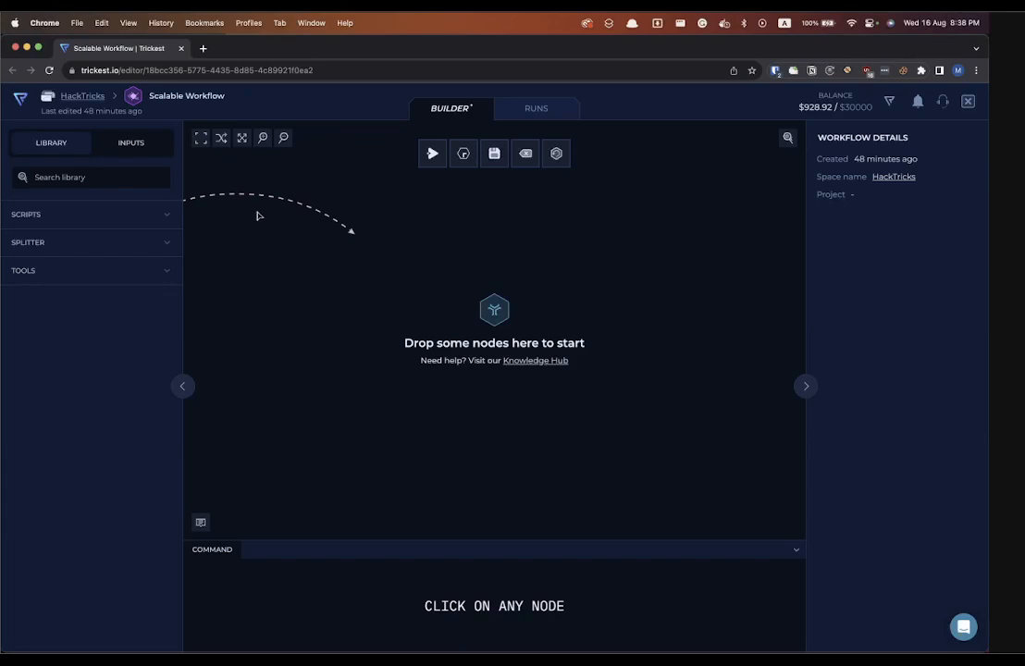
# Place the aiodnsbrute tool from the library's Recon category on the workflow canvas.
pyautogui.click(108, 270)
pyautogui.scroll(-1, 88, 321)
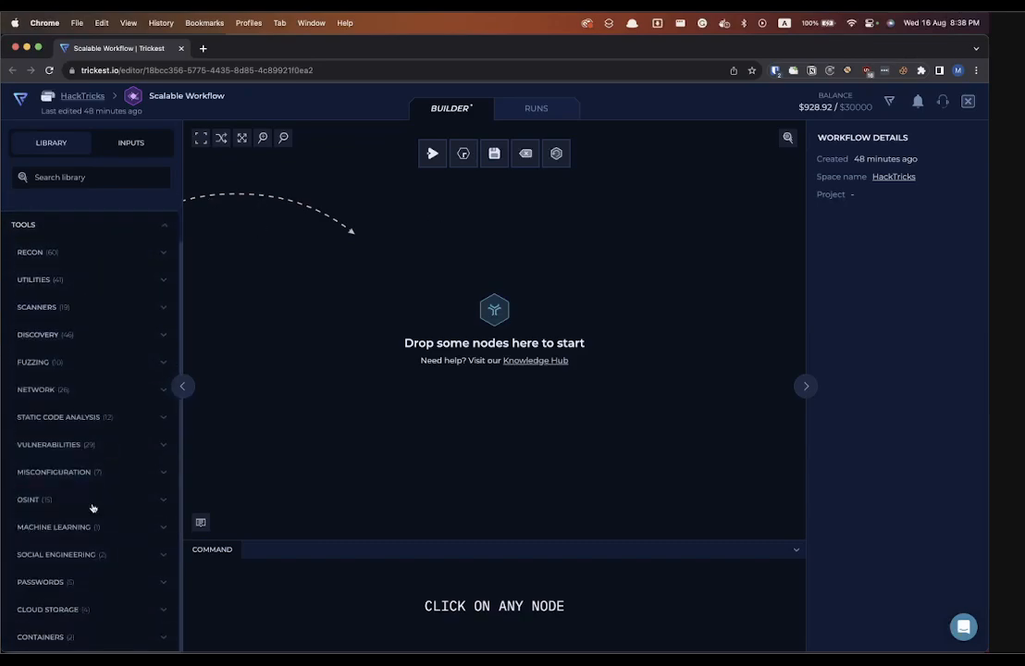
pyautogui.click(80, 252)
pyautogui.scroll(-5, 81, 520)
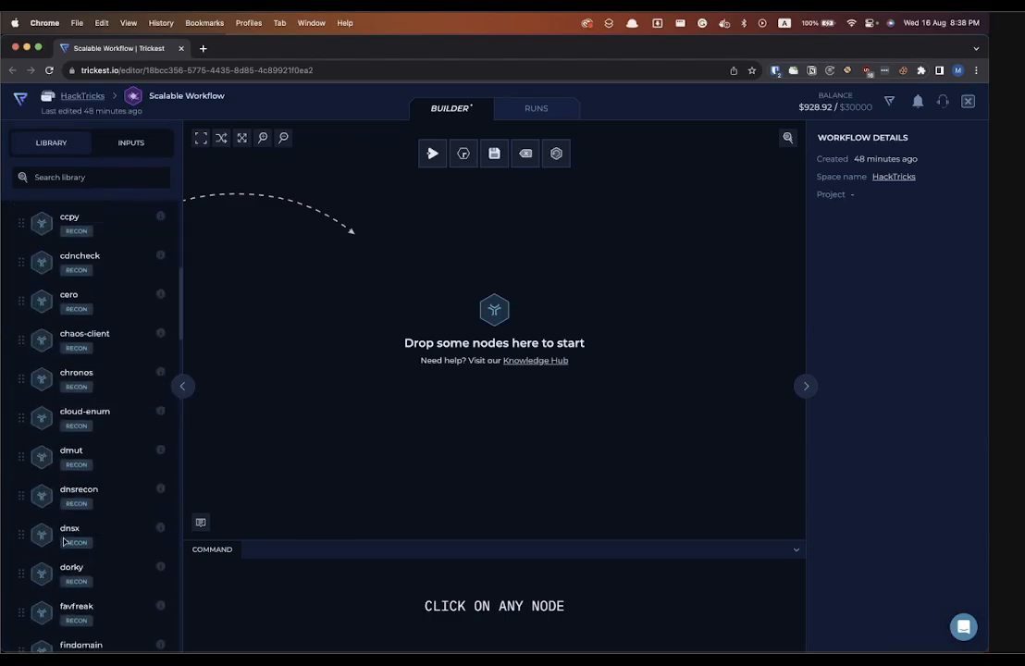
pyautogui.scroll(5, 44, 260)
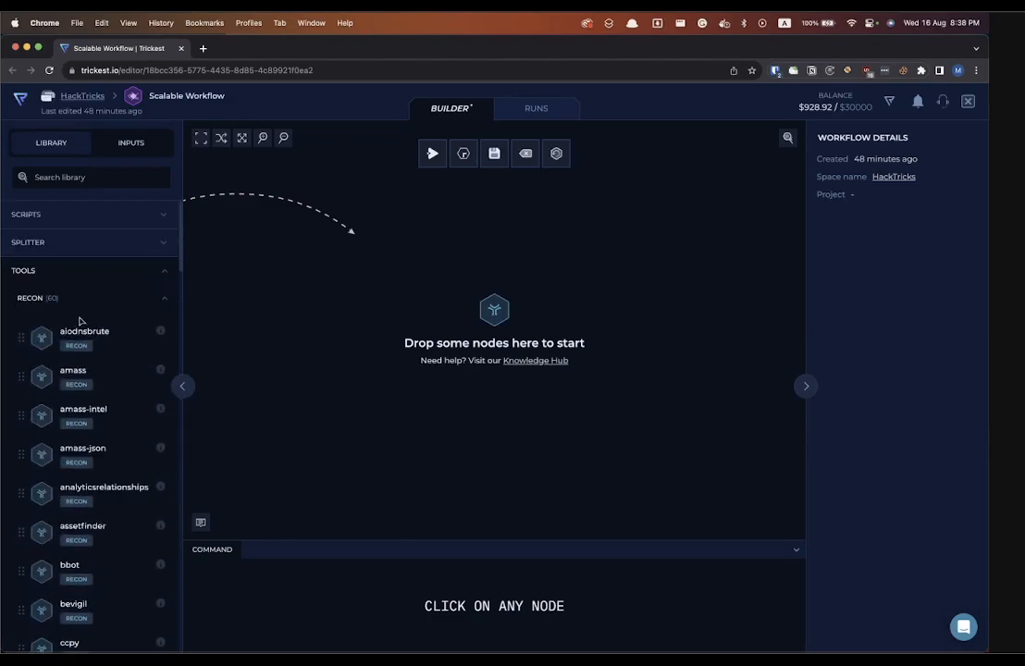
pyautogui.moveTo(76, 348); pyautogui.dragTo(536, 354)
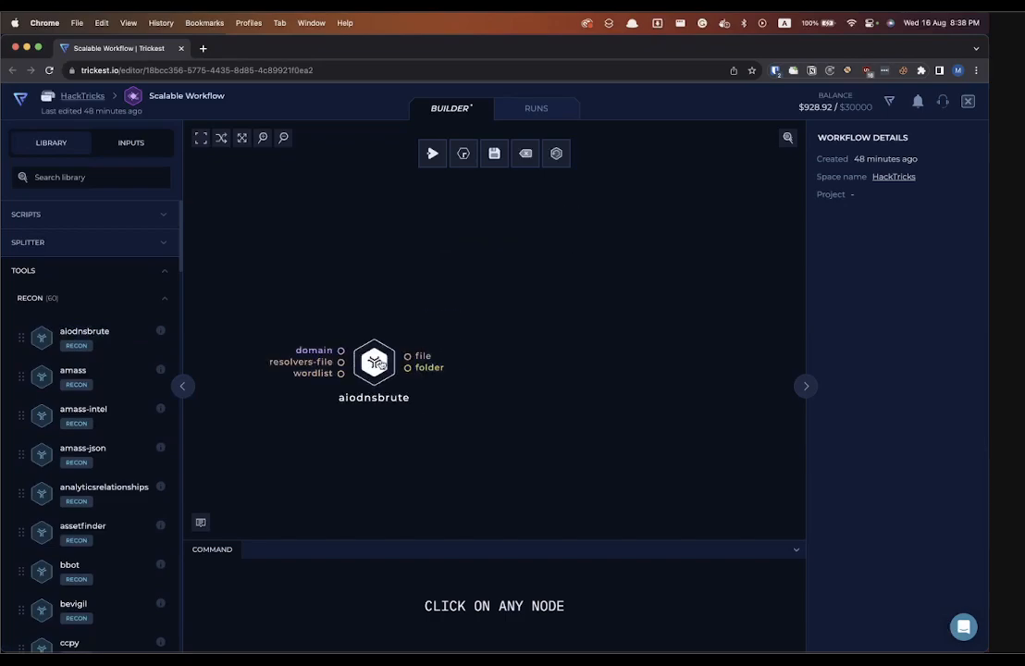
pyautogui.click(389, 370)
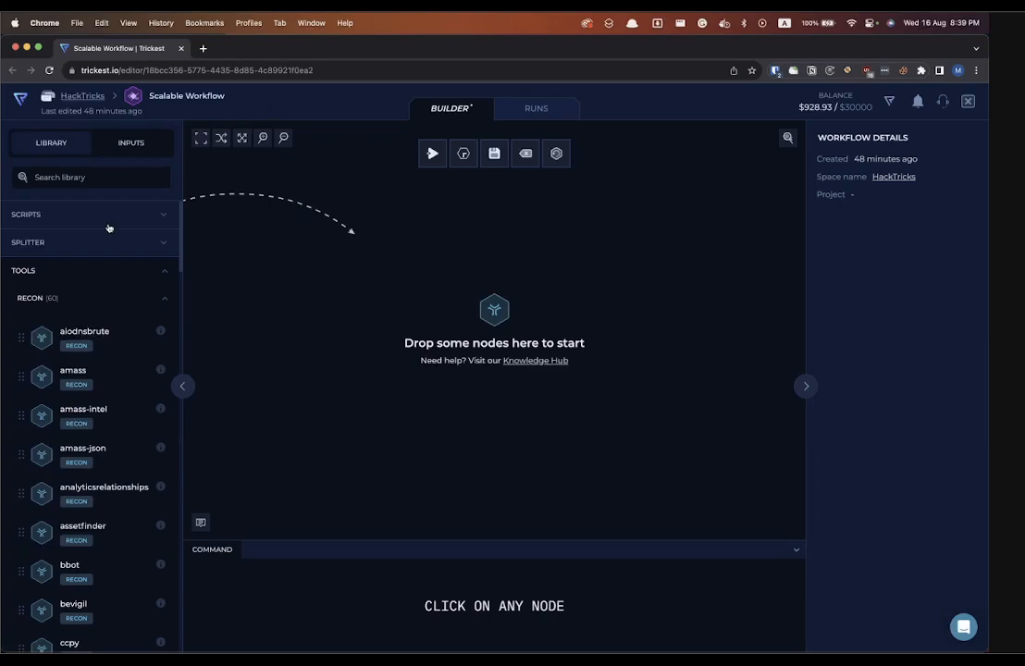
pyautogui.click(116, 271)
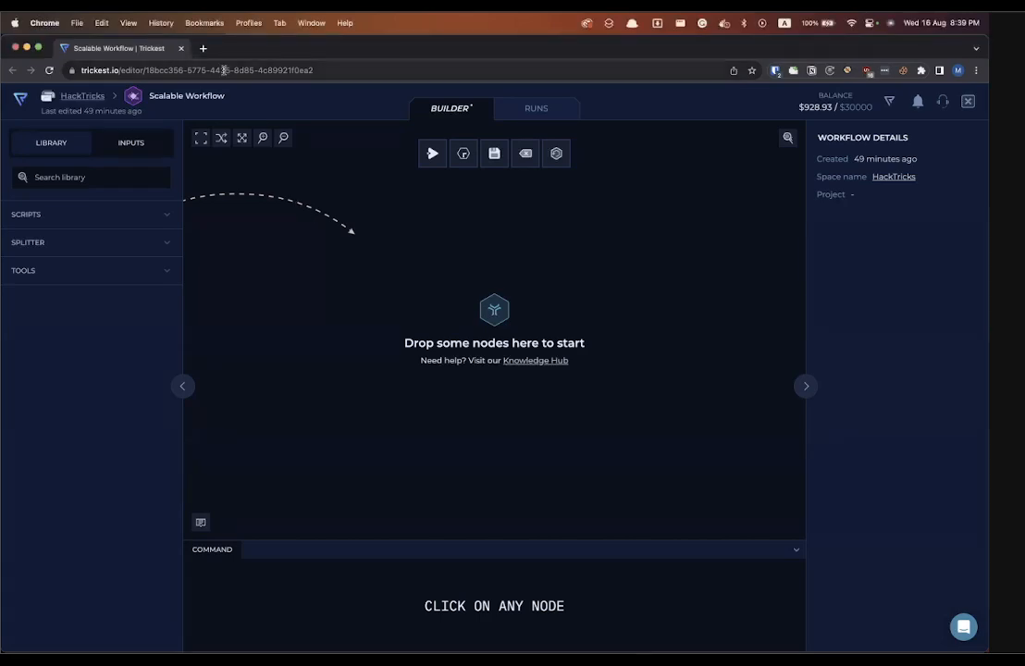
pyautogui.click(203, 49)
pyautogui.write('https://ip-ranges.amazonaws.com/ip-ranges.json')
pyautogui.press('Return')
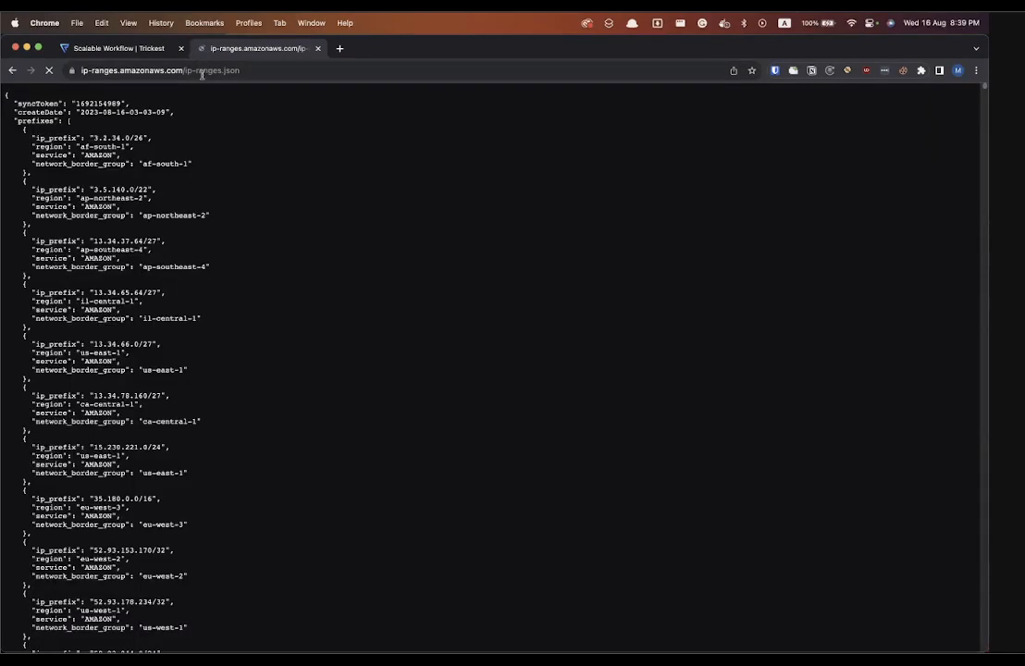
pyautogui.scroll(-1, 126, 268)
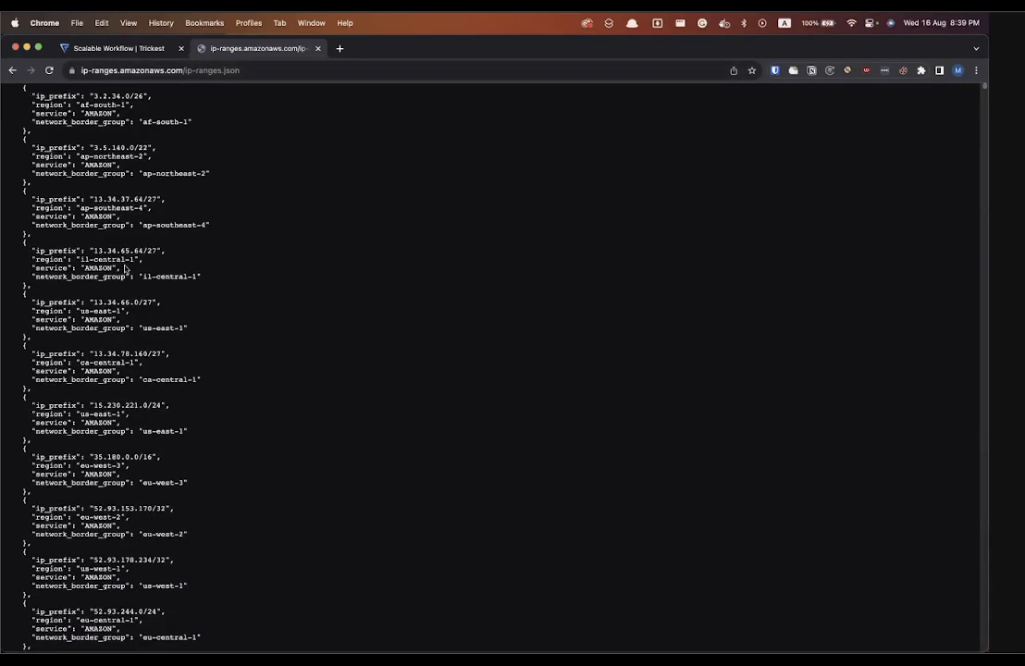
pyautogui.scroll(1, 156, 195)
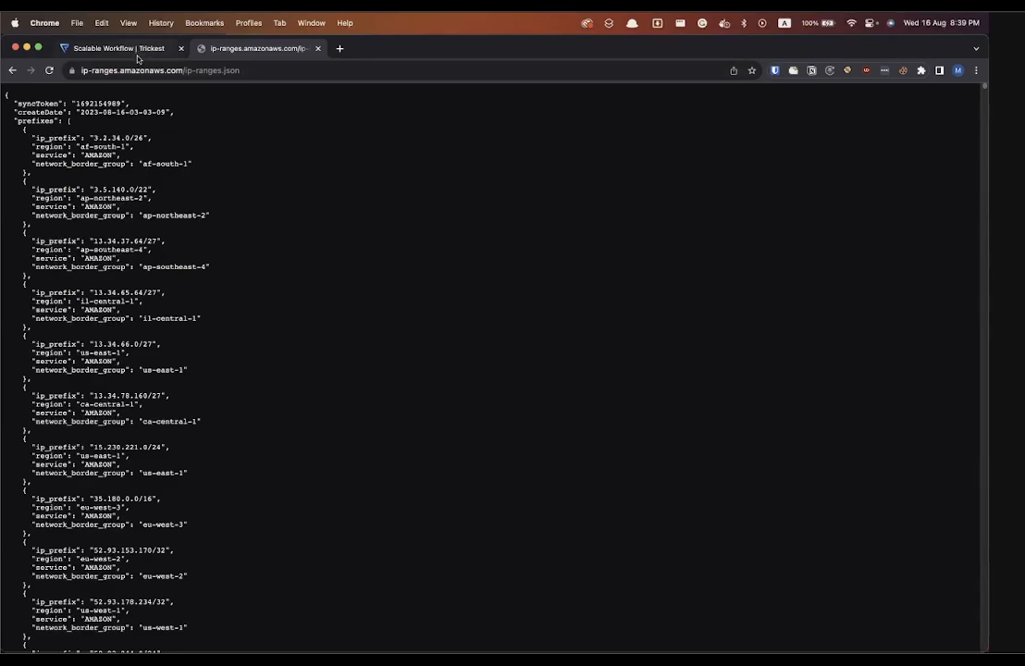
# Copy the ip-ranges.json page address and use it as the source of a new File input node in the Trickest workflow.
pyautogui.click(170, 74)
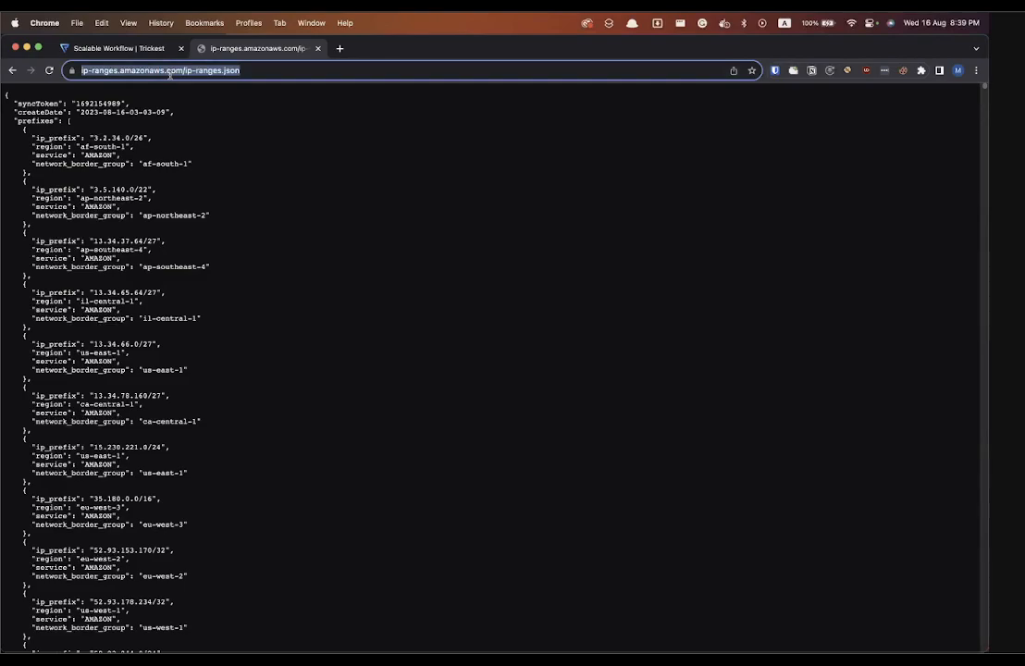
pyautogui.click(119, 48)
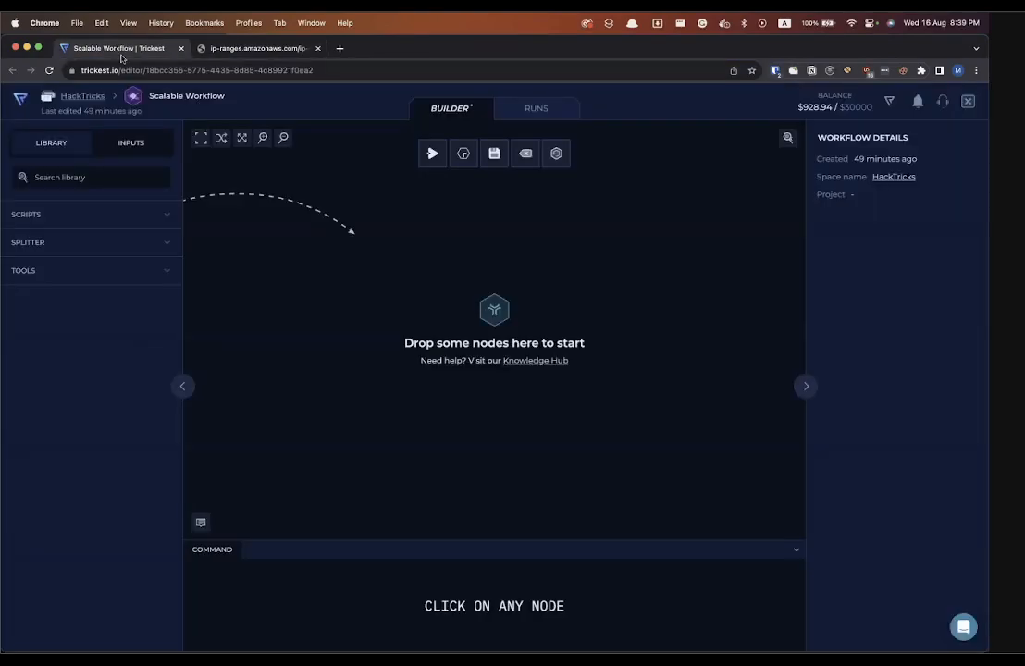
pyautogui.click(129, 142)
pyautogui.moveTo(84, 347); pyautogui.dragTo(335, 302)
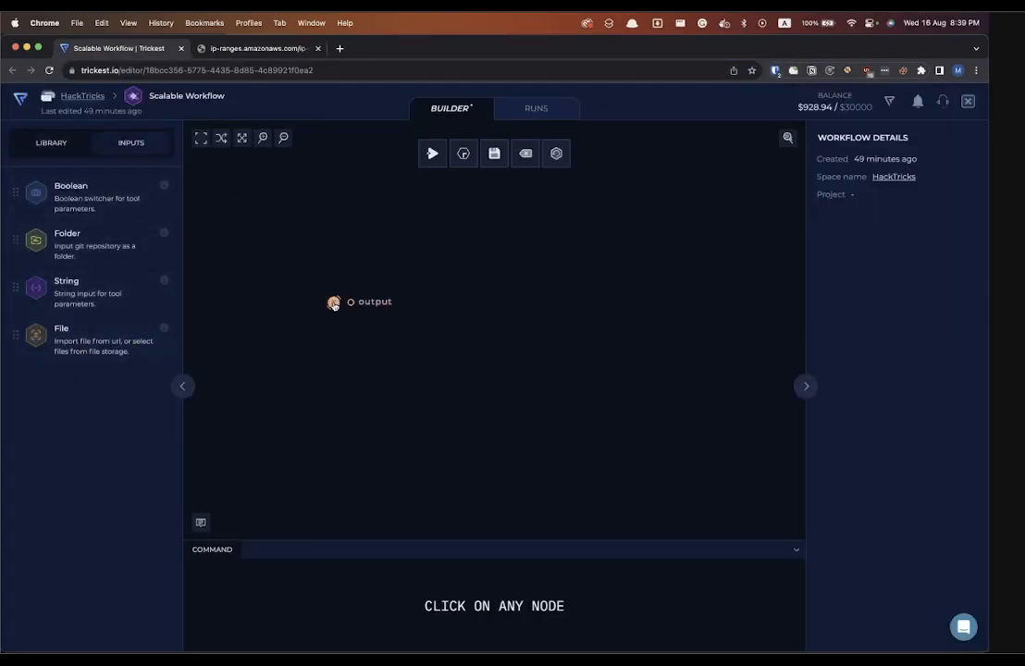
pyautogui.click(876, 260)
pyautogui.press('super+v')
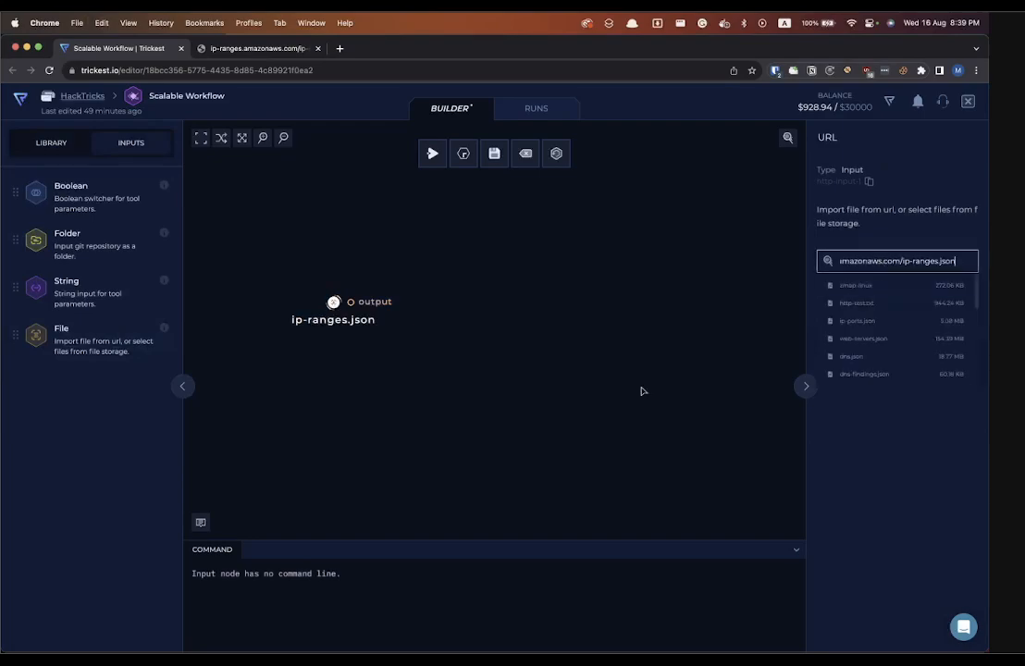
pyautogui.click(441, 384)
pyautogui.moveTo(335, 303); pyautogui.dragTo(334, 320)
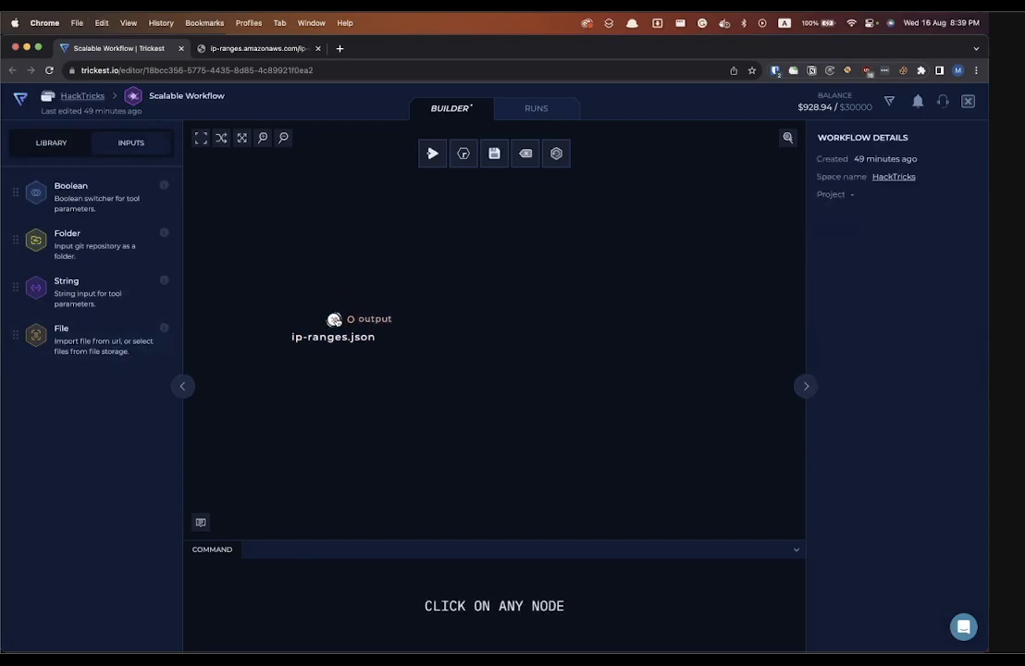
# Copy the beginning of the ip-ranges.json data, from the opening brace through the first few prefix entries.
pyautogui.click(211, 48)
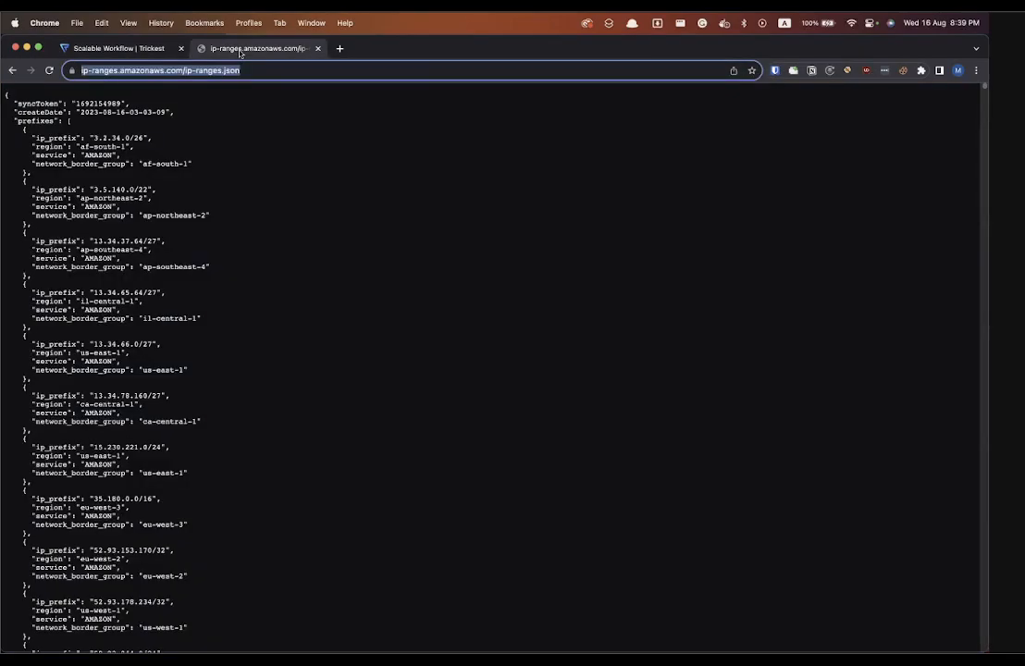
pyautogui.click(210, 182)
pyautogui.moveTo(153, 250); pyautogui.dragTo(4, 91)
pyautogui.press('super+c')
# Add a note to the Trickest canvas and paste the copied JSON into it as a code block.
pyautogui.click(115, 48)
pyautogui.moveTo(200, 522); pyautogui.dragTo(279, 232)
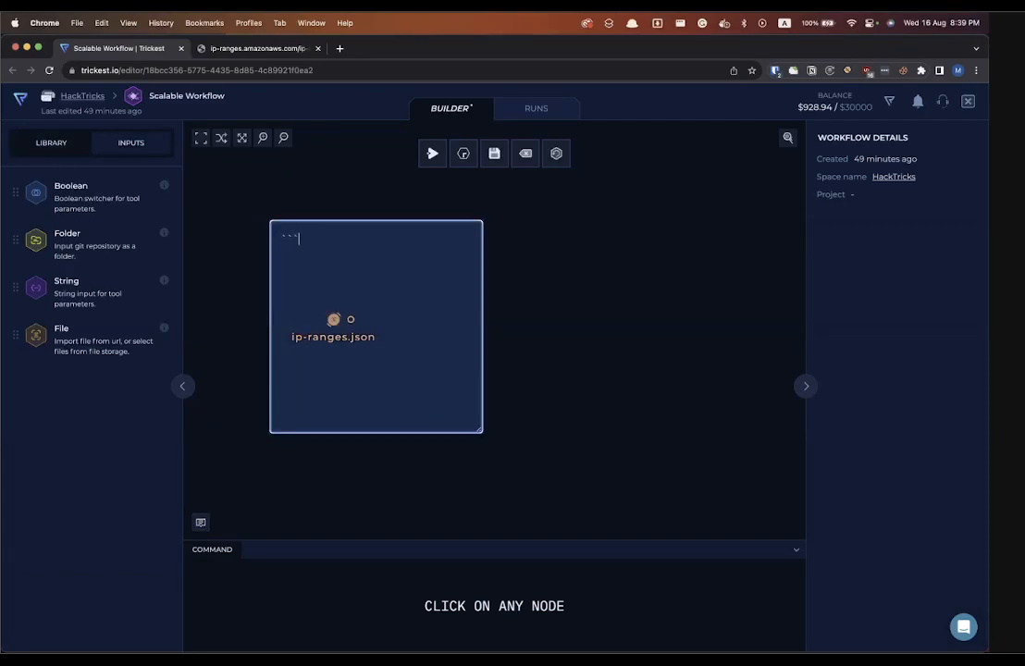
pyautogui.press('super+v')
pyautogui.click(533, 378)
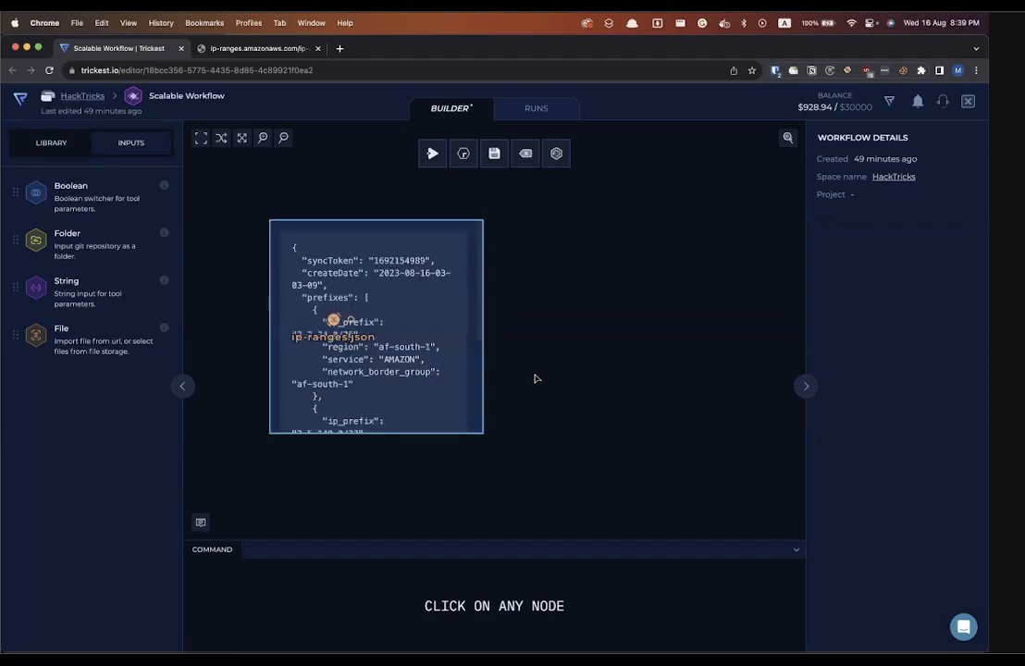
# Move the JSON note above the ip-ranges.json node so the two do not overlap.
pyautogui.moveTo(330, 262); pyautogui.dragTo(297, 163)
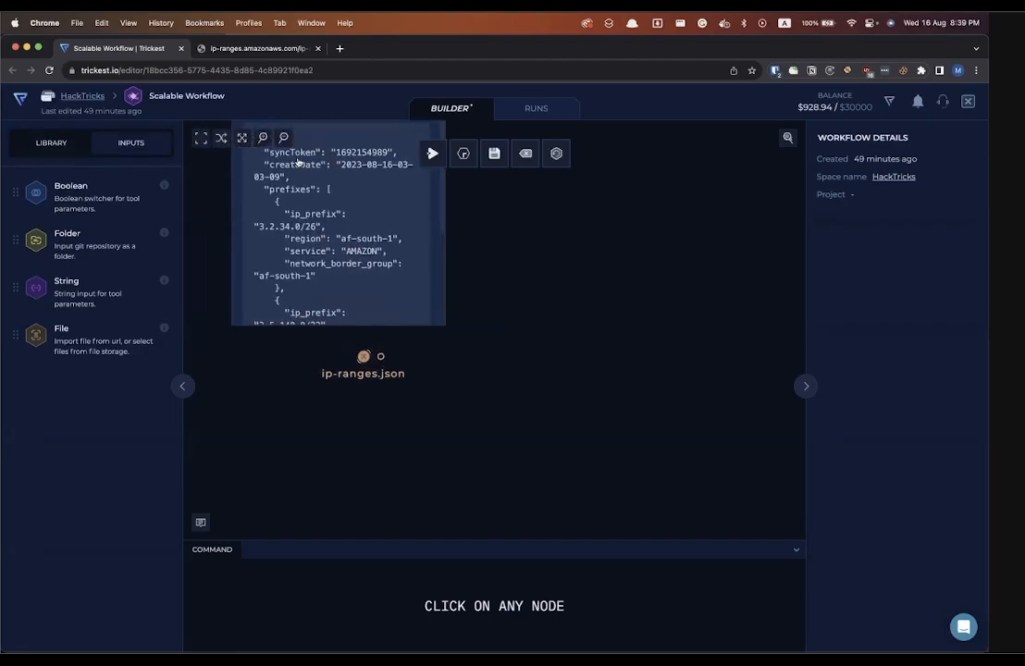
pyautogui.scroll(2, 431, 378)
pyautogui.scroll(1, 431, 378)
pyautogui.hscroll(1, 520, 401)
pyautogui.scroll(-1, 520, 402)
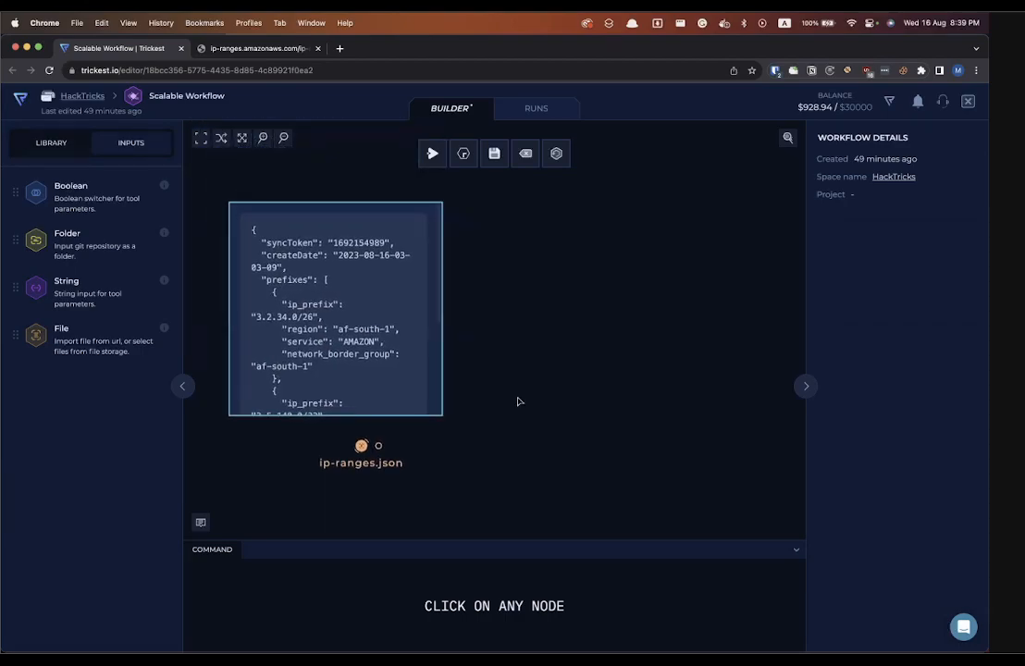
pyautogui.scroll(-2, 518, 402)
pyautogui.hscroll(1, 517, 400)
pyautogui.scroll(2, 517, 401)
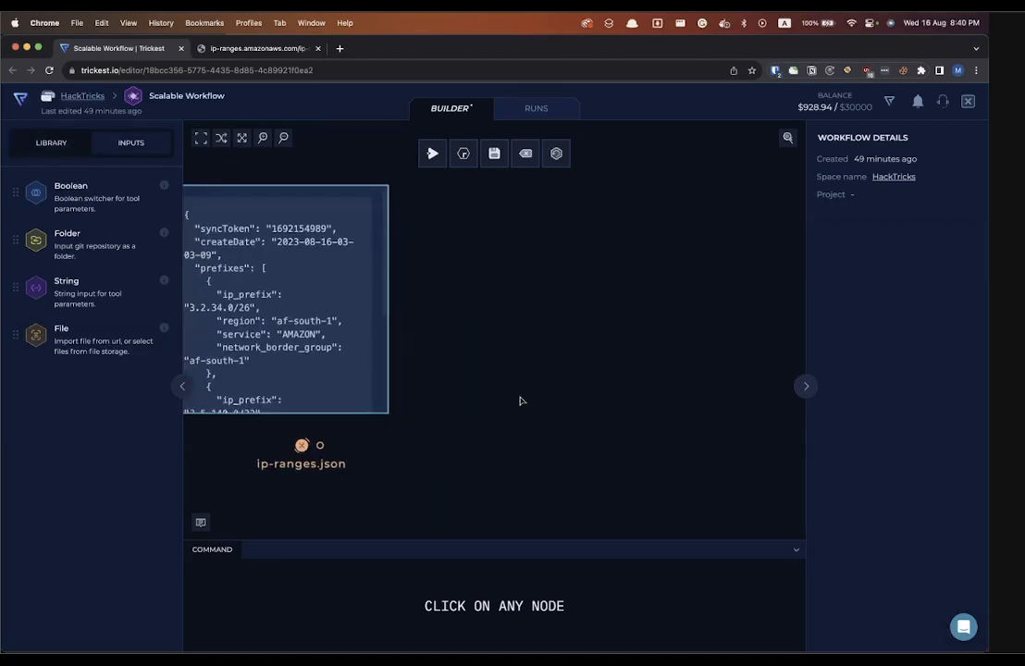
pyautogui.scroll(-2, 521, 400)
pyautogui.scroll(-1, 463, 403)
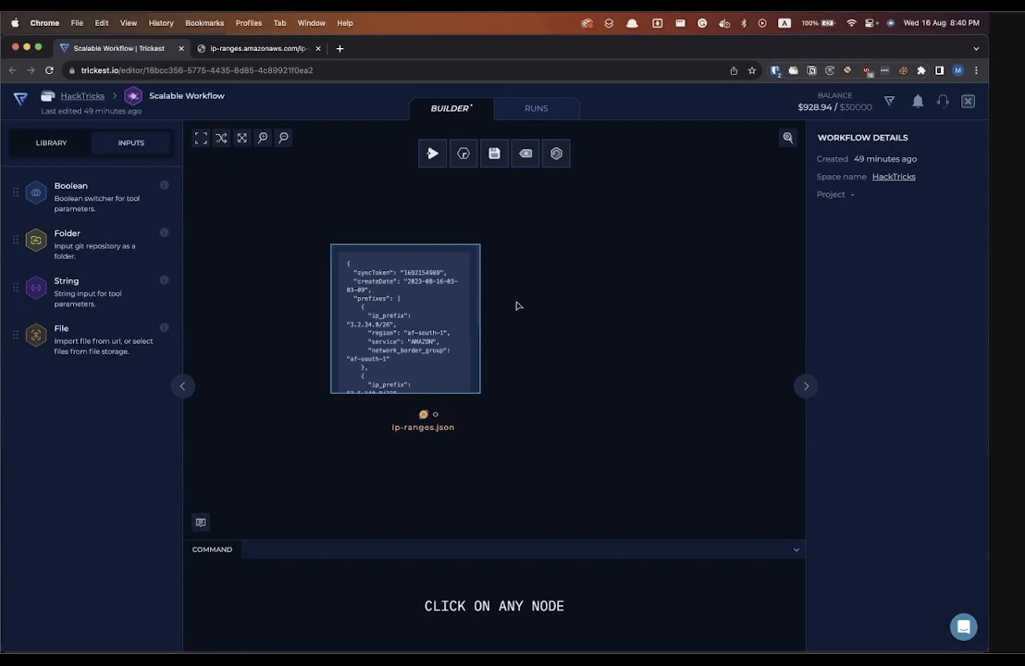
pyautogui.hscroll(1, 518, 306)
pyautogui.scroll(-1, 518, 306)
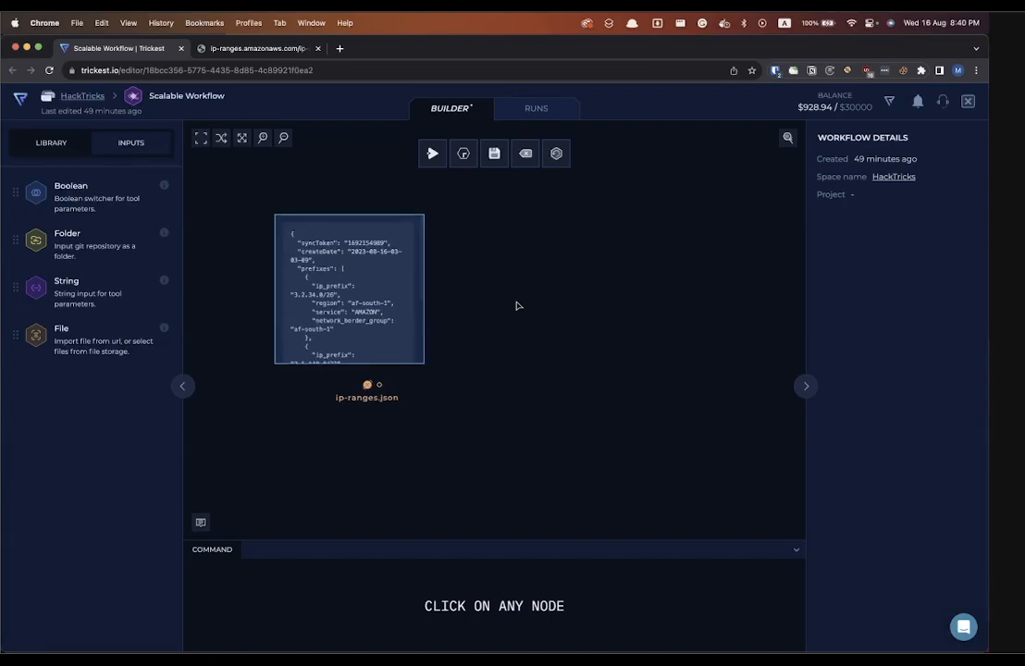
# Widen the JSON note so that the prefix entries fit on single lines.
pyautogui.click(51, 141)
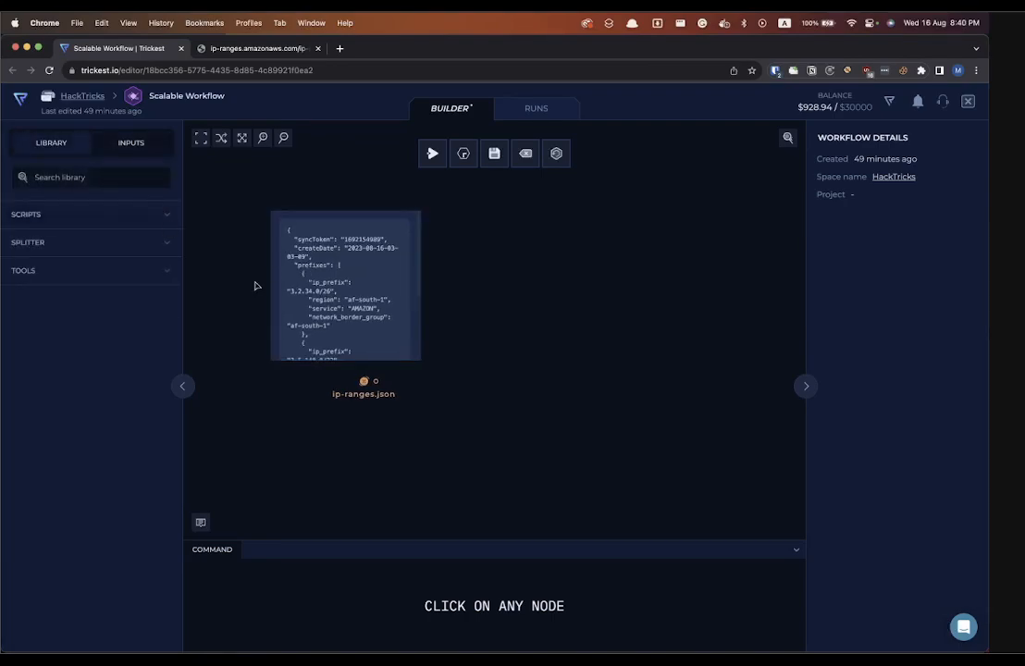
pyautogui.scroll(5, 257, 284)
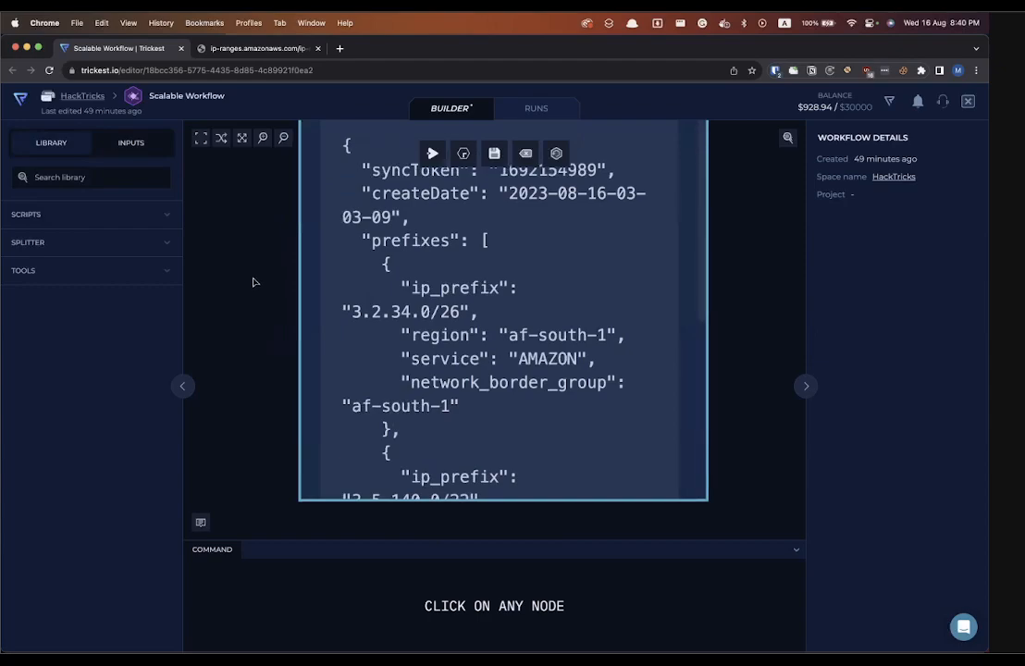
pyautogui.scroll(-4, 268, 283)
pyautogui.scroll(4, 379, 302)
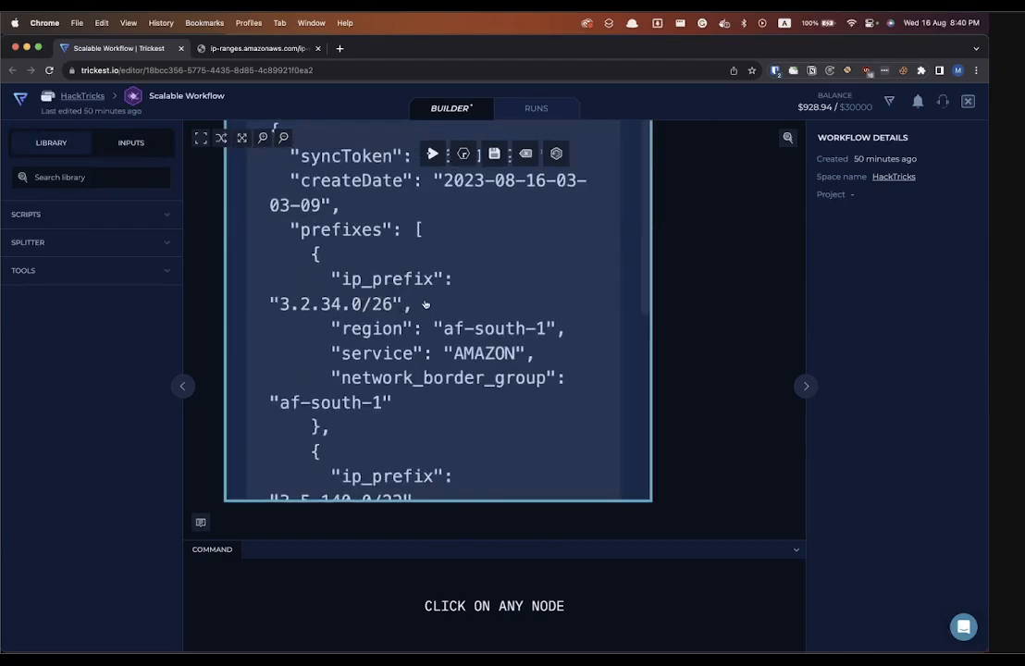
pyautogui.moveTo(652, 318); pyautogui.dragTo(744, 318)
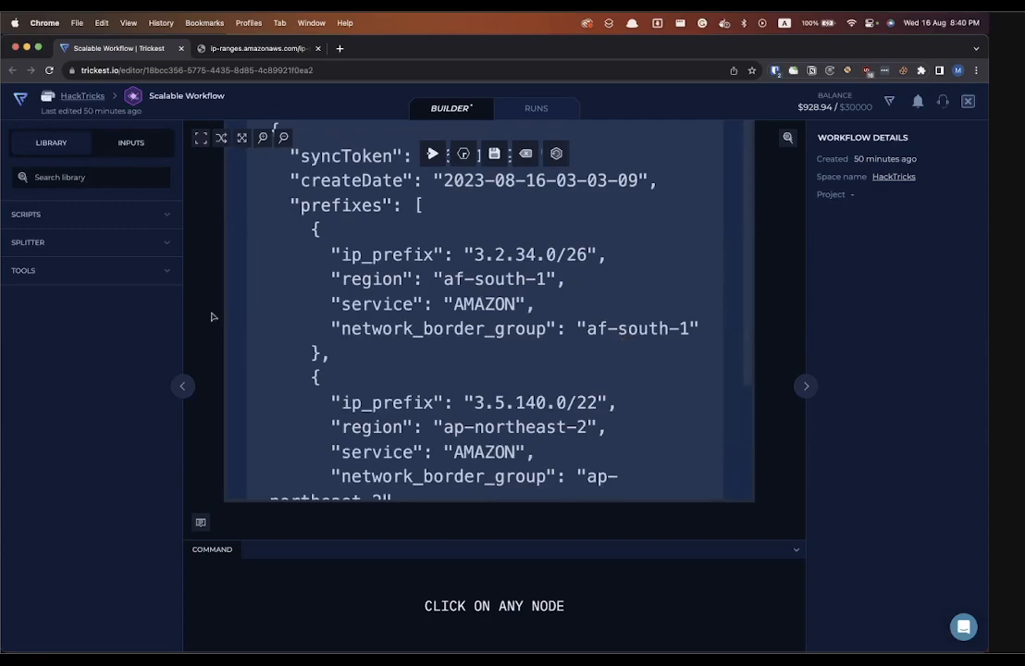
pyautogui.scroll(-1, 207, 316)
# Add a custom-script node beside ip-ranges.json and connect the ip-ranges.json output to its file input.
pyautogui.click(83, 176)
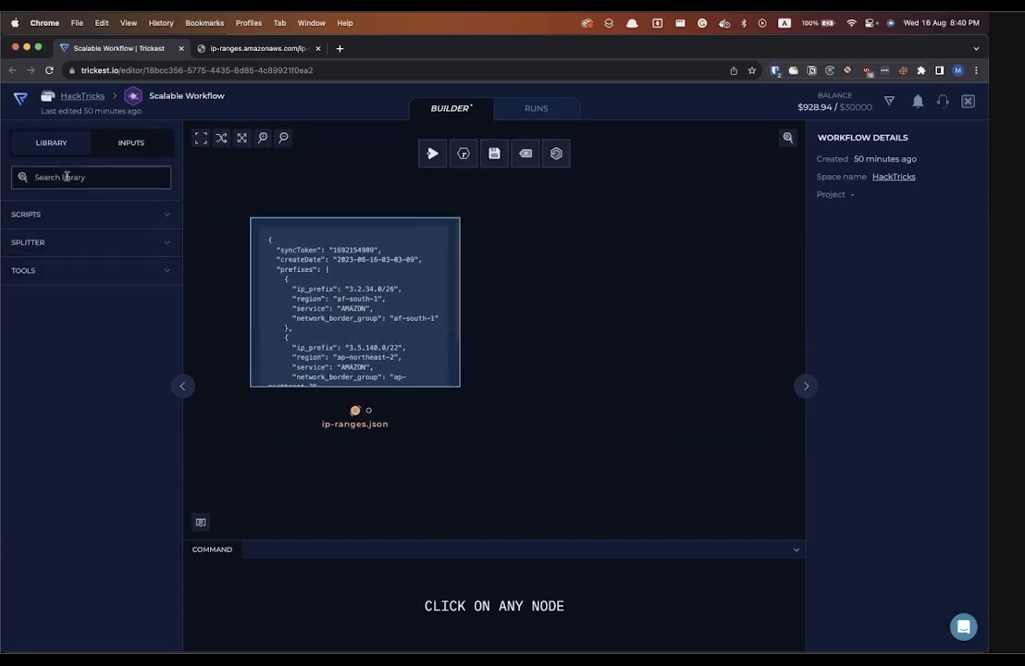
pyautogui.click(371, 291)
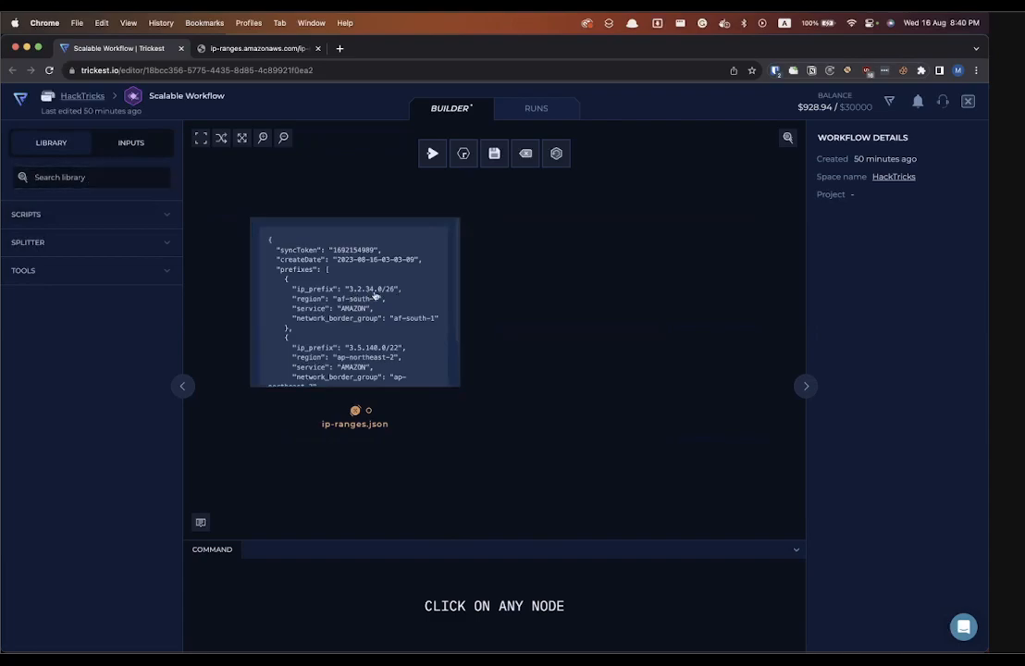
pyautogui.click(87, 177)
pyautogui.write('c')
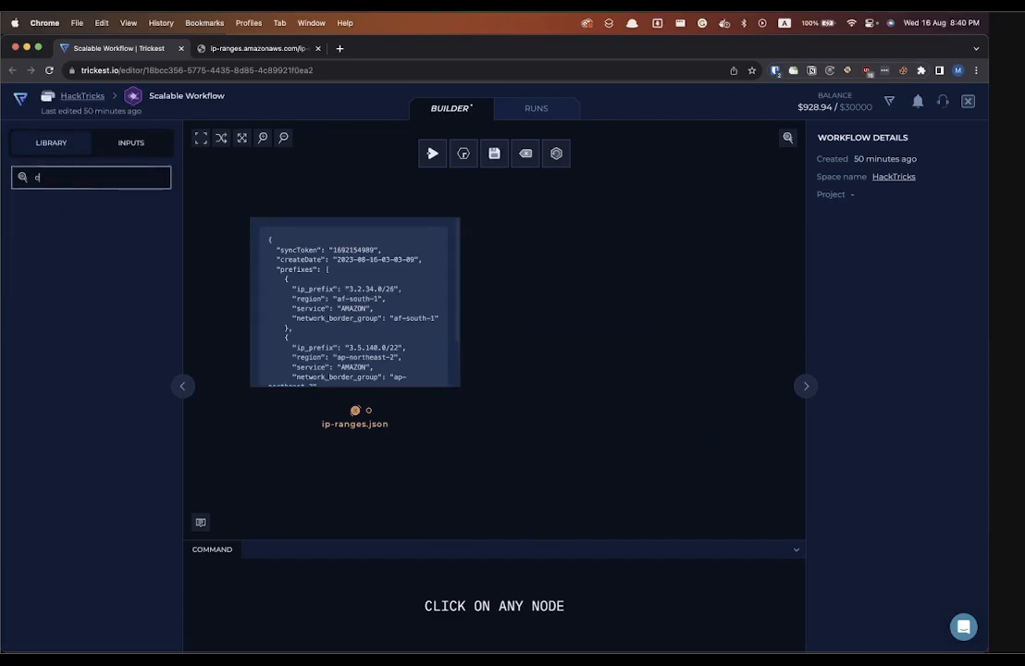
pyautogui.write('ustom-')
pyautogui.click(295, 297)
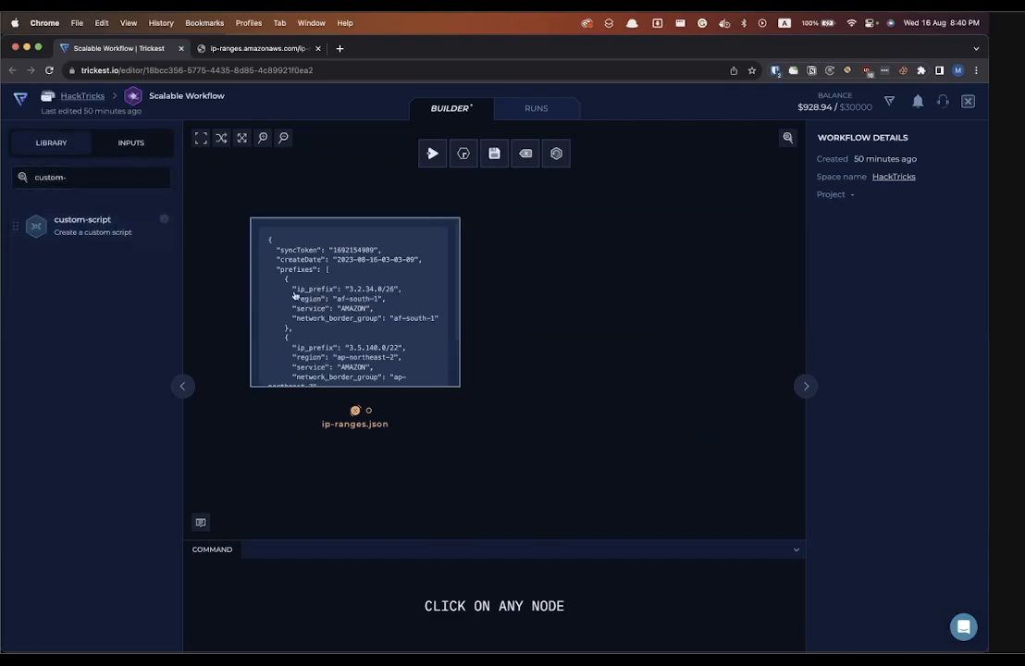
pyautogui.moveTo(129, 210); pyautogui.dragTo(519, 396)
pyautogui.click(520, 396)
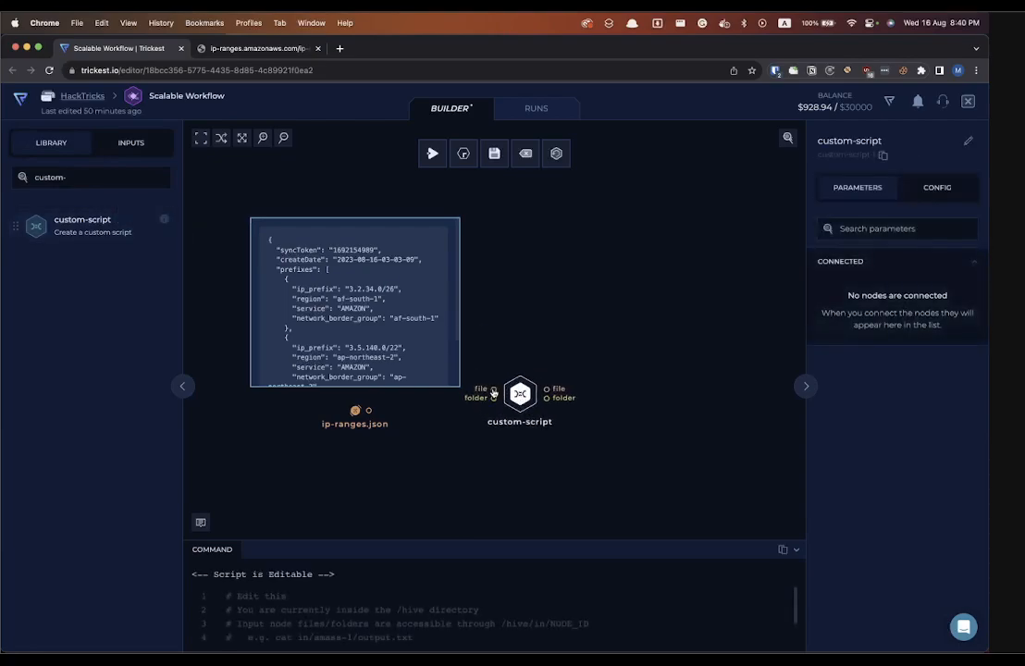
pyautogui.moveTo(480, 394); pyautogui.dragTo(369, 410)
pyautogui.moveTo(520, 395); pyautogui.dragTo(519, 414)
# Replace the custom script's default code with: cat in/*/* | jq -r '.ip_prefix' > out/output.txt.
pyautogui.hotkey('ctrl', 'a')
pyautogui.write('cat ')
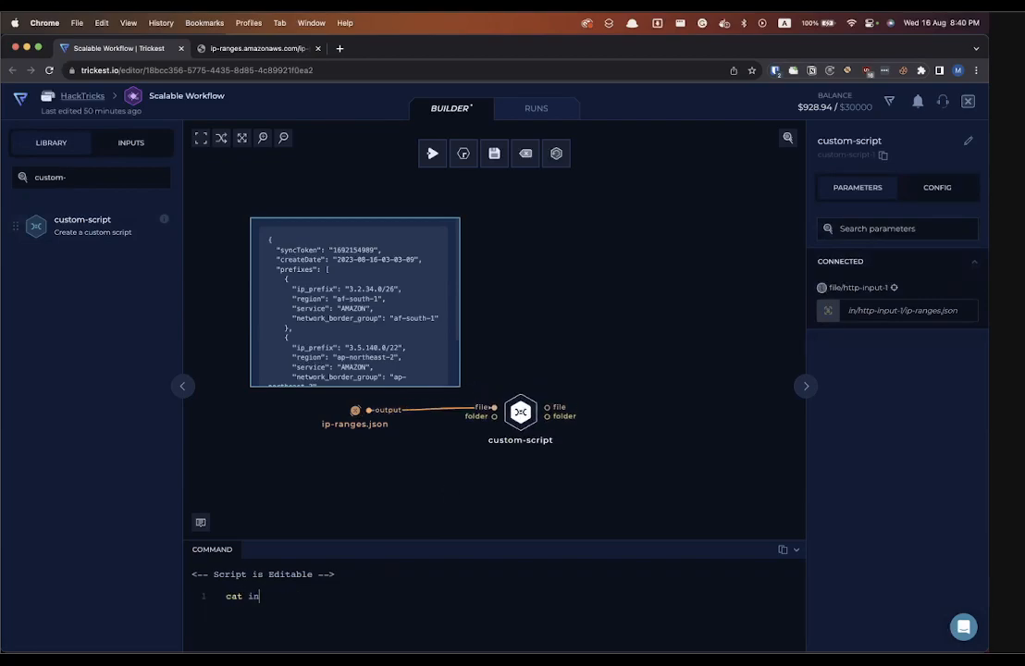
pyautogui.write("in/*/* | jq -r '.ip_prefix' > out/output")
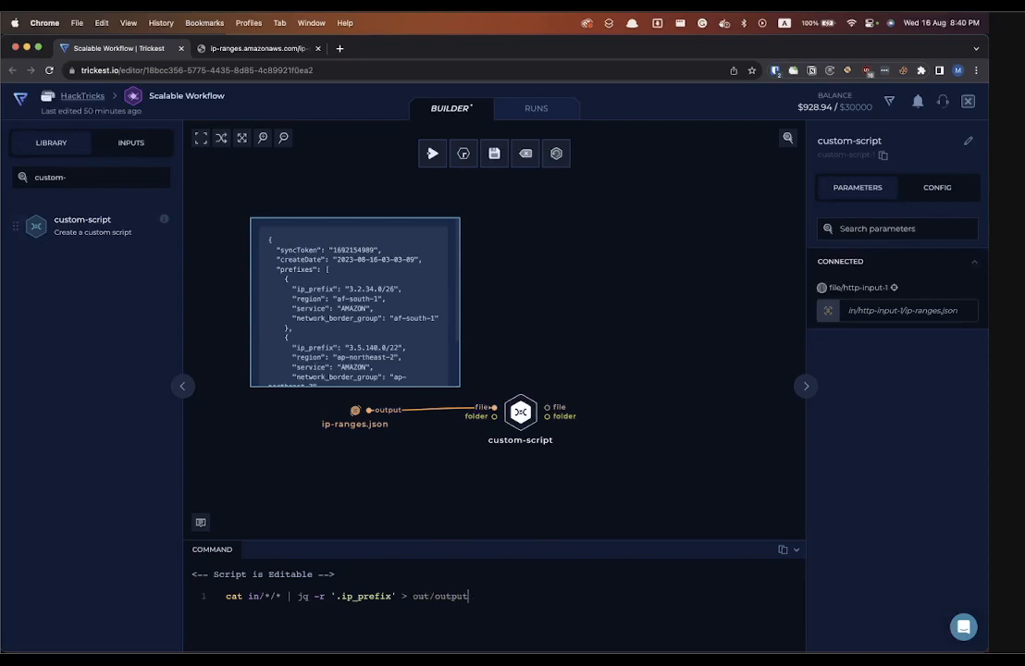
pyautogui.write('.txt')
# Copy the 3.5.140.0/22 prefix value from the JSON note.
pyautogui.scroll(-5, 370, 296)
pyautogui.click(319, 276)
pyautogui.keyDown('shift'); pyautogui.click(363, 276); pyautogui.keyUp('shift')
pyautogui.press('super+c')
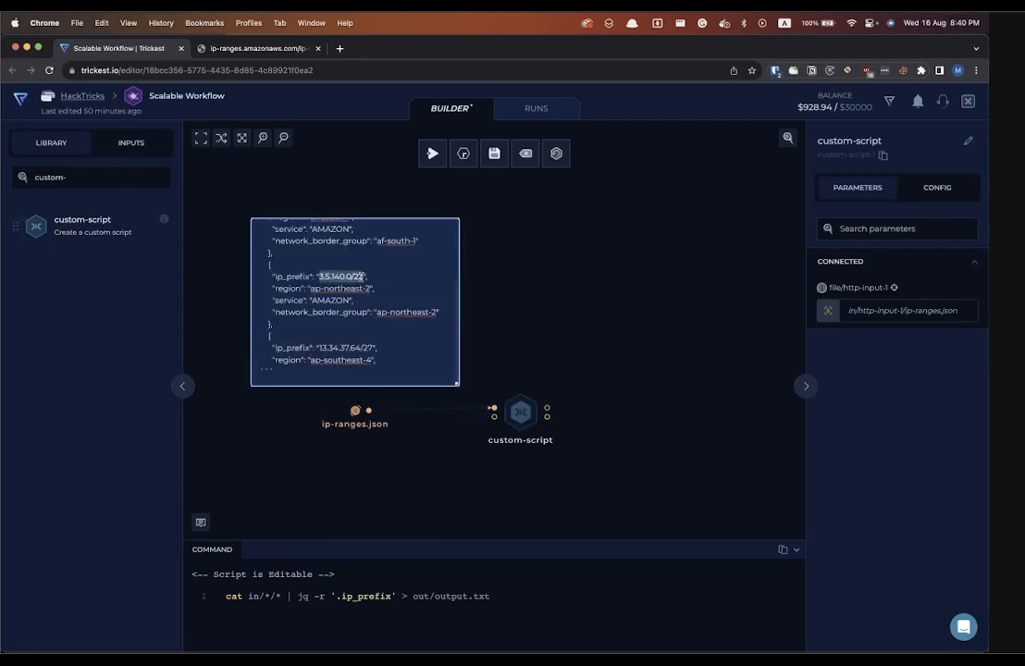
# Add a note above the custom-script node with a code block listing 3.5.140.0/22 on five lines.
pyautogui.moveTo(201, 523); pyautogui.dragTo(524, 278)
pyautogui.click(508, 241)
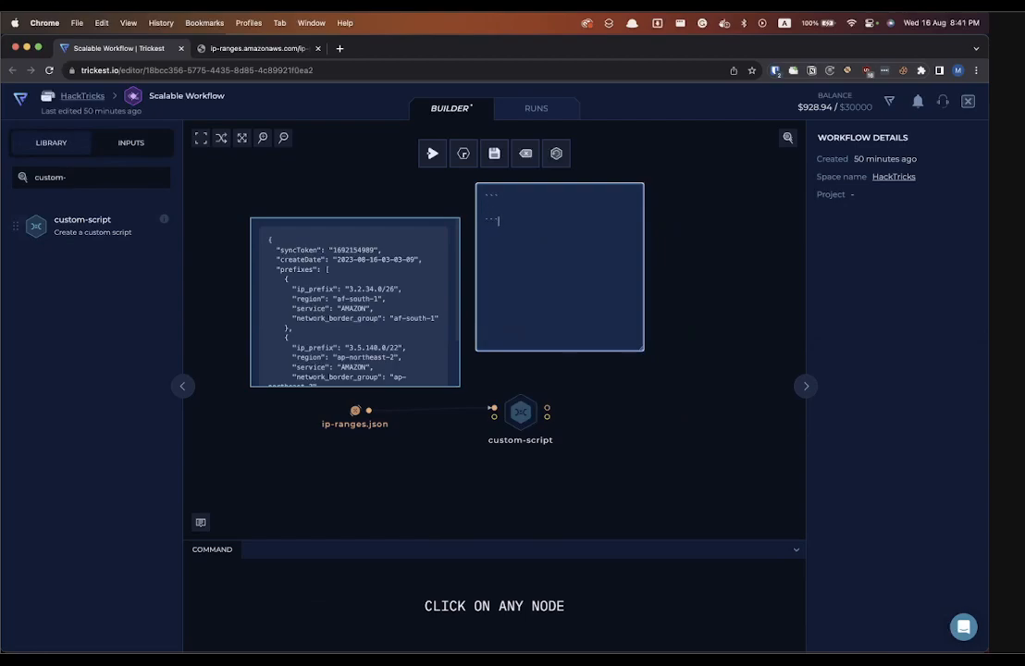
pyautogui.press('super+v')
pyautogui.press('Return')
pyautogui.hotkey('shift', 'Down')
pyautogui.press('super+c')
pyautogui.press('Right')
pyautogui.press('super+v')
pyautogui.press('super+v')
pyautogui.press('super+v')
pyautogui.press('super+v')
pyautogui.click(733, 293)
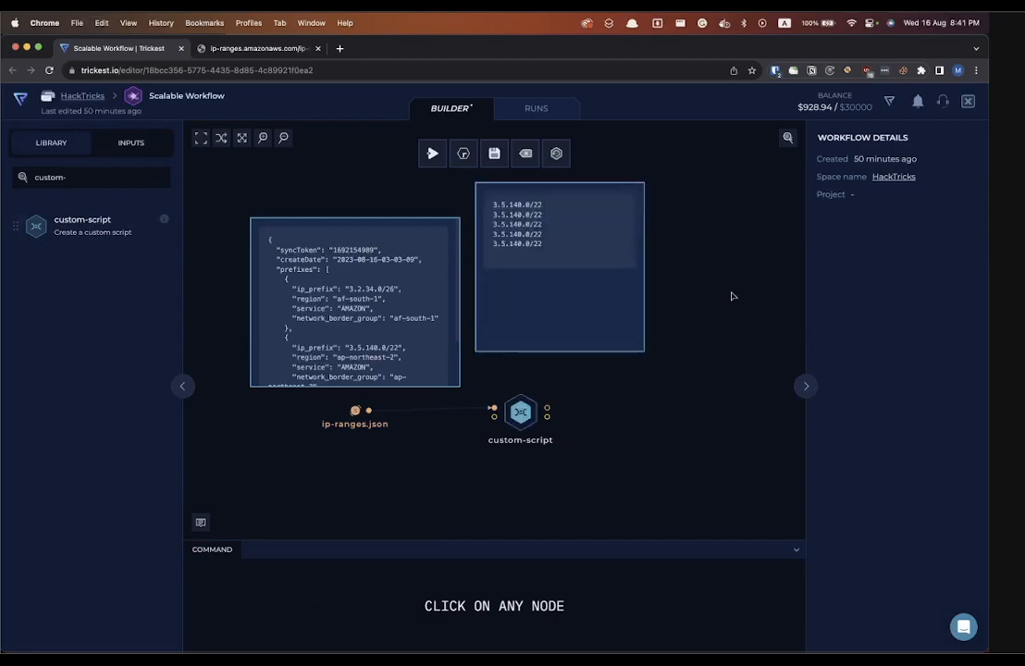
# Align the IP list note with the custom-script node beneath it and rename the node to "extract IP ranges".
pyautogui.moveTo(579, 294); pyautogui.dragTo(581, 334)
pyautogui.moveTo(525, 411); pyautogui.dragTo(538, 411)
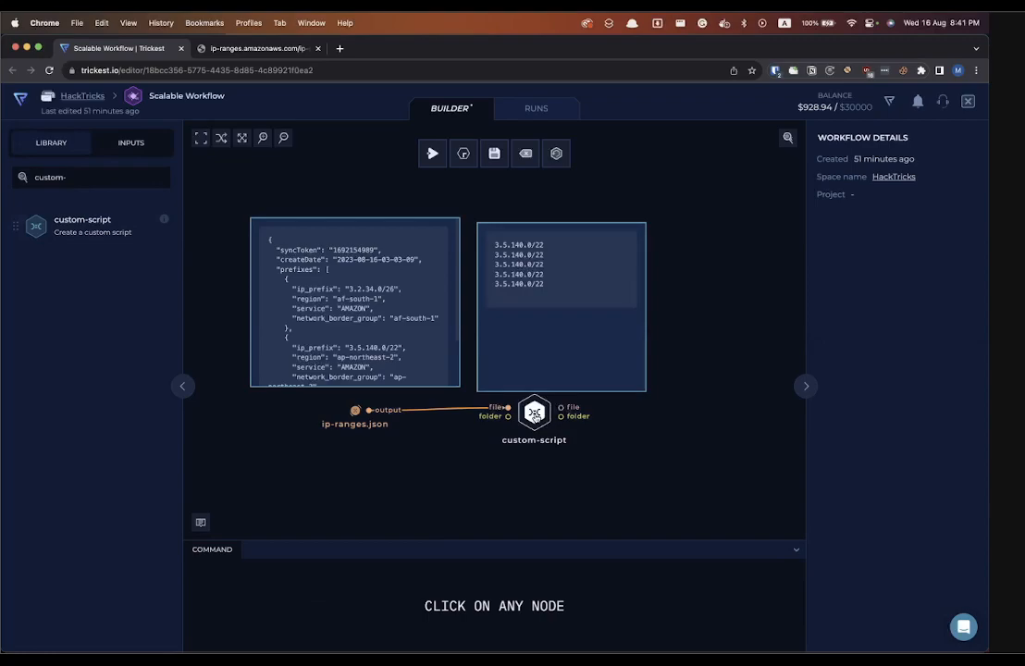
pyautogui.click(968, 141)
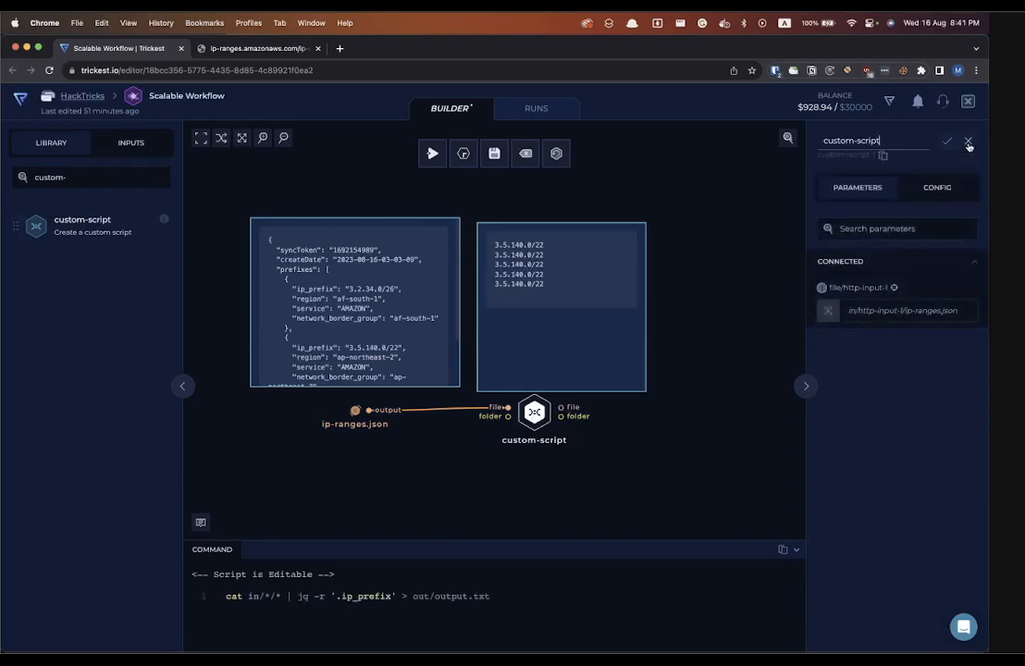
pyautogui.tripleClick(855, 144)
pyautogui.write('extract IP ranges')
pyautogui.press('Return')
pyautogui.click(689, 377)
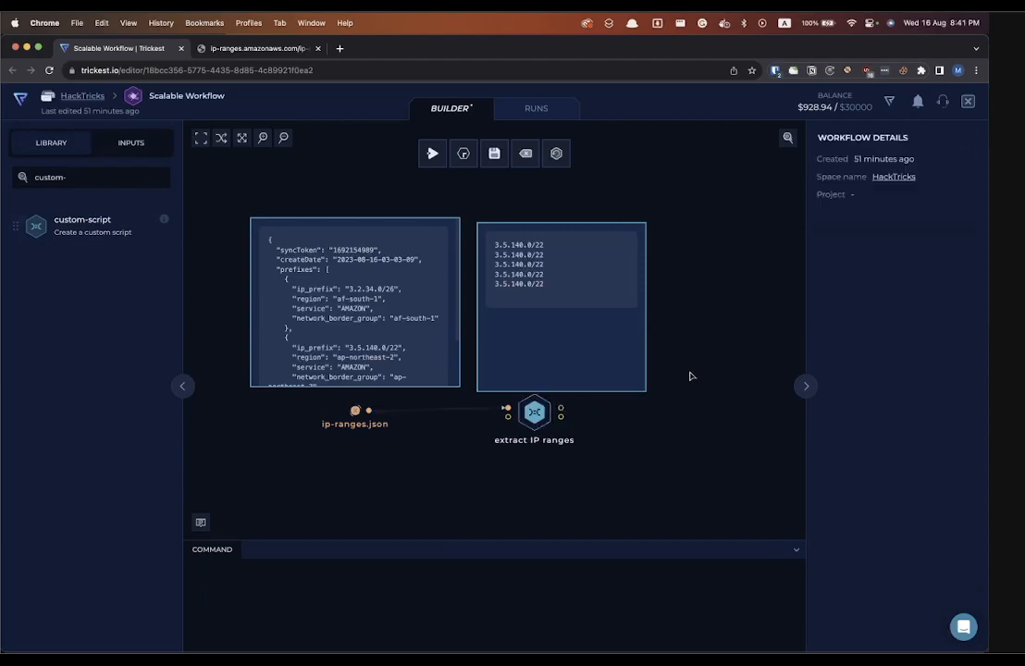
# Add an httpx node after extract IP ranges and connect the script's file output to the httpx list input.
pyautogui.click(117, 179)
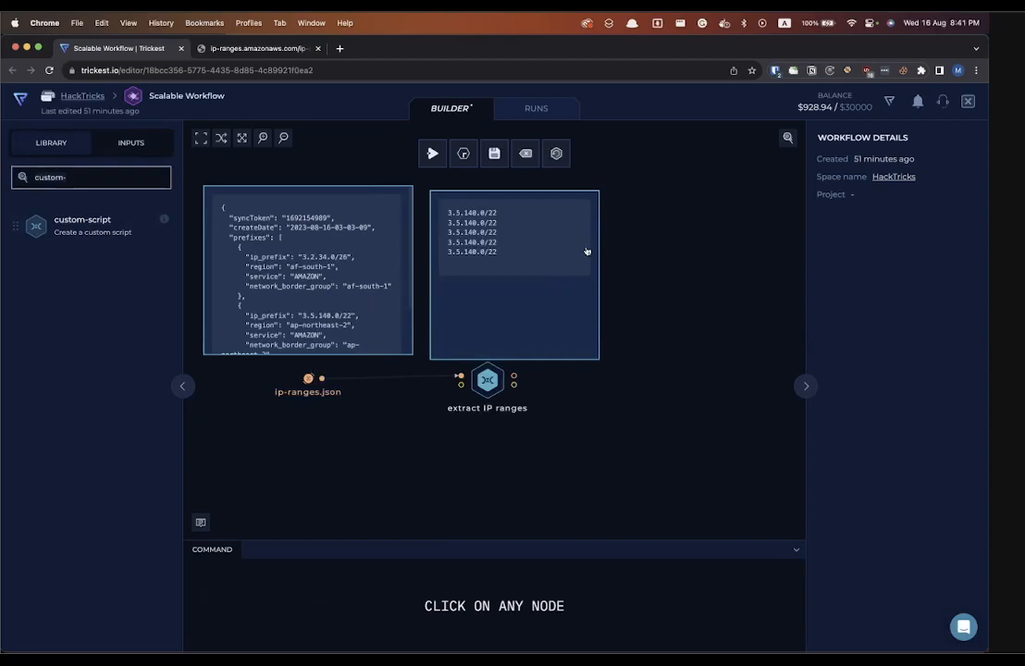
pyautogui.tripleClick(41, 177)
pyautogui.write('httpx')
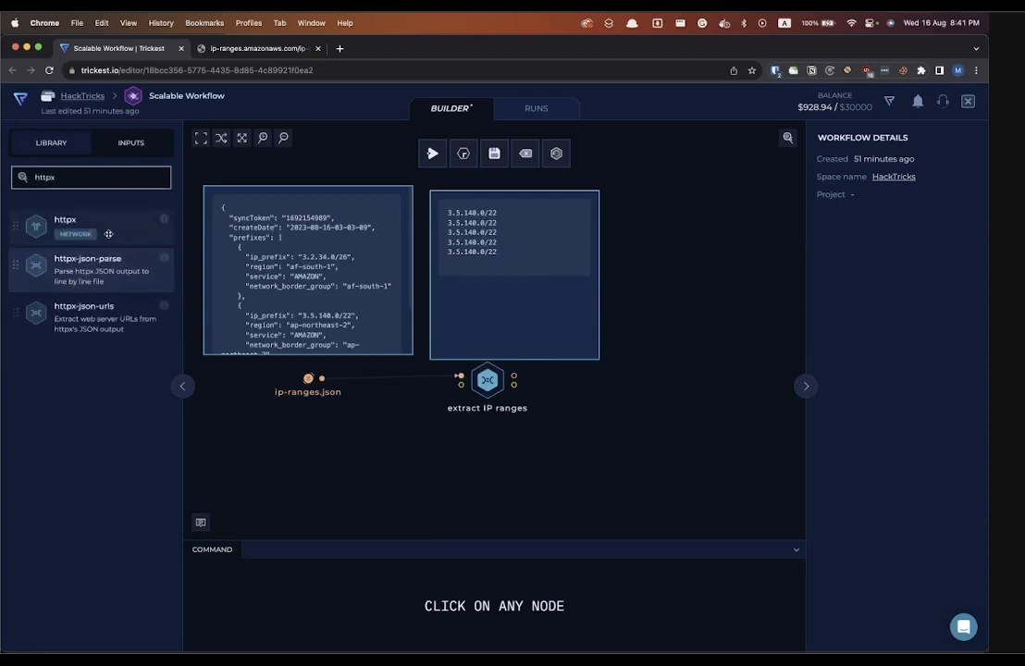
pyautogui.moveTo(588, 359); pyautogui.dragTo(521, 378)
pyautogui.moveTo(682, 402); pyautogui.dragTo(673, 375)
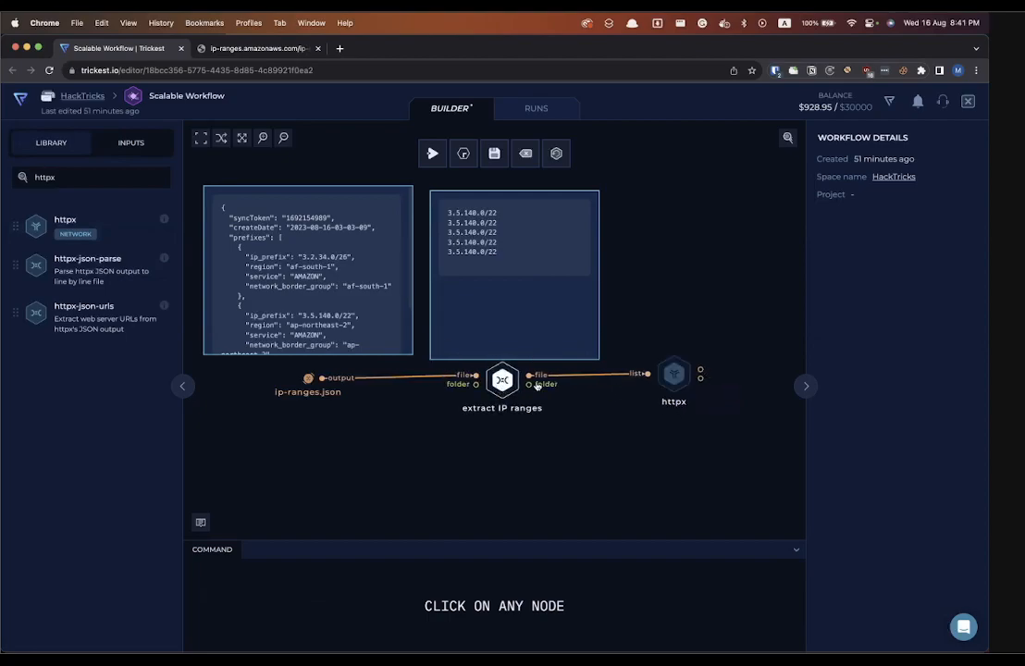
# Enable the httpx tls-grab parameter with a true input node placed above the httpx node.
pyautogui.click(674, 373)
pyautogui.click(885, 231)
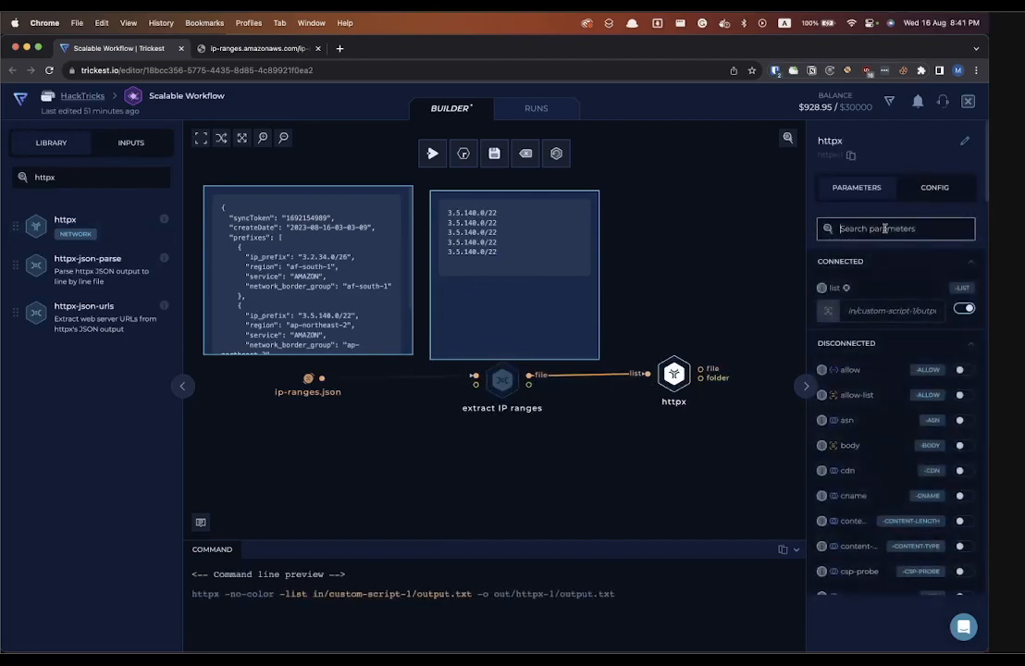
pyautogui.write('tls')
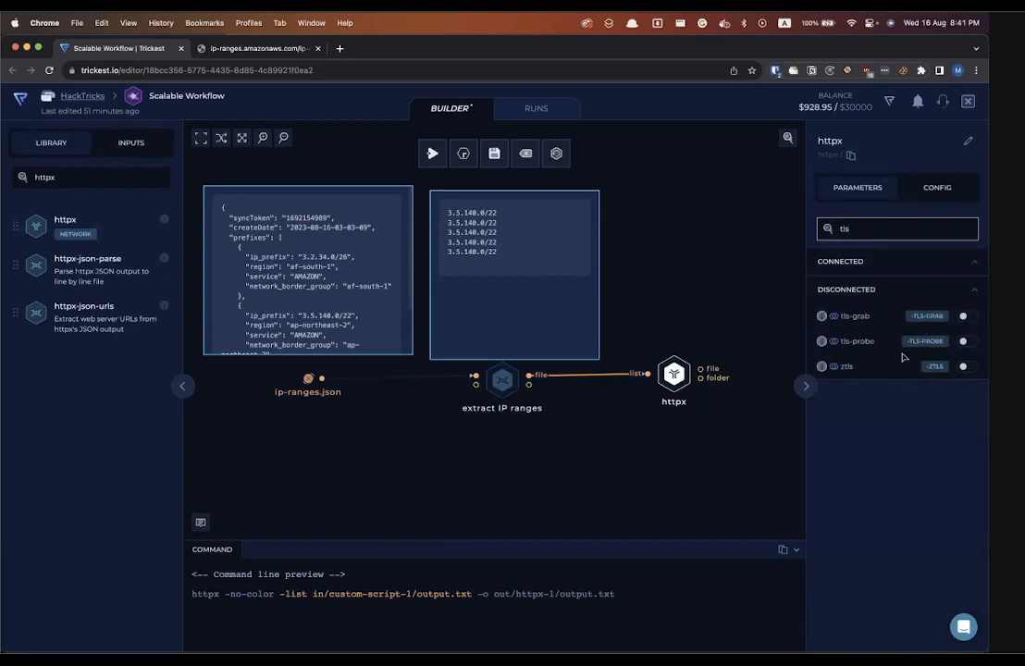
pyautogui.click(967, 315)
pyautogui.click(847, 226)
pyautogui.moveTo(648, 369); pyautogui.dragTo(630, 330)
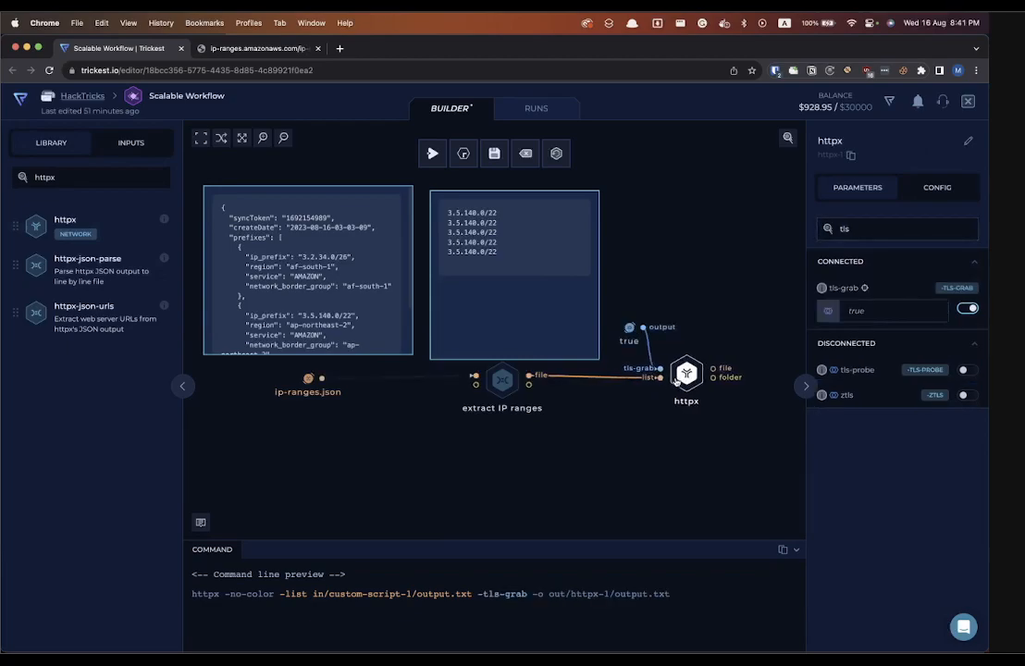
# Enable the httpx json parameter and connect the existing true node's output to it.
pyautogui.press('BackSpace')
pyautogui.press('BackSpace')
pyautogui.press('BackSpace')
pyautogui.write('json')
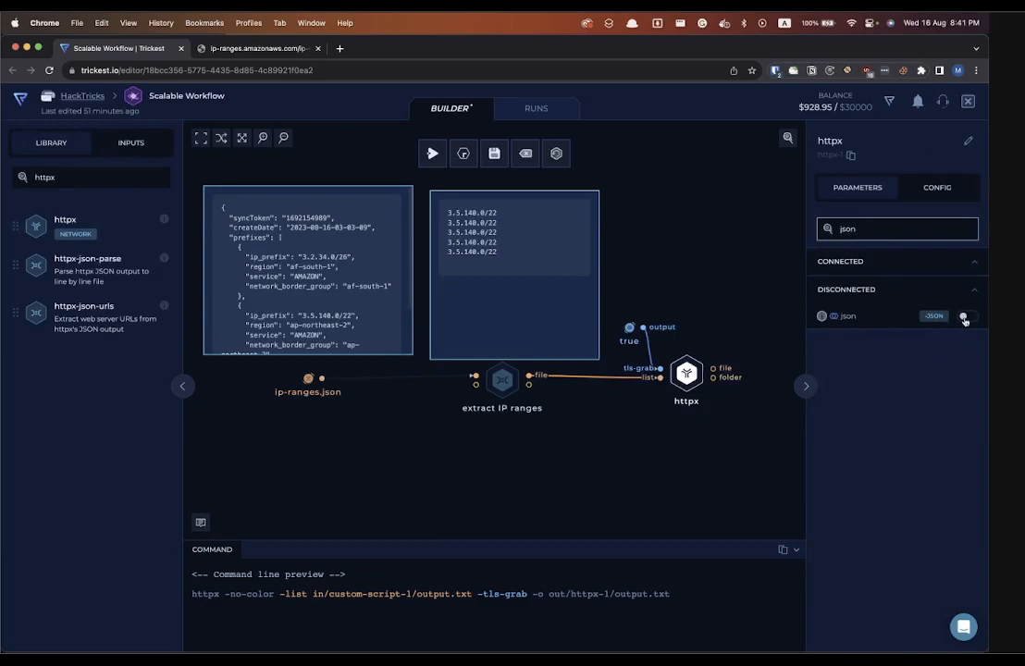
pyautogui.click(964, 316)
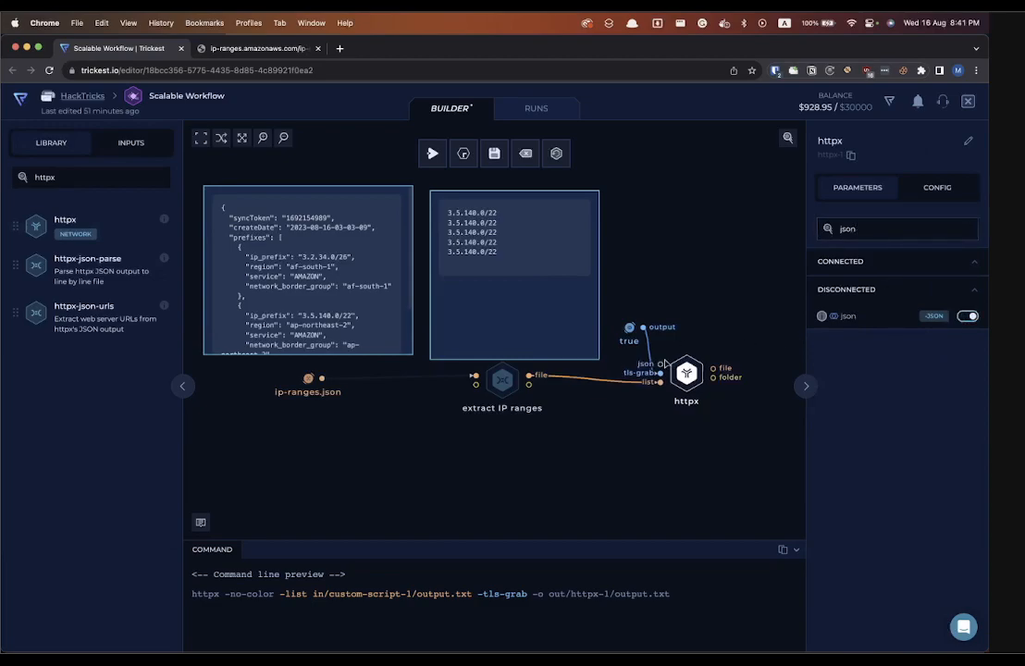
pyautogui.moveTo(643, 329); pyautogui.dragTo(660, 364)
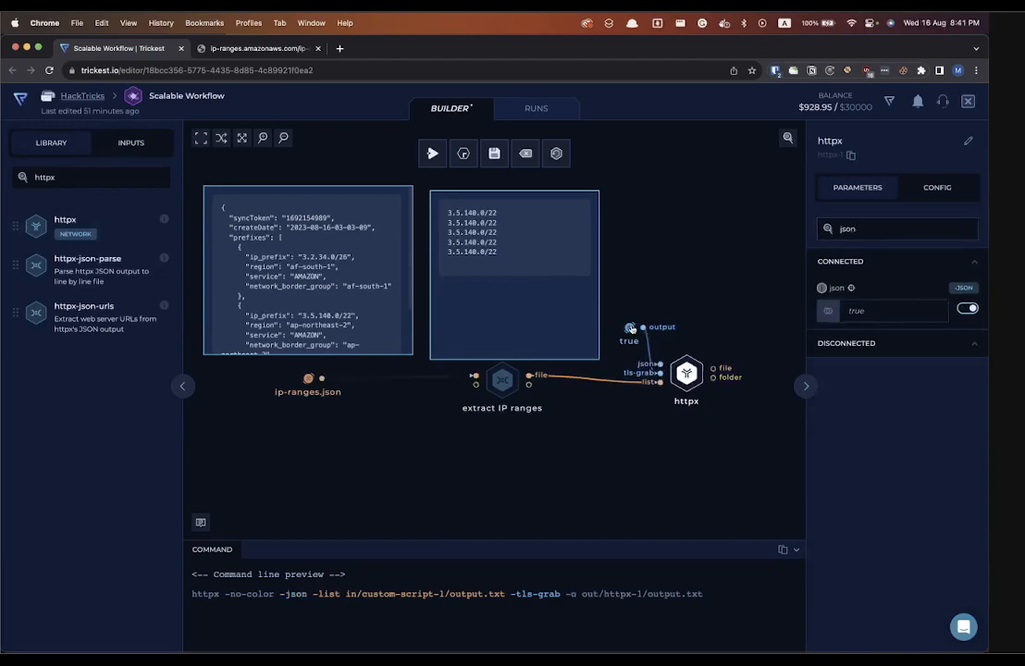
# Duplicate the extract IP ranges node, place the copy after httpx, and connect the httpx file output to its file input.
pyautogui.click(497, 380)
pyautogui.press('super+v')
pyautogui.moveTo(492, 382); pyautogui.dragTo(750, 343)
pyautogui.click(668, 294)
pyautogui.hscroll(5, 619, 297)
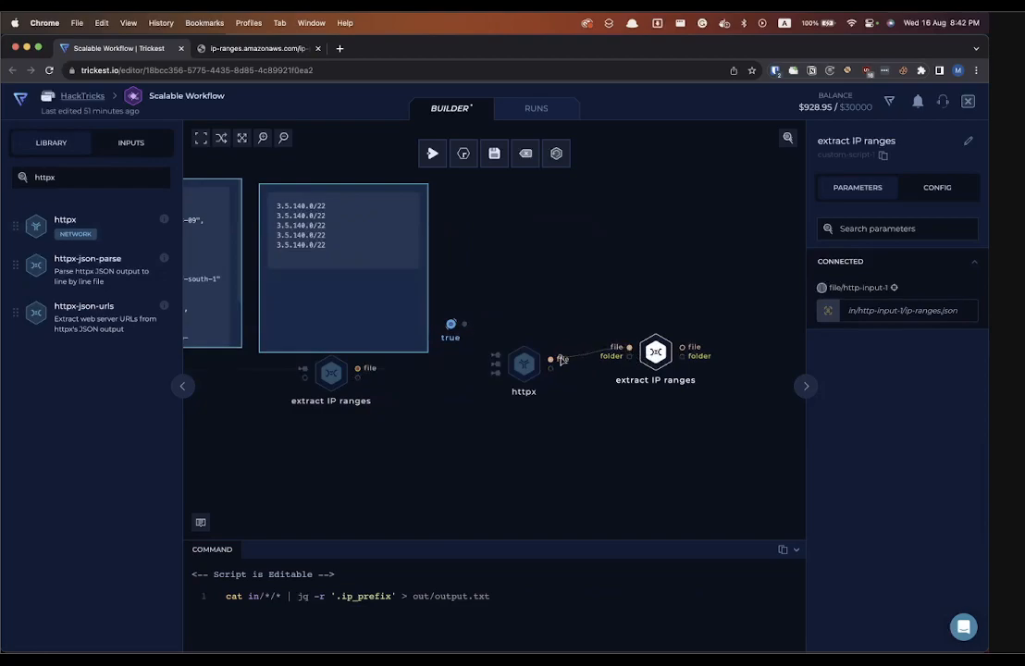
pyautogui.moveTo(550, 359); pyautogui.dragTo(631, 353)
# Review the httpx command, the extract IP ranges script and the notes showing the JSON source and the extracted prefixes.
pyautogui.click(523, 363)
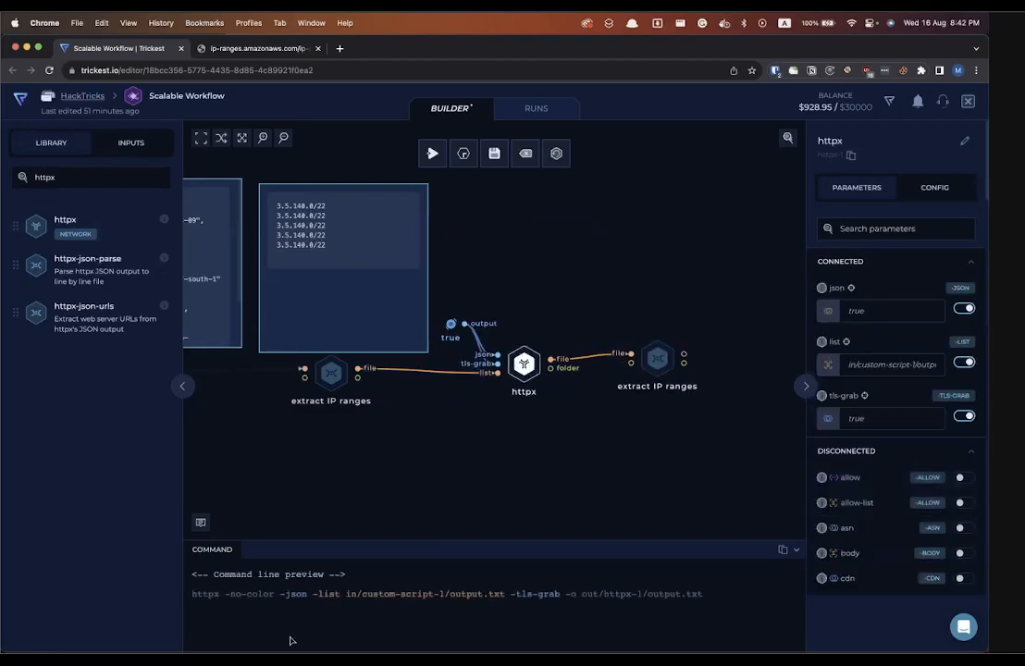
pyautogui.click(331, 373)
pyautogui.click(531, 435)
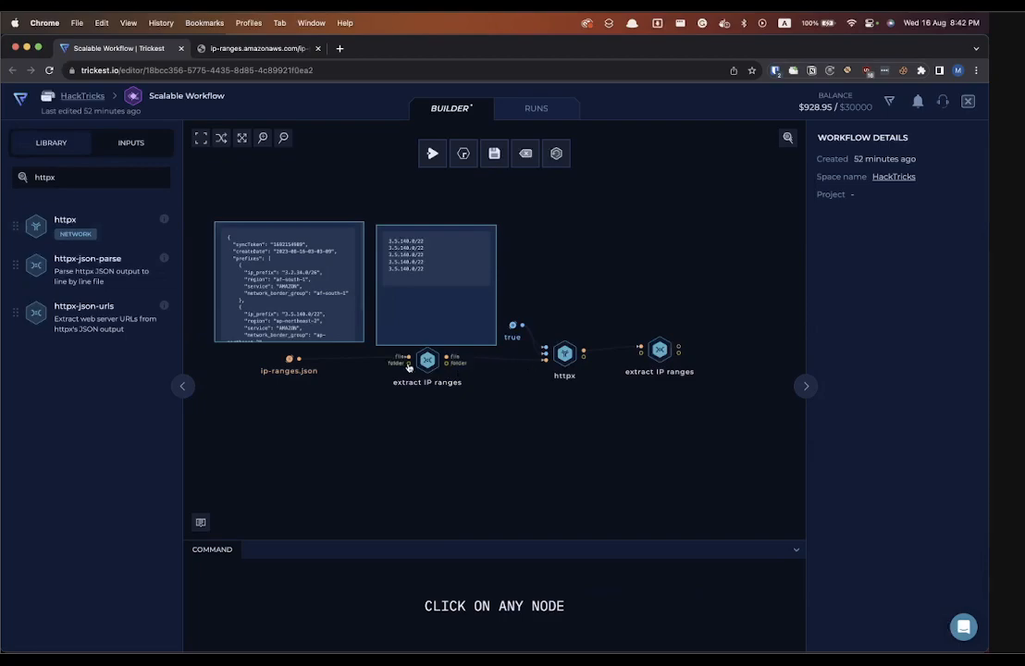
pyautogui.hscroll(-1, 347, 395)
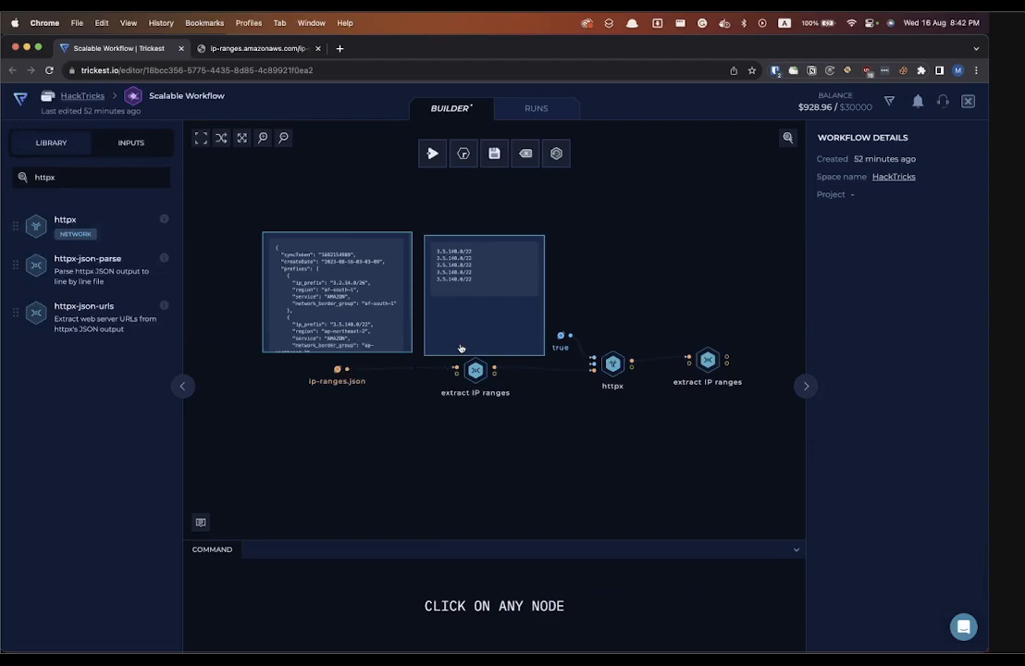
pyautogui.scroll(2, 363, 312)
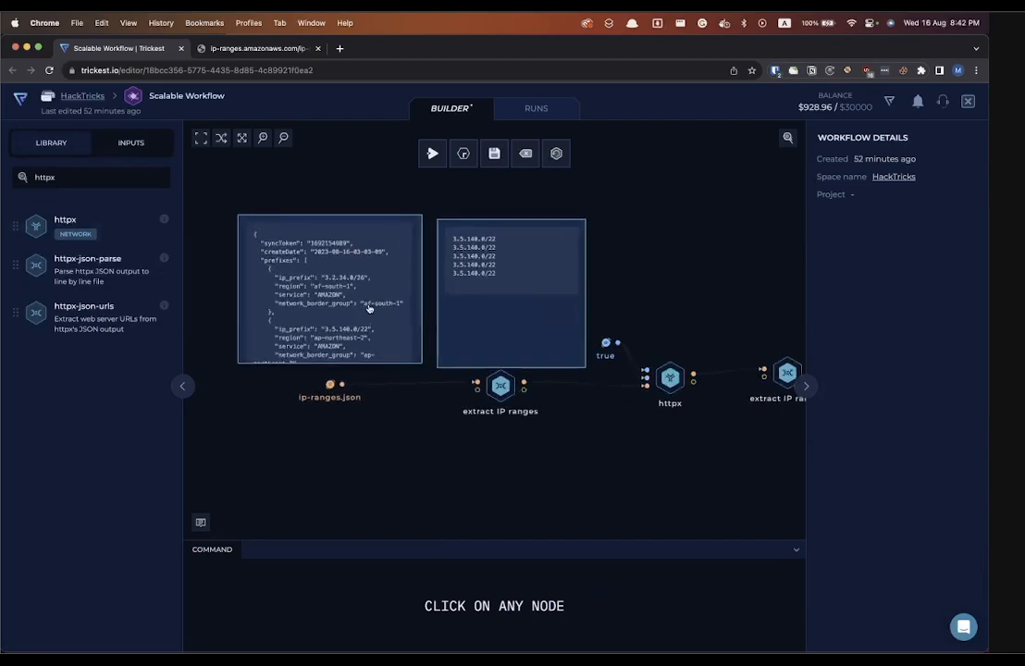
pyautogui.scroll(3, 379, 304)
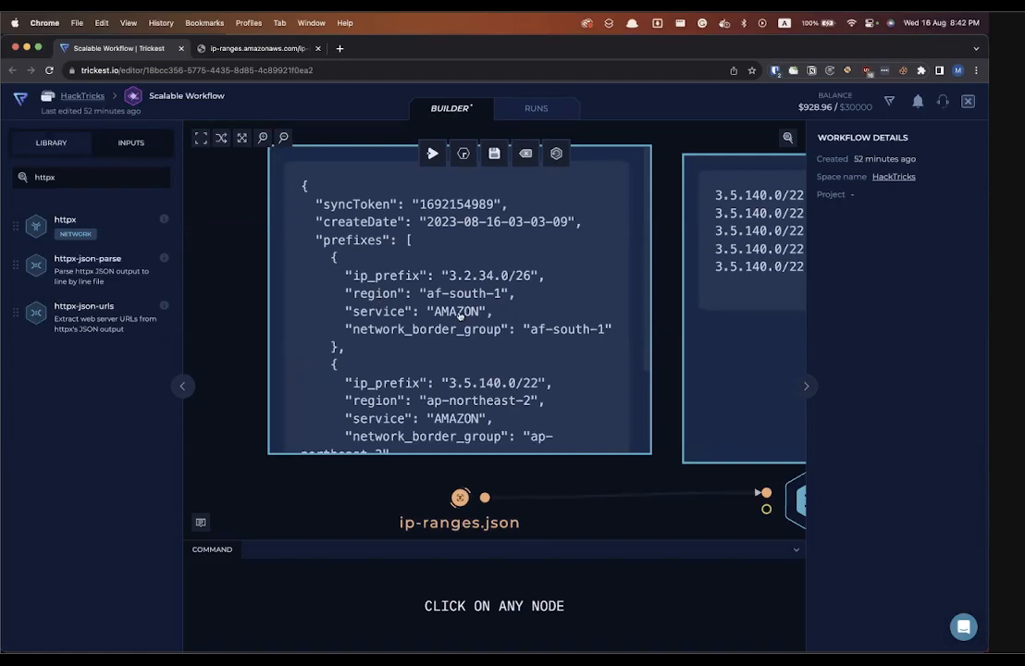
pyautogui.scroll(-2, 485, 359)
pyautogui.hscroll(3, 486, 359)
pyautogui.scroll(2, 485, 359)
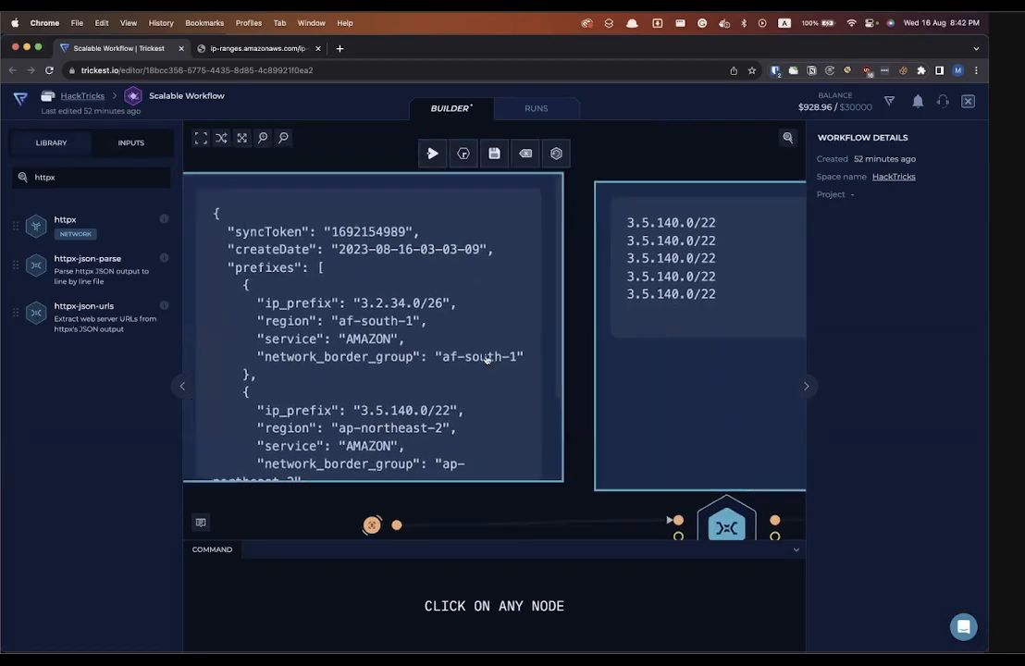
pyautogui.hscroll(3, 455, 336)
pyautogui.scroll(-2, 456, 336)
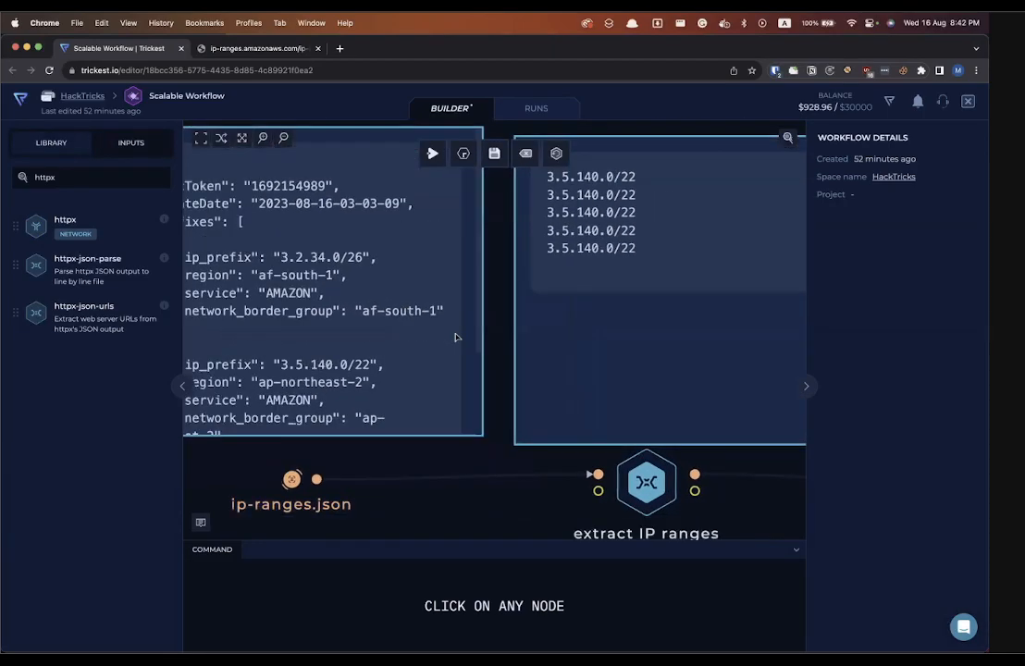
pyautogui.hscroll(1, 456, 336)
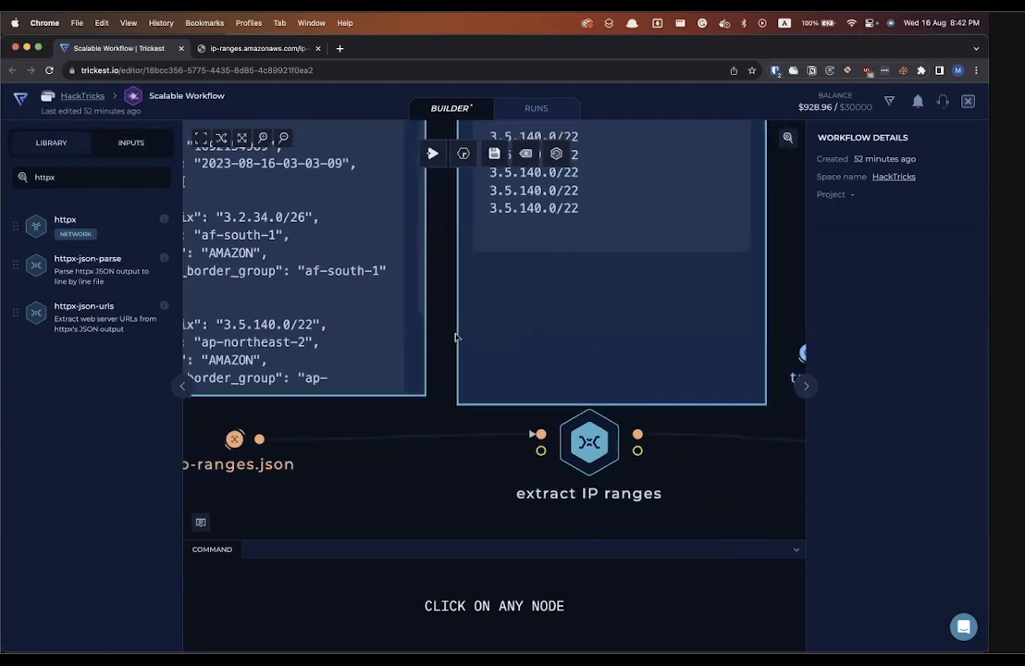
pyautogui.scroll(-5, 455, 335)
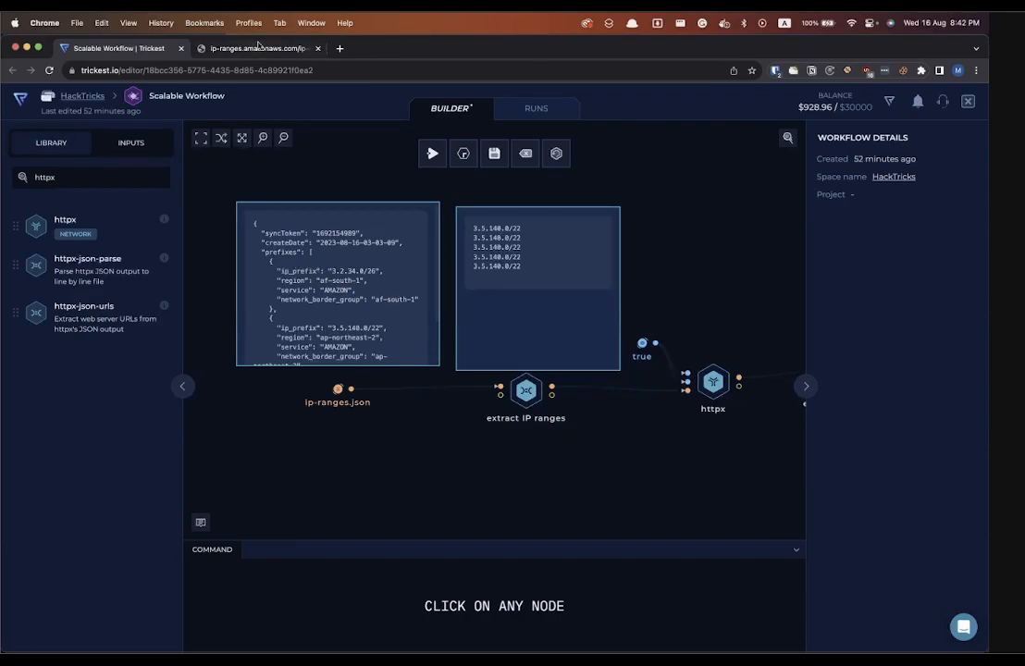
# Look through the entries on the ip-ranges.json page and search it for s3".
pyautogui.click(222, 45)
pyautogui.click(227, 223)
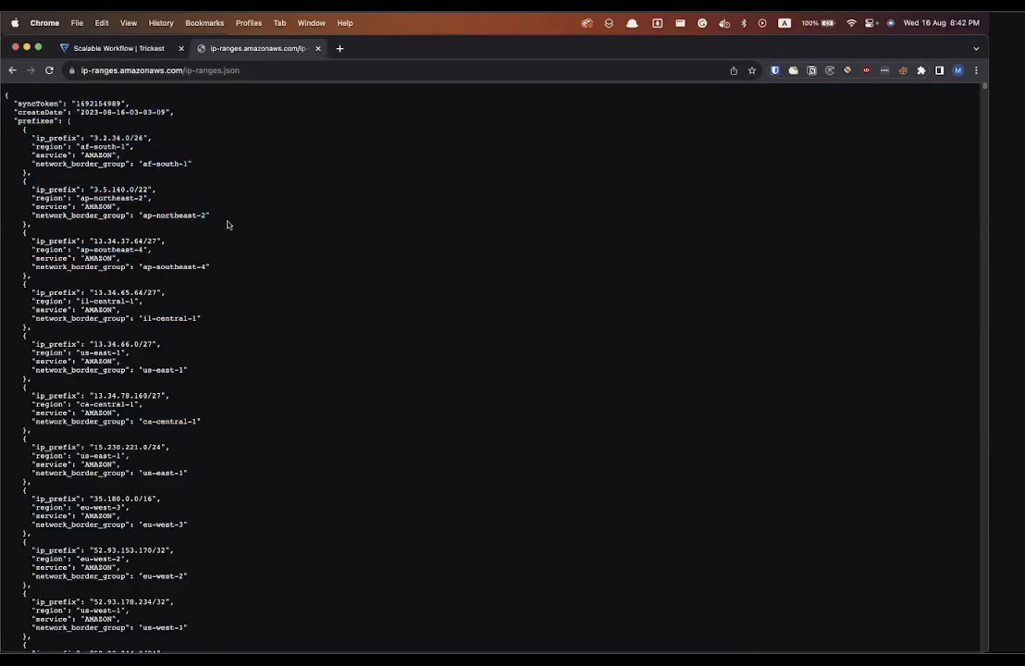
pyautogui.scroll(-2, 227, 224)
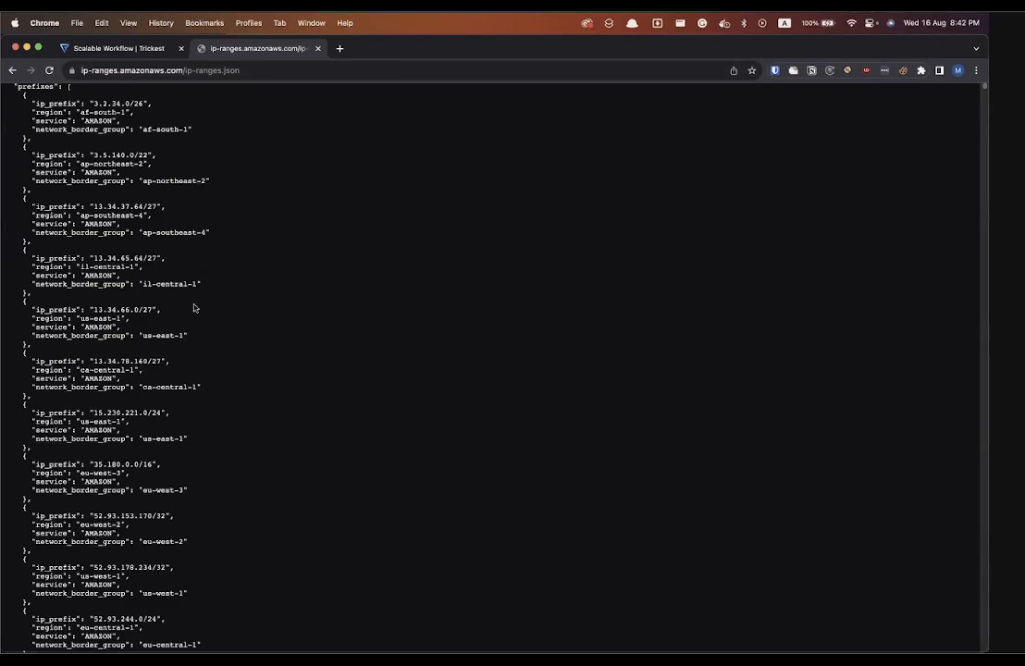
pyautogui.scroll(-1, 195, 308)
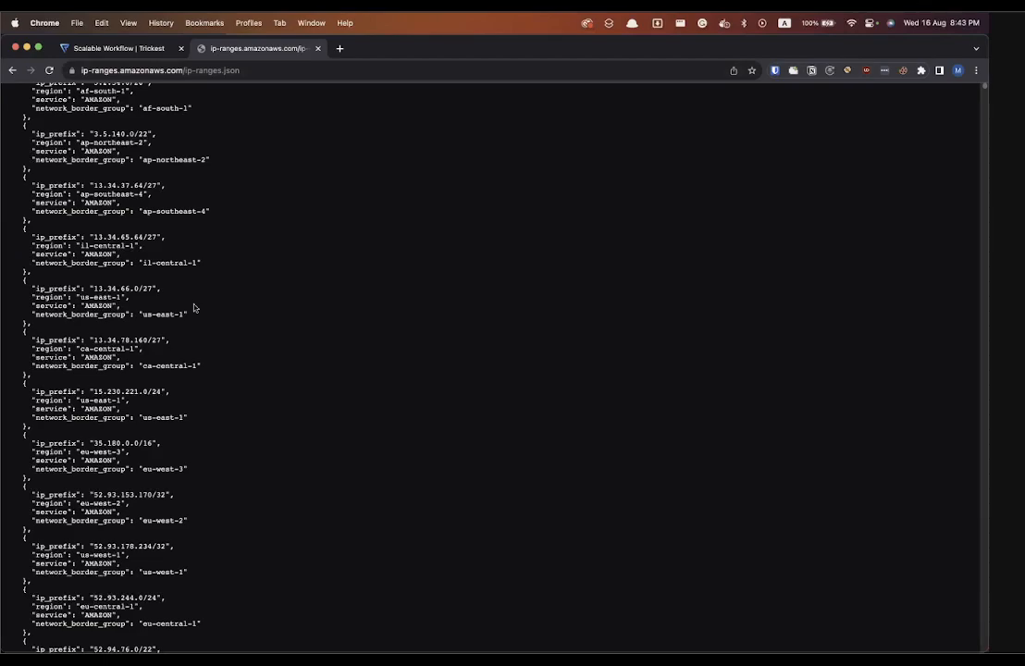
pyautogui.scroll(-3, 194, 308)
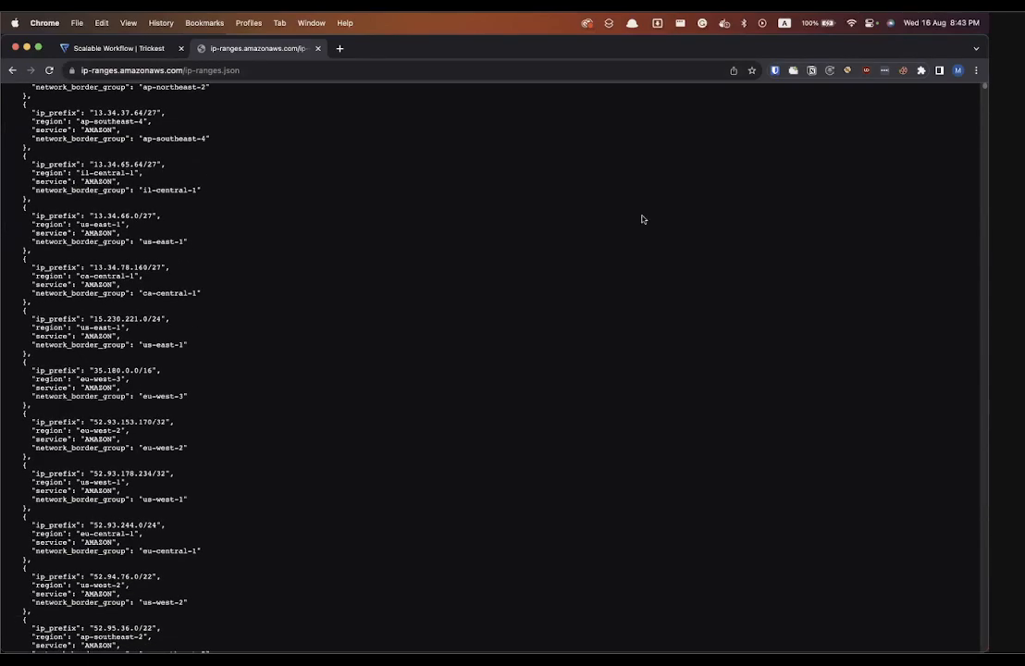
pyautogui.press('super+f')
pyautogui.write('s3')
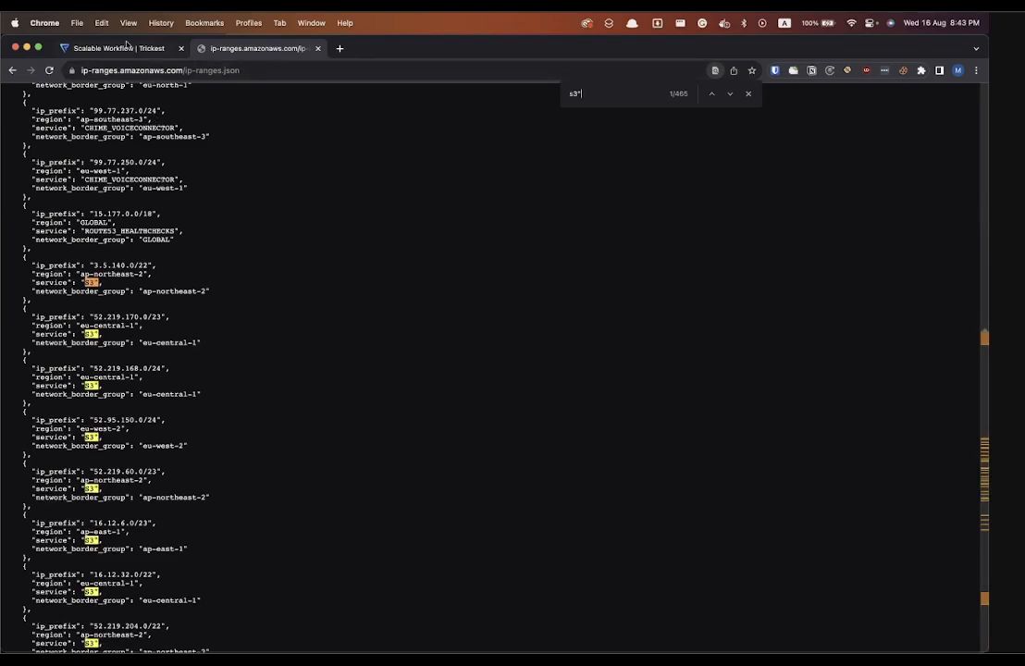
# Change the jq filter in the first extract IP ranges script to 'select(.service == "EC2") | .ip_prefix'.
pyautogui.click(127, 49)
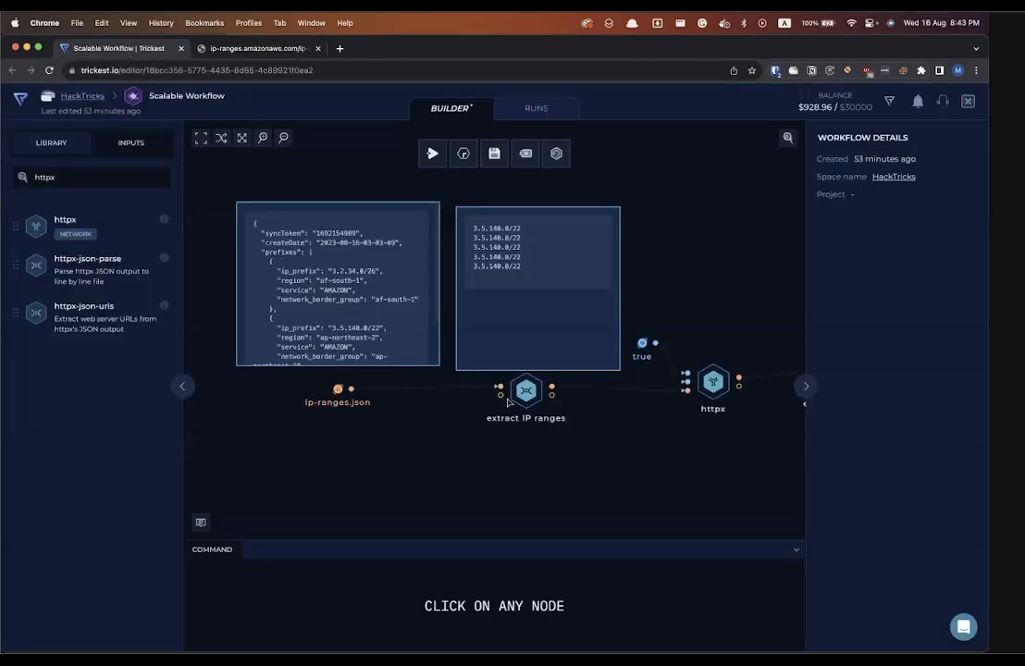
pyautogui.click(523, 395)
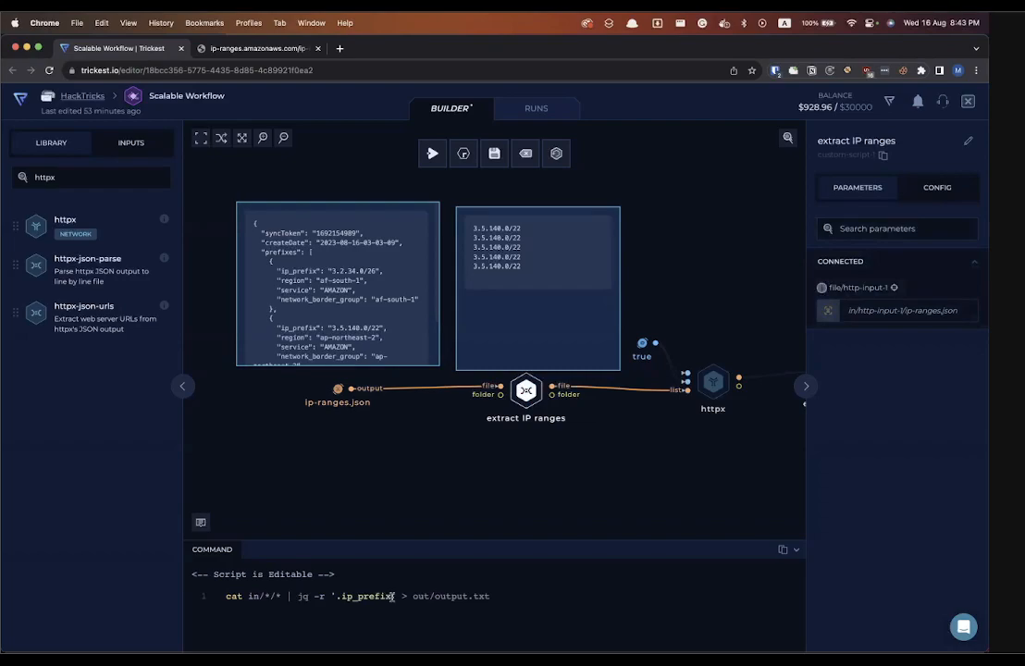
pyautogui.press('Left')
pyautogui.press('Left')
pyautogui.press('Left')
pyautogui.press('Left')
pyautogui.press('Left')
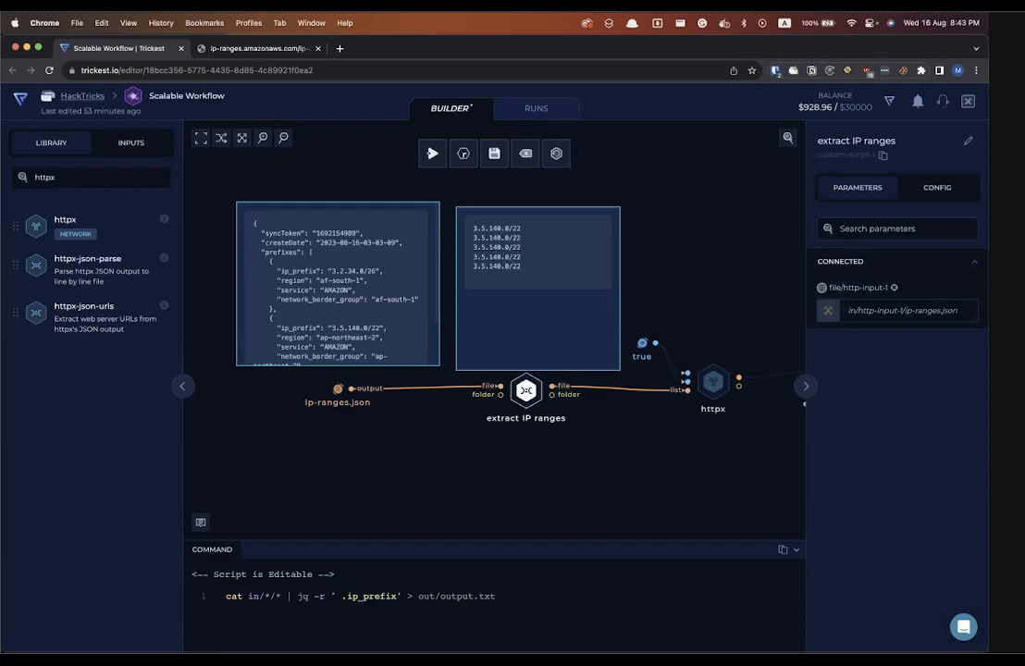
pyautogui.press('BackSpace')
pyautogui.write("'")
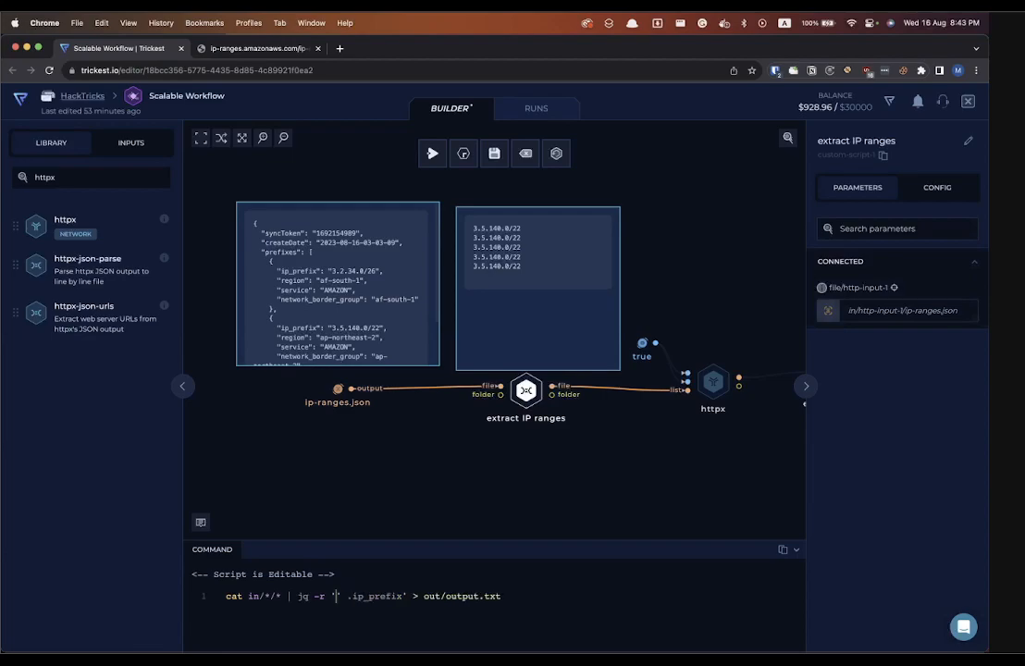
pyautogui.press('Delete')
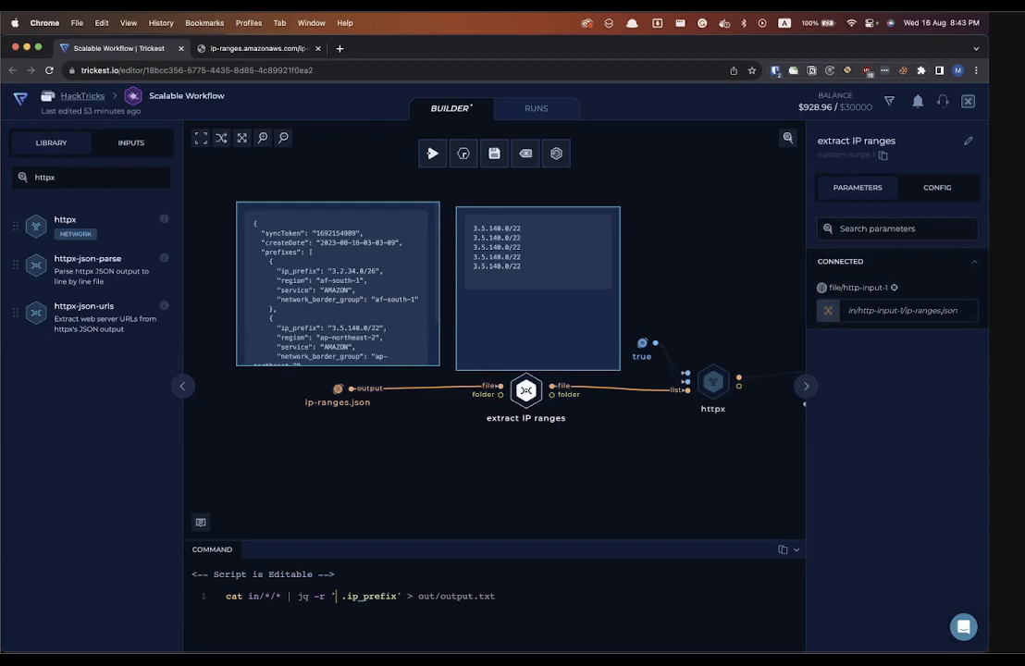
pyautogui.write('select(')
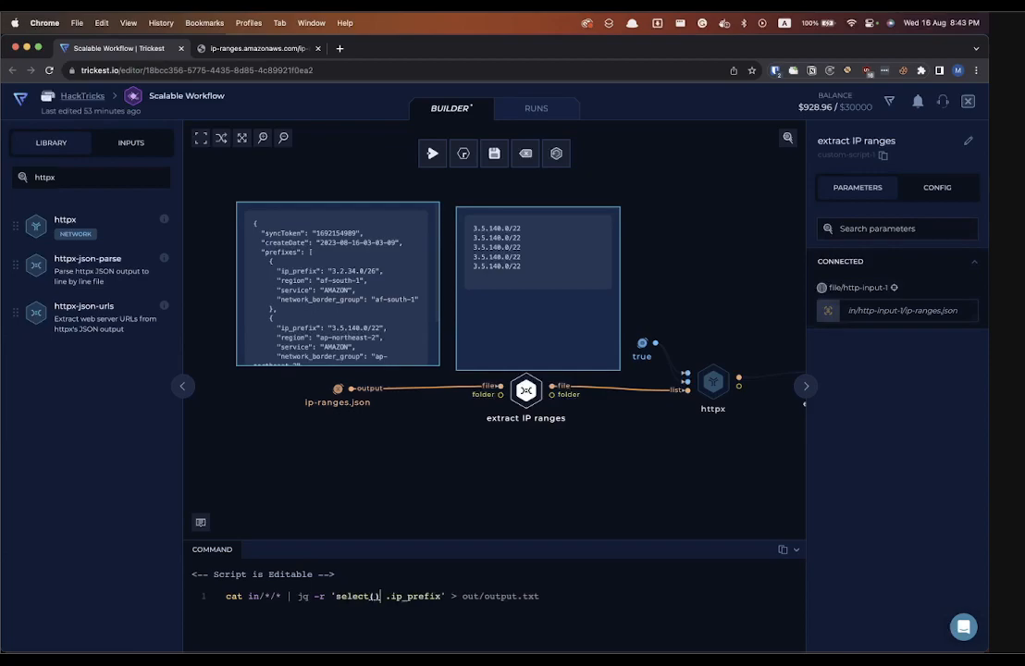
pyautogui.write('.service')
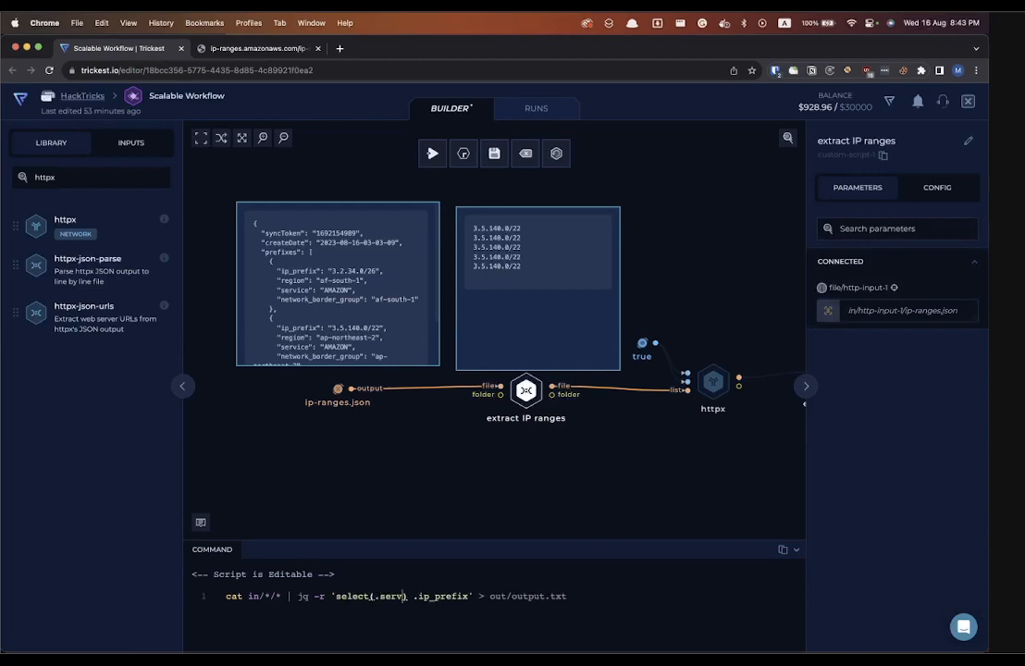
pyautogui.write(' == "')
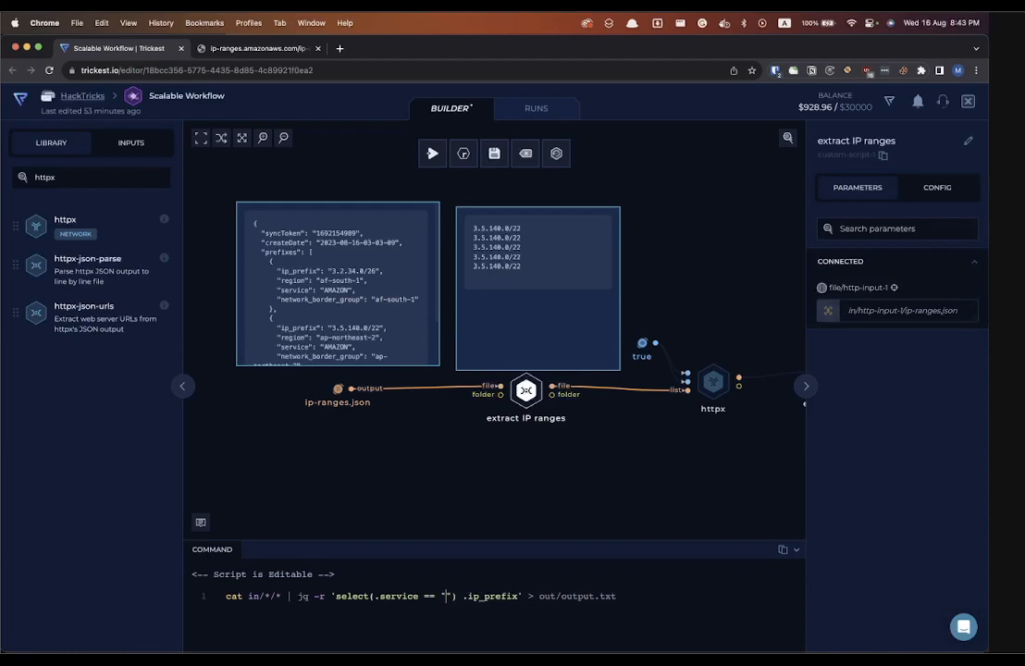
pyautogui.write('EC2") |')
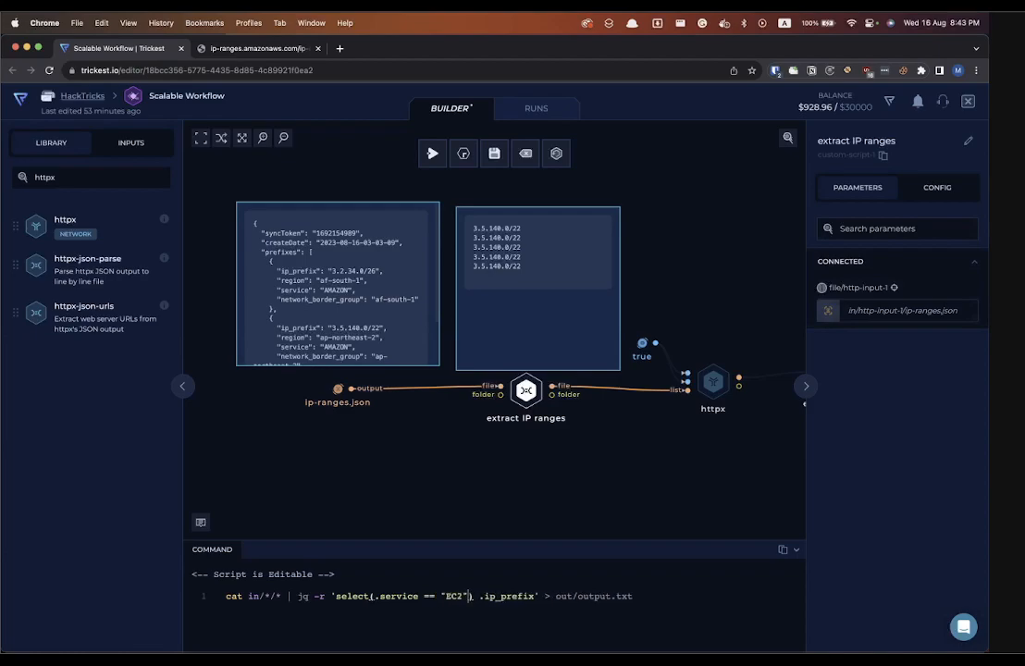
pyautogui.doubleClick(547, 596)
pyautogui.click(547, 597)
pyautogui.click(648, 596)
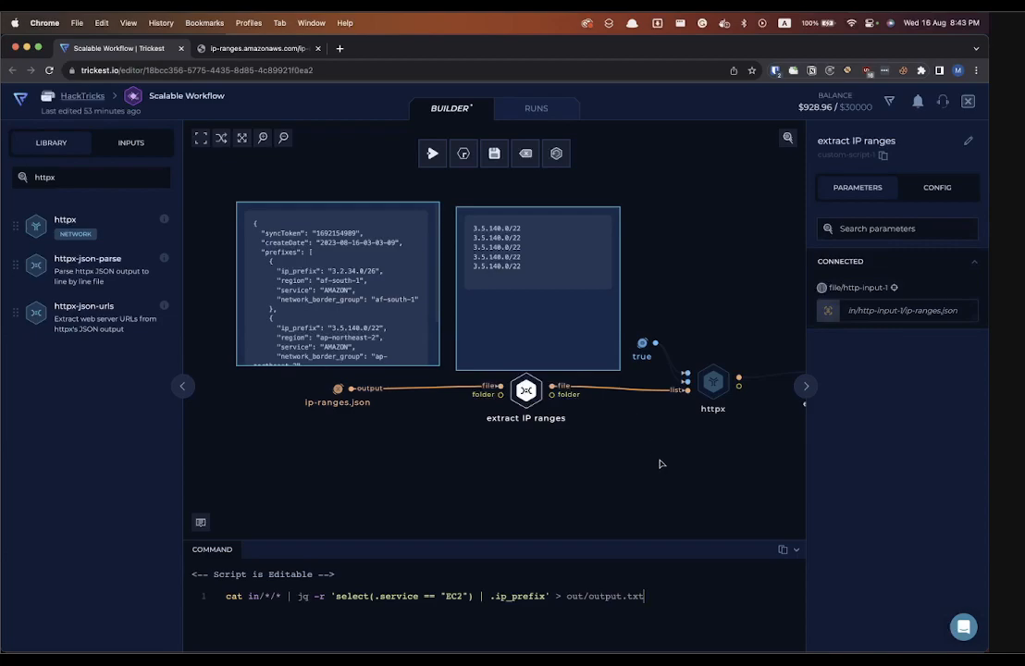
pyautogui.click(632, 446)
# Set the httpx node's machine type to Large Machine.
pyautogui.hscroll(3, 630, 449)
pyautogui.hscroll(5, 630, 448)
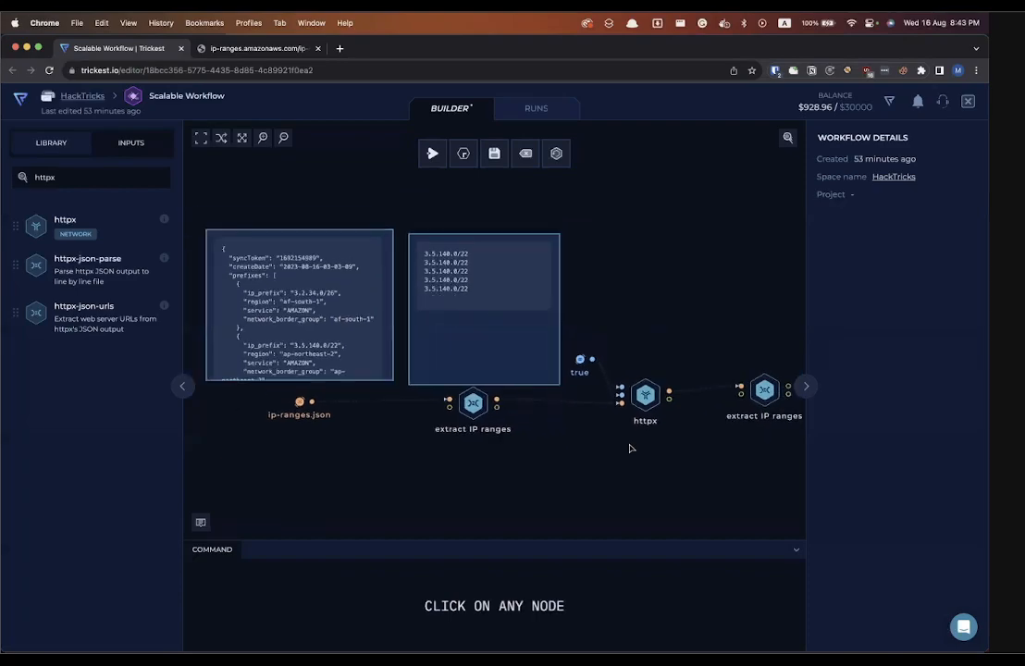
pyautogui.scroll(3, 630, 448)
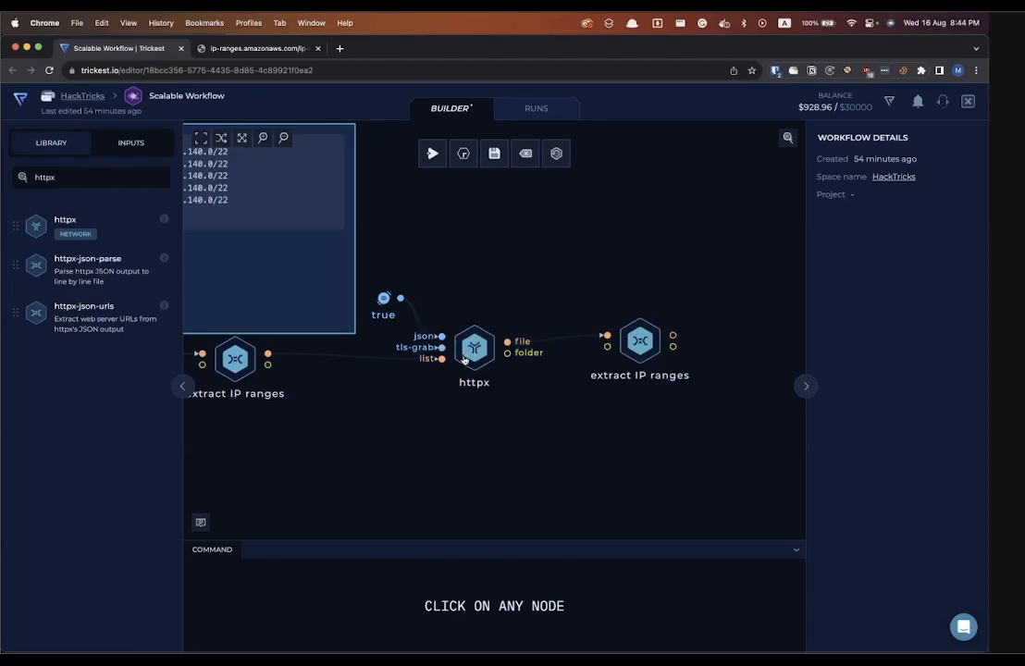
pyautogui.click(469, 352)
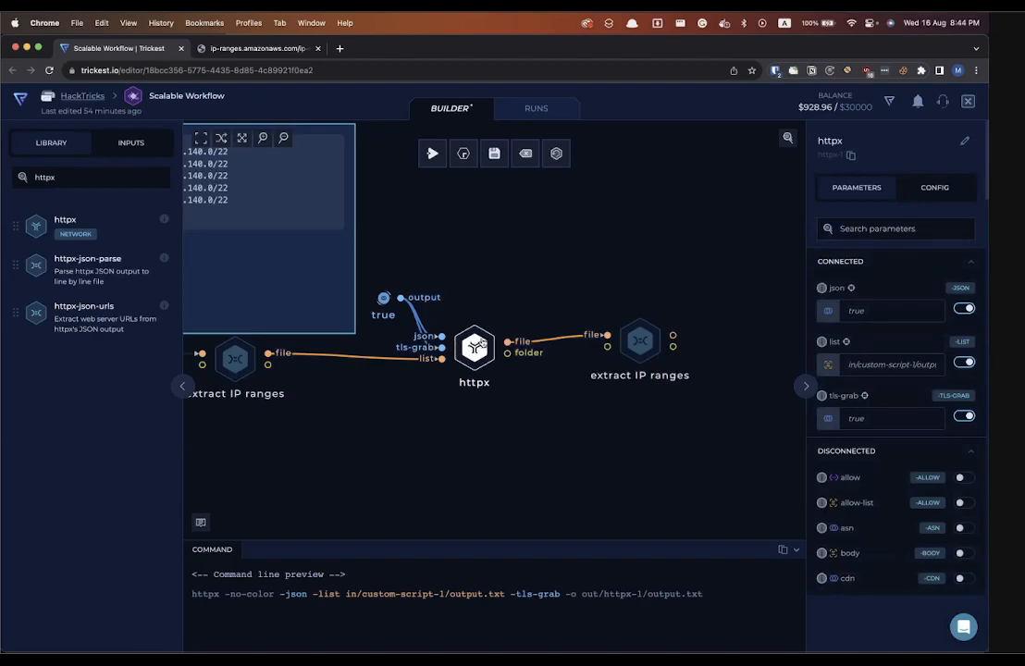
pyautogui.click(933, 188)
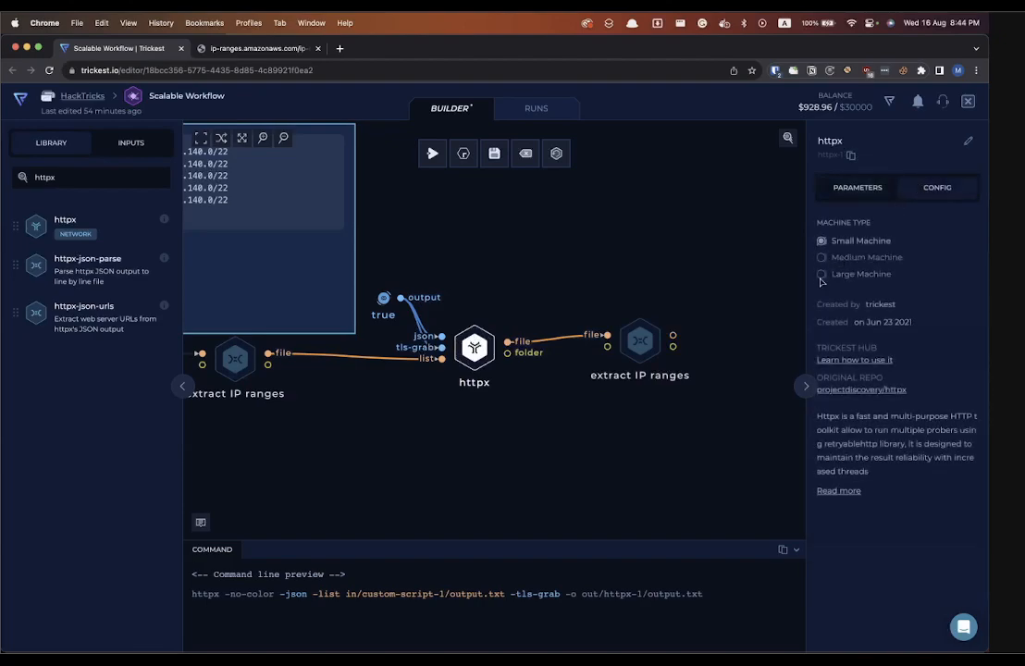
pyautogui.click(823, 274)
pyautogui.click(856, 258)
pyautogui.click(849, 273)
pyautogui.click(862, 187)
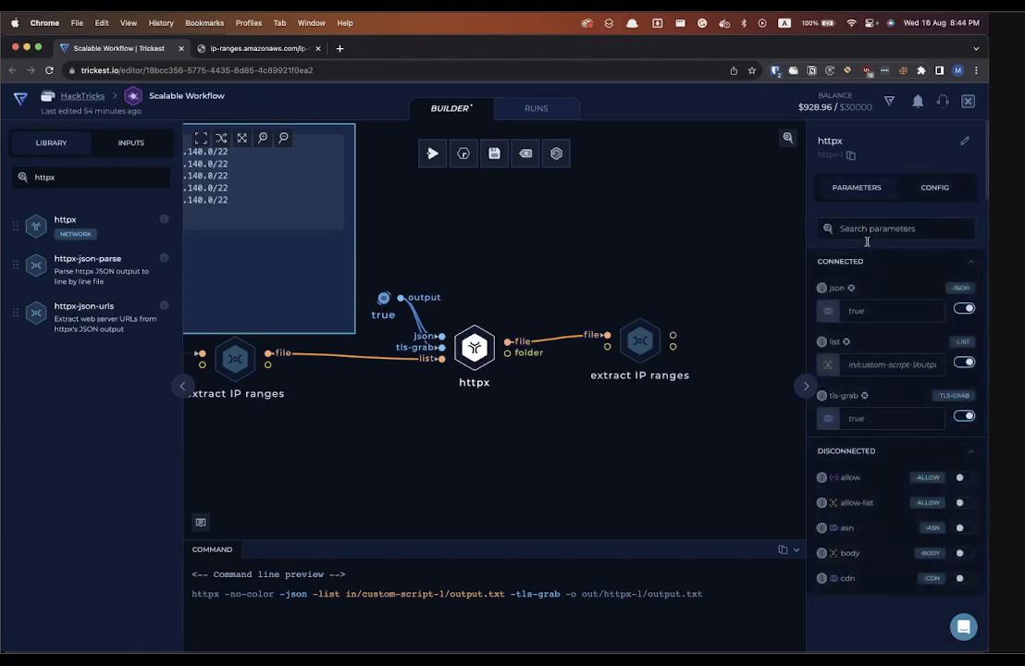
# Enable the httpx threads parameter, feed it from a new string input of 200, and place the 200 and true inputs below the connections.
pyautogui.click(871, 231)
pyautogui.write('thre')
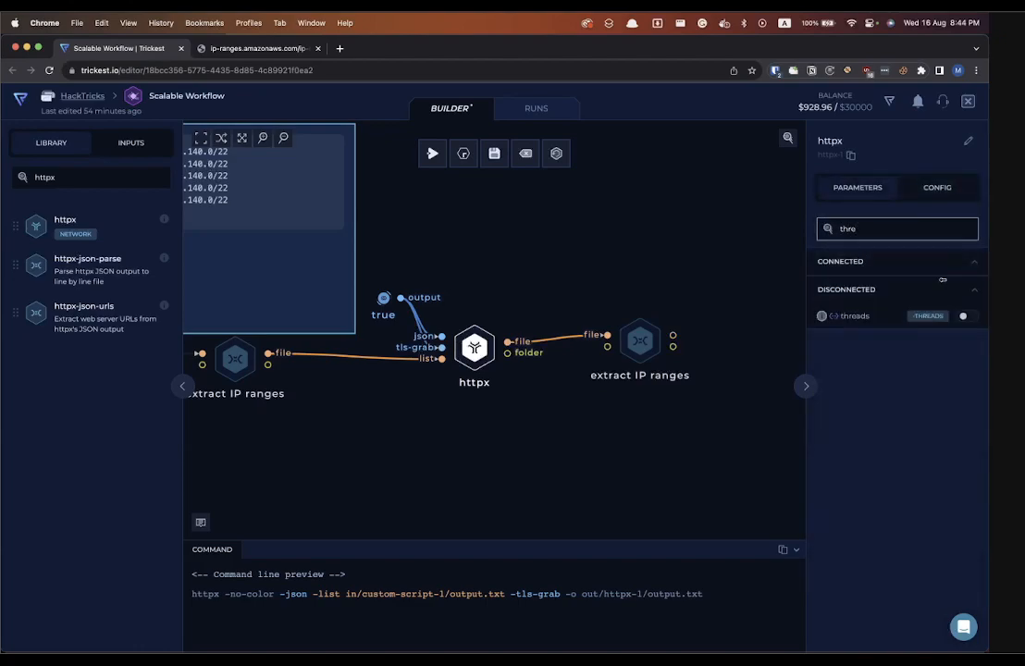
pyautogui.click(965, 316)
pyautogui.moveTo(823, 320)
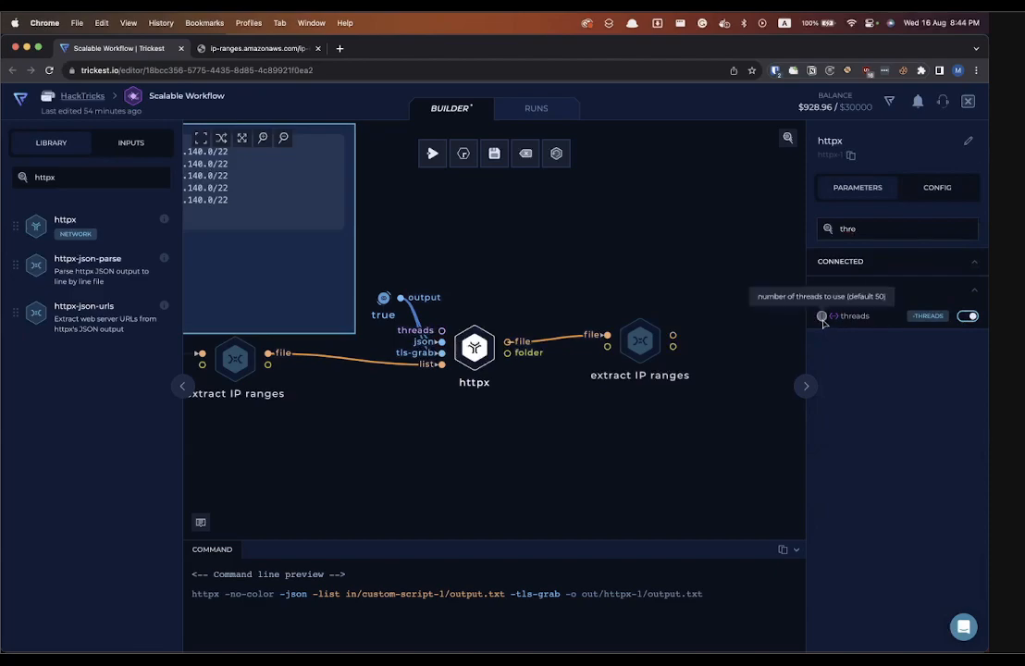
pyautogui.moveTo(424, 275); pyautogui.dragTo(392, 253)
pyautogui.click(895, 274)
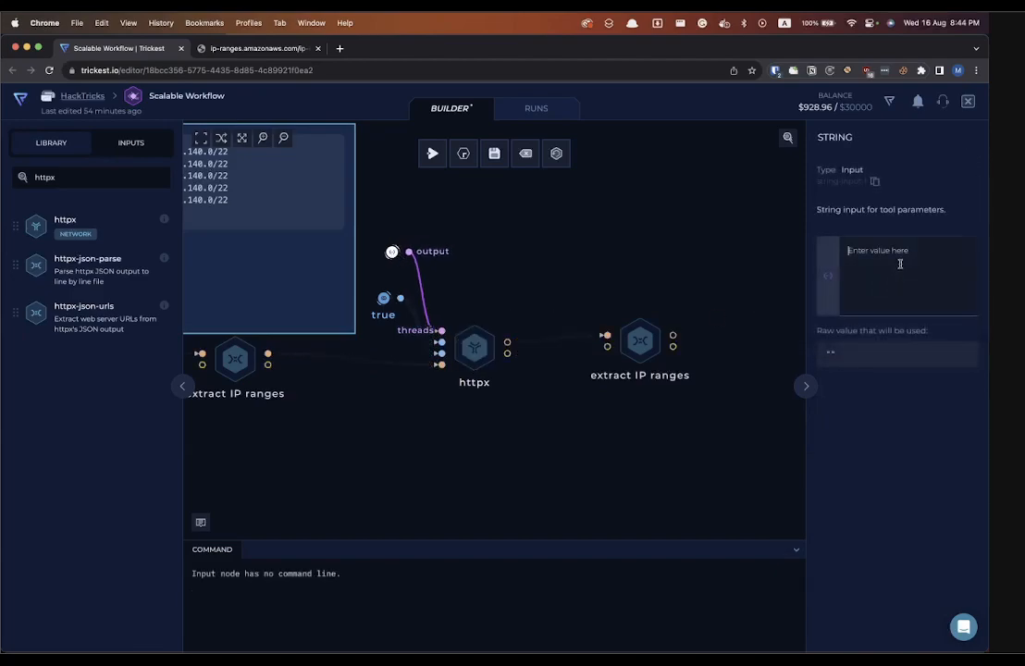
pyautogui.write('200')
pyautogui.click(579, 306)
pyautogui.moveTo(542, 260)
pyautogui.mouseDown()
pyautogui.moveTo(494, 341)
pyautogui.moveTo(505, 355)
pyautogui.moveTo(480, 422)
pyautogui.mouseUp()
pyautogui.click(579, 468)
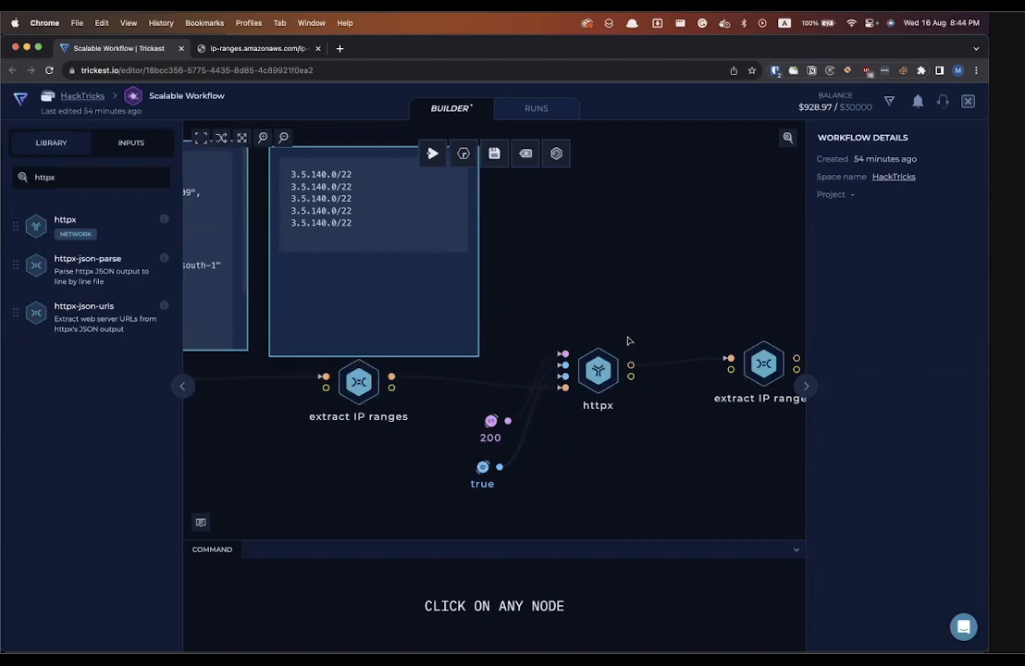
pyautogui.hscroll(3, 714, 460)
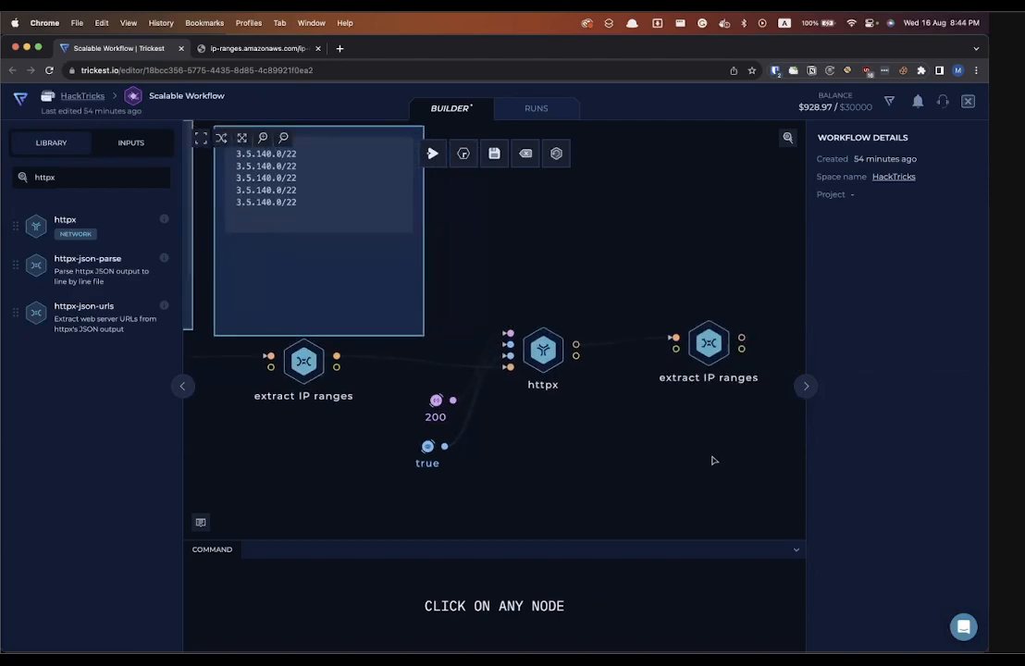
pyautogui.scroll(-3, 713, 459)
pyautogui.scroll(-3, 624, 415)
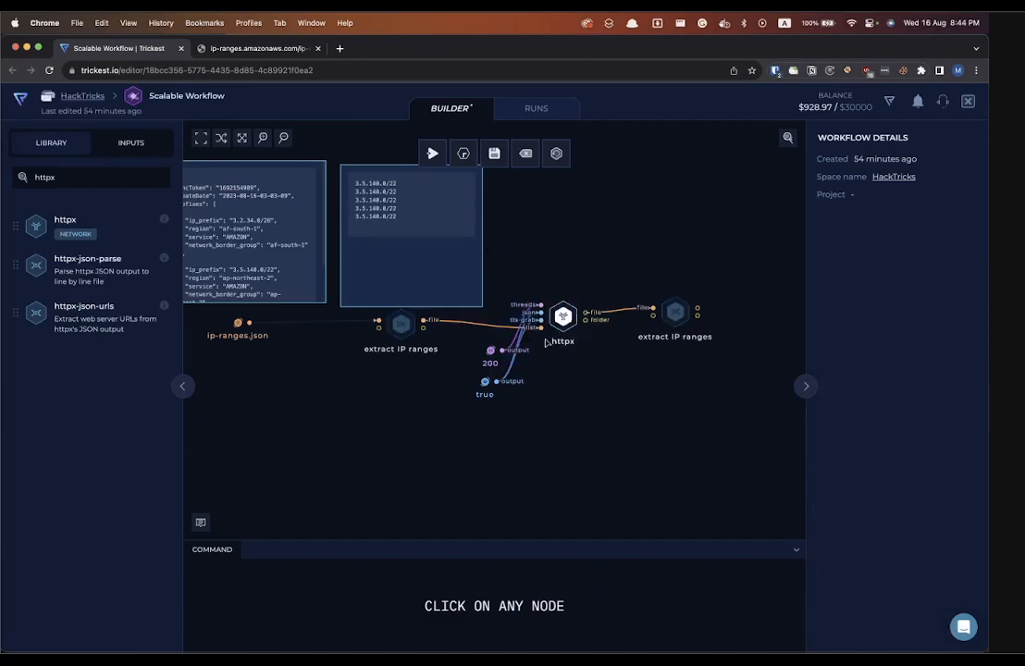
pyautogui.scroll(5, 546, 343)
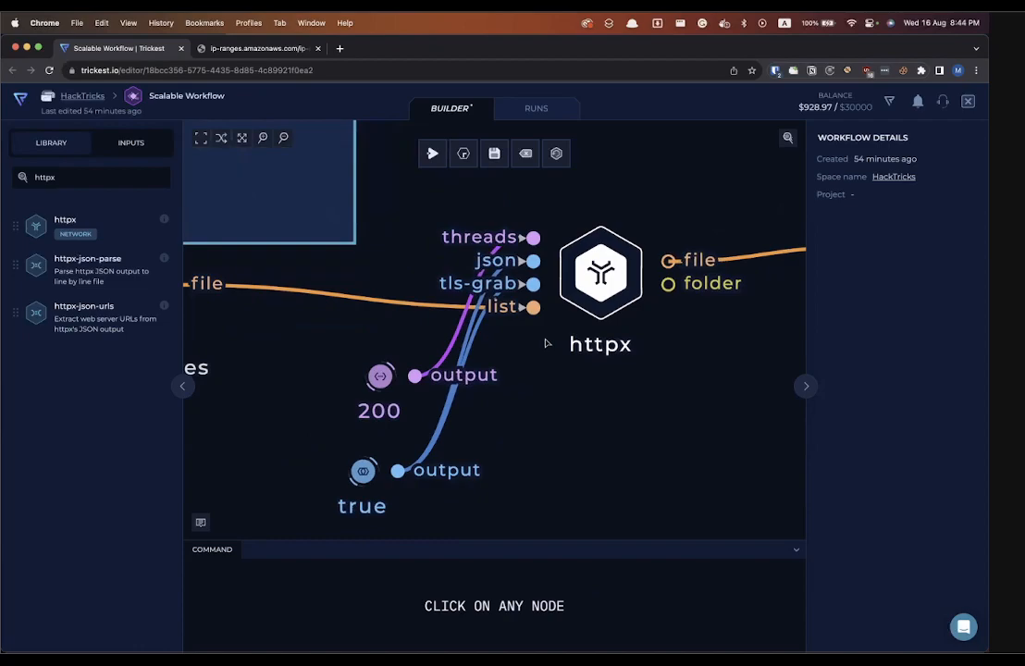
pyautogui.scroll(-2, 546, 343)
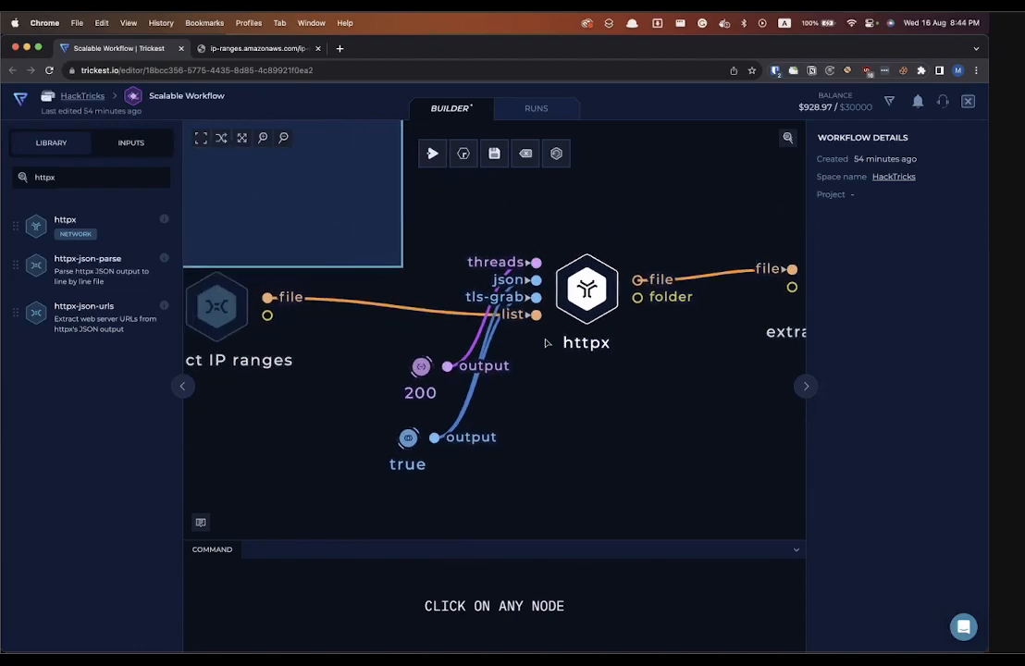
pyautogui.scroll(-2, 545, 344)
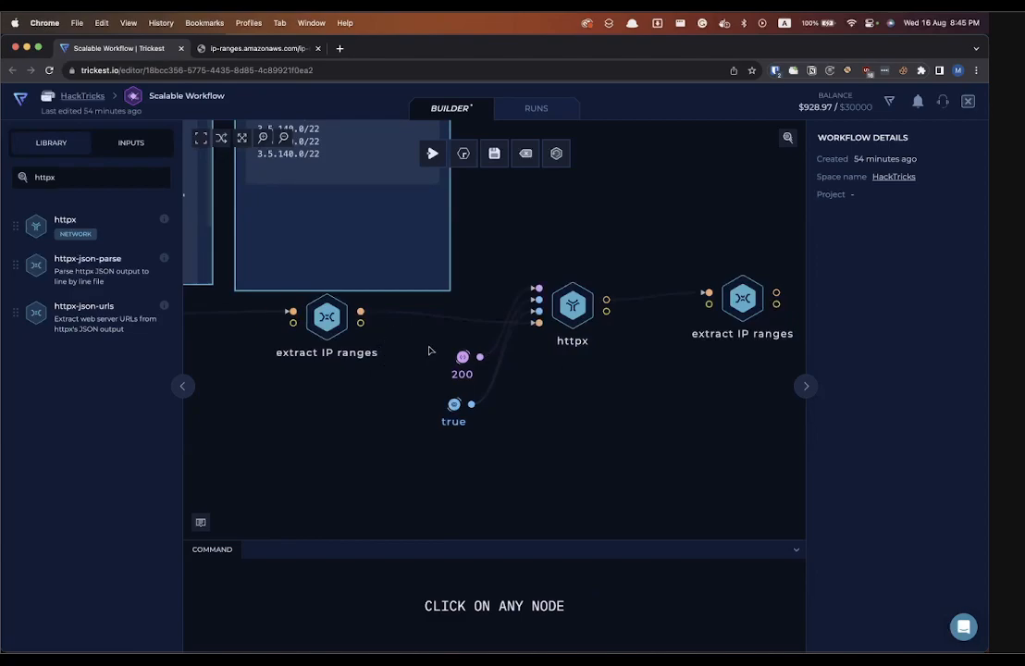
# Search the library for zgrab and add a zgrab2-tls node to the canvas below httpx.
pyautogui.click(116, 175)
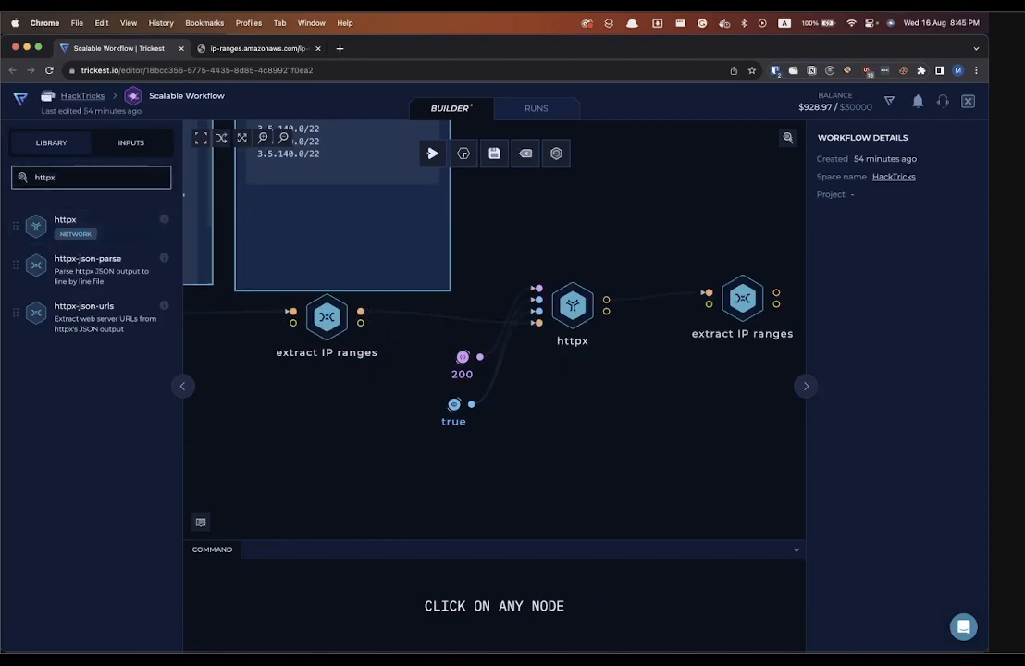
pyautogui.press('BackSpace')
pyautogui.press('BackSpace')
pyautogui.press('BackSpace')
pyautogui.press('BackSpace')
pyautogui.press('BackSpace')
pyautogui.write('zgrab')
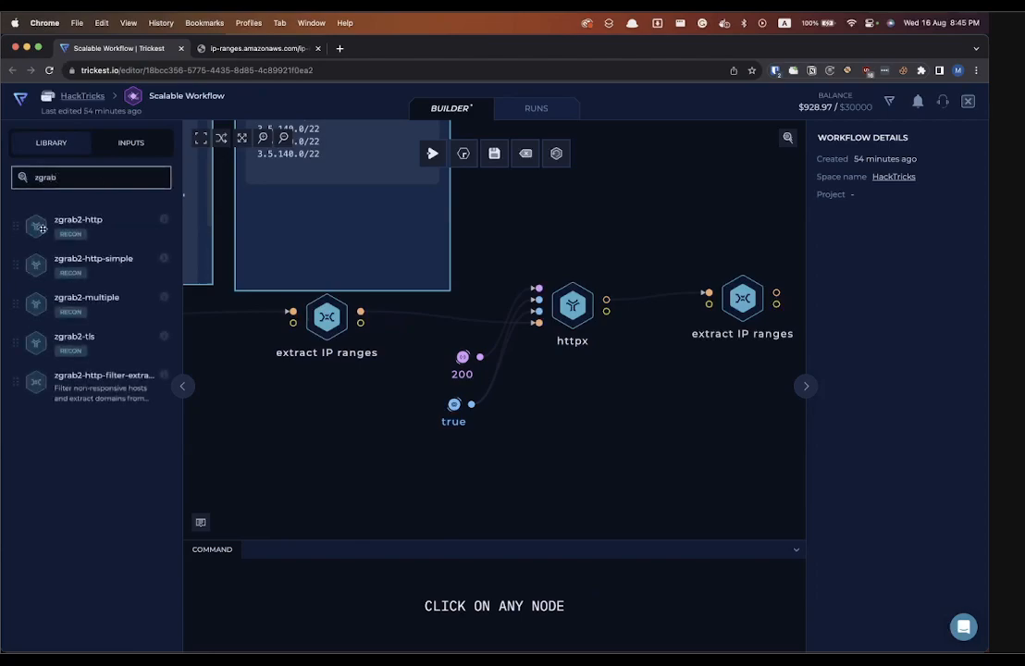
pyautogui.moveTo(63, 338); pyautogui.dragTo(562, 400)
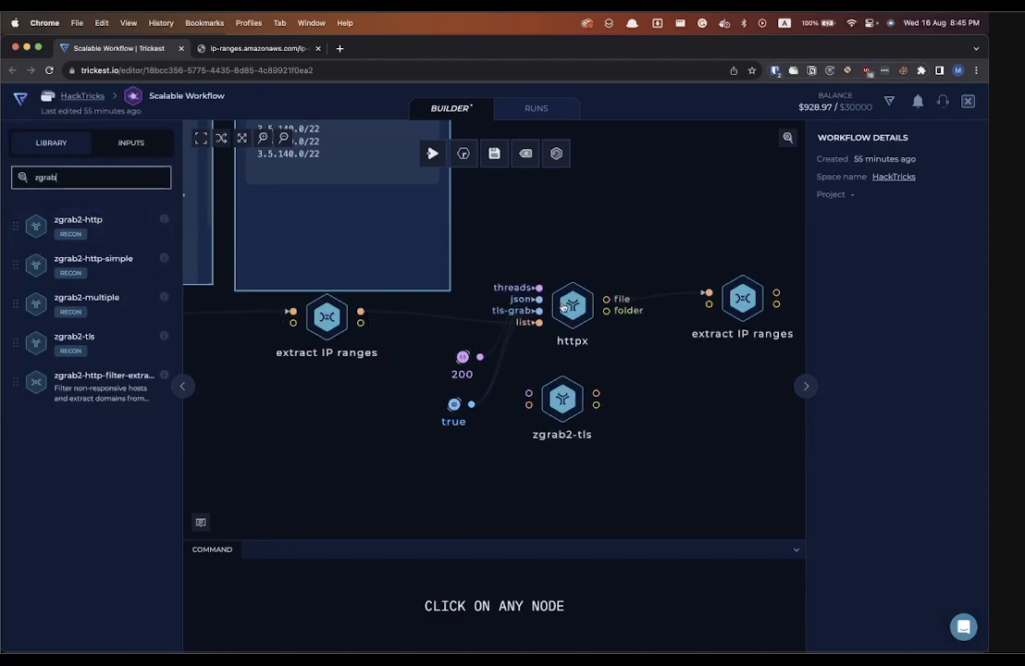
# Delete the httpx node together with its 200 and true input nodes.
pyautogui.click(564, 307)
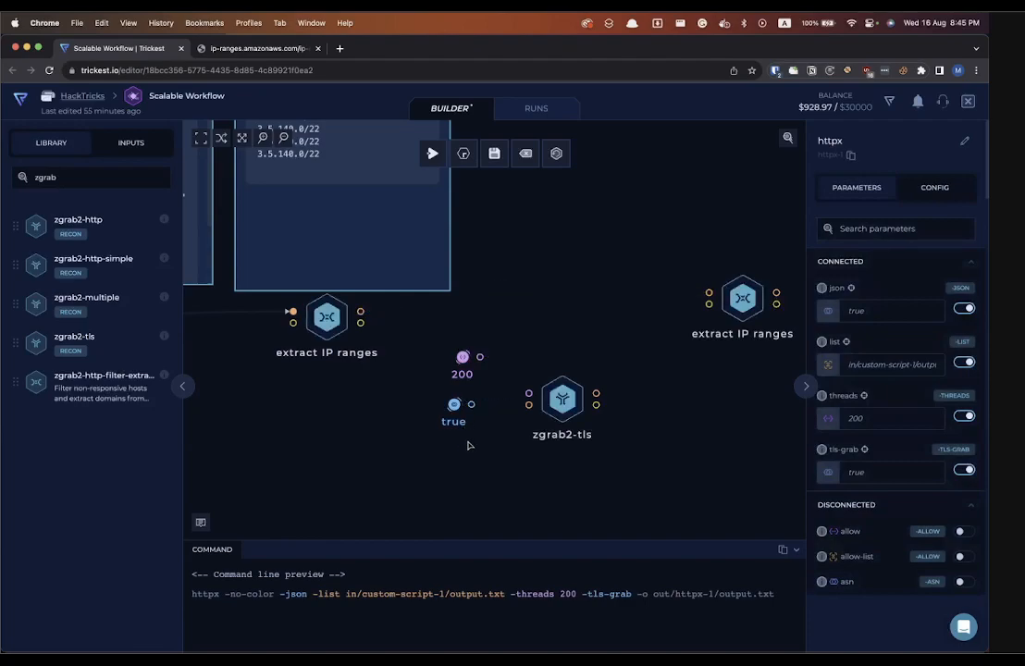
pyautogui.moveTo(468, 444); pyautogui.dragTo(490, 381)
pyautogui.press('Delete')
pyautogui.press('Delete')
# Connect zgrab2-tls between the two extract IP ranges nodes, using its input-file input and its file output, and align it between them.
pyautogui.moveTo(548, 396); pyautogui.dragTo(360, 312)
pyautogui.moveTo(581, 290); pyautogui.dragTo(708, 292)
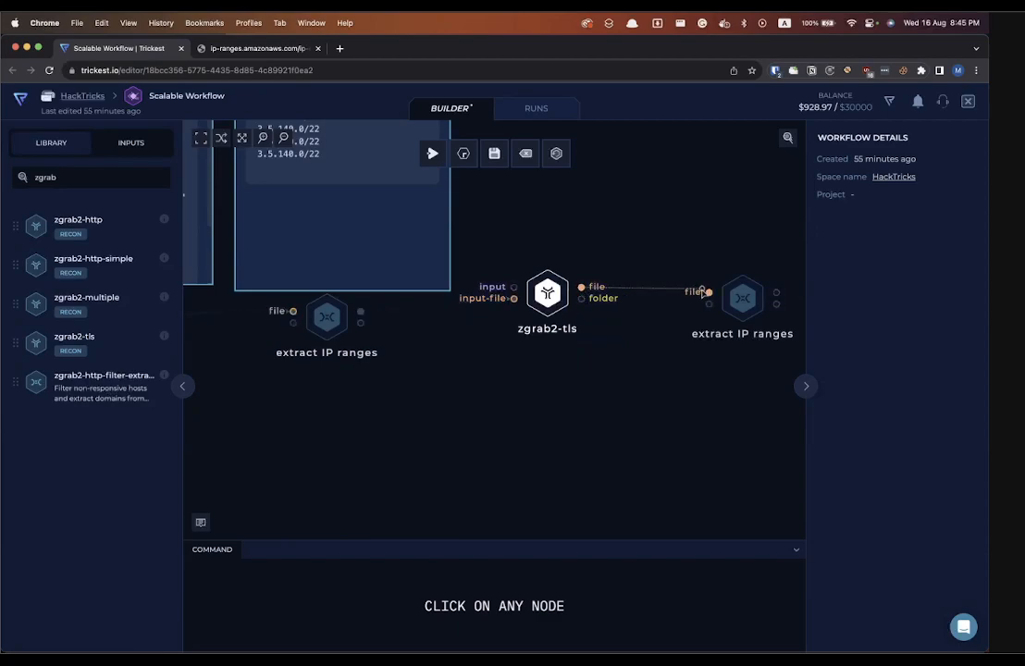
pyautogui.moveTo(548, 296); pyautogui.dragTo(548, 329)
# Review the zgrab2-tls parameters, including the senders description, and set the node's machine type to Large Machine.
pyautogui.click(547, 328)
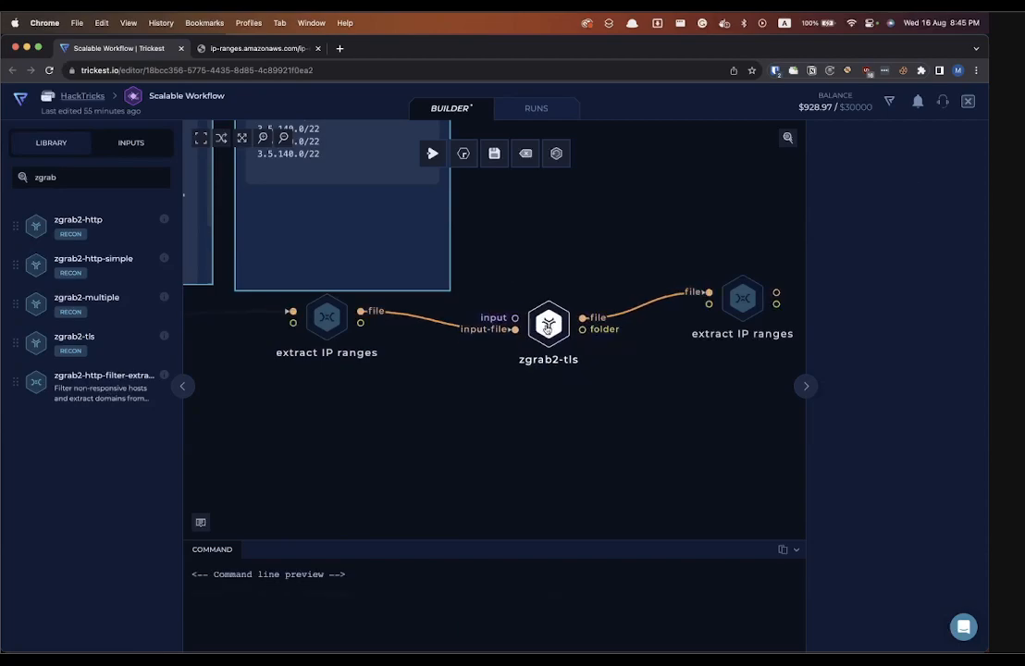
pyautogui.scroll(-8, 865, 417)
pyautogui.scroll(-3, 862, 433)
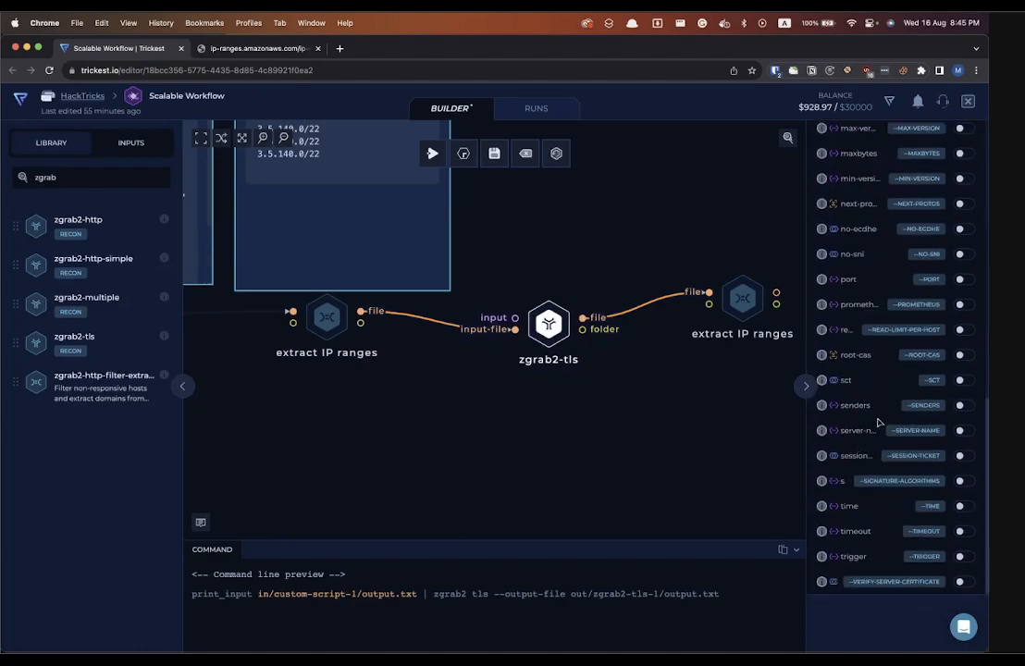
pyautogui.moveTo(821, 407)
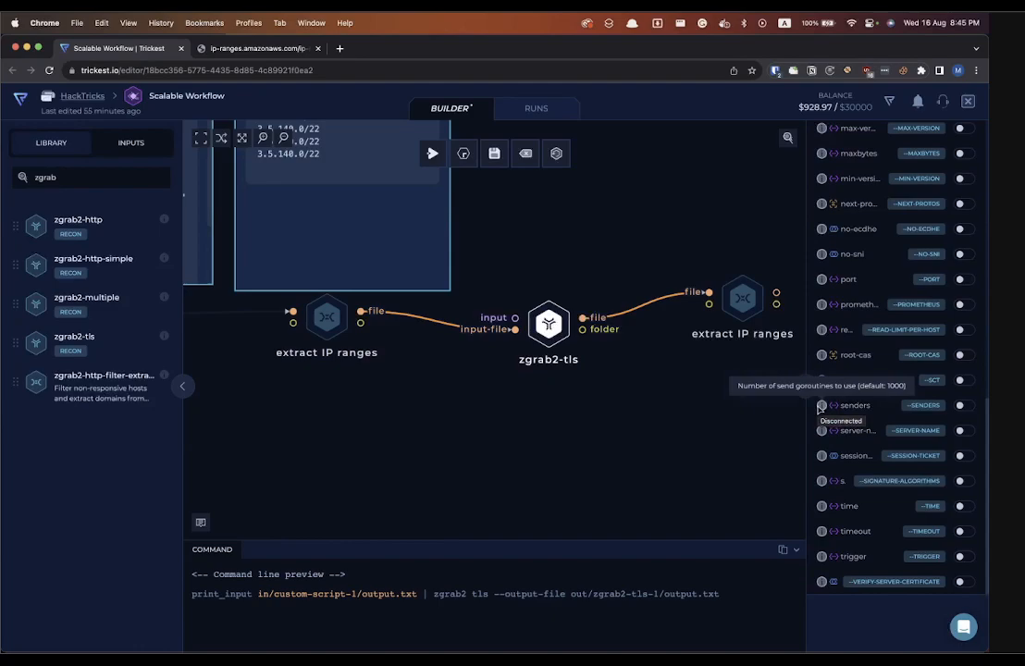
pyautogui.scroll(10, 881, 400)
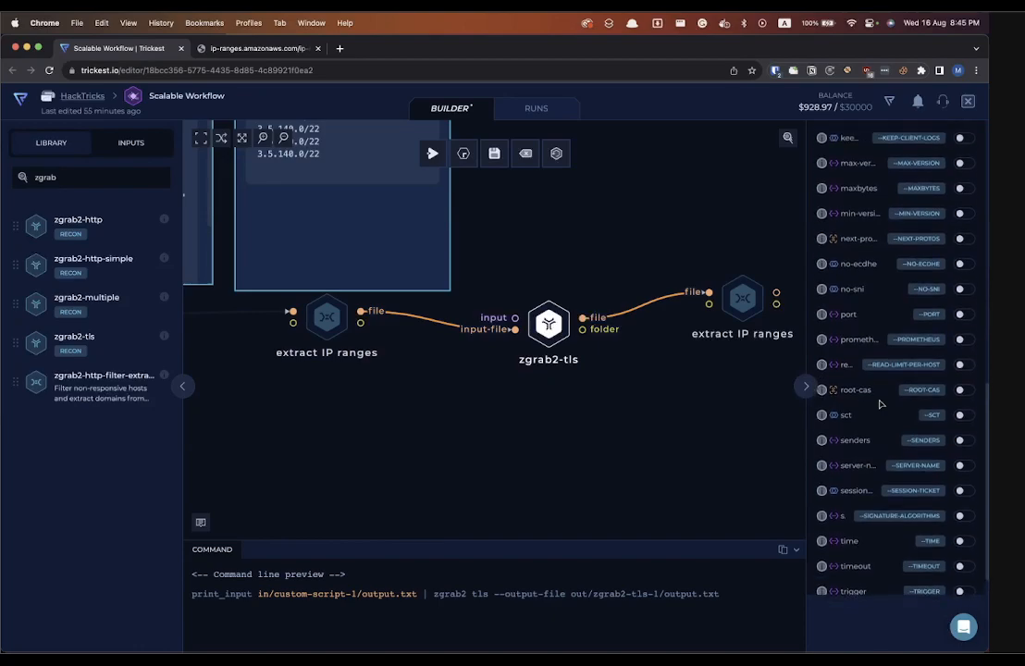
pyautogui.click(937, 187)
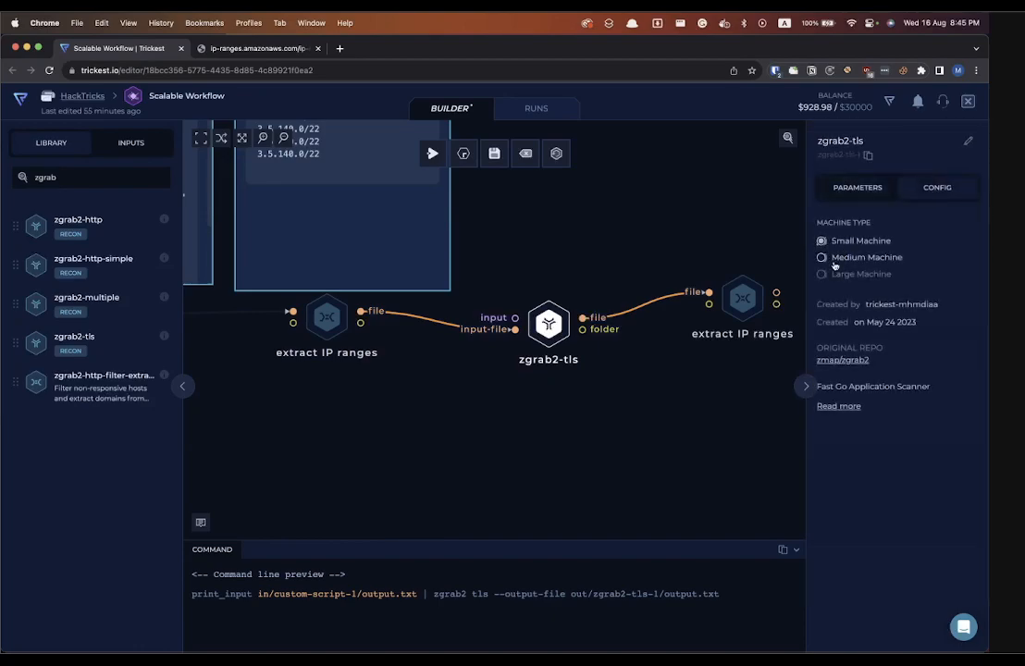
pyautogui.click(834, 259)
pyautogui.click(825, 274)
pyautogui.click(631, 284)
pyautogui.scroll(-5, 630, 285)
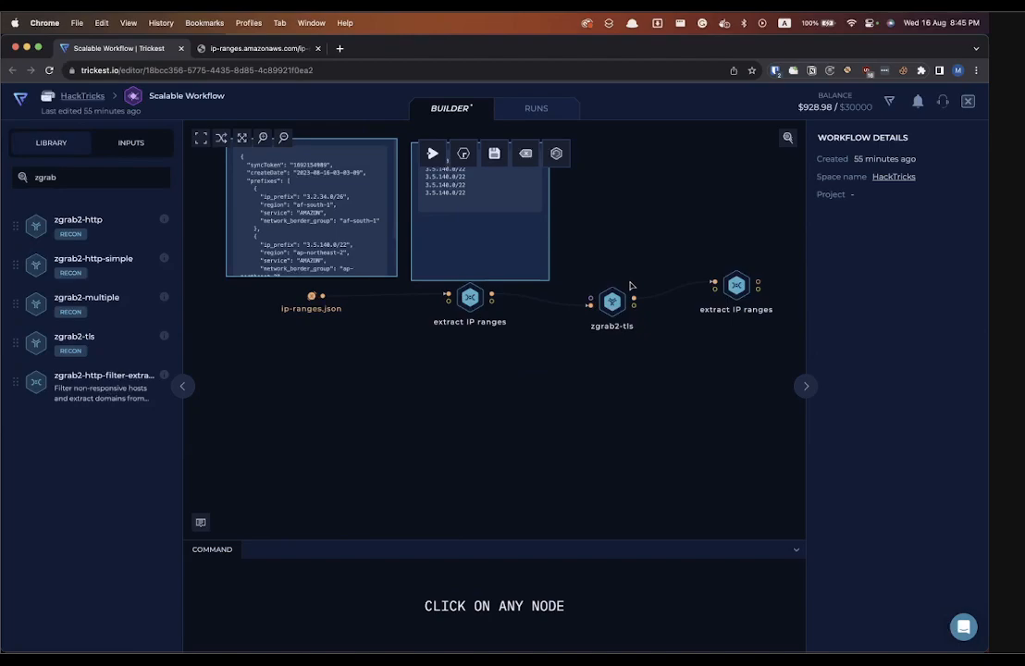
# Inspect the zgrab2-tls node's parameters and command preview, and clear the zgrab search from the library.
pyautogui.click(609, 306)
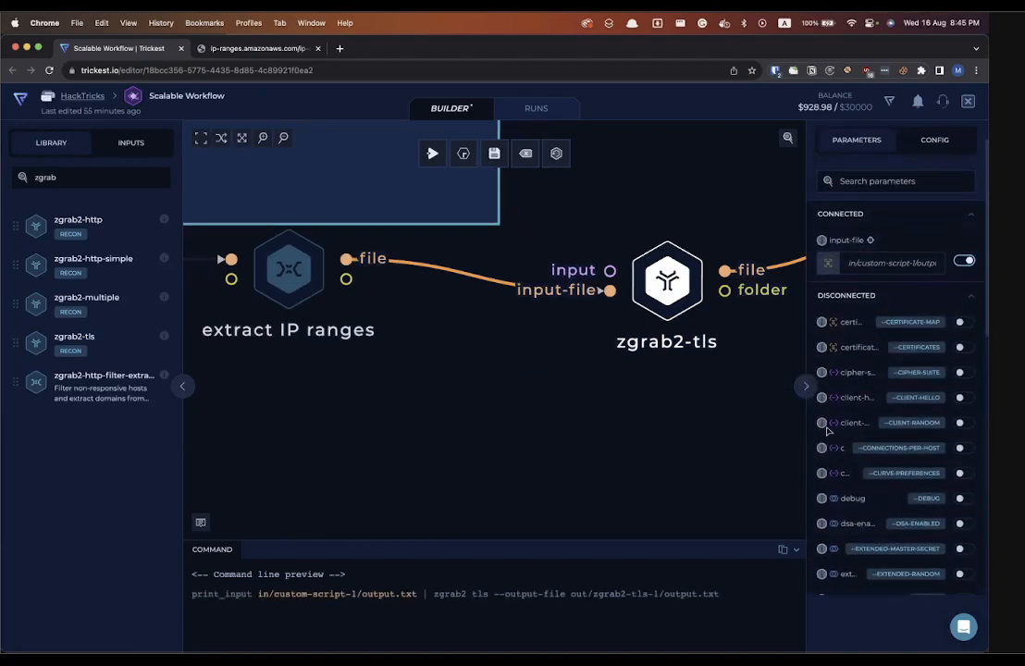
pyautogui.click(722, 411)
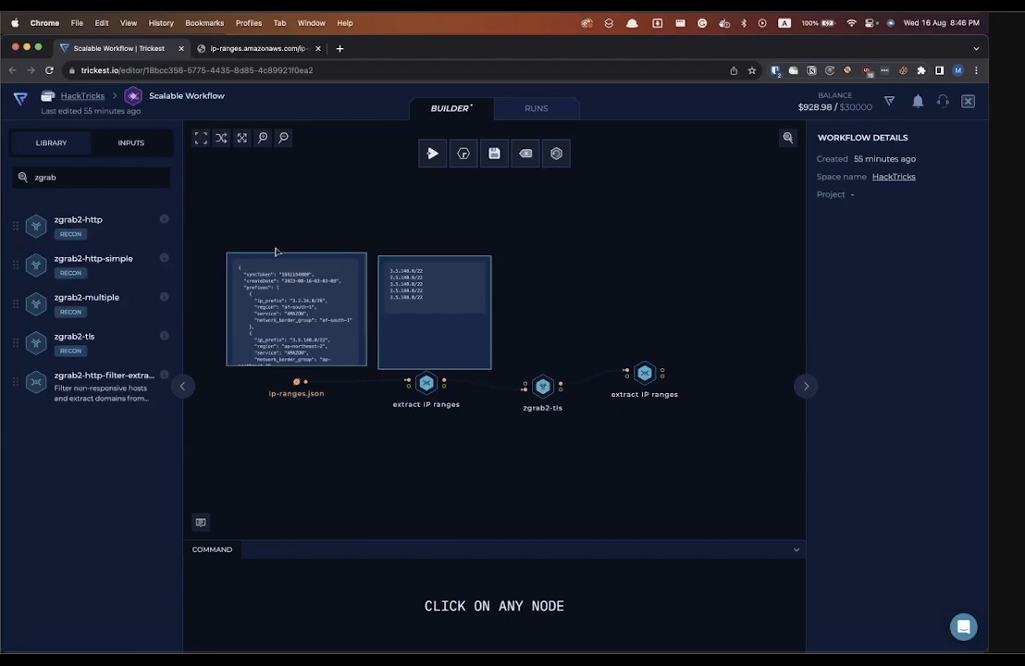
pyautogui.click(152, 178)
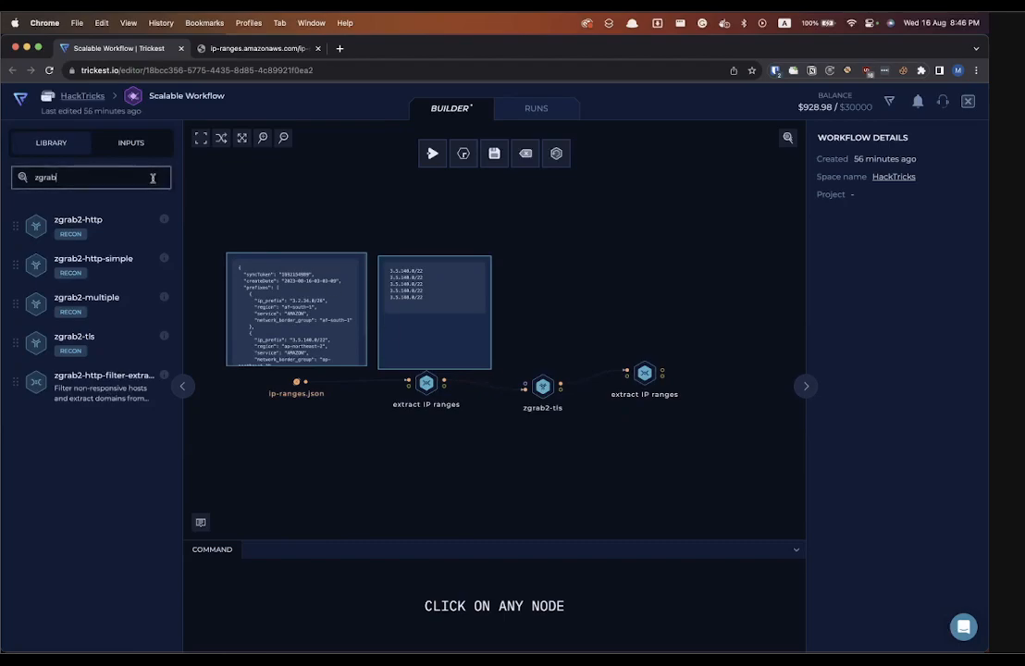
pyautogui.press('super+BackSpace')
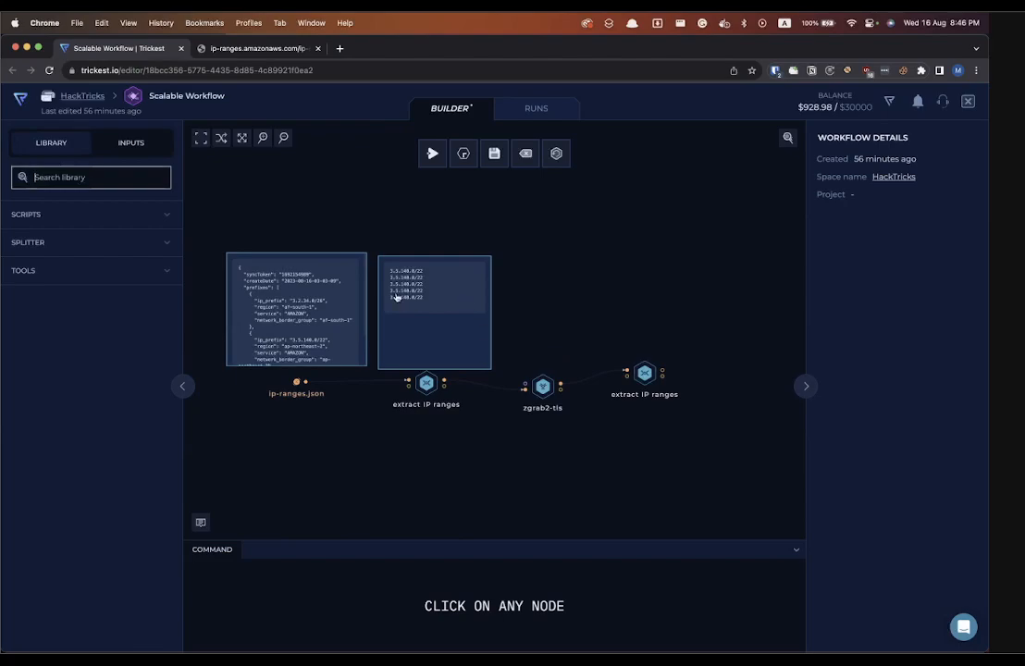
# Add a file-splitter node from the library below and between the first extract IP ranges node and zgrab2-tls.
pyautogui.scroll(5, 398, 294)
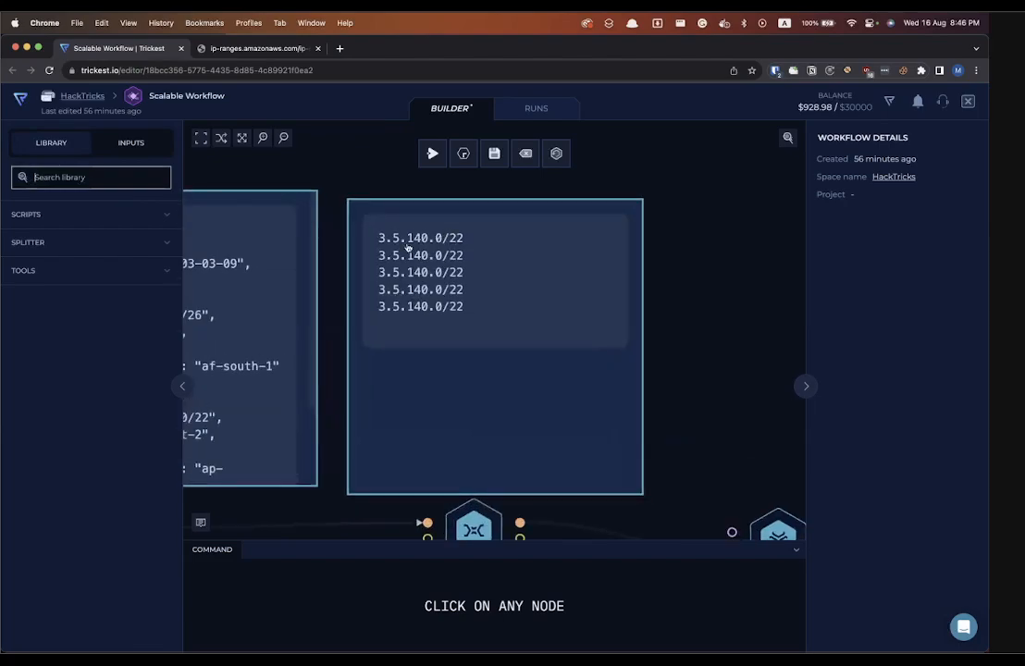
pyautogui.scroll(-5, 709, 339)
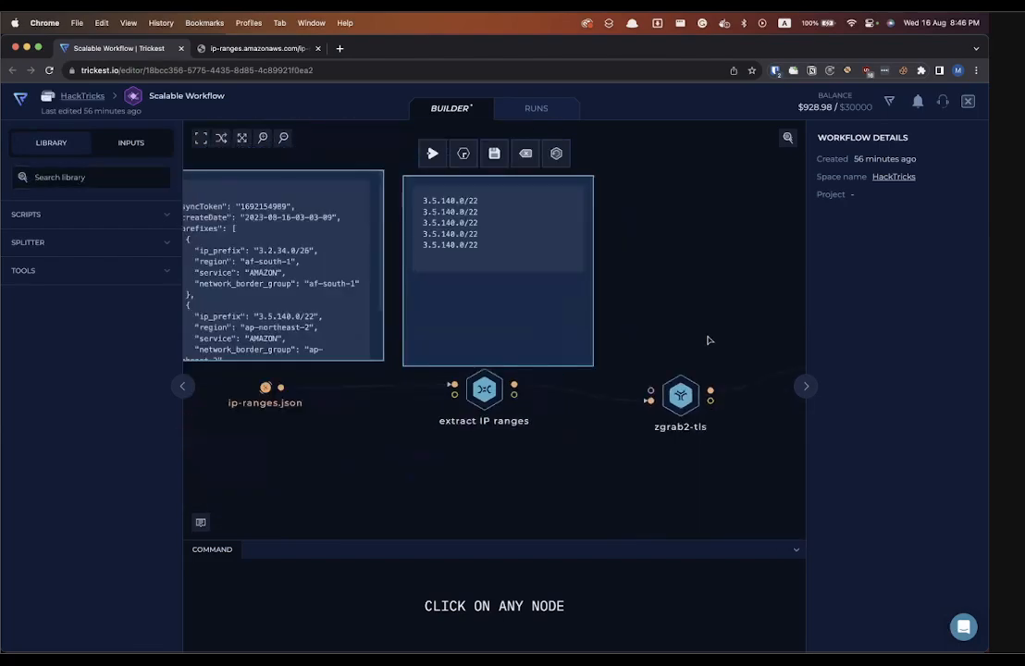
pyautogui.click(69, 237)
pyautogui.click(28, 282)
pyautogui.moveTo(28, 282); pyautogui.dragTo(614, 407)
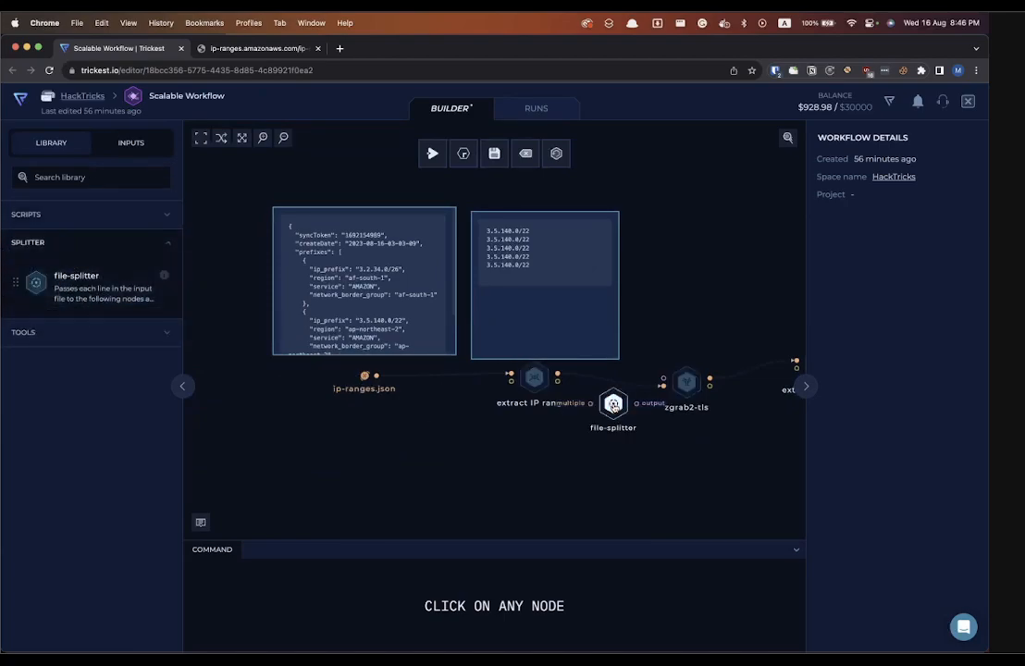
pyautogui.click(613, 404)
pyautogui.hscroll(5, 574, 383)
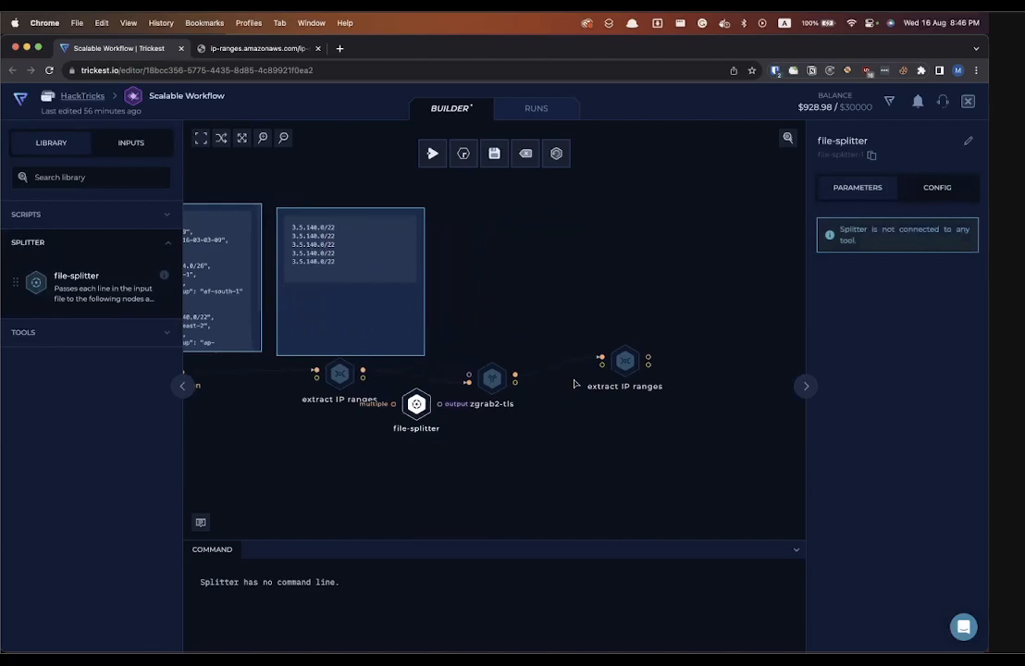
pyautogui.scroll(5, 576, 384)
pyautogui.hscroll(-3, 575, 384)
# Replace the direct link to zgrab2-tls by connecting extract IP ranges' file output to file-splitter and file-splitter's output to zgrab2-tls' input.
pyautogui.click(441, 344)
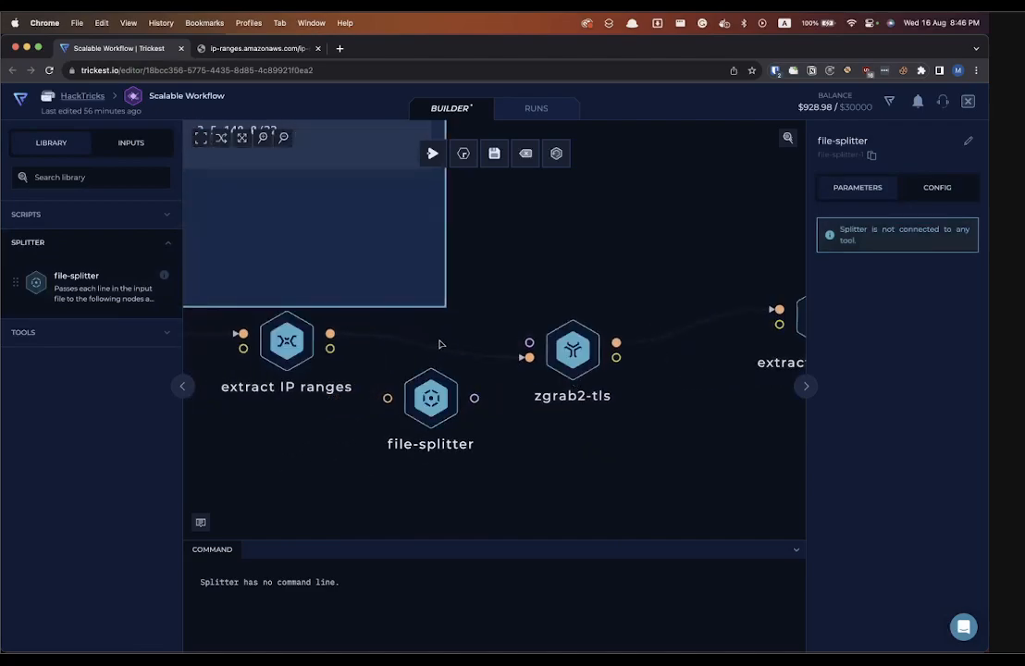
pyautogui.press('BackSpace')
pyautogui.moveTo(388, 399); pyautogui.dragTo(331, 334)
pyautogui.moveTo(474, 398); pyautogui.dragTo(529, 342)
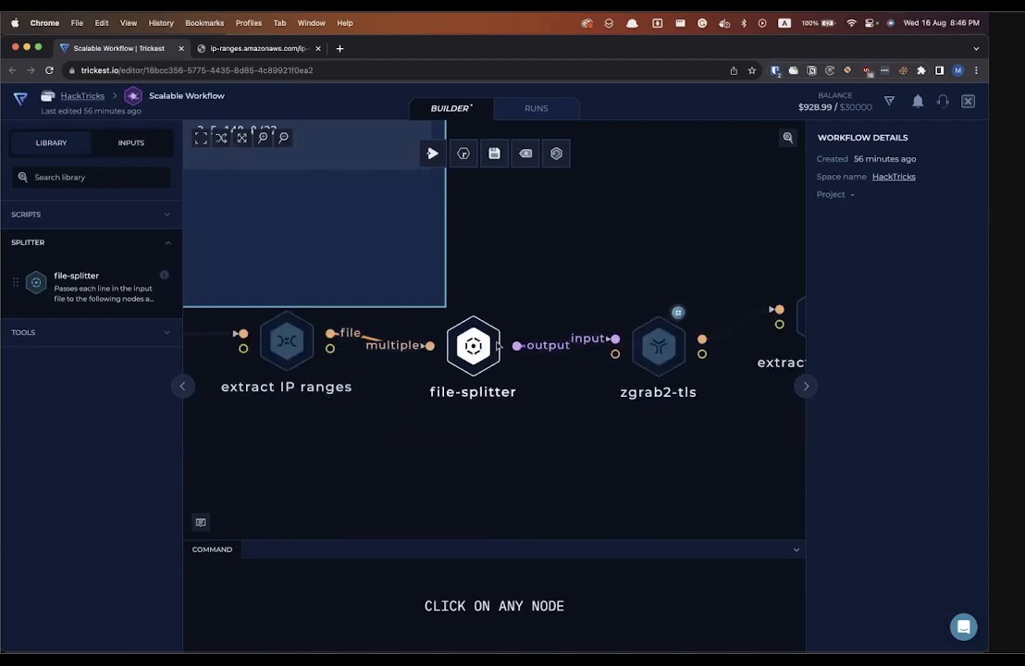
# Check the zgrab2-tls input and command preview with the splitter connected, and save the workflow.
pyautogui.click(658, 345)
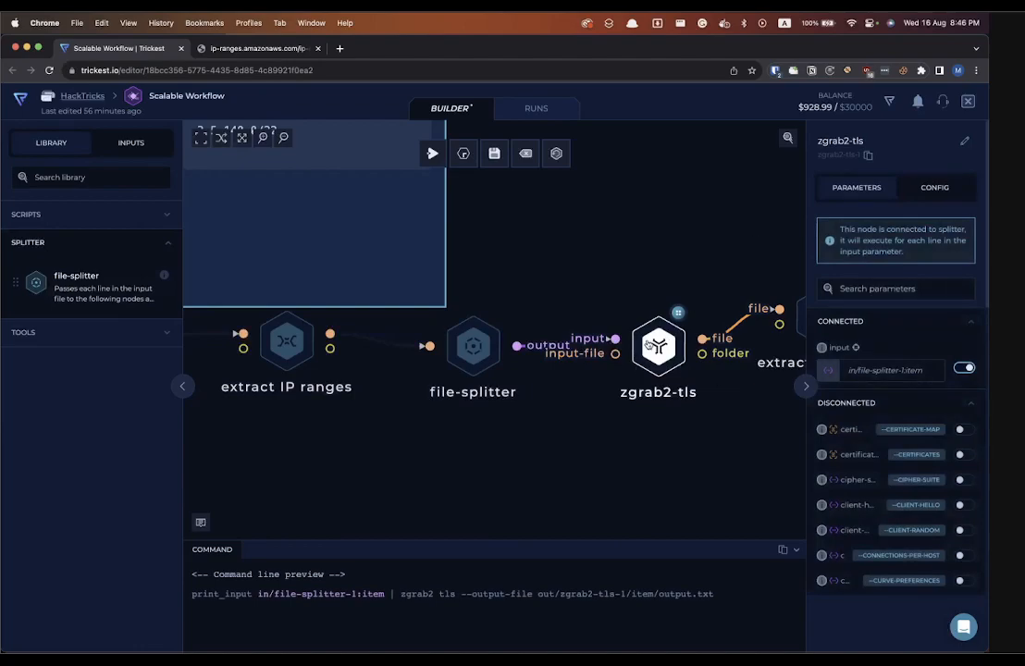
pyautogui.scroll(-3, 632, 347)
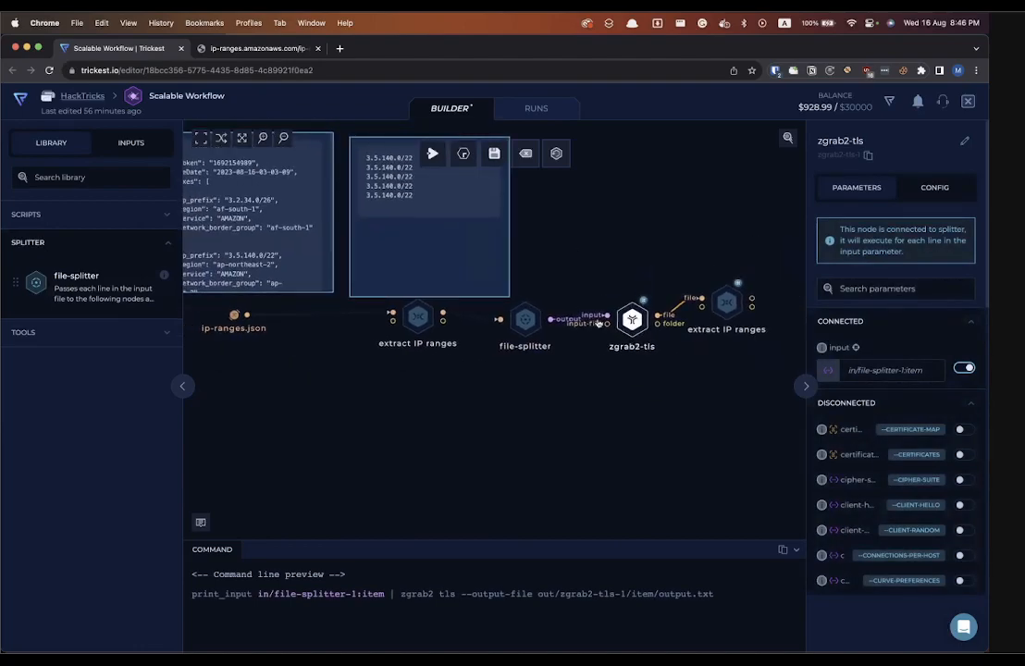
pyautogui.click(493, 154)
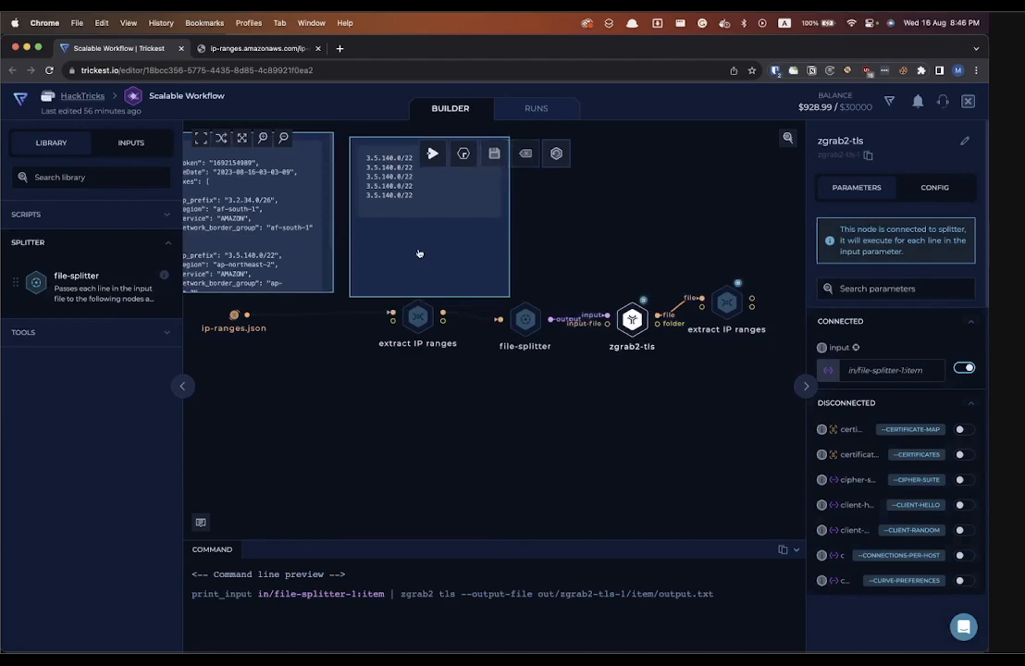
# Review the machine counts offered for executing the workflow with file-splitter, without starting the run.
pyautogui.click(434, 155)
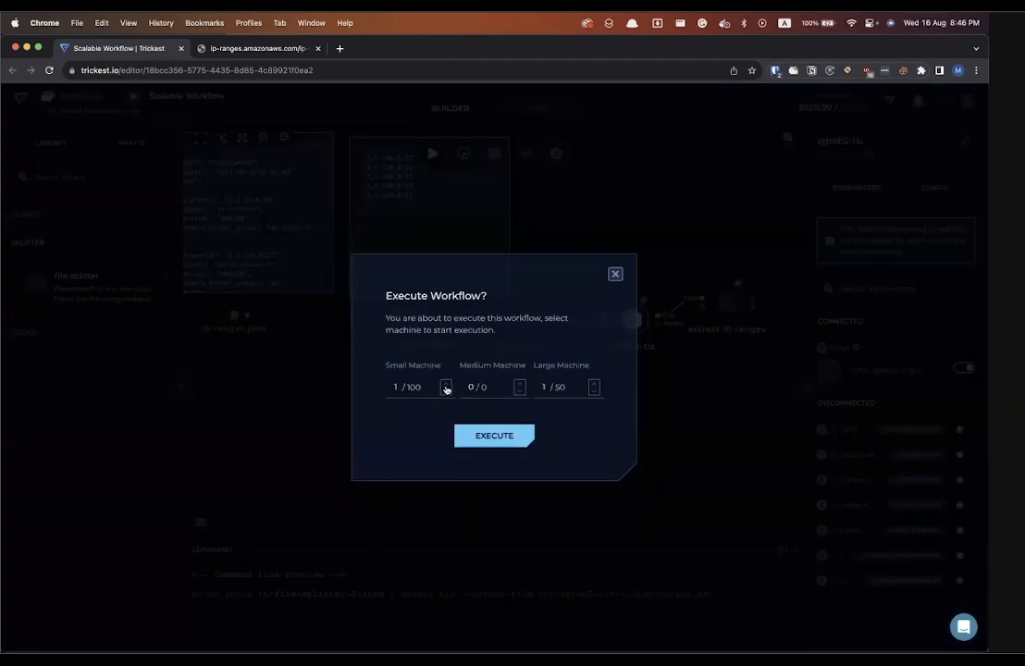
pyautogui.click(445, 384)
pyautogui.click(445, 384)
pyautogui.click(445, 384)
pyautogui.click(615, 275)
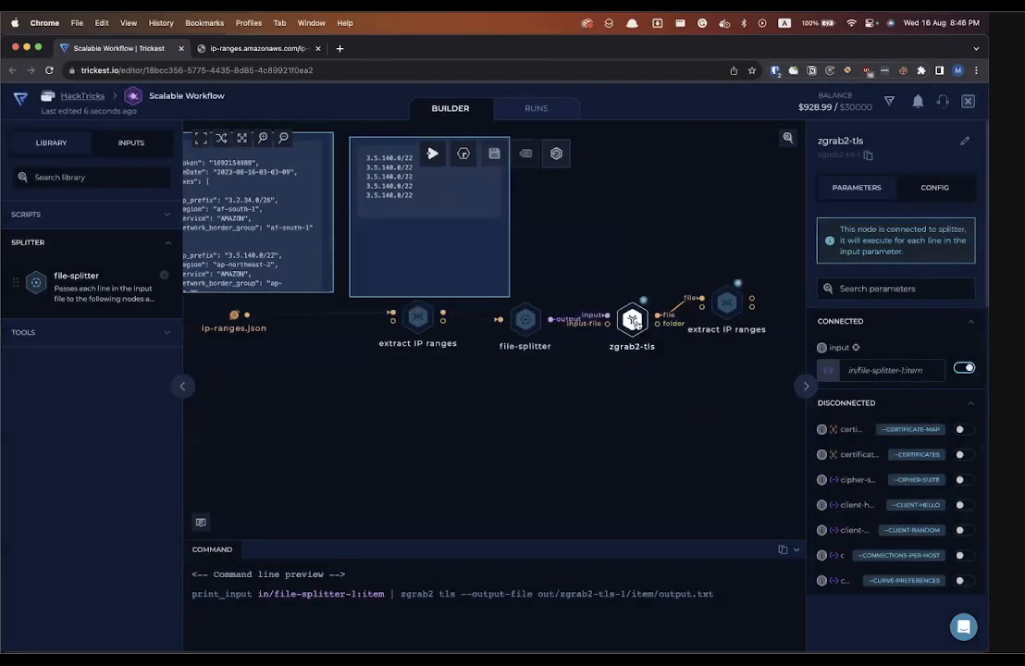
# Delete the file-splitter node and connect the first extract IP ranges file output directly to zgrab2-tls' input-file.
pyautogui.scroll(3, 636, 323)
pyautogui.scroll(-3, 635, 323)
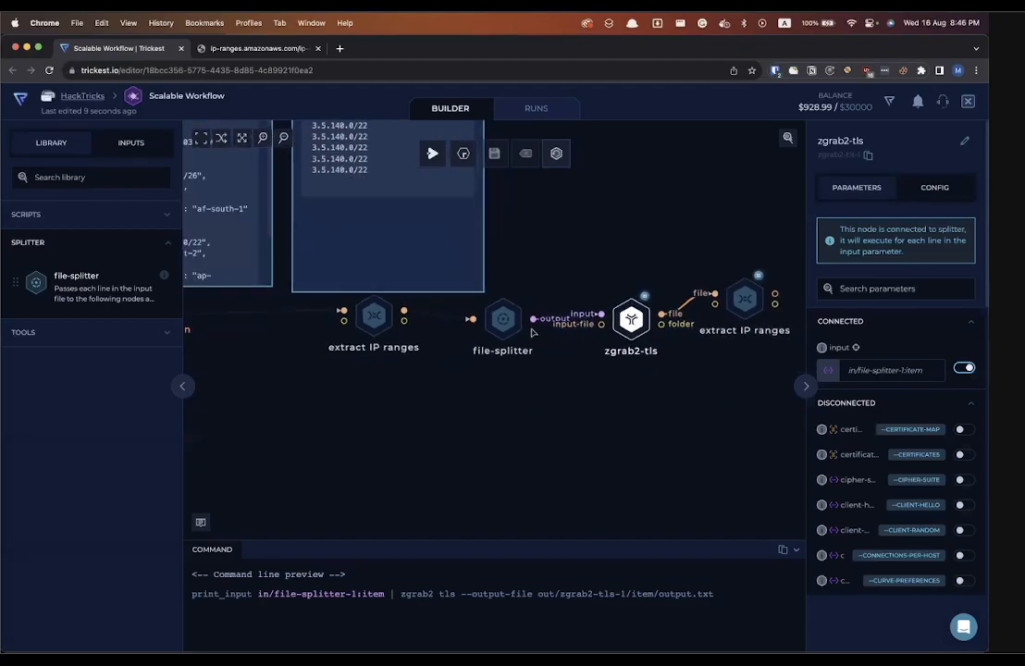
pyautogui.click(504, 320)
pyautogui.press('BackSpace')
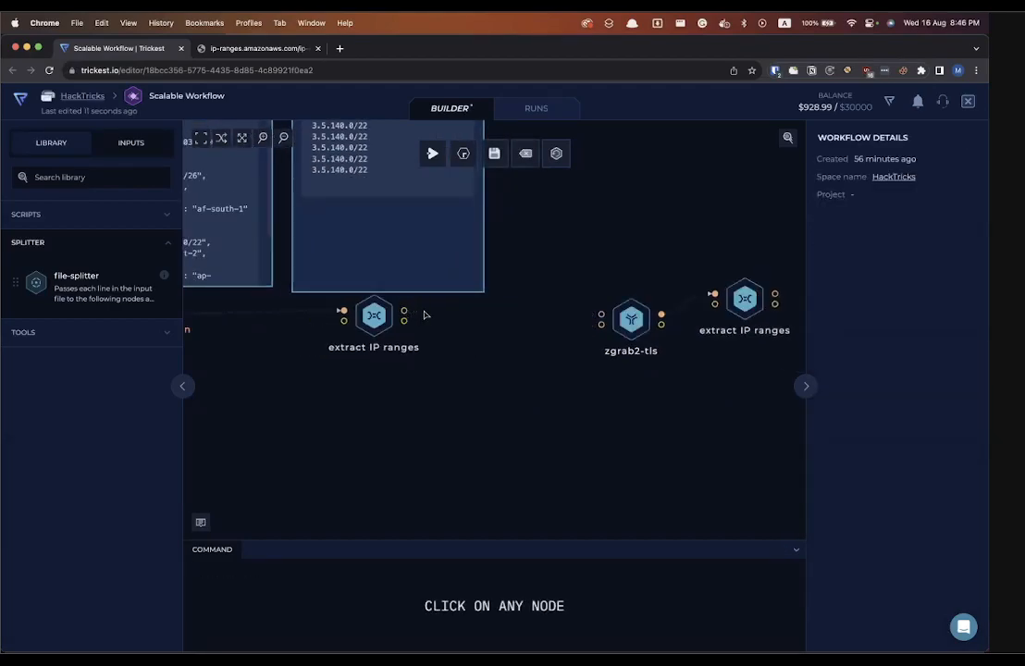
pyautogui.moveTo(405, 313); pyautogui.dragTo(599, 325)
# Review the machine counts offered for executing the workflow without file-splitter, and cancel the execution.
pyautogui.click(433, 153)
pyautogui.click(530, 402)
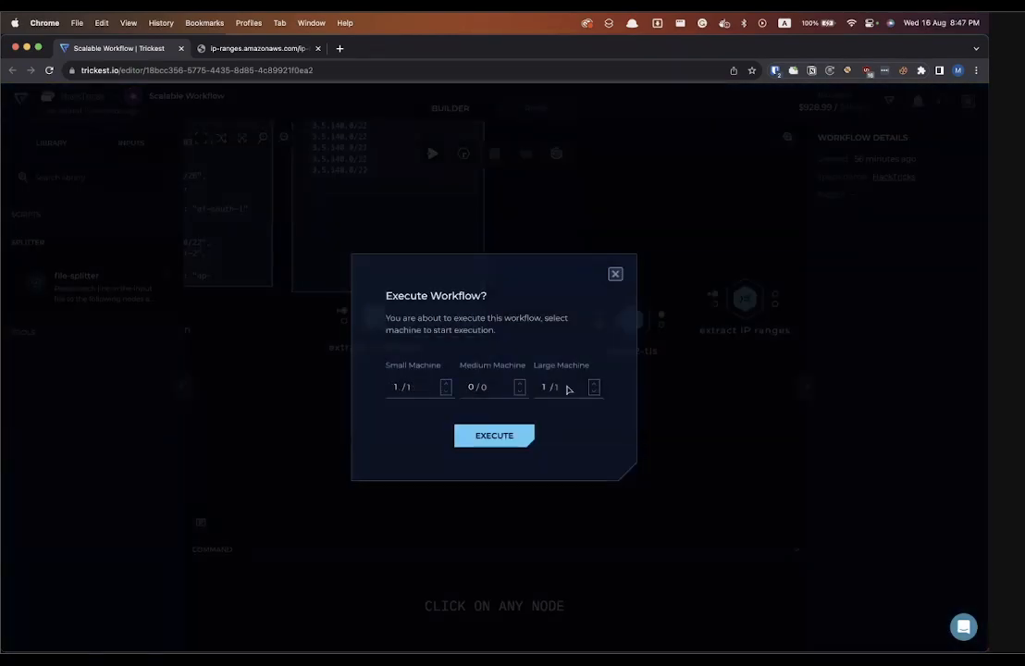
pyautogui.click(615, 274)
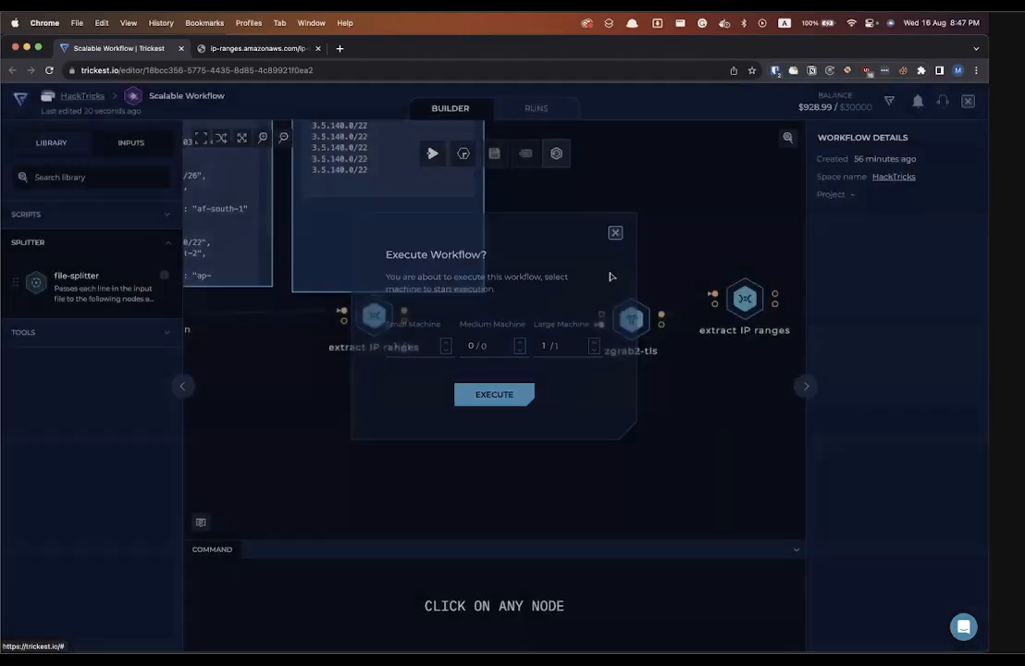
# Insert a file-splitter between the first extract IP ranges node and zgrab2-tls, wire its output to zgrab2-tls' input, and align it with both.
pyautogui.hscroll(5, 400, 313)
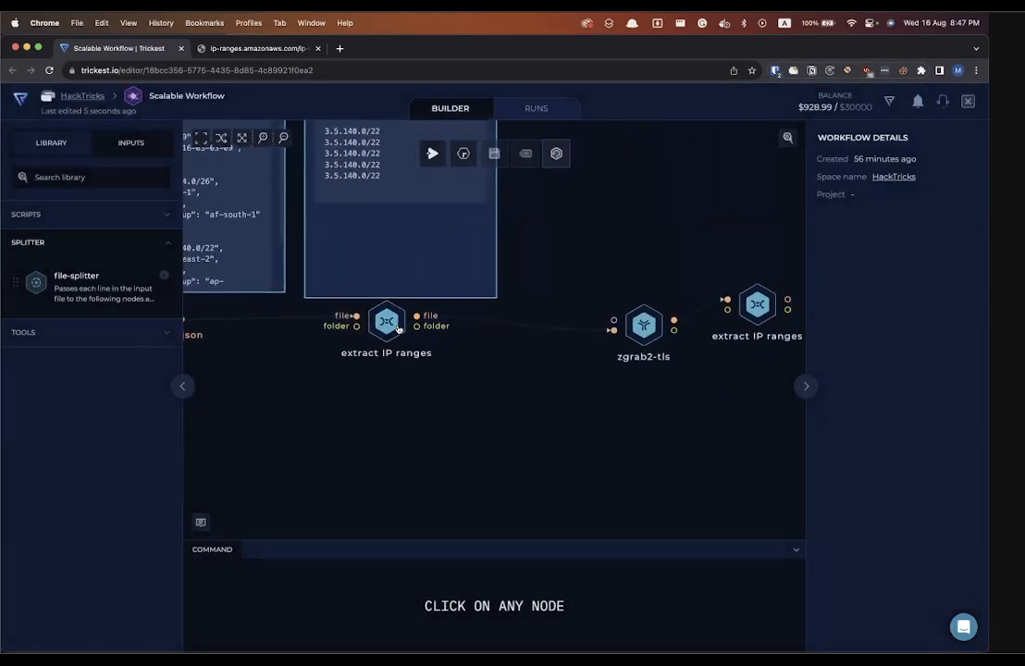
pyautogui.hscroll(2, 398, 328)
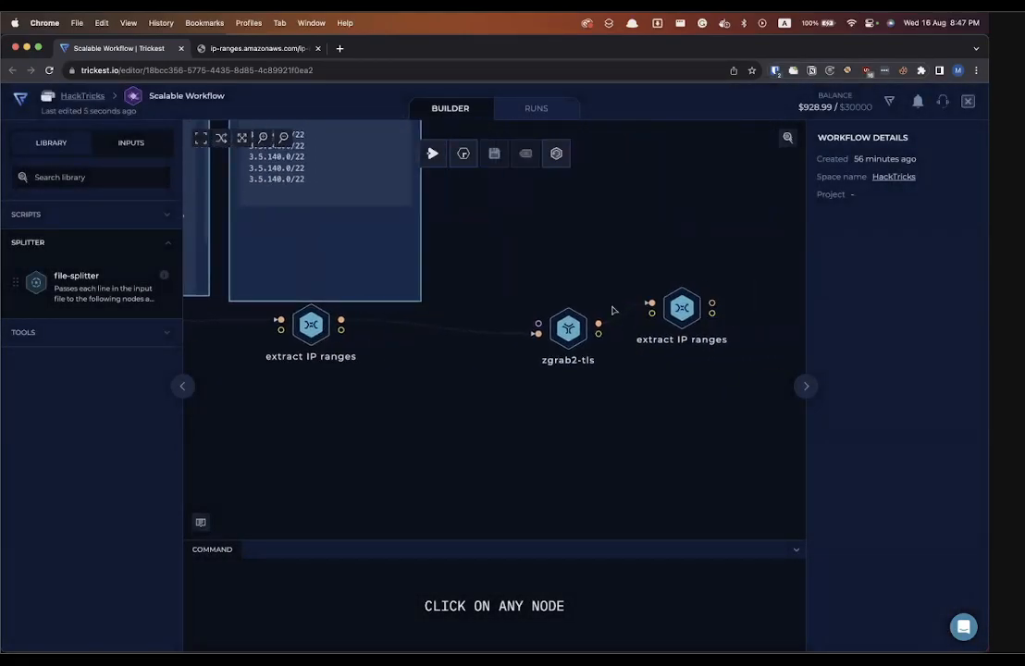
pyautogui.moveTo(84, 282); pyautogui.dragTo(340, 320)
pyautogui.moveTo(473, 342); pyautogui.dragTo(537, 324)
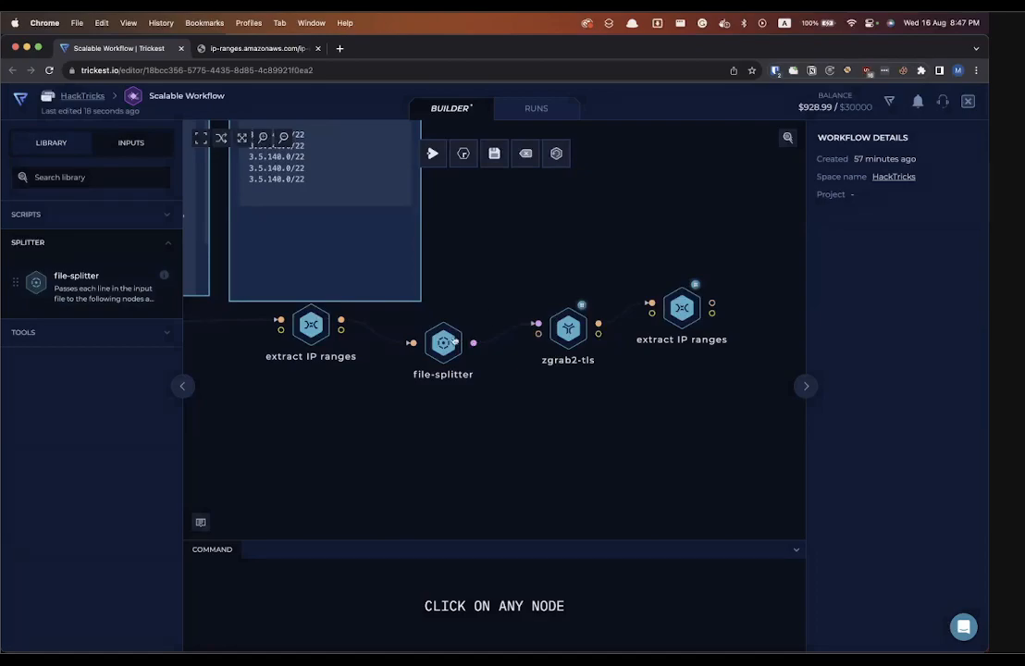
pyautogui.moveTo(455, 343); pyautogui.dragTo(454, 331)
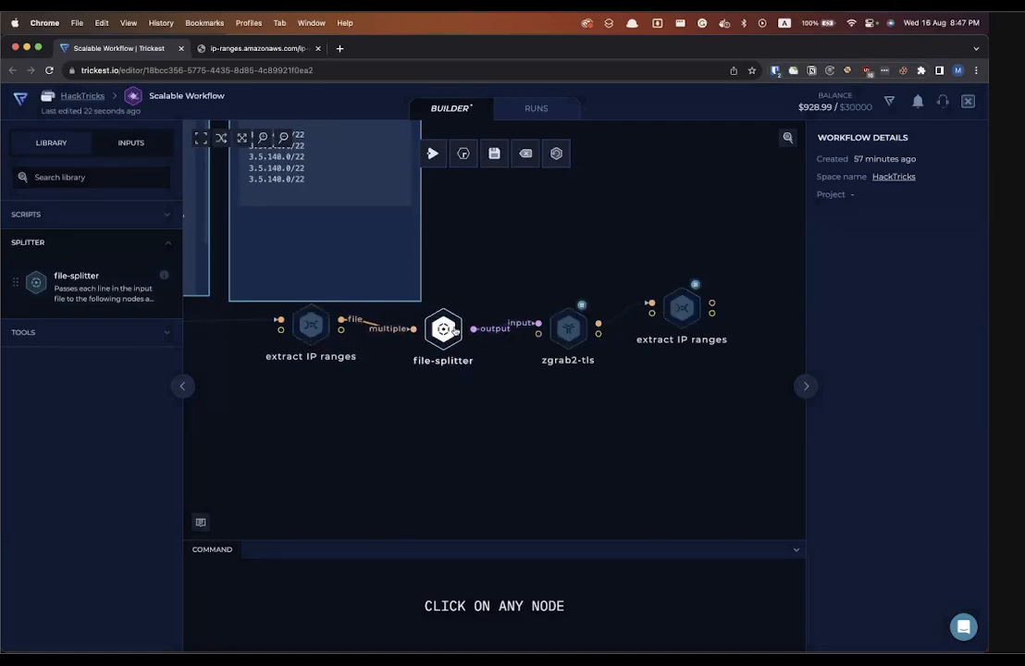
pyautogui.click(490, 284)
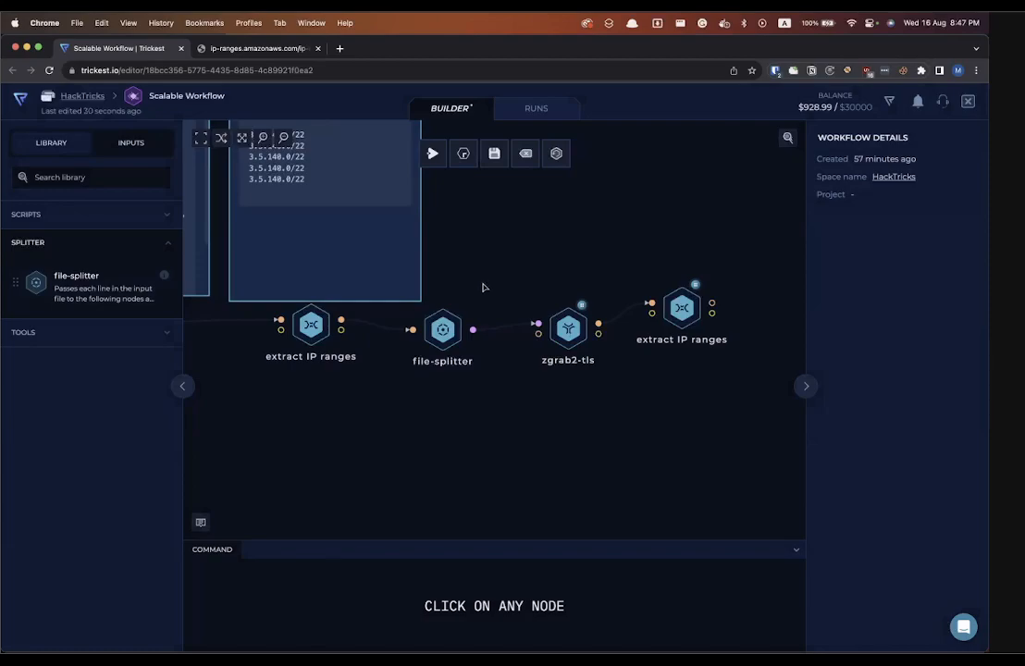
pyautogui.scroll(-3, 483, 287)
pyautogui.scroll(4, 483, 288)
pyautogui.scroll(-2, 483, 289)
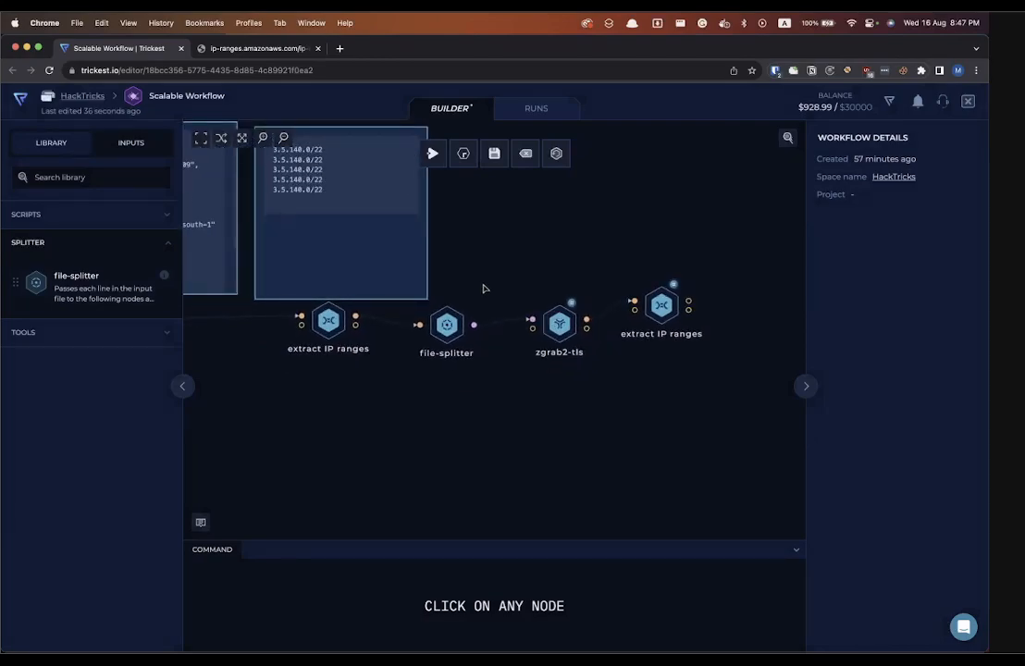
pyautogui.scroll(-1, 483, 289)
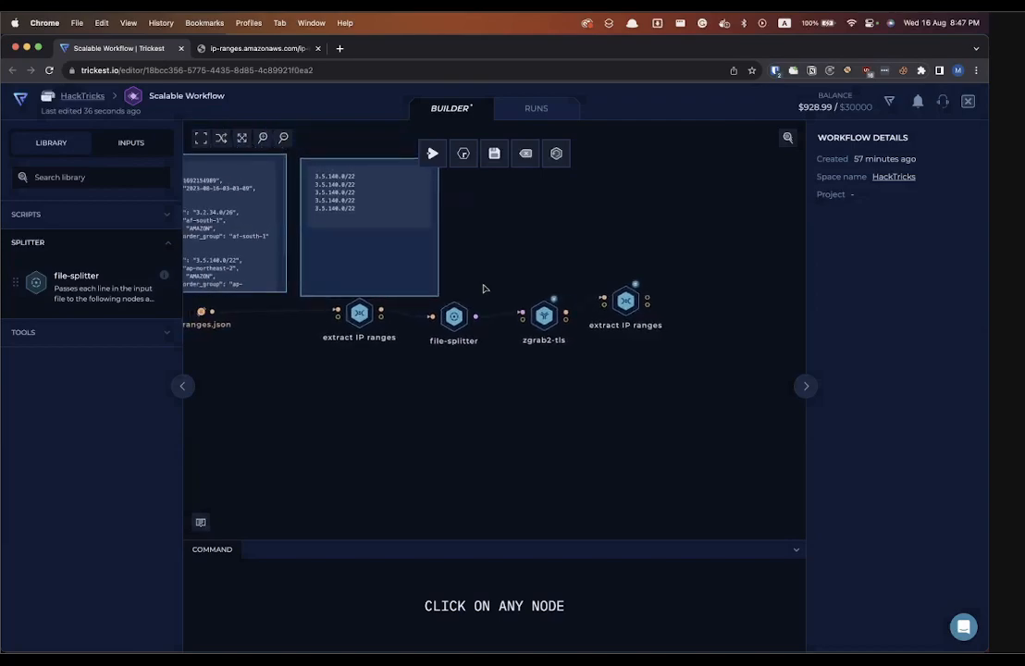
pyautogui.scroll(1, 483, 289)
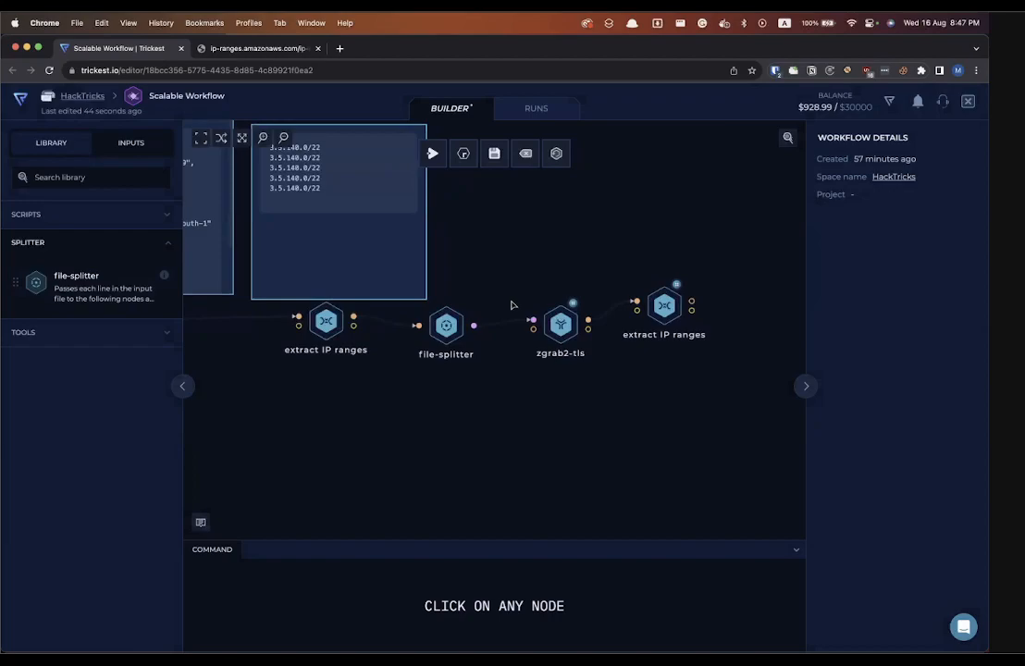
# Add a small single-line note reading 3.5.140.0/22 beside the sample prefix list, above file-splitter.
pyautogui.hscroll(-3, 511, 306)
pyautogui.scroll(3, 518, 287)
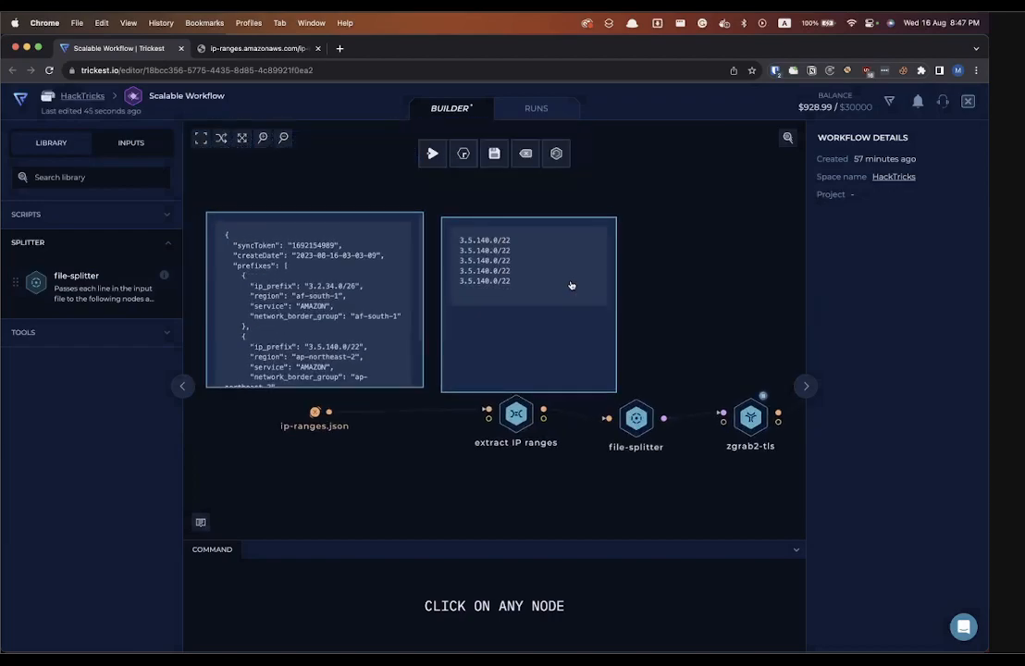
pyautogui.scroll(2, 670, 303)
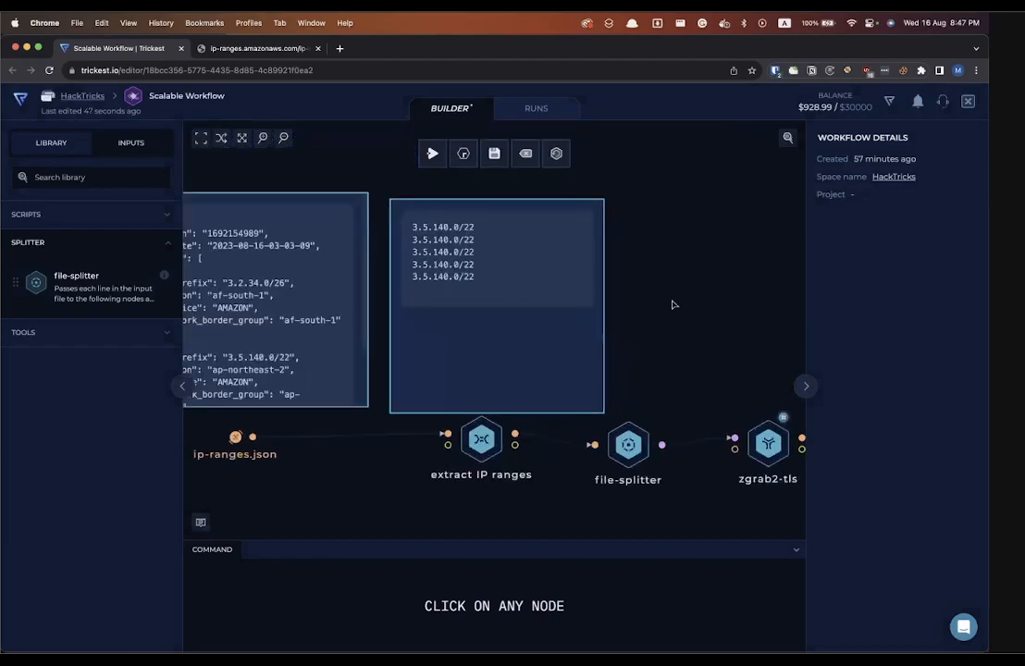
pyautogui.click(426, 248)
pyautogui.moveTo(425, 239); pyautogui.dragTo(391, 245)
pyautogui.press('super+c')
pyautogui.click(682, 291)
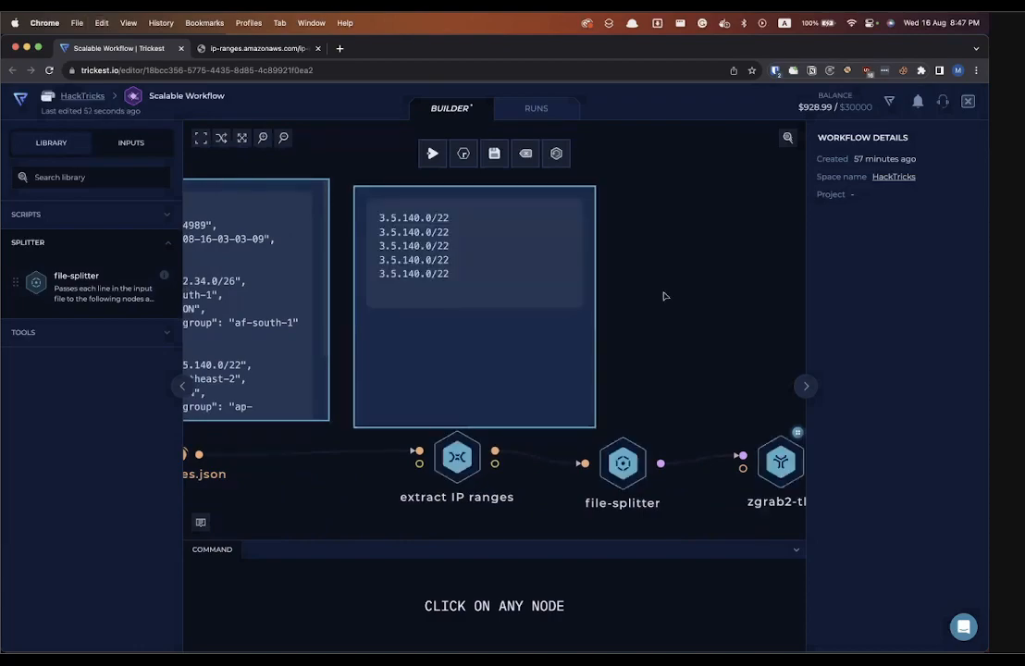
pyautogui.click(637, 337)
pyautogui.moveTo(675, 349); pyautogui.dragTo(579, 236)
pyautogui.moveTo(735, 242); pyautogui.dragTo(681, 236)
pyautogui.click(604, 243)
pyautogui.press('super+v')
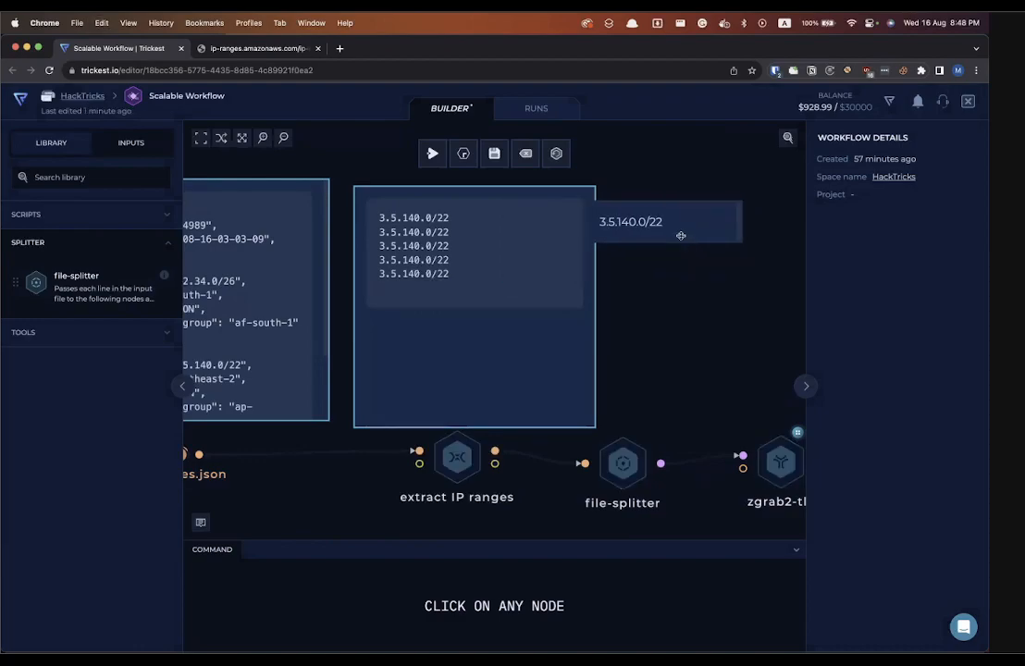
# Duplicate the single-prefix note twice and stagger the copies diagonally below the original.
pyautogui.press('super+c')
pyautogui.press('super+v')
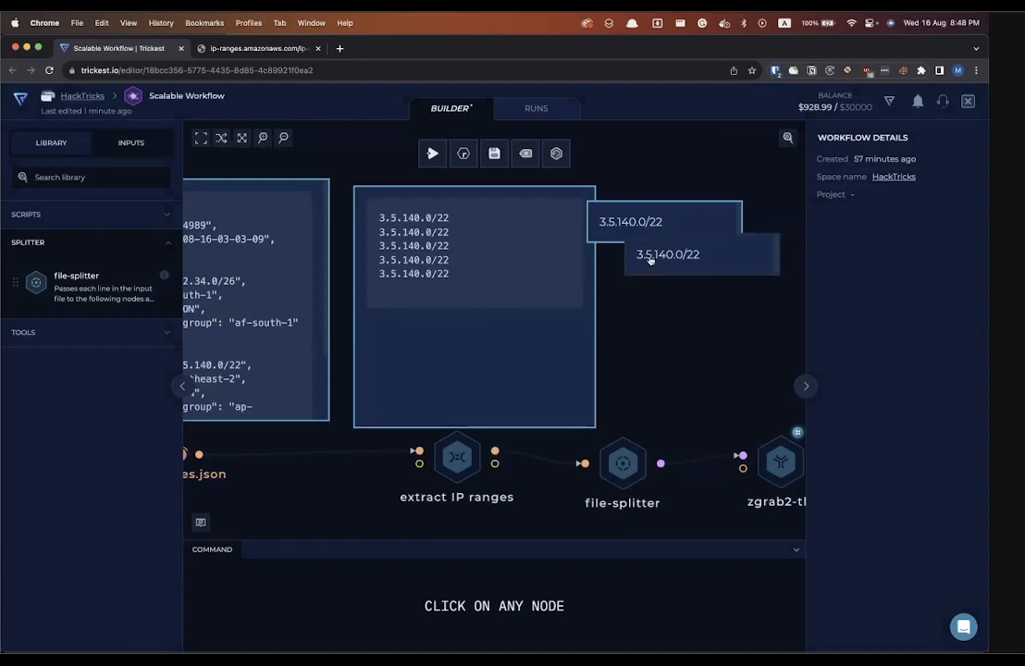
pyautogui.press('super+v')
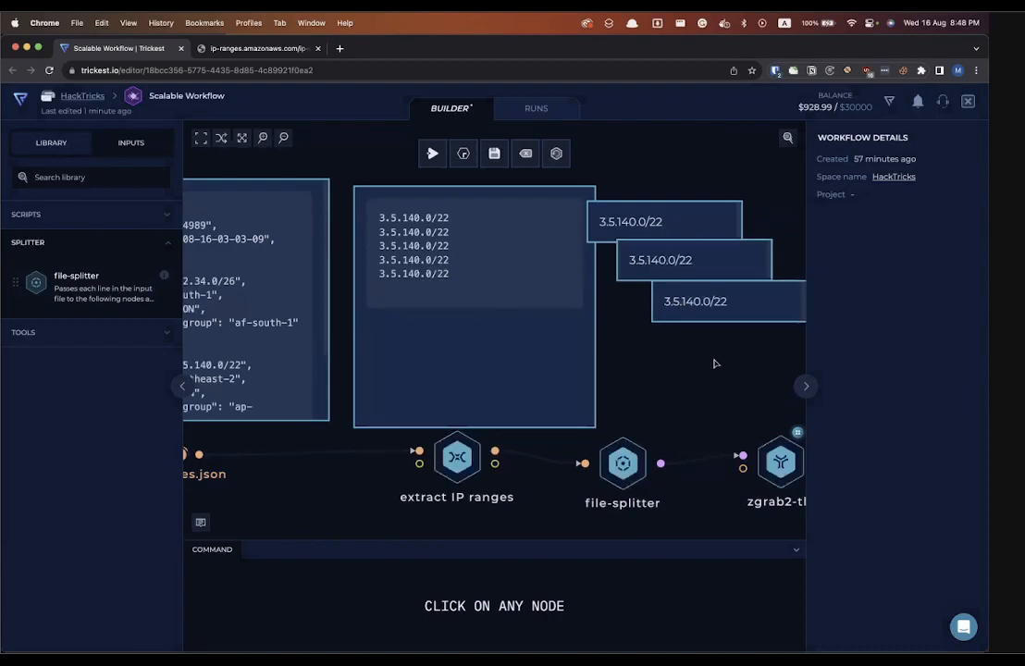
pyautogui.hscroll(3, 714, 363)
pyautogui.hscroll(1, 714, 364)
# Shift the five-prefix list note away from the single-prefix notes and move the third single-prefix note down to zgrab2-tls.
pyautogui.moveTo(714, 361); pyautogui.dragTo(474, 185)
pyautogui.click(585, 352)
pyautogui.moveTo(411, 304); pyautogui.dragTo(381, 297)
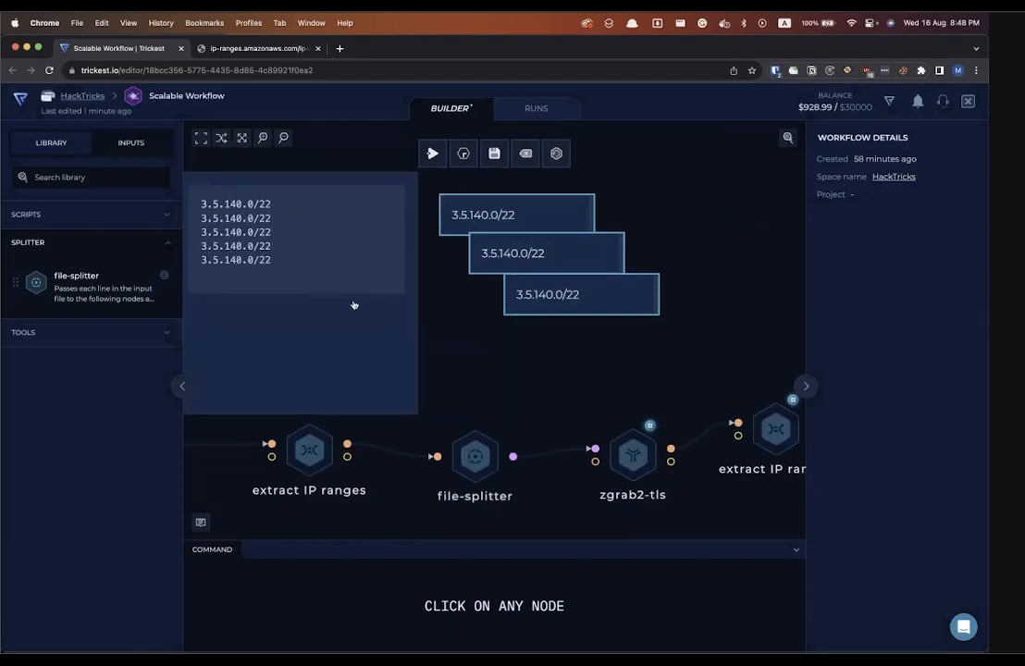
pyautogui.scroll(-5, 353, 304)
pyautogui.scroll(5, 343, 295)
pyautogui.moveTo(342, 291)
pyautogui.mouseDown()
pyautogui.moveTo(502, 443)
pyautogui.moveTo(544, 434)
pyautogui.moveTo(387, 350)
pyautogui.moveTo(337, 289)
pyautogui.mouseUp()
pyautogui.moveTo(529, 426); pyautogui.dragTo(518, 410)
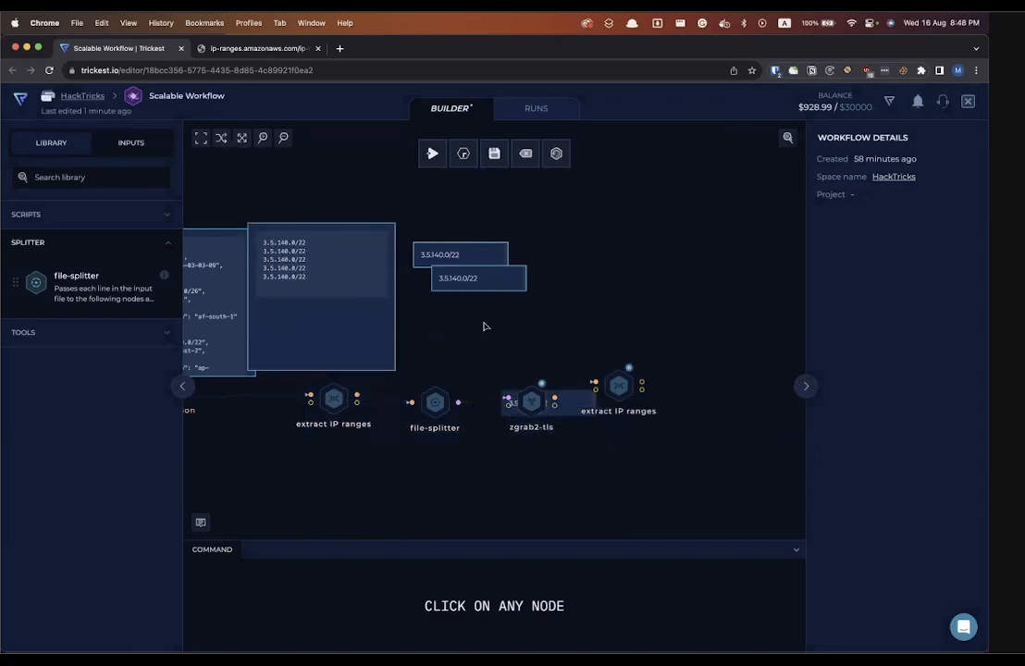
# Stagger the second and third 3.5.140.0/22 notes diagonally below the first one, clear of the zgrab2-tls node.
pyautogui.moveTo(464, 287)
pyautogui.mouseDown()
pyautogui.moveTo(505, 366)
pyautogui.moveTo(459, 307)
pyautogui.moveTo(470, 284)
pyautogui.mouseUp()
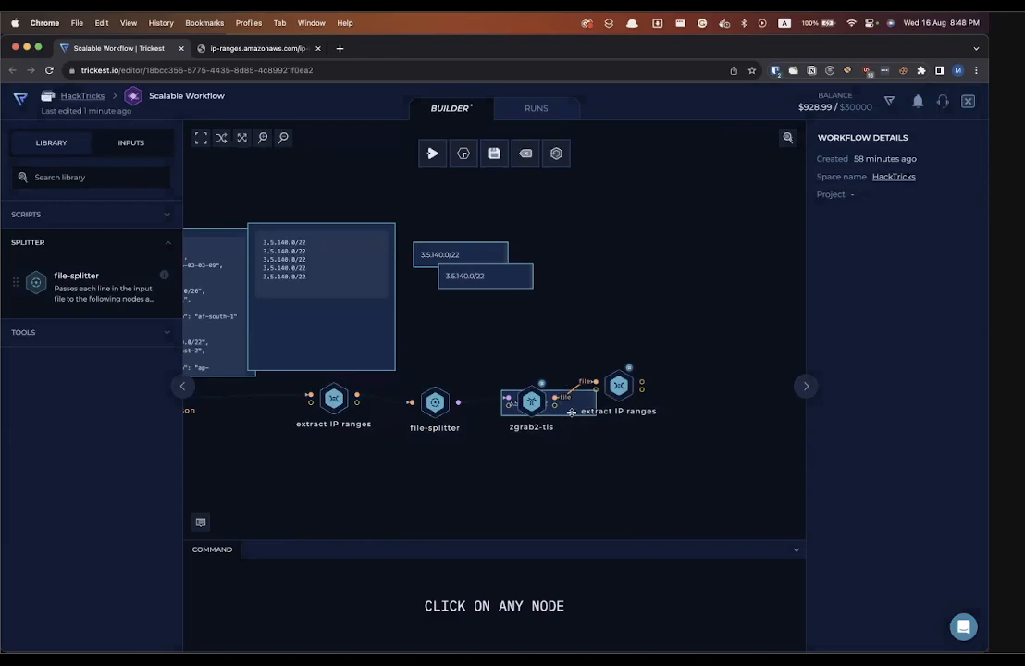
pyautogui.moveTo(574, 409); pyautogui.dragTo(529, 302)
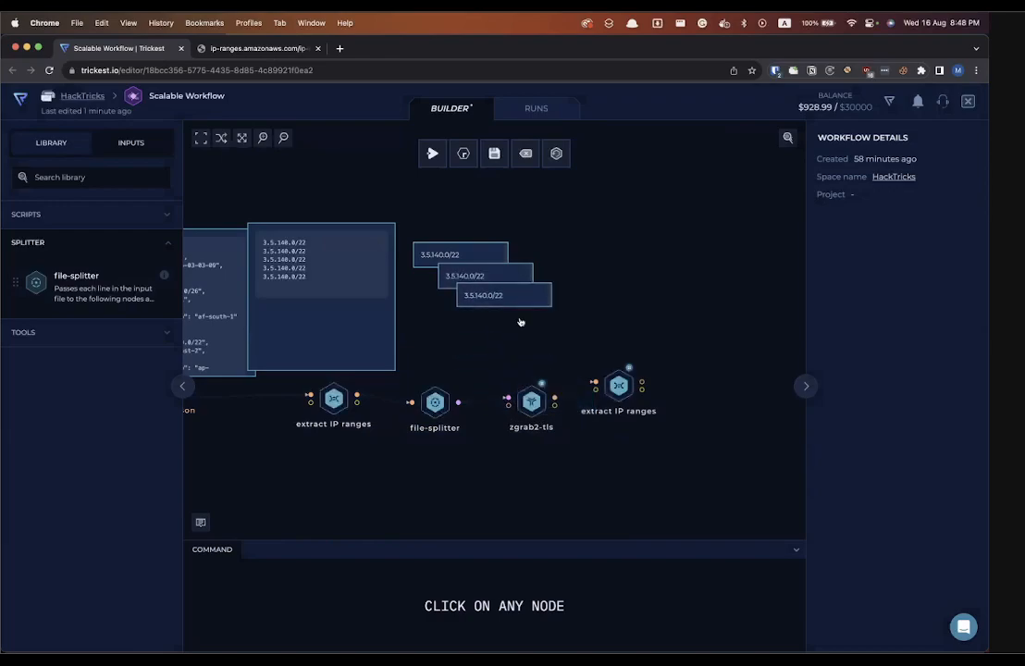
# Add a mapcidr node above file-splitter and shift the first extract IP ranges node away from file-splitter to widen the gap.
pyautogui.hscroll(-2, 520, 322)
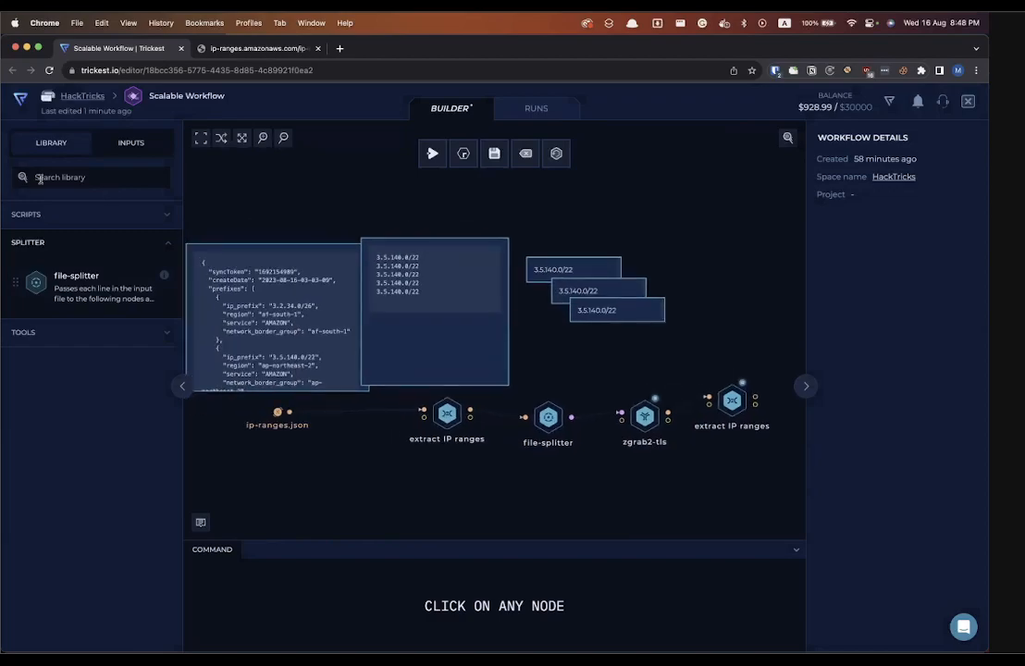
pyautogui.click(69, 178)
pyautogui.write('mapci')
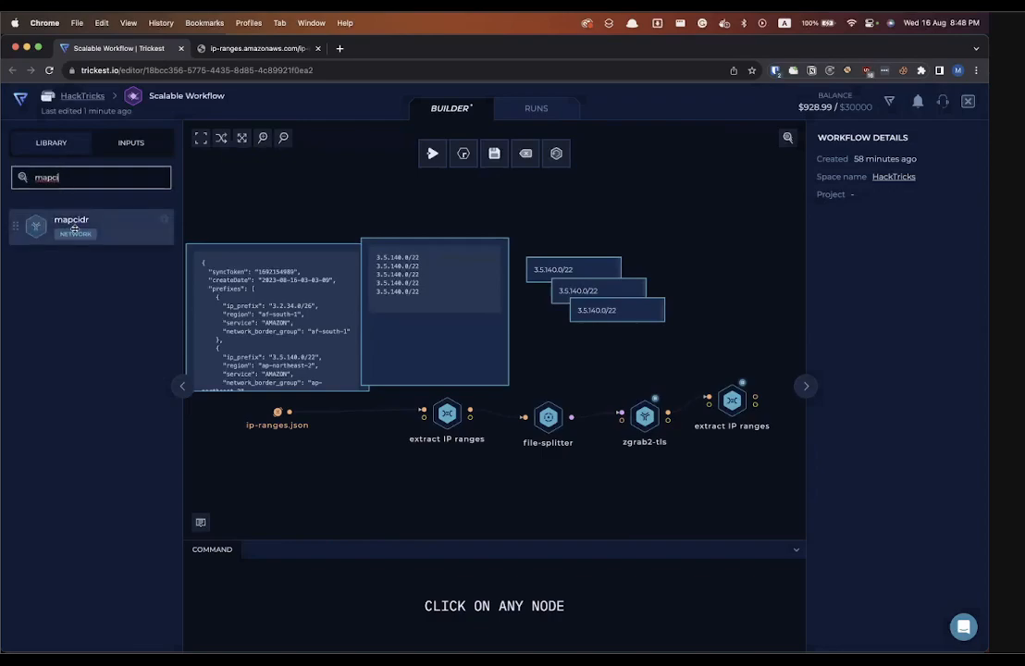
pyautogui.moveTo(74, 228); pyautogui.dragTo(559, 369)
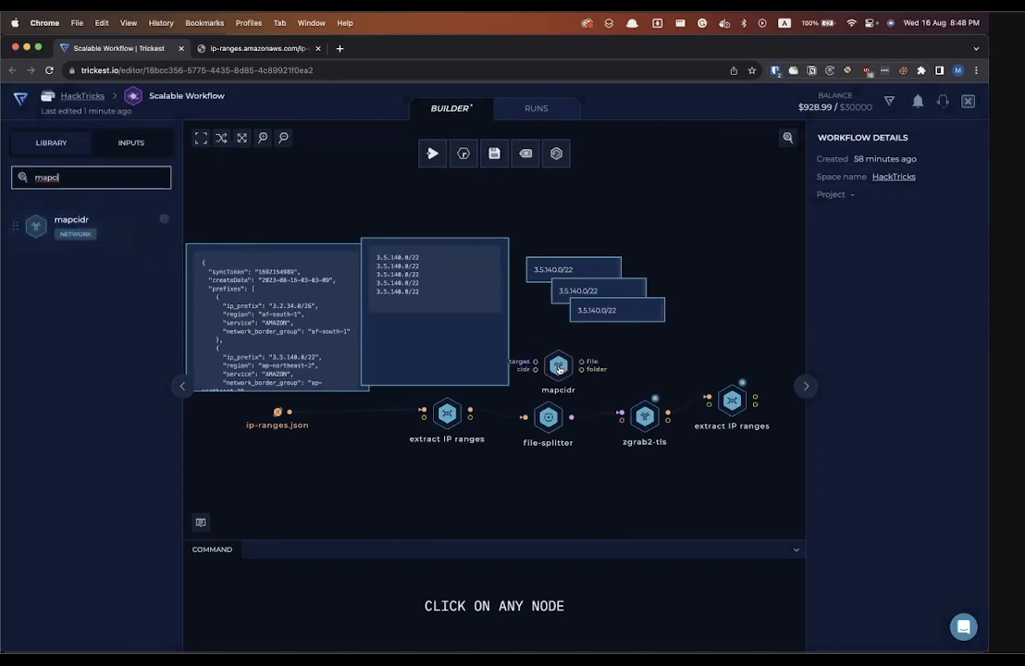
pyautogui.scroll(5, 558, 368)
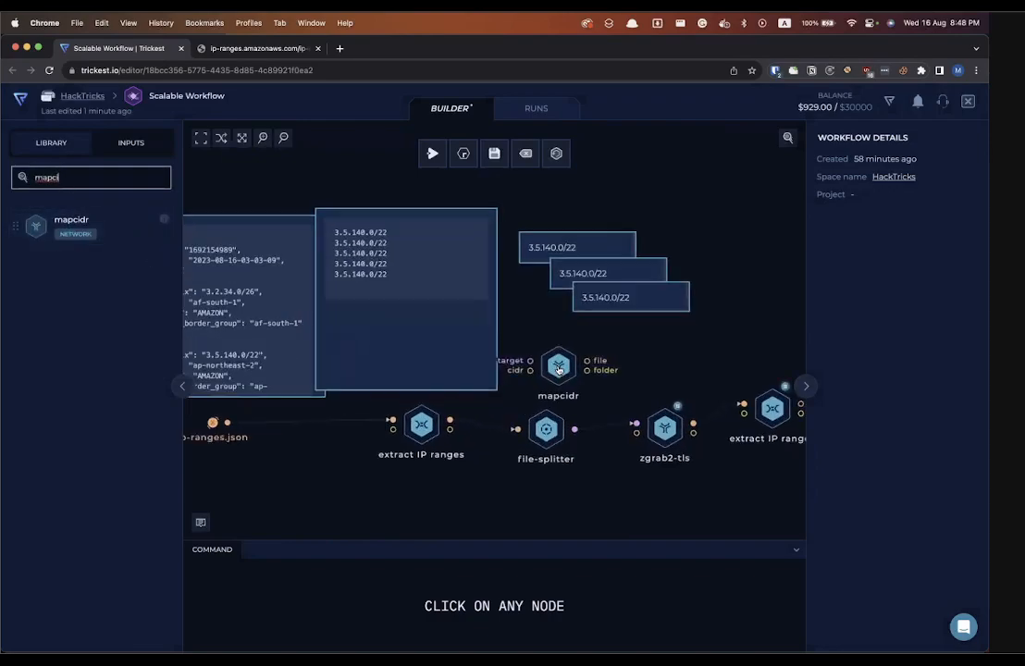
pyautogui.moveTo(501, 424); pyautogui.dragTo(403, 425)
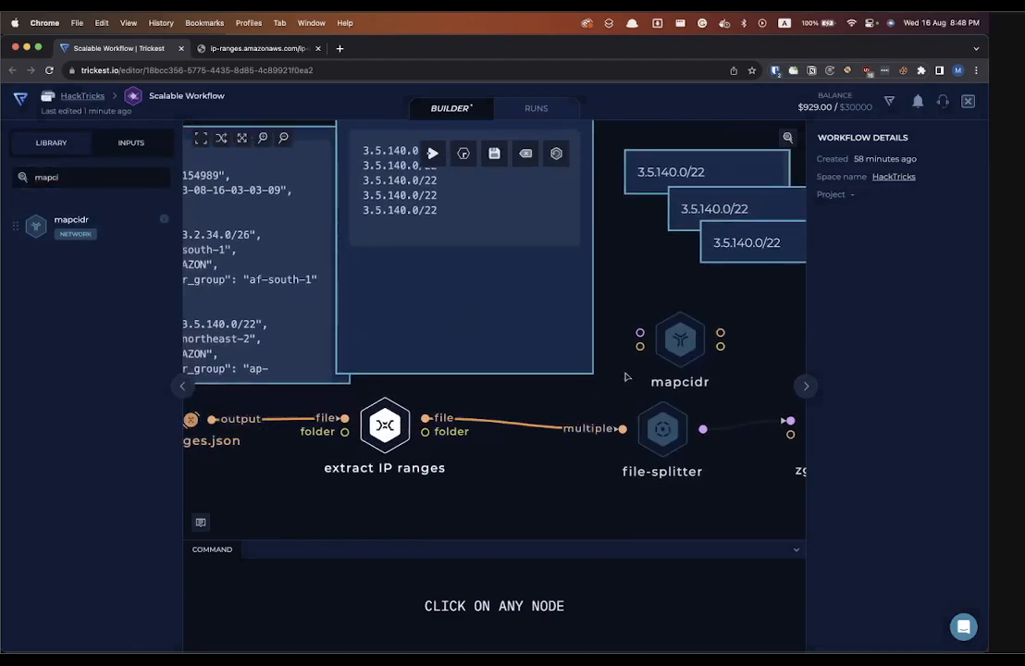
pyautogui.click(674, 354)
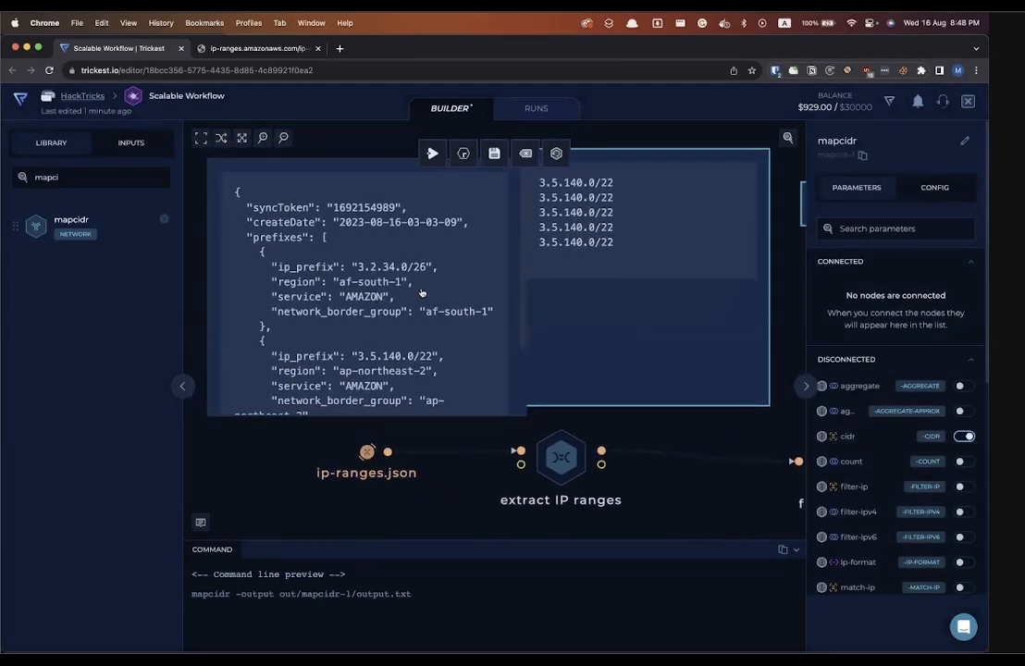
# Examine the ip_prefix entries and their CIDR sizes in the sample AWS IP ranges JSON note.
pyautogui.scroll(-1, 440, 331)
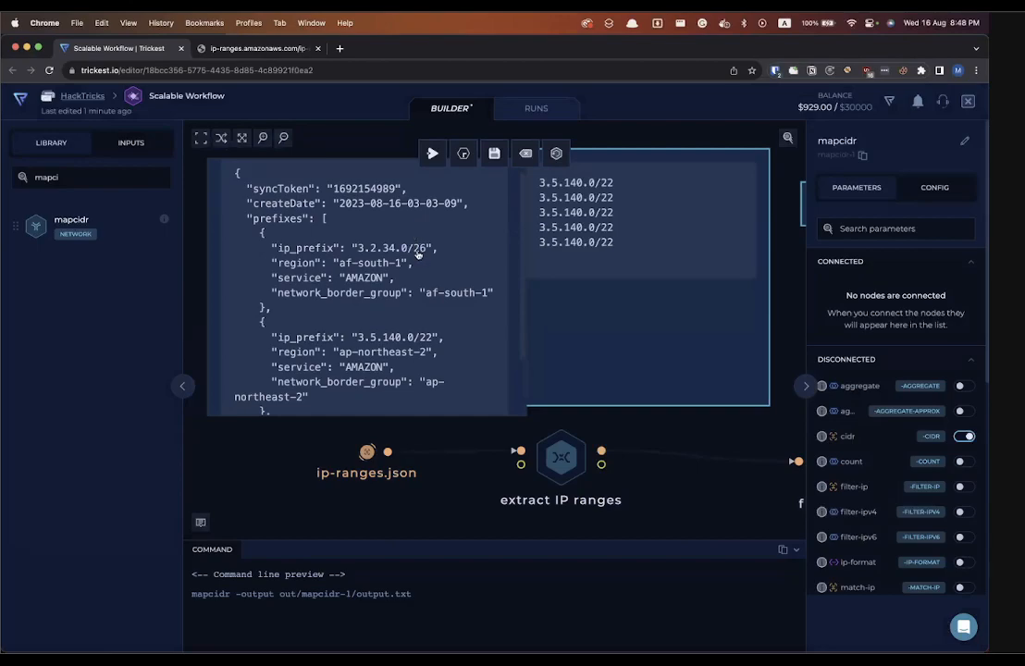
pyautogui.scroll(-1, 413, 259)
pyautogui.scroll(2, 424, 326)
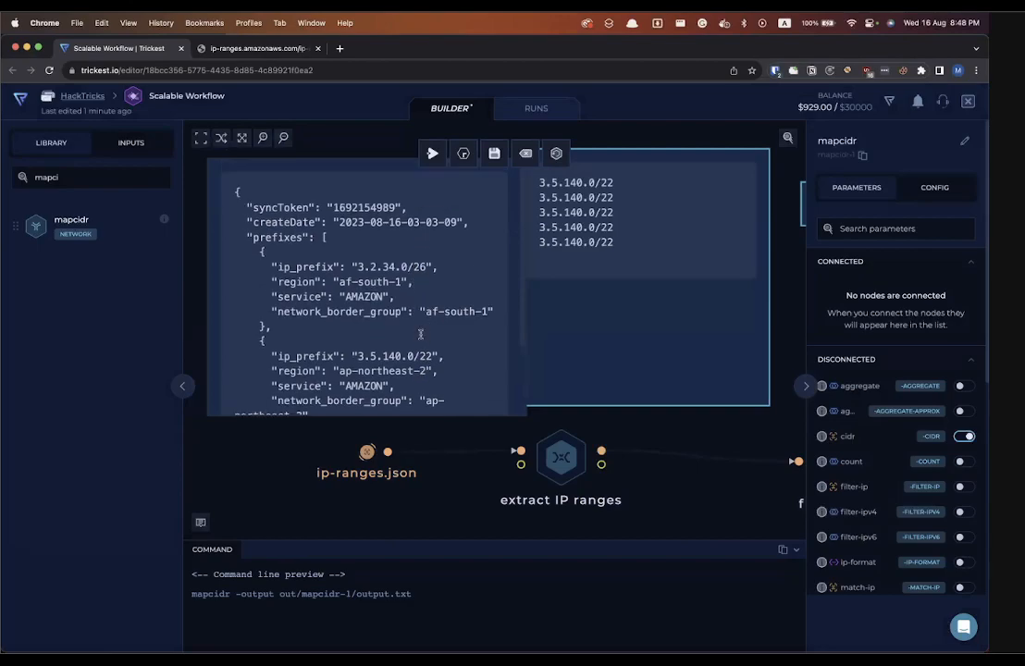
pyautogui.click(420, 334)
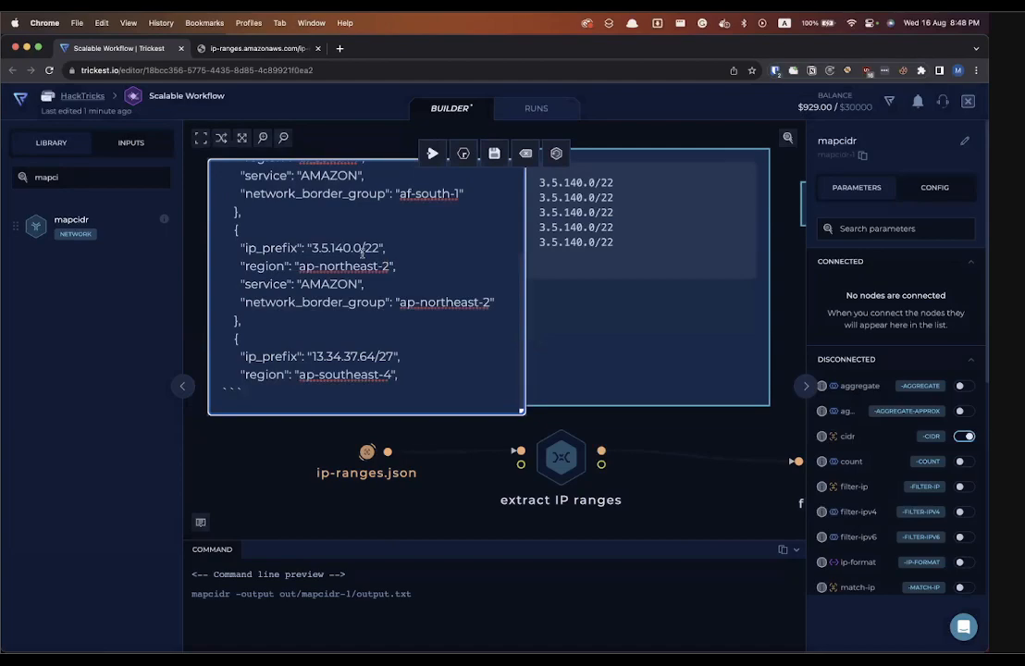
pyautogui.scroll(5, 370, 264)
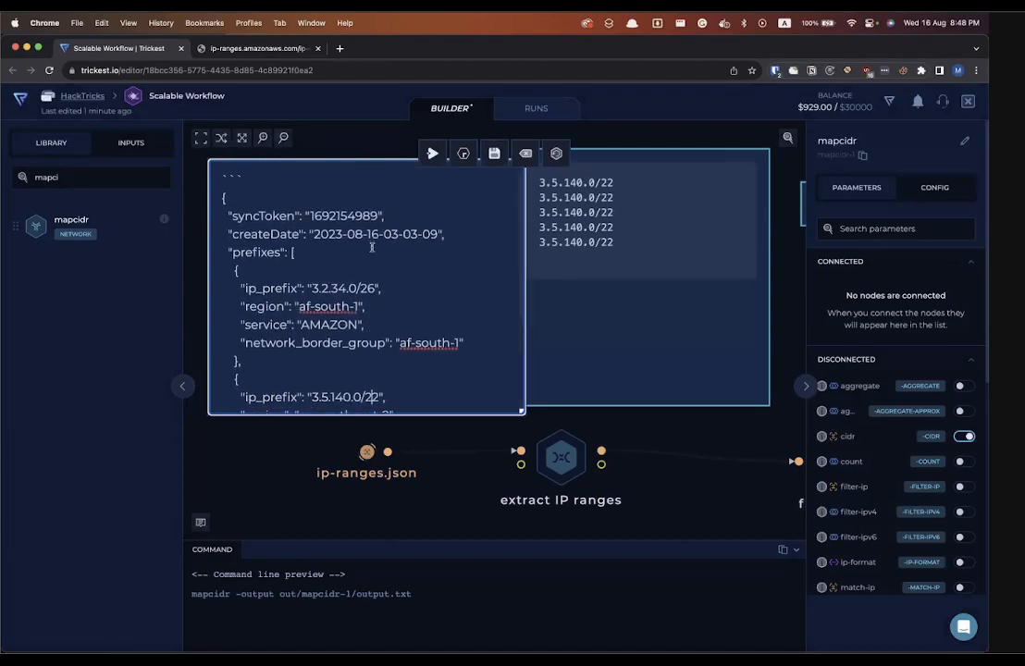
pyautogui.scroll(-2, 368, 285)
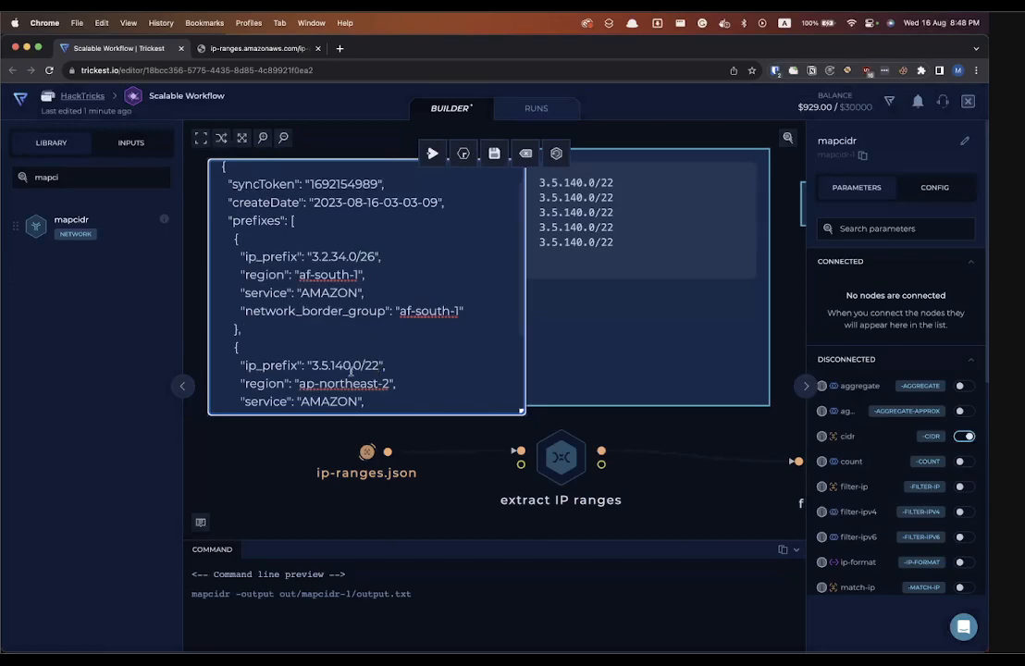
pyautogui.moveTo(353, 365); pyautogui.dragTo(384, 365)
pyautogui.click(391, 366)
pyautogui.press('BackSpace')
pyautogui.click(588, 424)
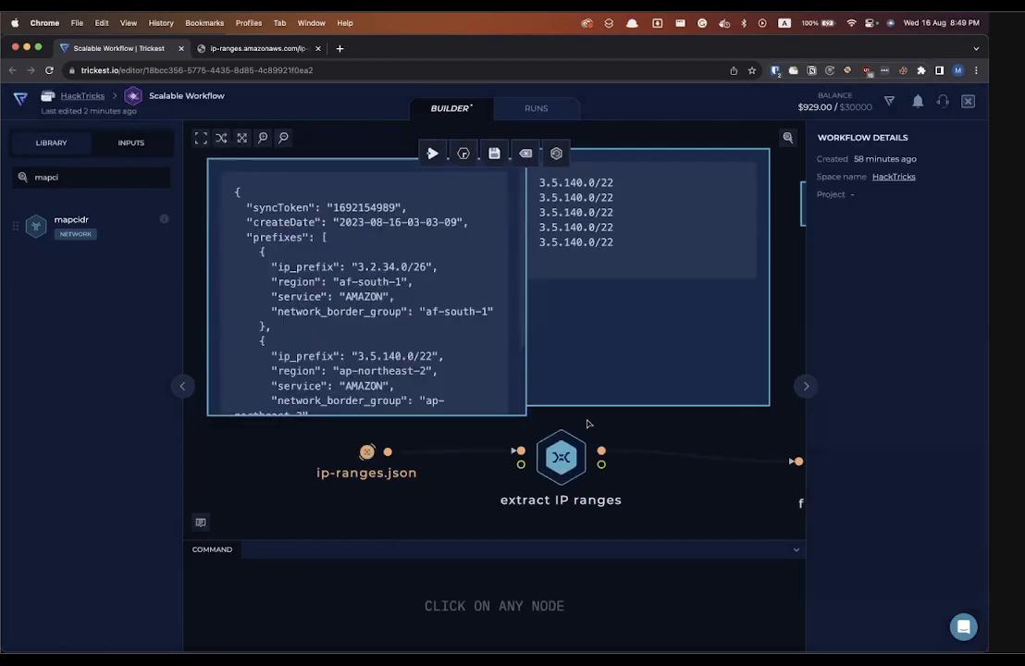
# Insert mapcidr between extract IP ranges and file-splitter, wiring the extracted file to its cidr input and its file output to file-splitter.
pyautogui.scroll(-3, 587, 423)
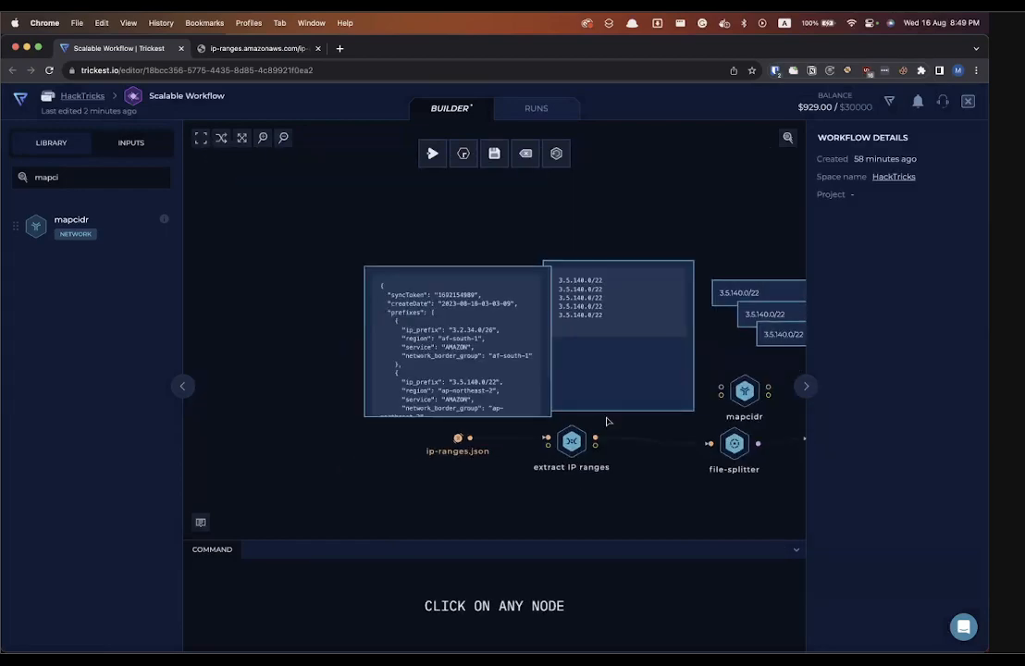
pyautogui.hscroll(5, 609, 413)
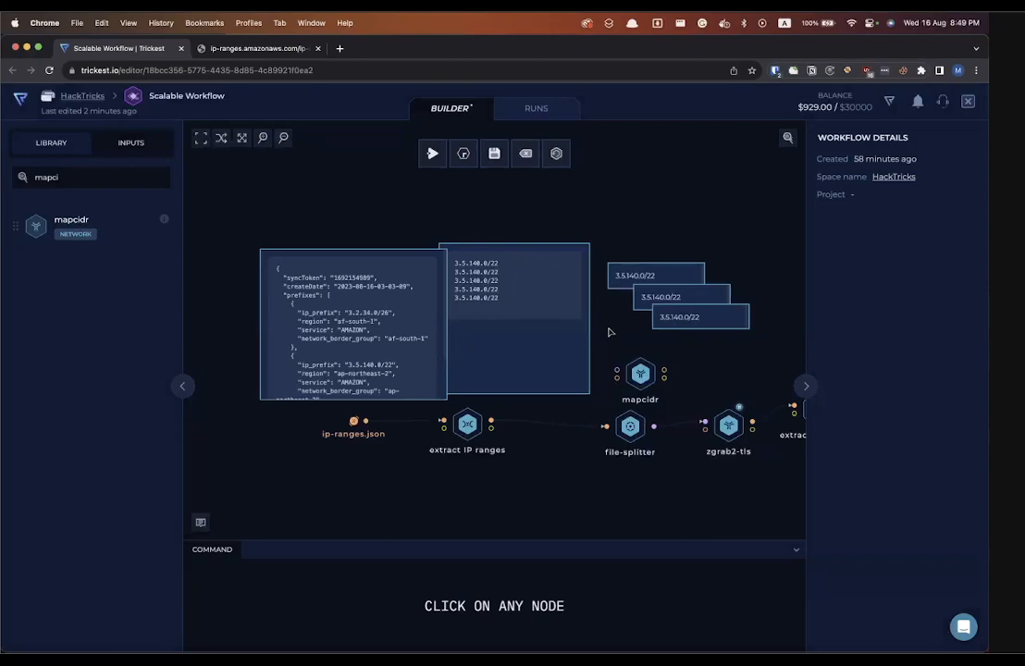
pyautogui.scroll(1, 610, 331)
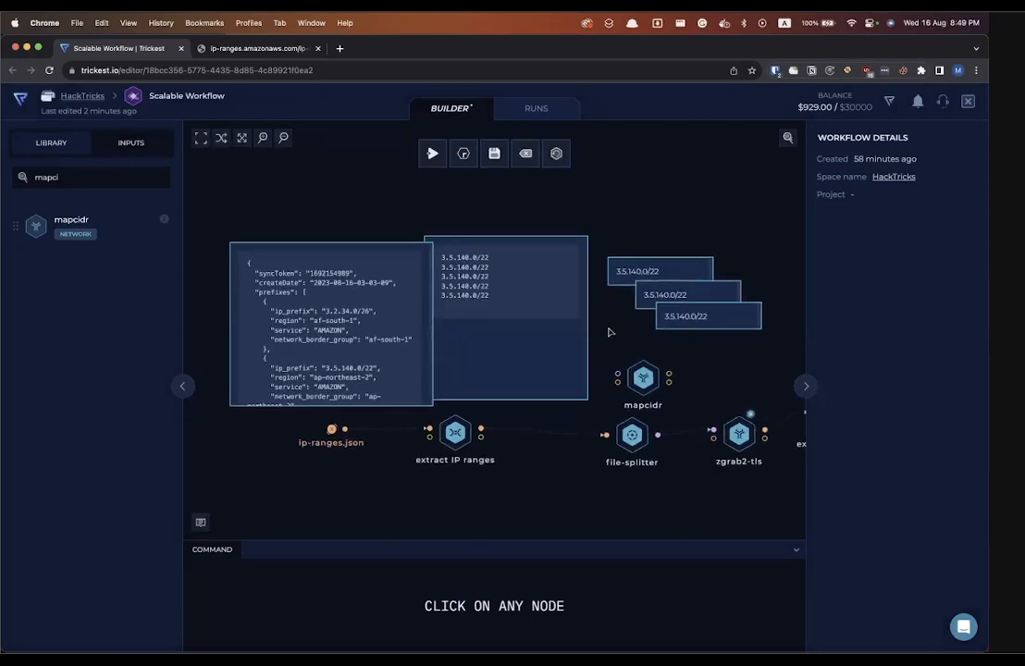
pyautogui.moveTo(643, 378); pyautogui.dragTo(600, 374)
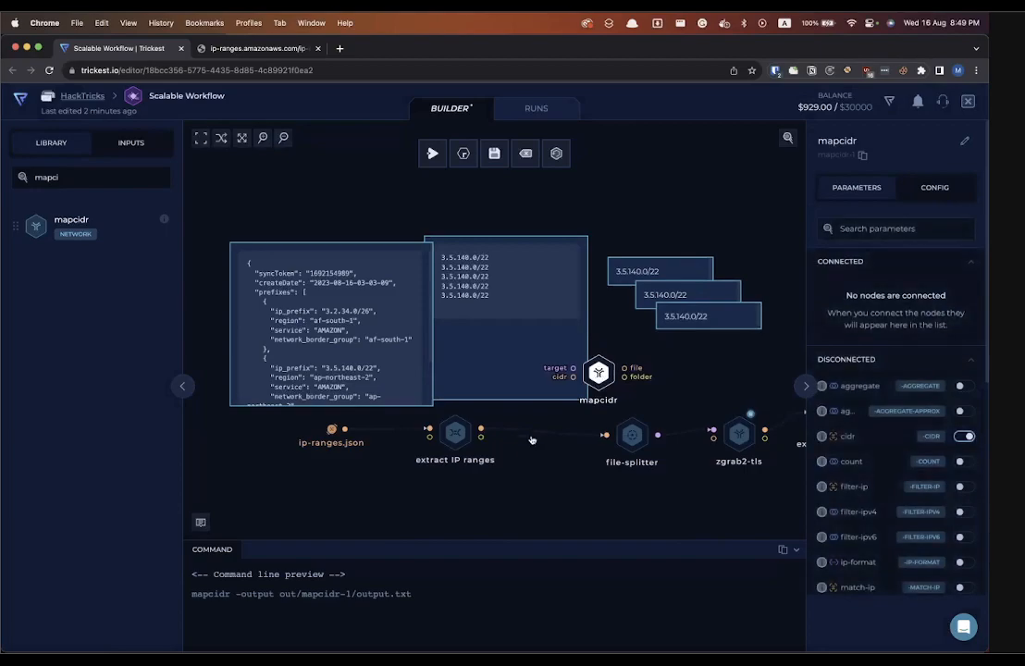
pyautogui.moveTo(458, 432); pyautogui.dragTo(435, 429)
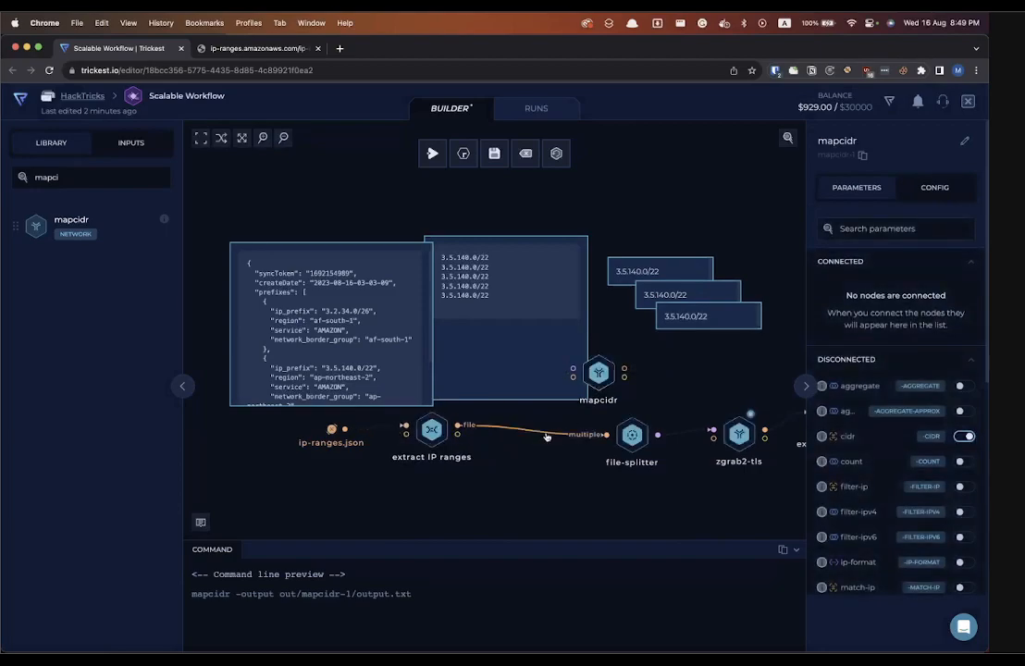
pyautogui.moveTo(600, 372); pyautogui.dragTo(537, 440)
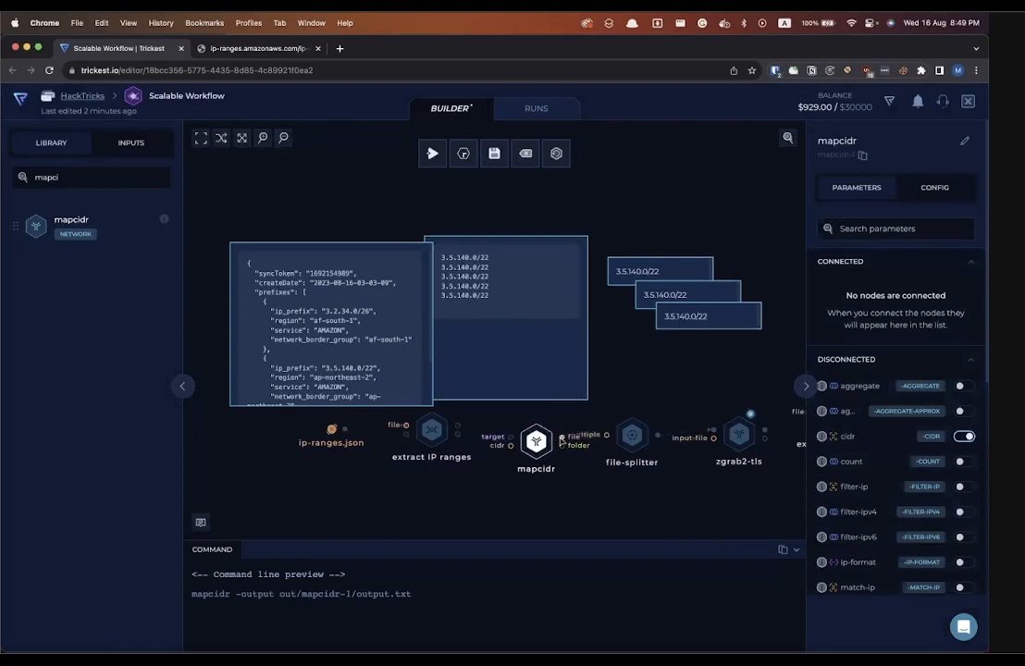
pyautogui.moveTo(511, 447); pyautogui.dragTo(458, 425)
pyautogui.moveTo(598, 448); pyautogui.dragTo(480, 437)
pyautogui.moveTo(418, 436); pyautogui.dragTo(427, 420)
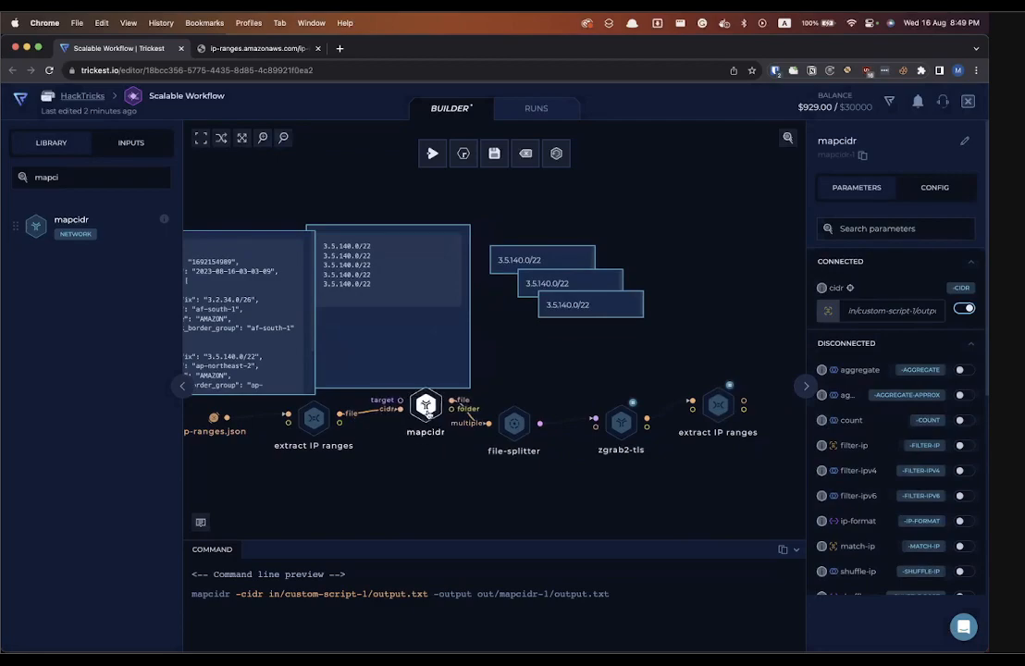
# Enable the slice-by-host-count parameter on the mapcidr node.
pyautogui.click(838, 228)
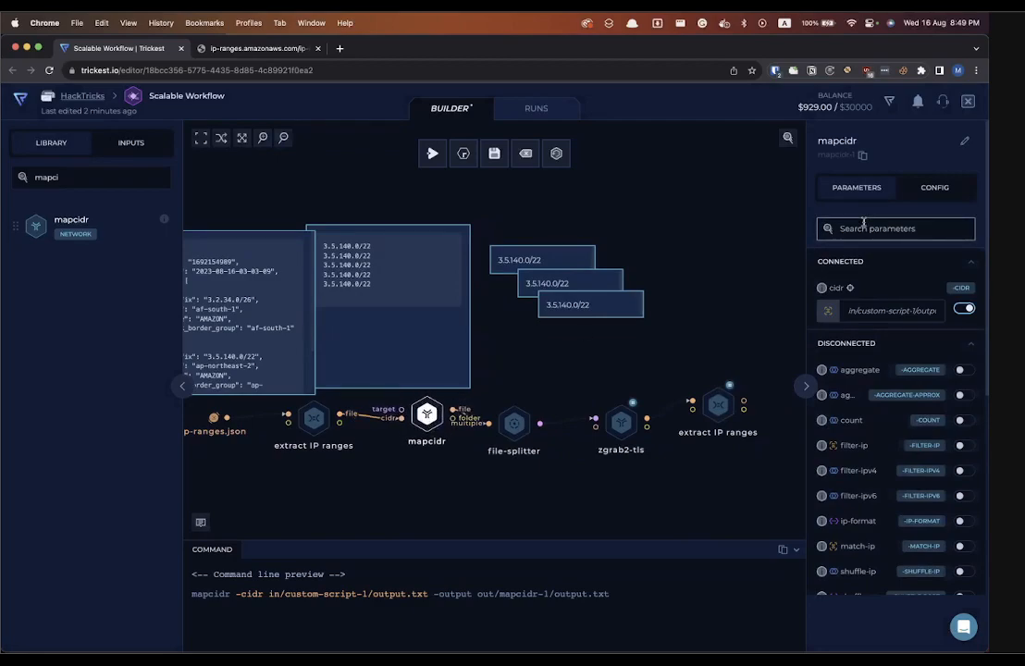
pyautogui.write('slice')
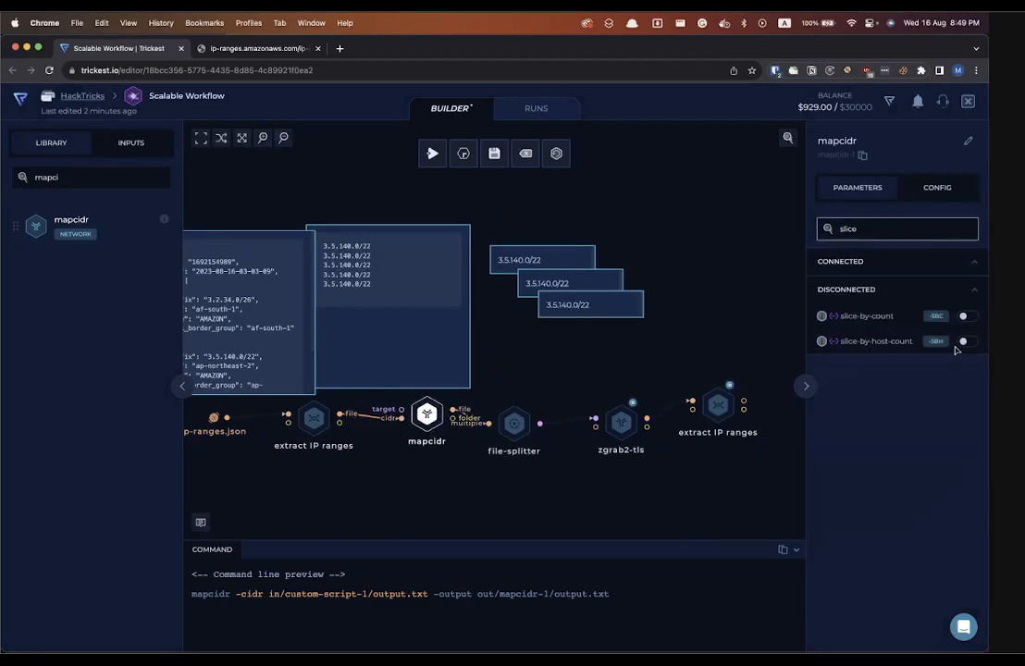
pyautogui.click(966, 342)
# Create a string input below extract IP ranges for mapcidr's slice-by-host-count and set its value to 10000.
pyautogui.hscroll(-2, 401, 405)
pyautogui.scroll(4, 401, 404)
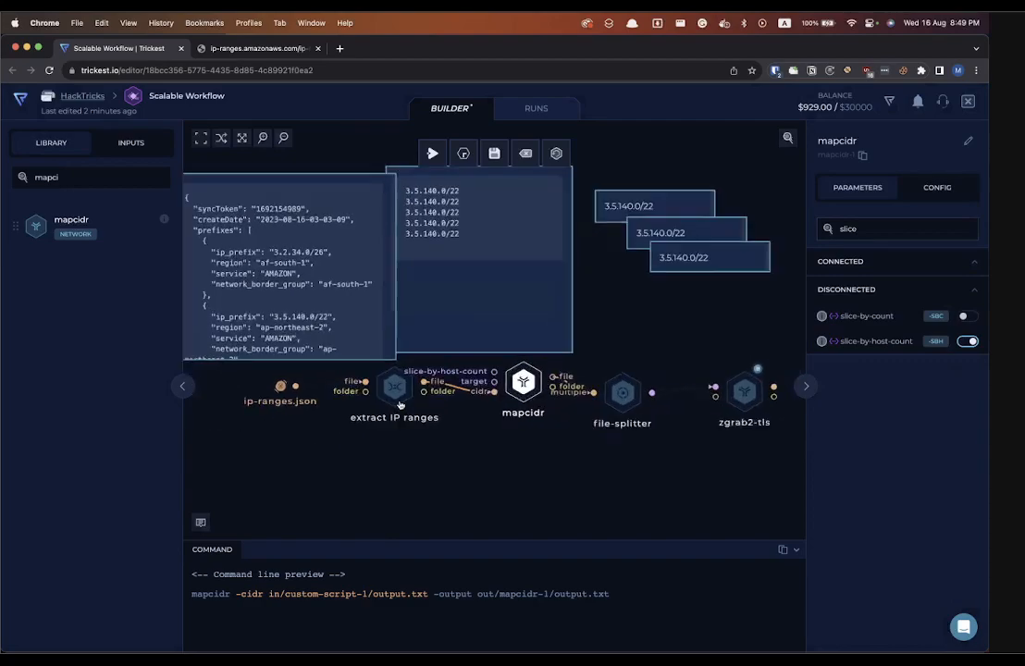
pyautogui.moveTo(522, 362); pyautogui.dragTo(420, 459)
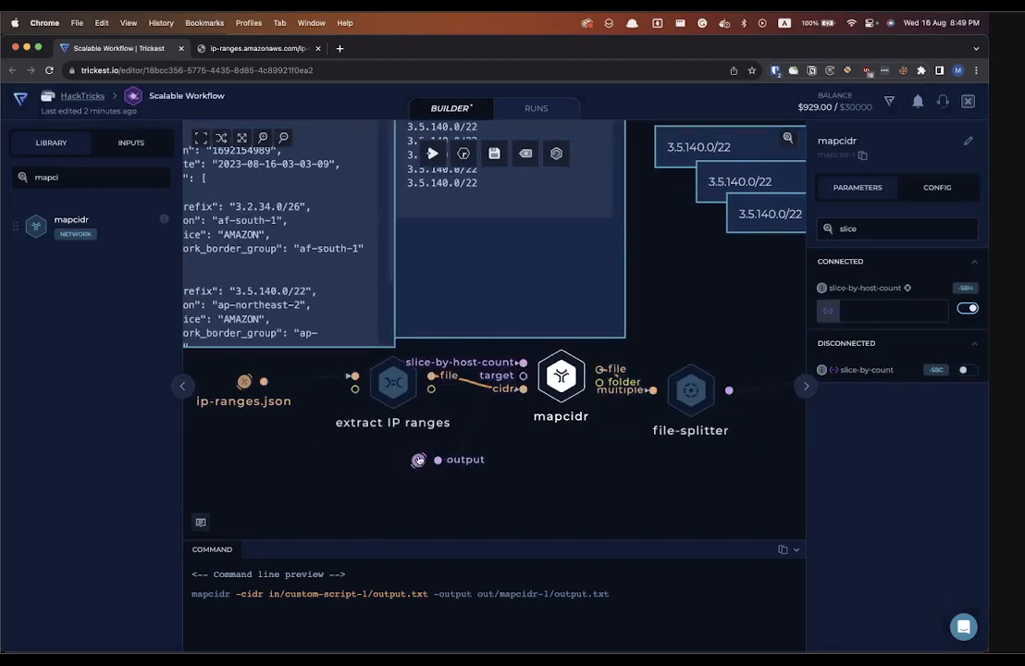
pyautogui.click(420, 461)
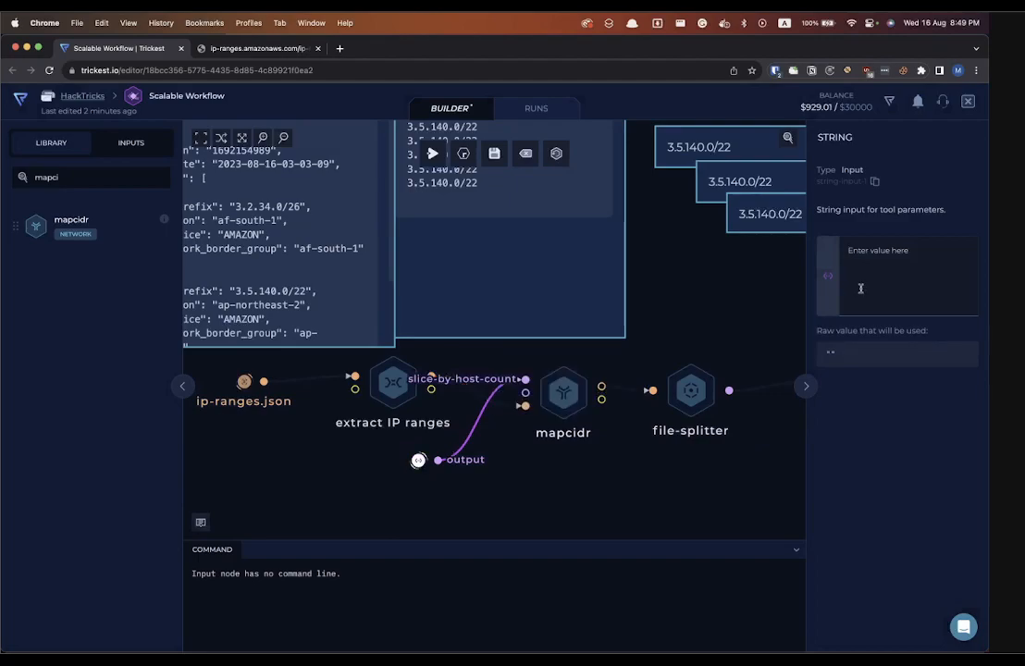
pyautogui.write('10000')
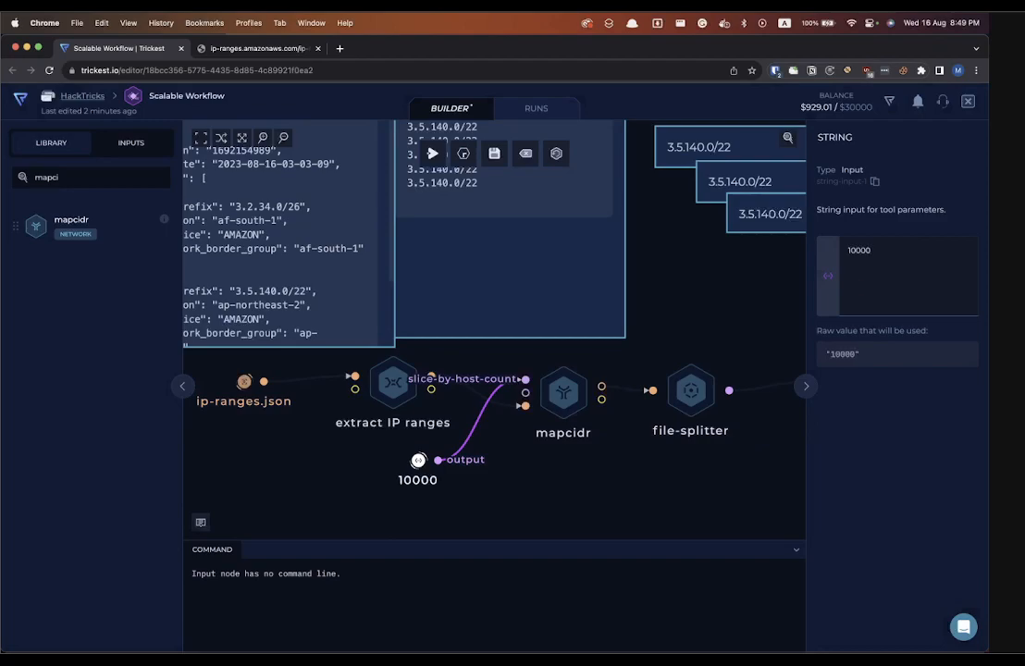
pyautogui.click(581, 466)
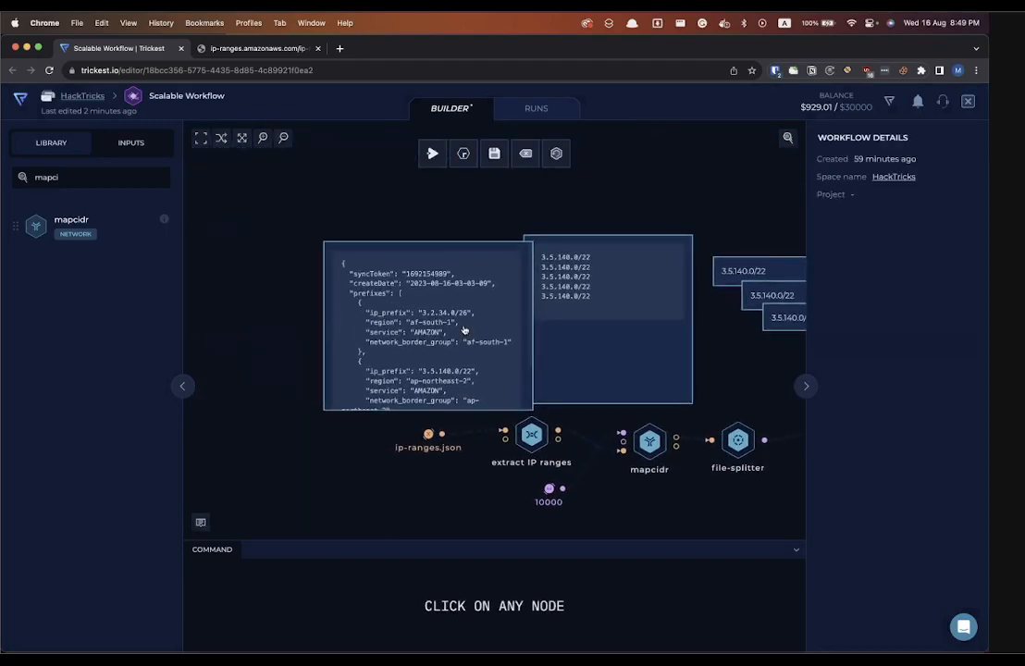
# Compare the differing prefix sizes in the JSON note and trace the node chain from ip-ranges.json through zgrab2-tls.
pyautogui.scroll(5, 463, 328)
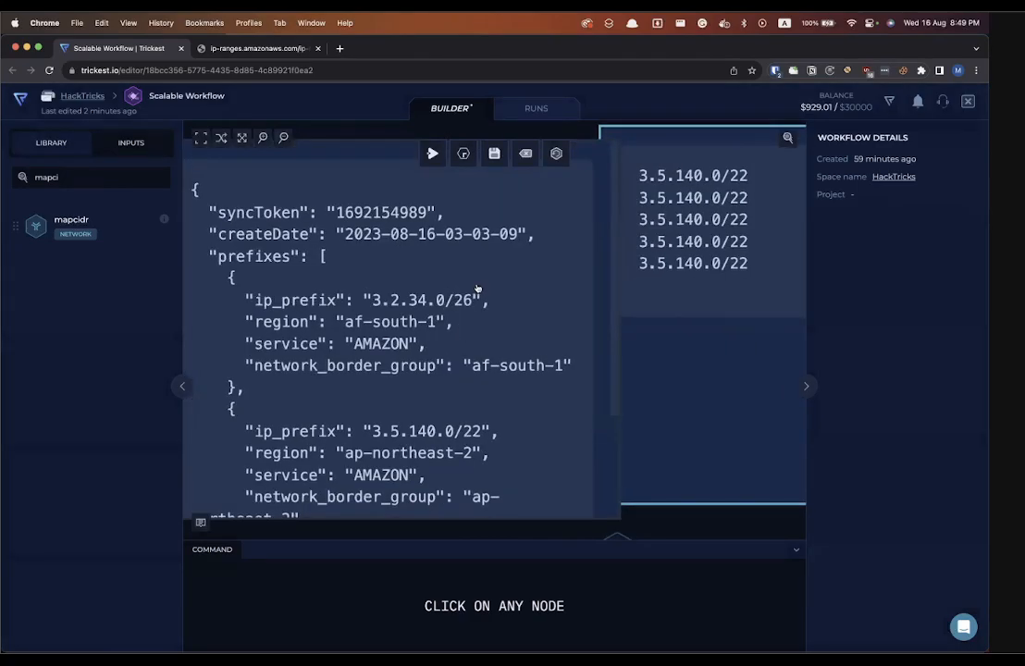
pyautogui.scroll(-3, 446, 324)
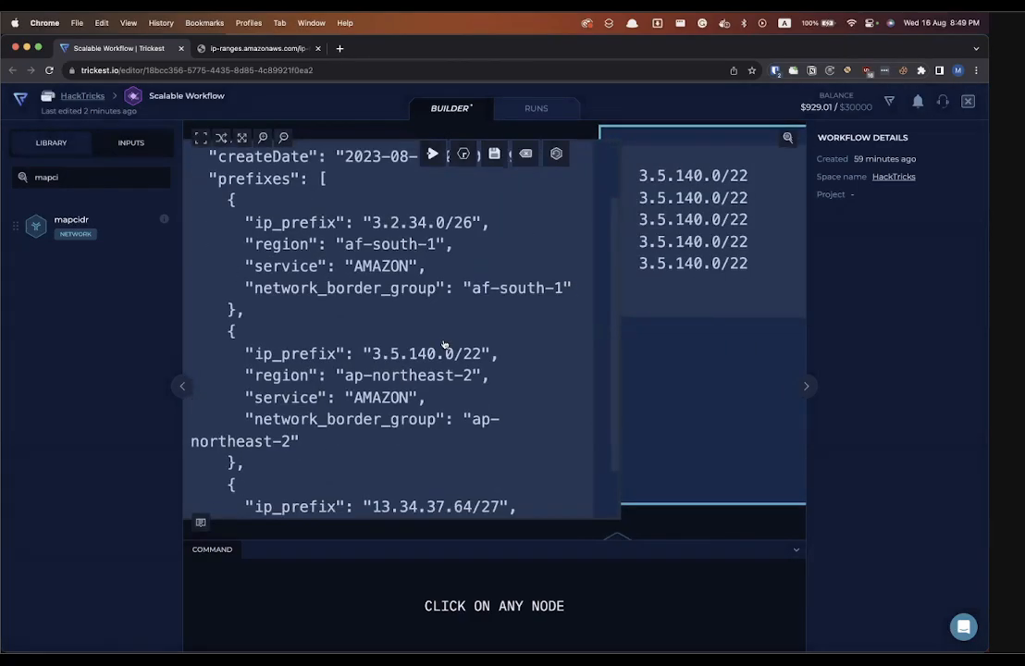
pyautogui.scroll(-2, 445, 344)
pyautogui.scroll(-5, 444, 345)
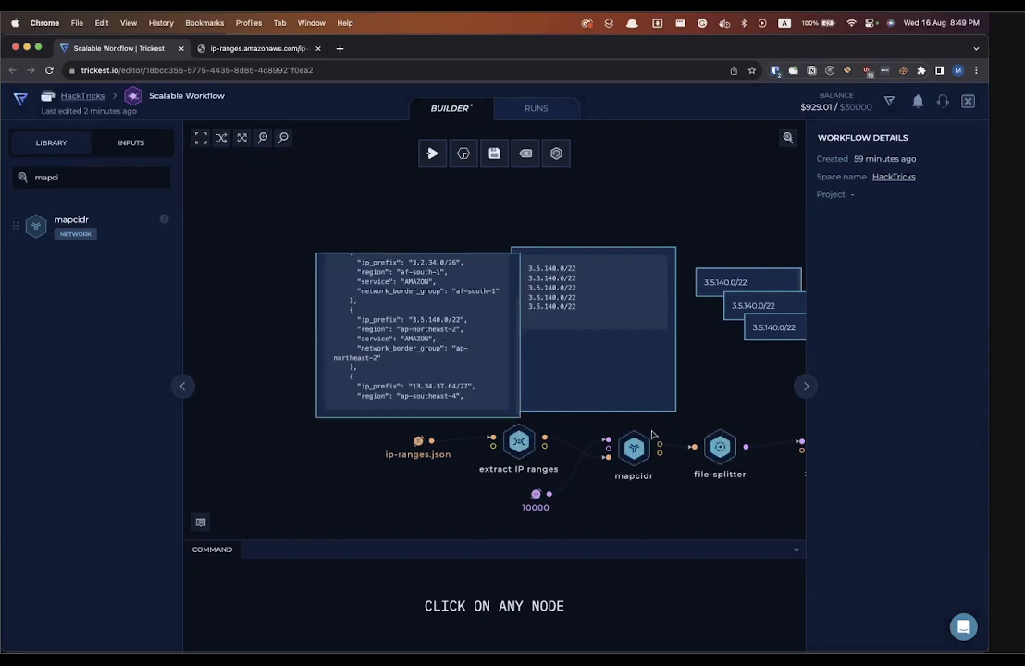
pyautogui.scroll(-3, 652, 434)
pyautogui.hscroll(5, 639, 440)
pyautogui.scroll(-2, 592, 439)
pyautogui.hscroll(5, 592, 439)
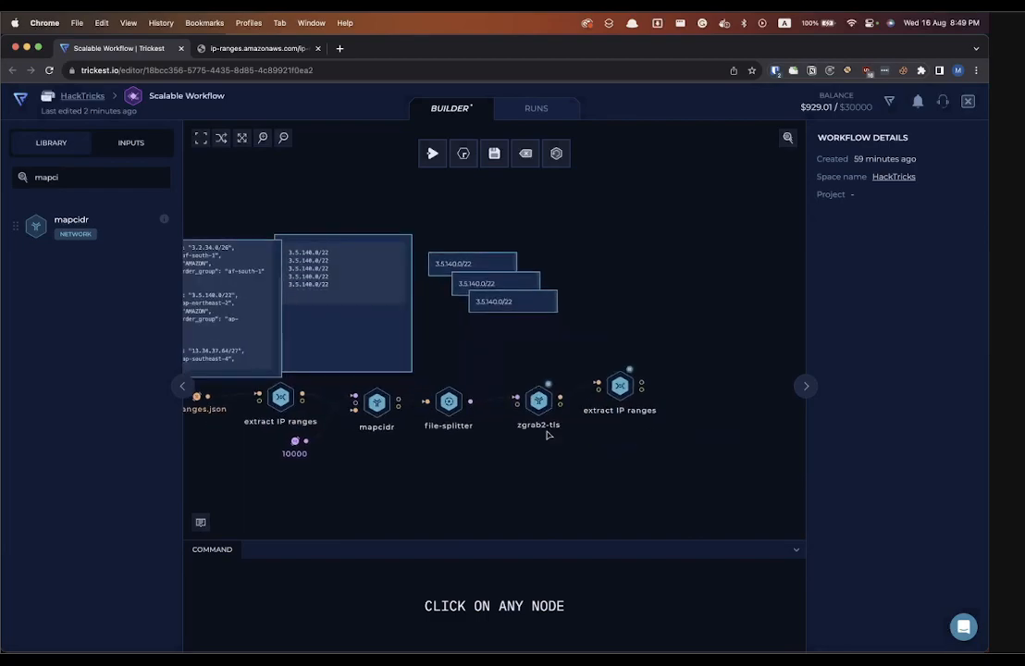
# Change the second and third entries of the five-prefix list note to 3.5.140.0/8 and 3.5.140.0/10.
pyautogui.hscroll(-5, 415, 320)
pyautogui.scroll(5, 416, 320)
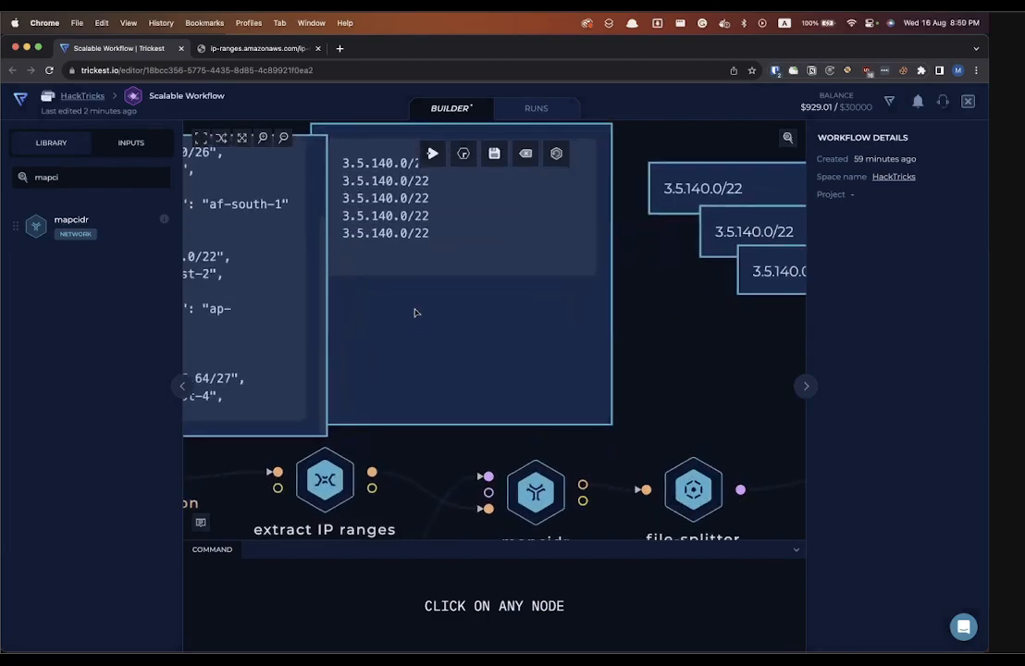
pyautogui.click(432, 241)
pyautogui.doubleClick(432, 243)
pyautogui.write('8')
pyautogui.click(426, 260)
pyautogui.press('BackSpace')
pyautogui.press('BackSpace')
pyautogui.write('10')
pyautogui.click(661, 332)
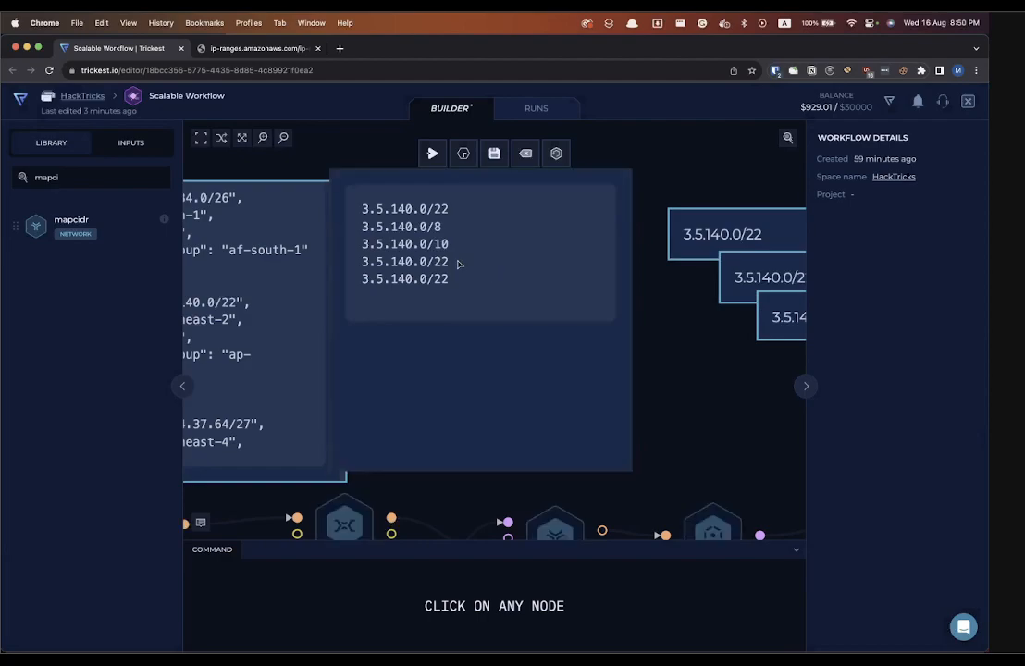
# Duplicate the five-prefix list note and delete the 3.5.140.0/8 and 3.5.140.0/10 entries from the copy.
pyautogui.press('super+v')
pyautogui.click(589, 373)
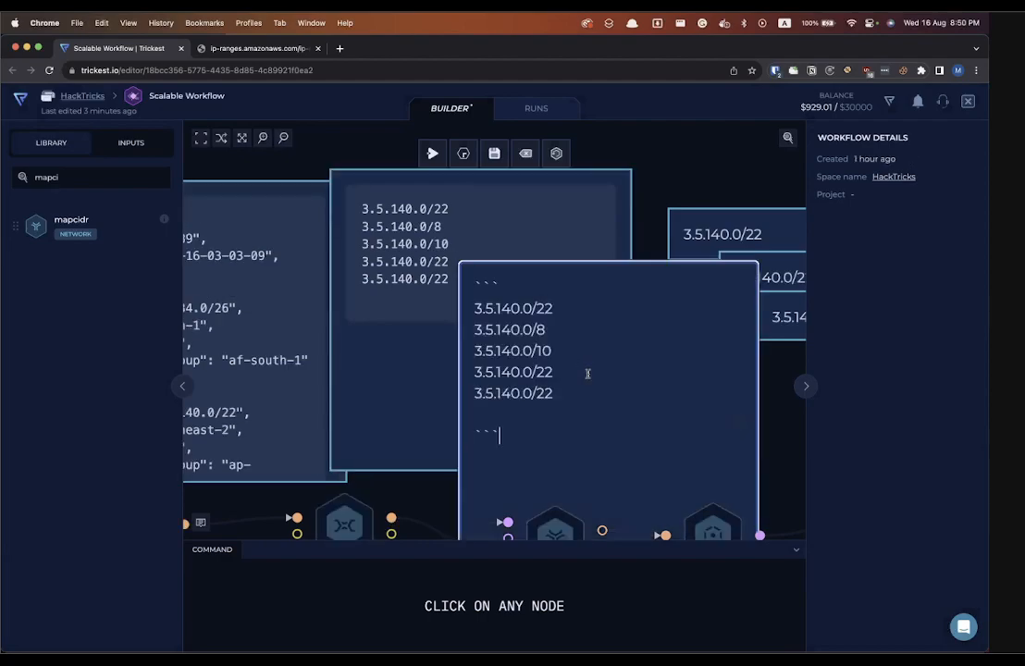
pyautogui.moveTo(555, 351); pyautogui.dragTo(474, 330)
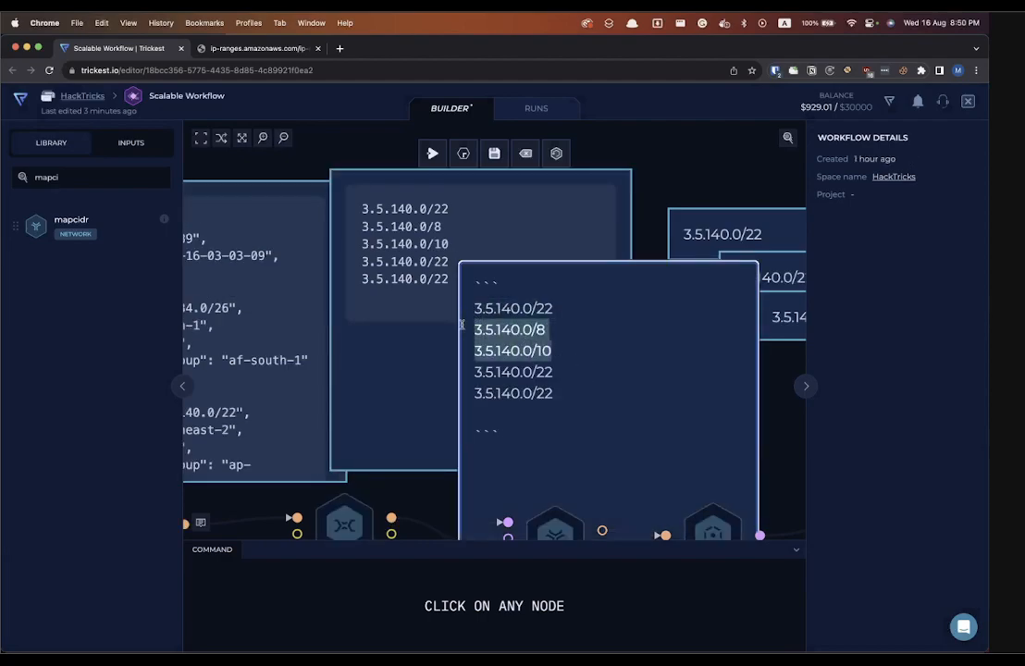
pyautogui.press('BackSpace')
pyautogui.press('BackSpace')
pyautogui.click(784, 382)
pyautogui.moveTo(580, 335); pyautogui.dragTo(581, 306)
pyautogui.scroll(-5, 581, 307)
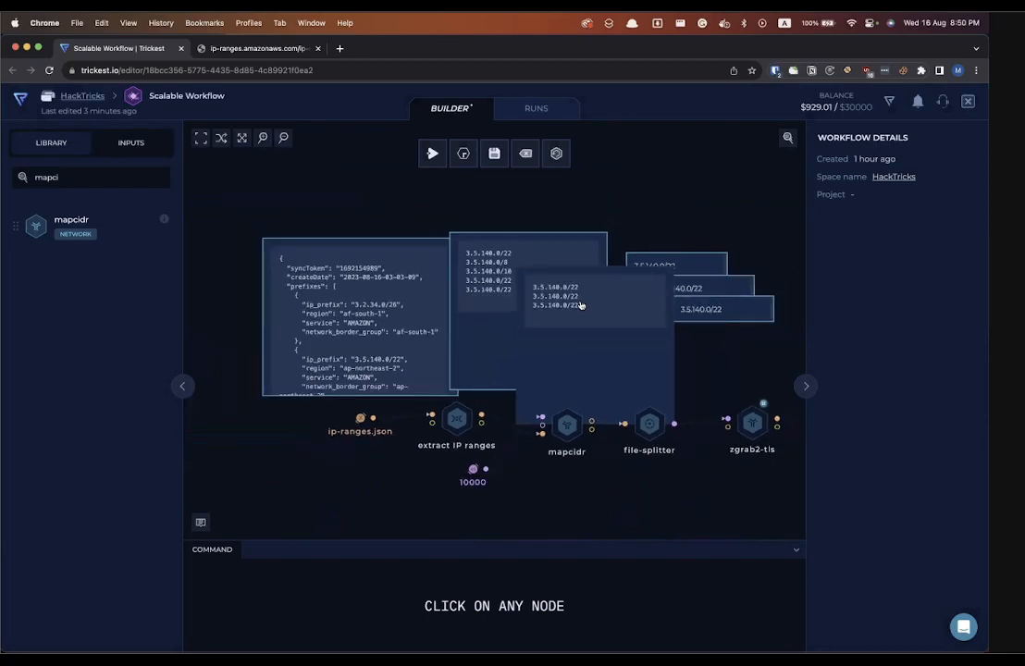
pyautogui.scroll(-3, 634, 229)
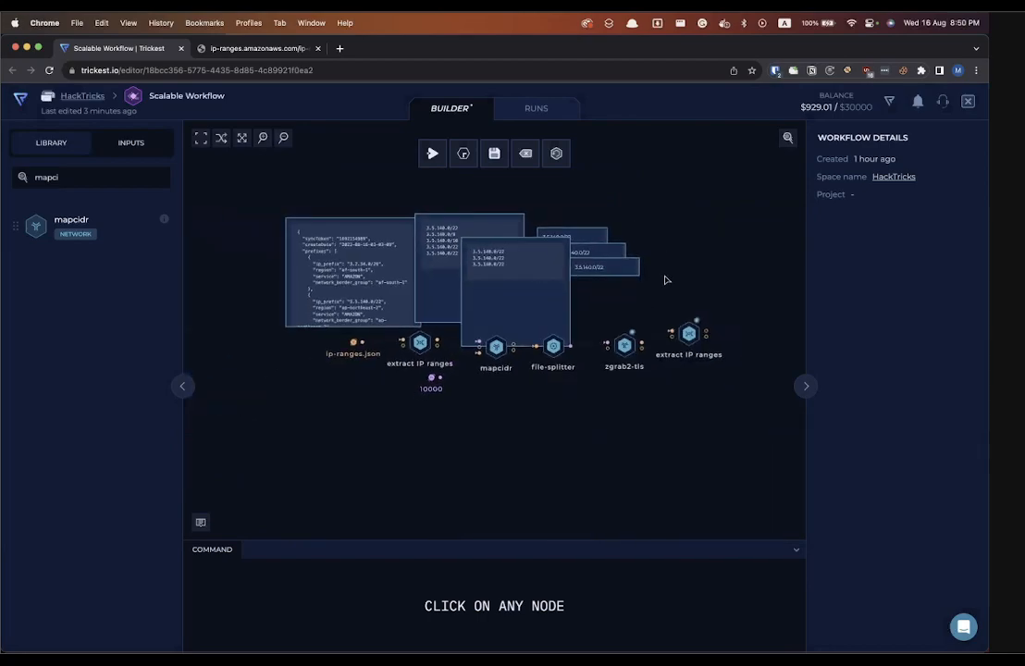
# Move the three single-prefix notes together above zgrab2-tls and place the three-prefix note beside the five-prefix note.
pyautogui.moveTo(664, 286); pyautogui.dragTo(539, 212)
pyautogui.moveTo(579, 248); pyautogui.dragTo(648, 250)
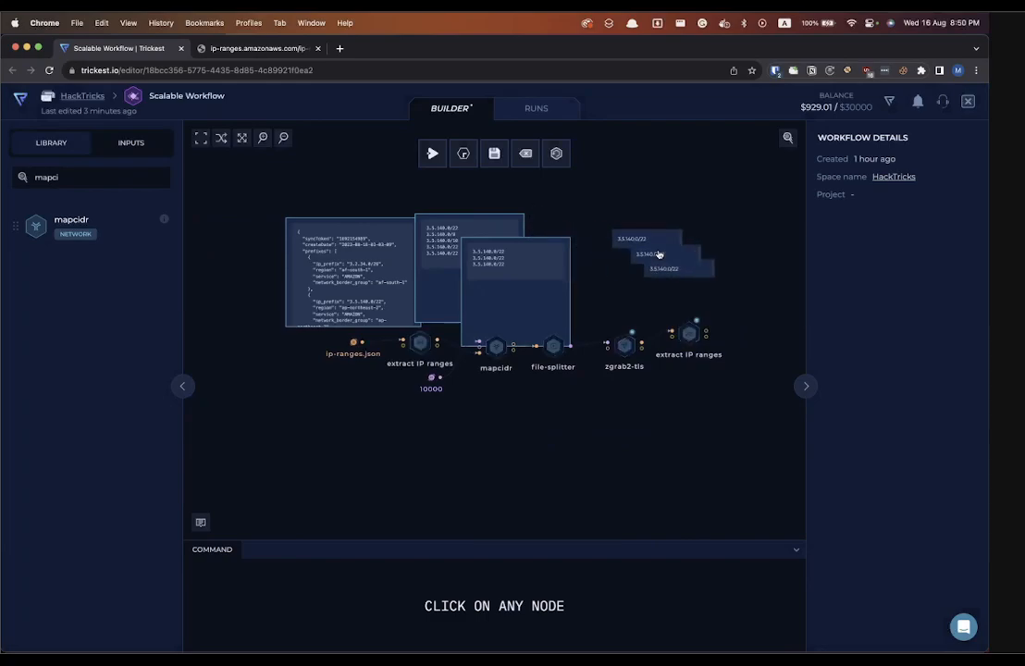
pyautogui.scroll(5, 592, 285)
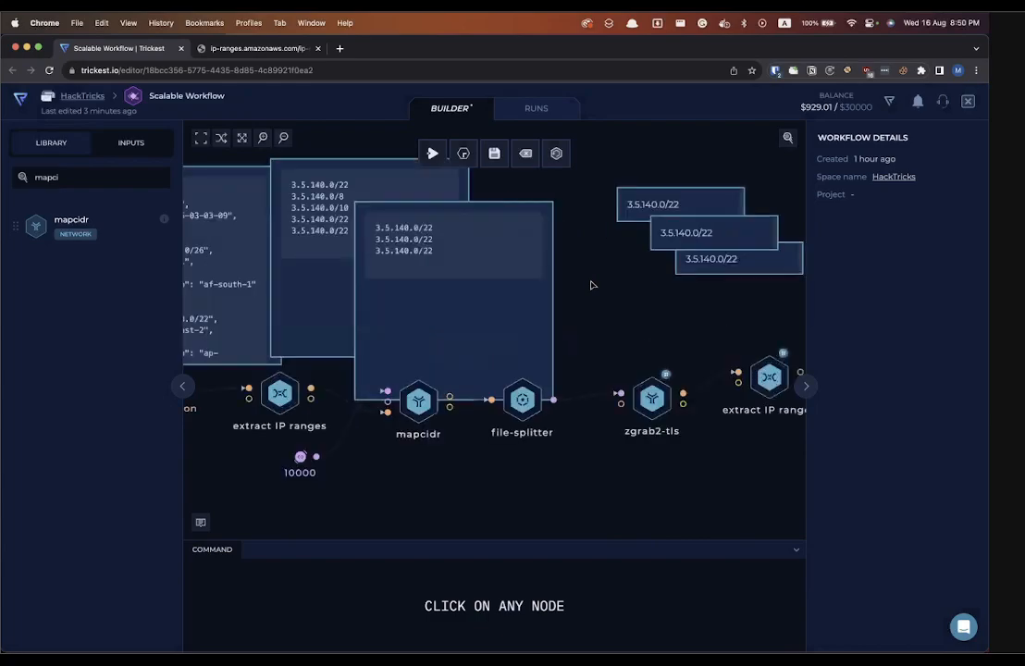
pyautogui.scroll(-2, 492, 284)
pyautogui.moveTo(484, 280); pyautogui.dragTo(502, 273)
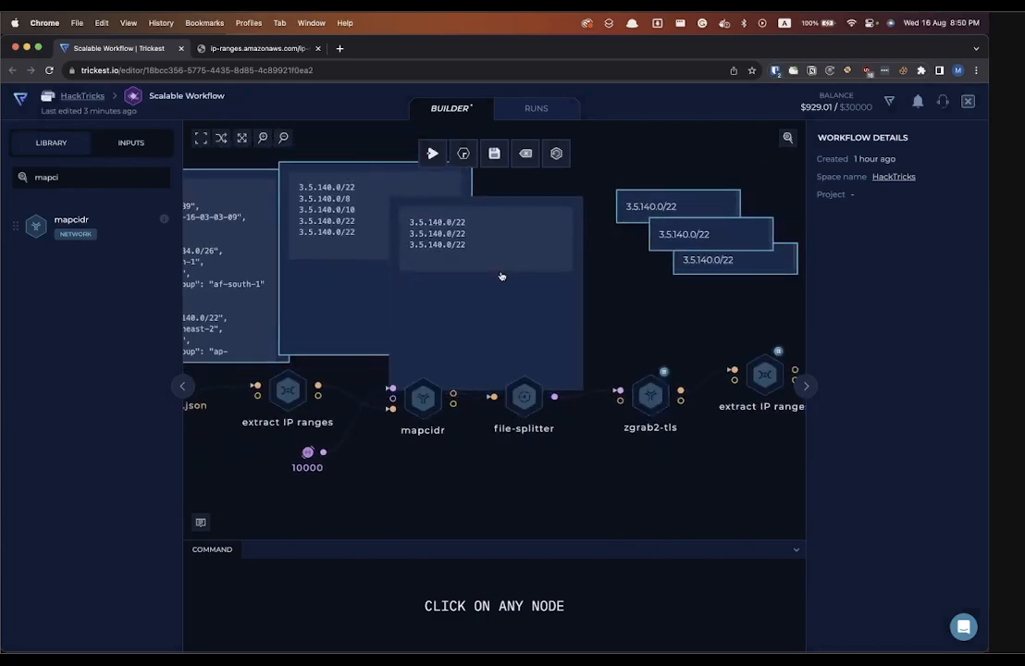
pyautogui.moveTo(501, 277); pyautogui.dragTo(590, 247)
# Add a second mapcidr node below the first one and enable its aggregate parameter.
pyautogui.click(423, 398)
pyautogui.scroll(-2, 844, 418)
pyautogui.scroll(-2, 844, 418)
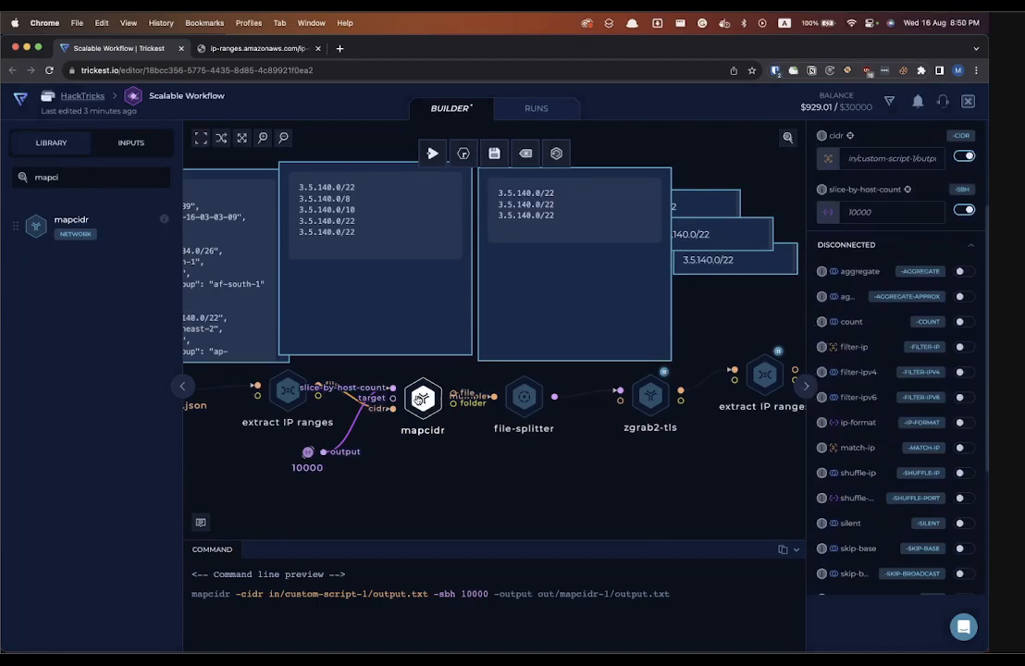
pyautogui.moveTo(421, 398); pyautogui.dragTo(390, 473)
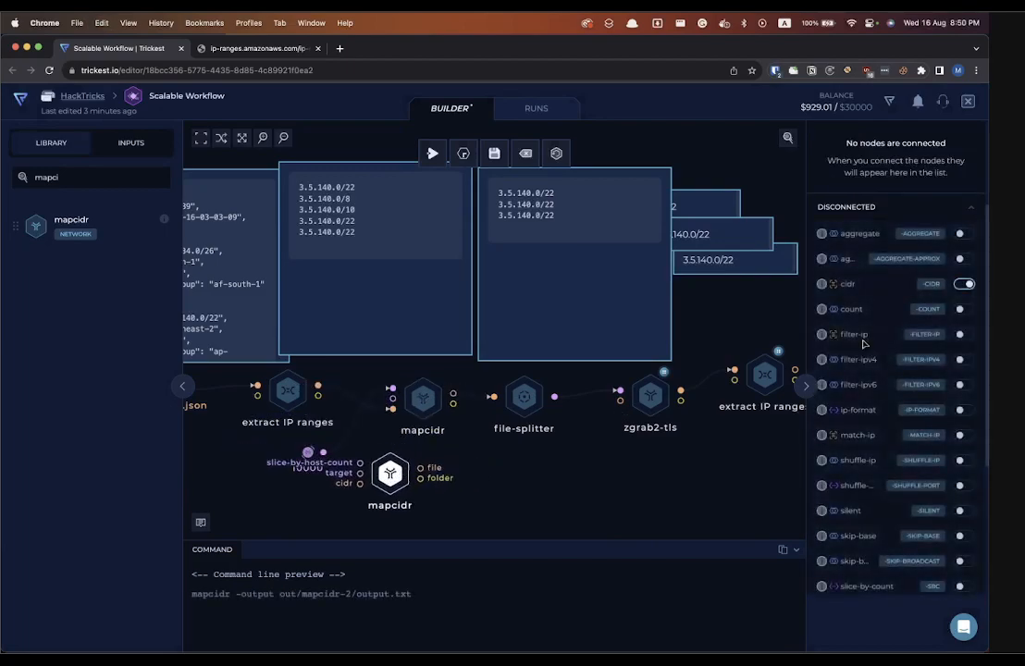
pyautogui.click(963, 387)
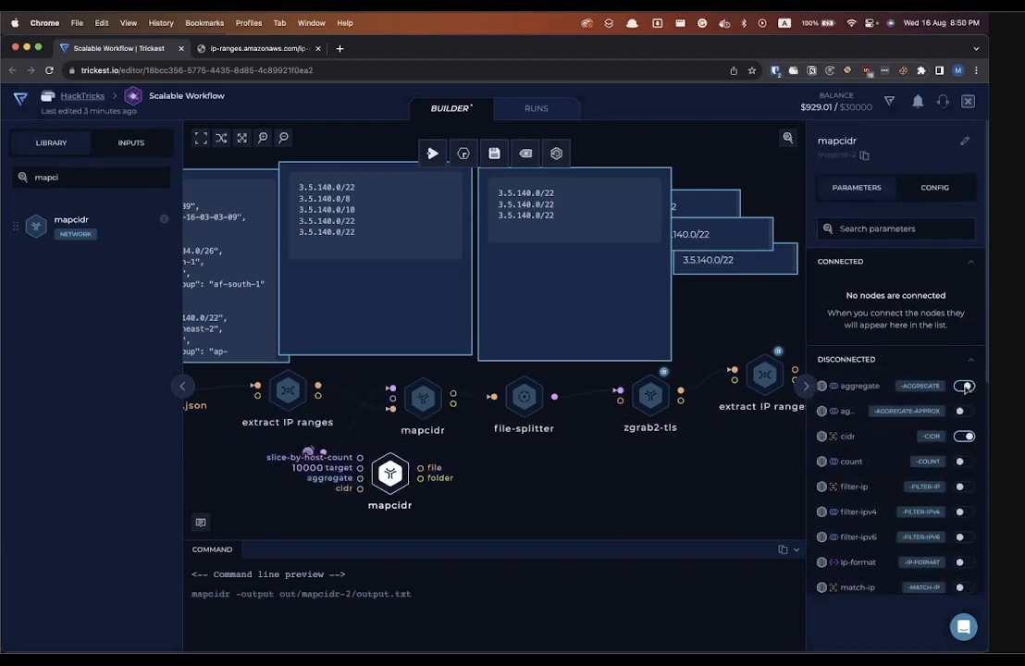
# Create a true boolean input connected to the second mapcidr's aggregate parameter and align that mapcidr under the first.
pyautogui.moveTo(387, 479); pyautogui.dragTo(314, 488)
pyautogui.click(316, 488)
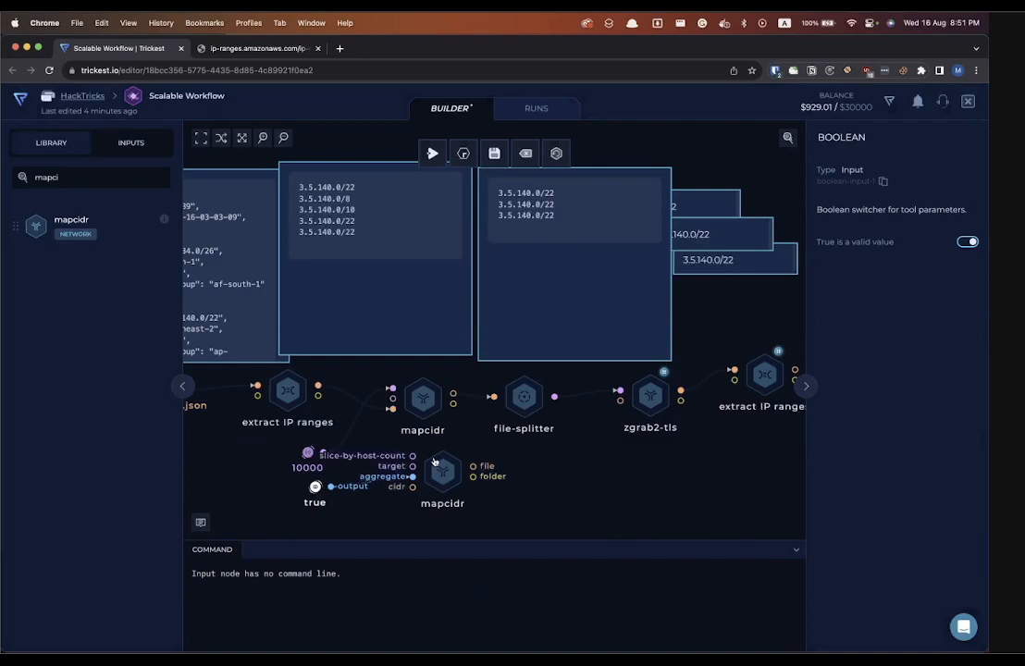
pyautogui.moveTo(439, 469); pyautogui.dragTo(420, 476)
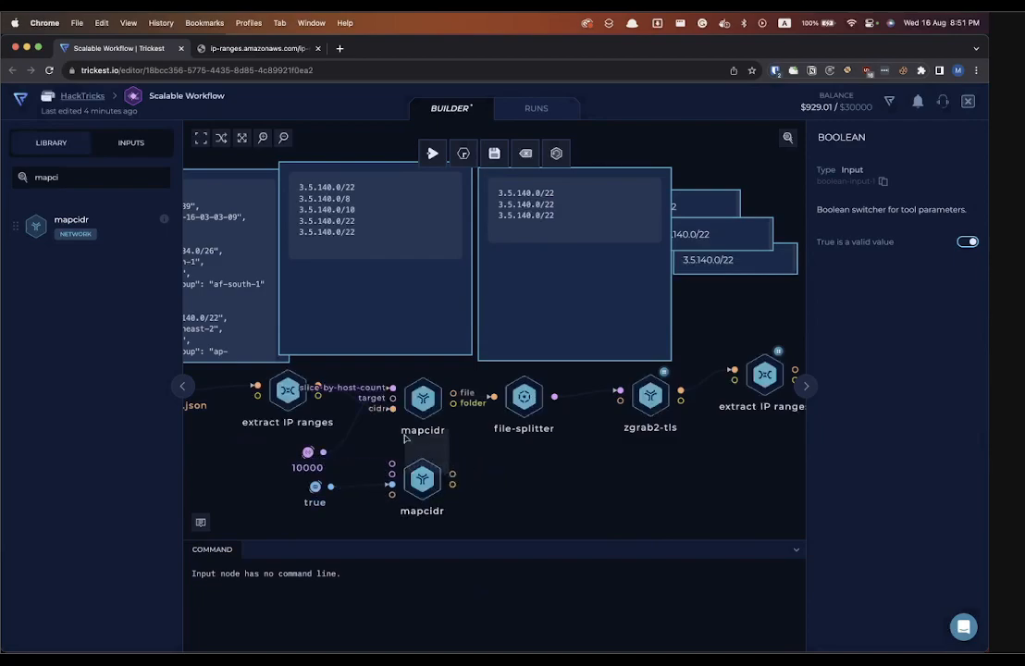
# Replace the extract IP ranges connection to the first mapcidr's cidr input with the second mapcidr's file output.
pyautogui.click(348, 399)
pyautogui.press('BackSpace')
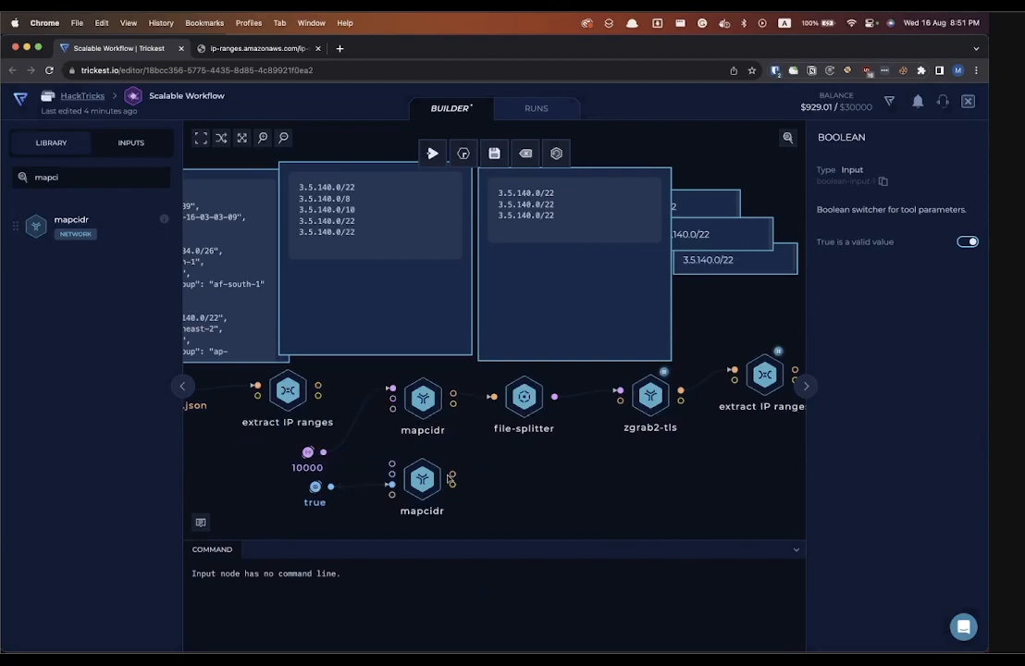
pyautogui.moveTo(453, 475); pyautogui.dragTo(391, 410)
pyautogui.hscroll(-5, 388, 416)
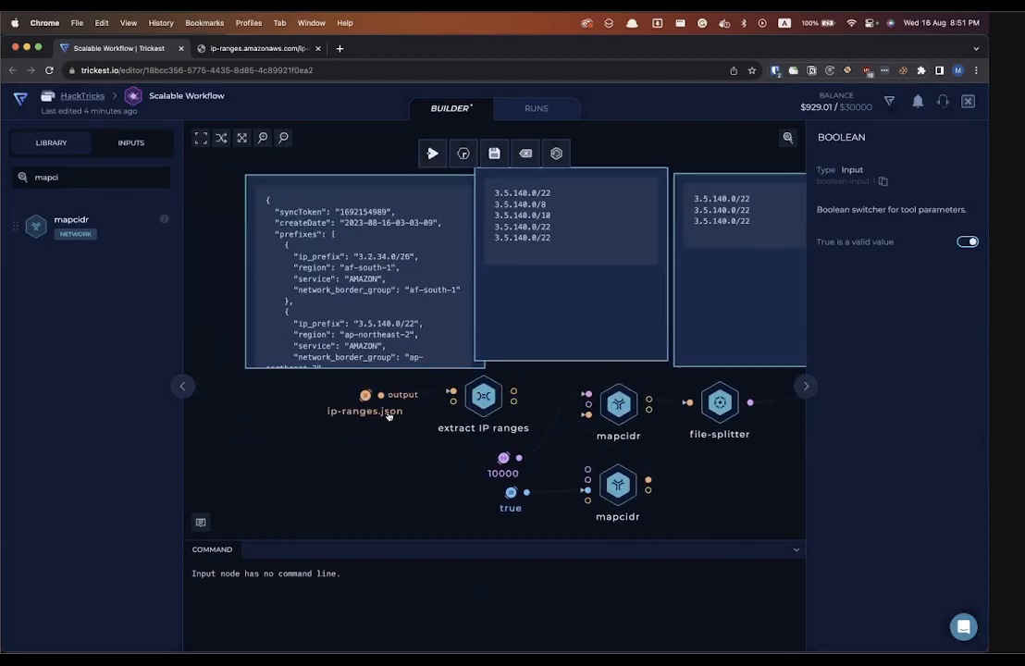
pyautogui.scroll(-1, 374, 281)
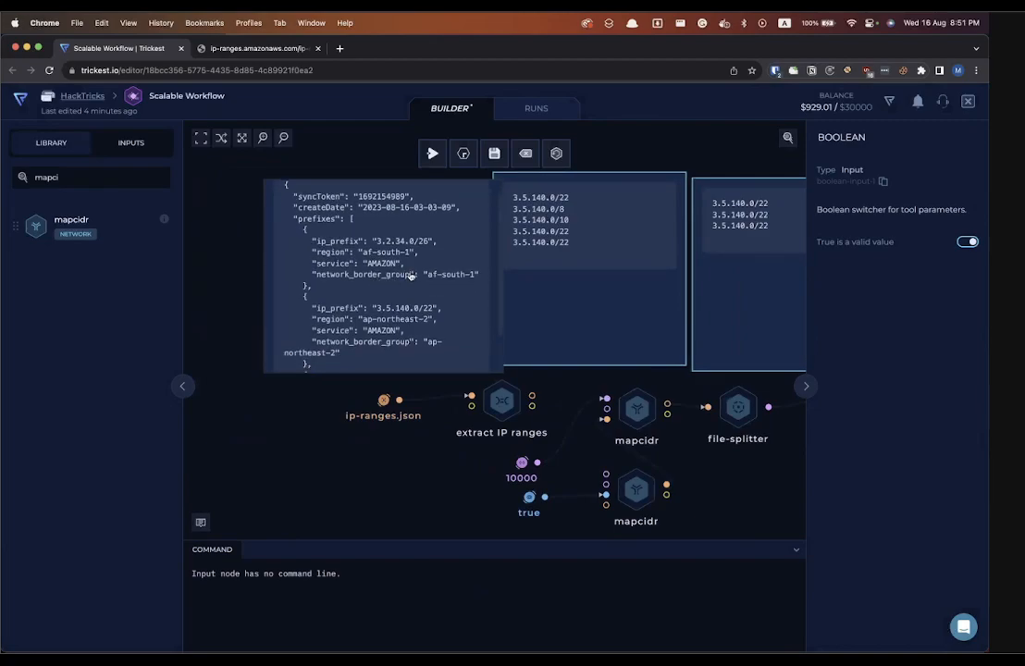
pyautogui.scroll(-1, 412, 276)
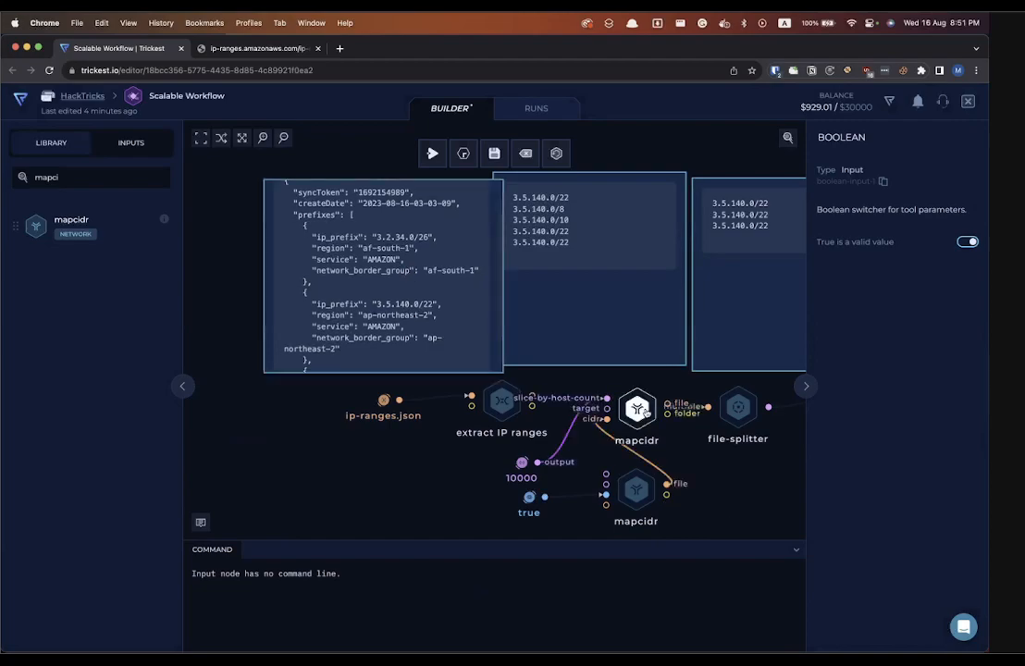
pyautogui.click(646, 413)
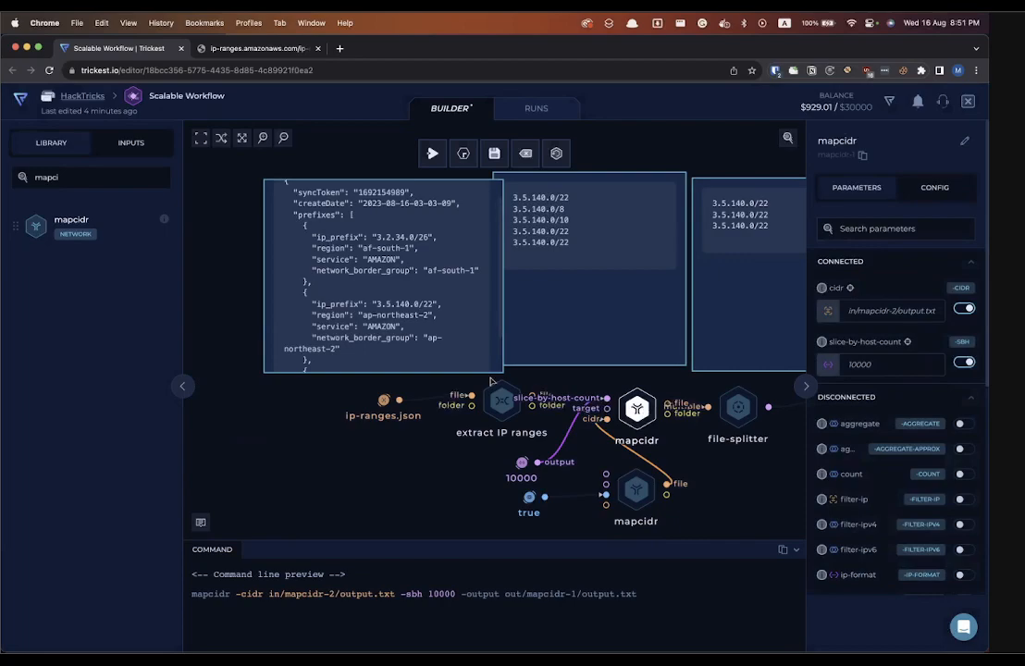
# Spread out the nodes so the second mapcidr and its true input sit between extract IP ranges and the slicing mapcidr.
pyautogui.moveTo(500, 404); pyautogui.dragTo(466, 406)
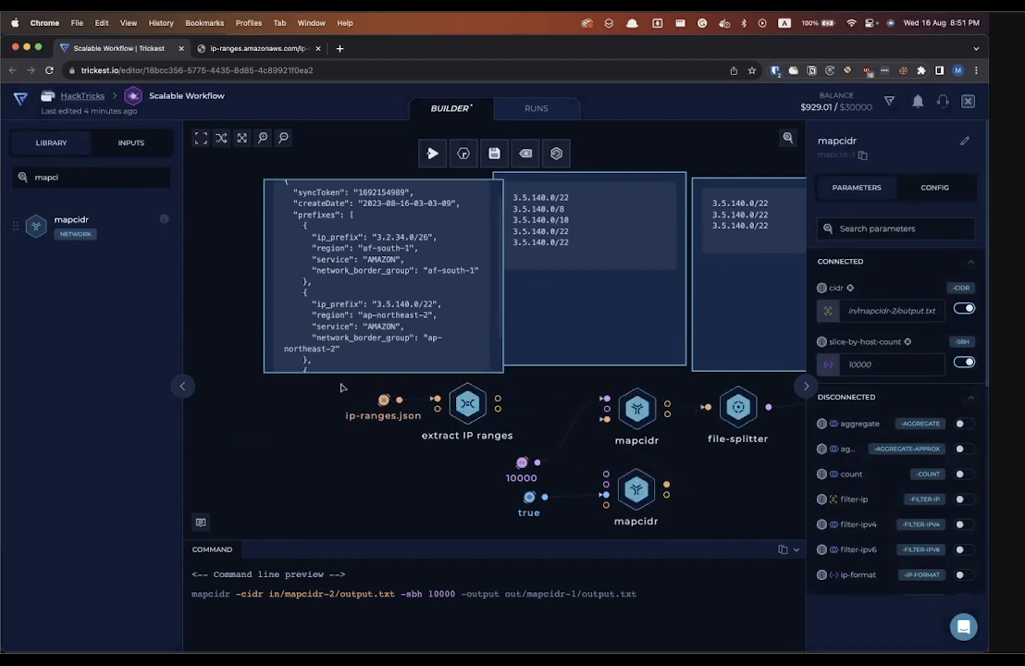
pyautogui.moveTo(468, 418); pyautogui.dragTo(374, 420)
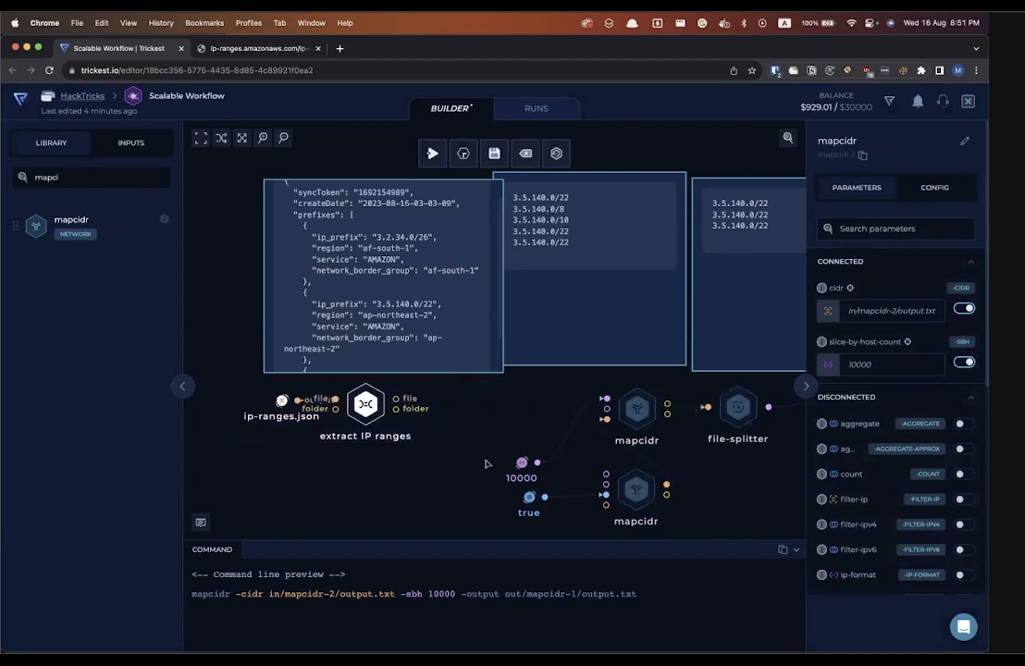
pyautogui.moveTo(516, 470); pyautogui.dragTo(553, 419)
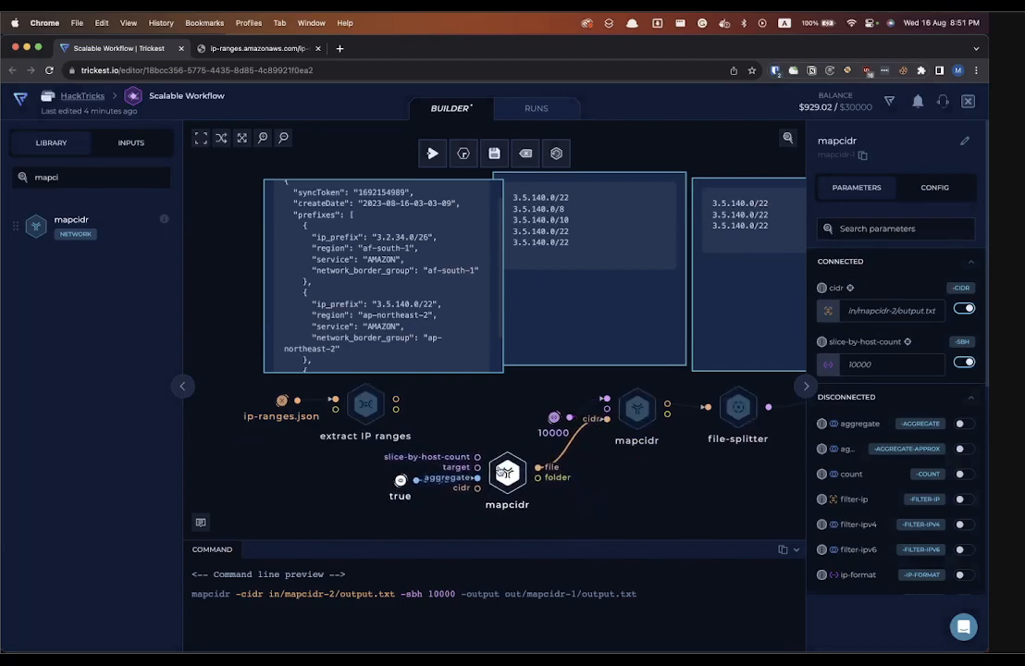
pyautogui.click(478, 417)
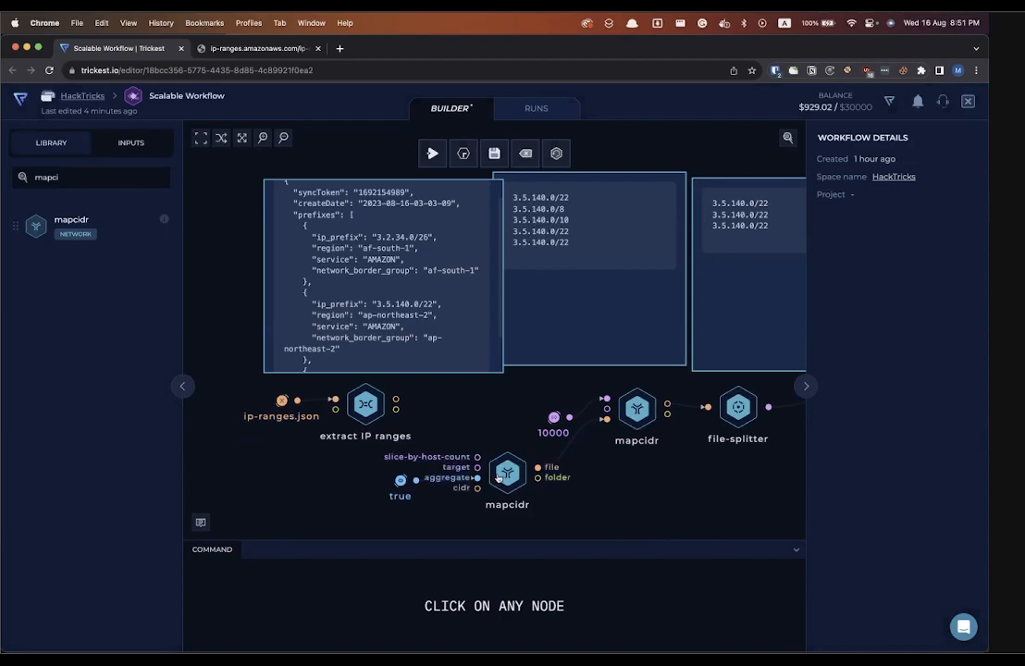
pyautogui.moveTo(517, 445); pyautogui.dragTo(407, 500)
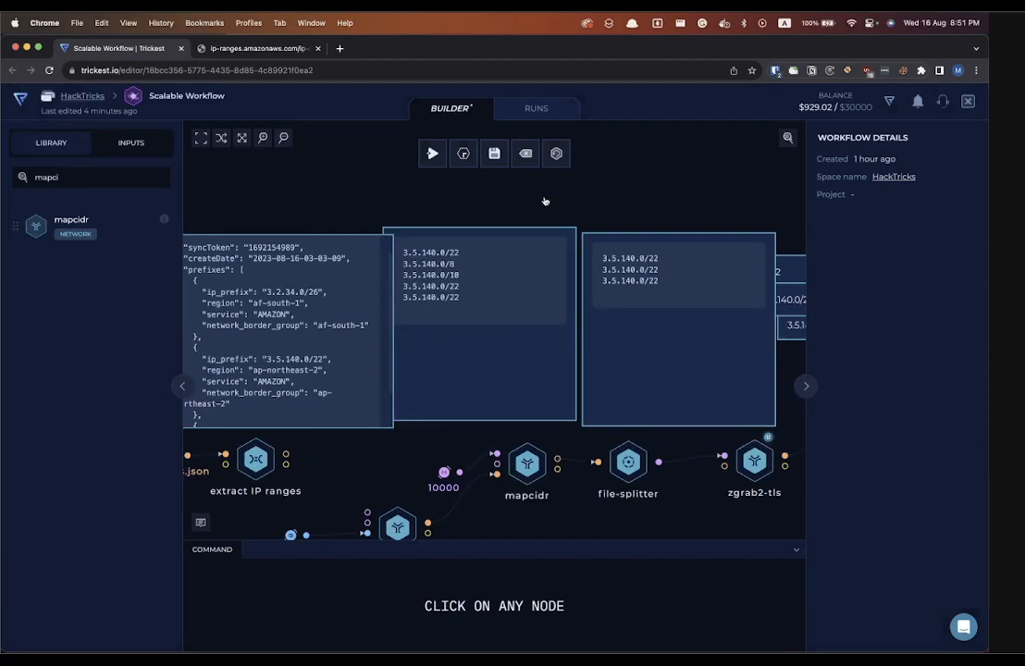
# Connect the file output of extract IP ranges to the cidr input of the aggregating mapcidr.
pyautogui.scroll(-5, 545, 201)
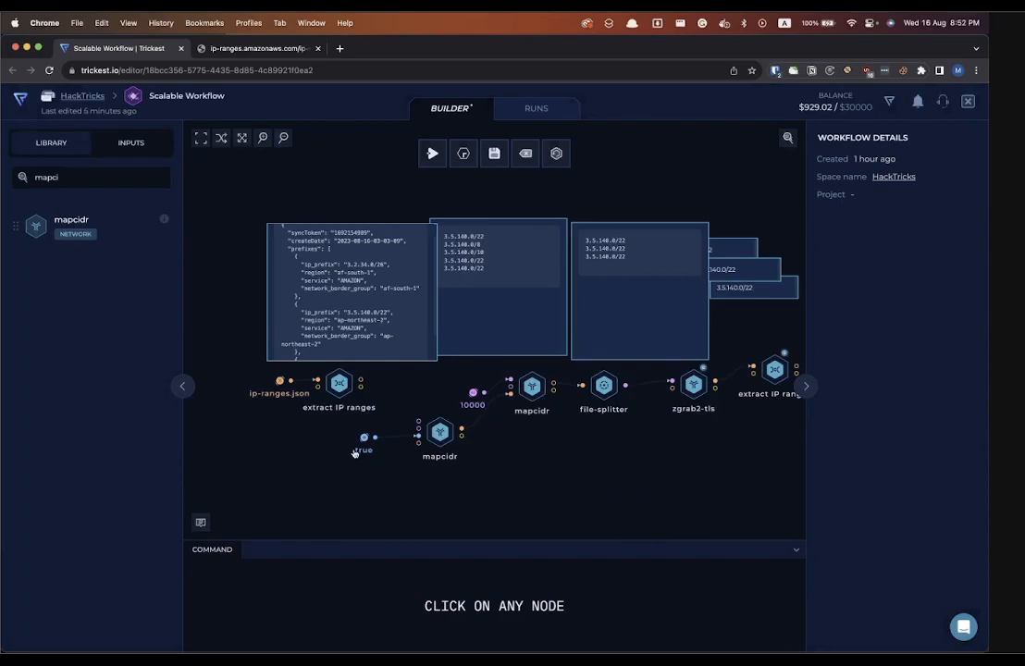
pyautogui.hscroll(4, 489, 412)
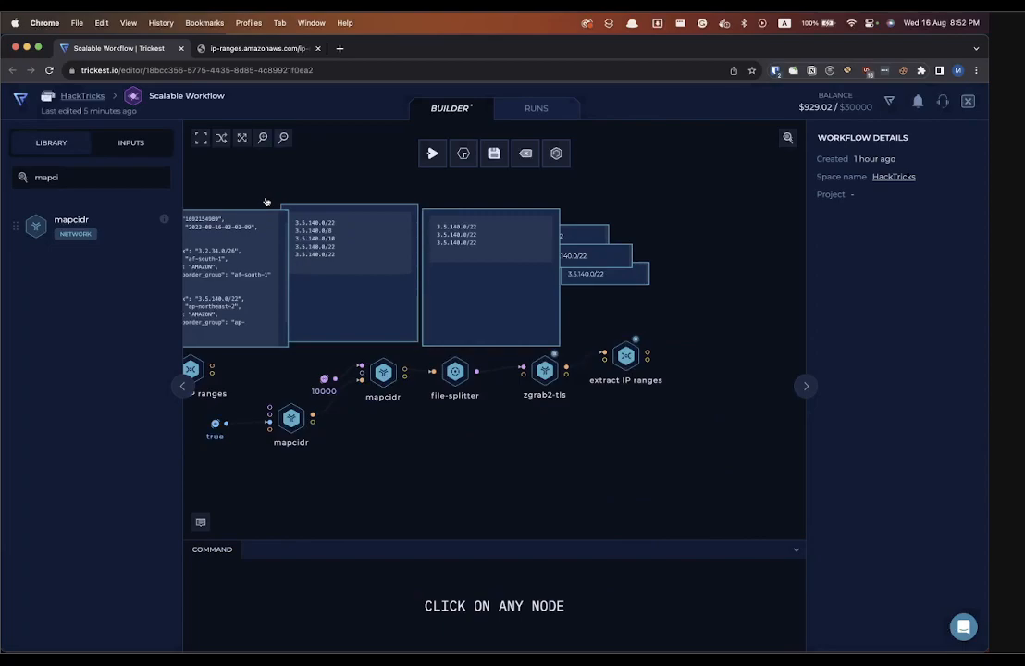
pyautogui.hscroll(-5, 262, 185)
pyautogui.hscroll(-1, 262, 184)
pyautogui.scroll(-2, 320, 364)
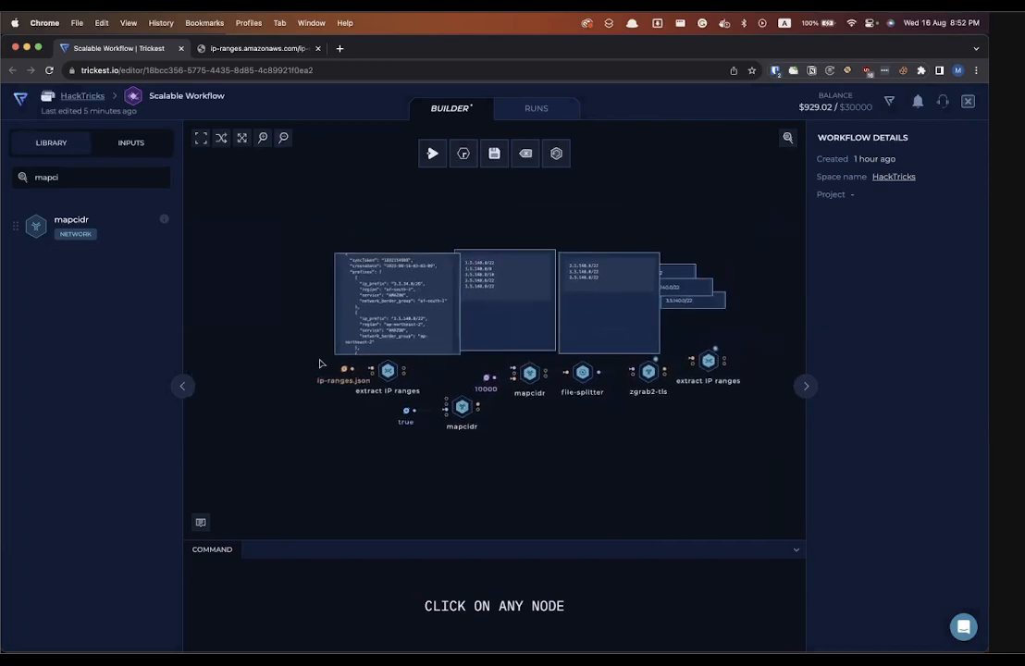
pyautogui.scroll(3, 320, 364)
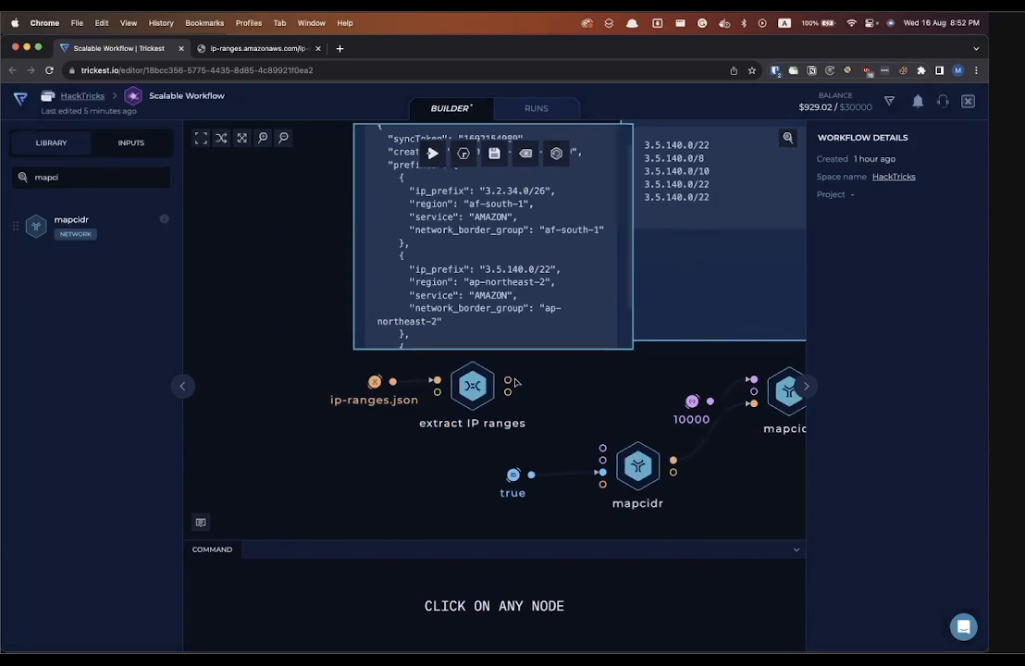
pyautogui.hscroll(1, 500, 385)
pyautogui.moveTo(477, 355); pyautogui.dragTo(573, 455)
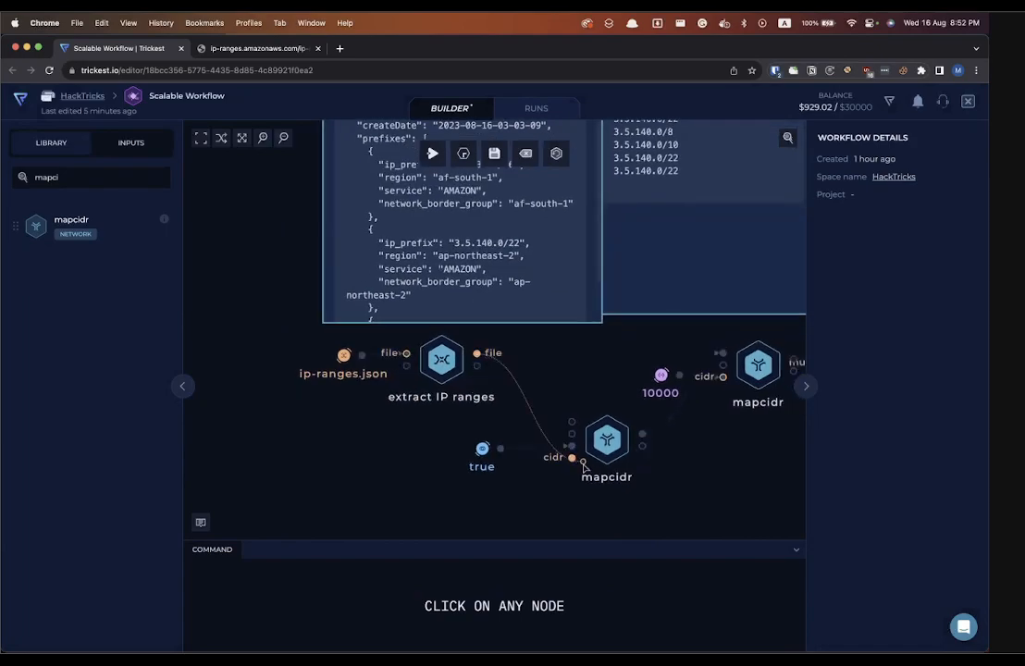
# Examine the rewired chain from ip-ranges.json through both mapcidr nodes, including the extract IP ranges script.
pyautogui.scroll(-4, 590, 454)
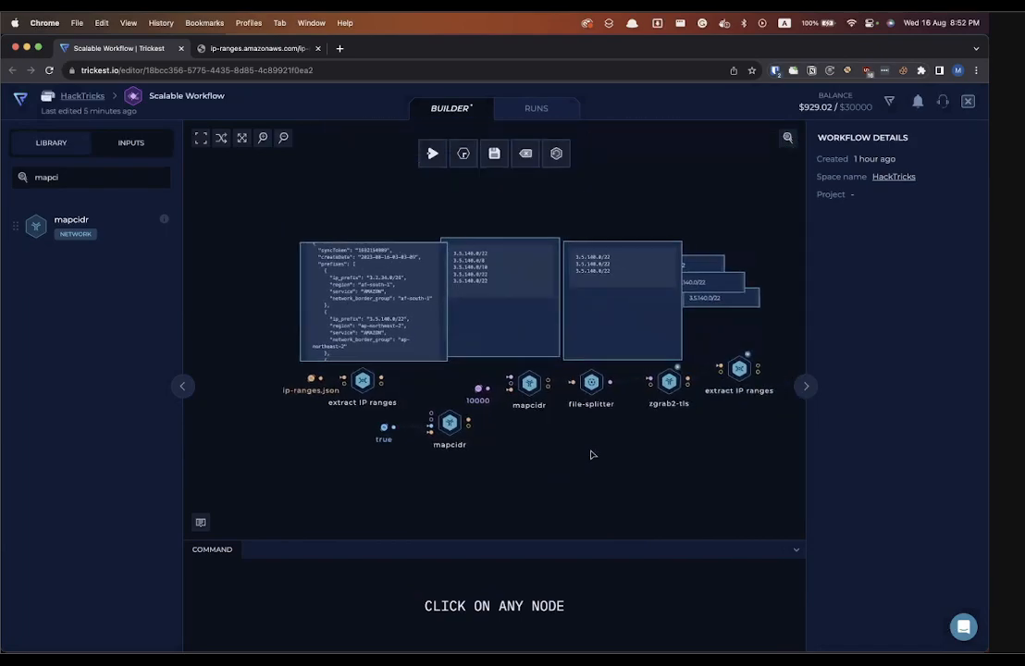
pyautogui.hscroll(1, 593, 455)
pyautogui.hscroll(-1, 328, 362)
pyautogui.scroll(5, 329, 361)
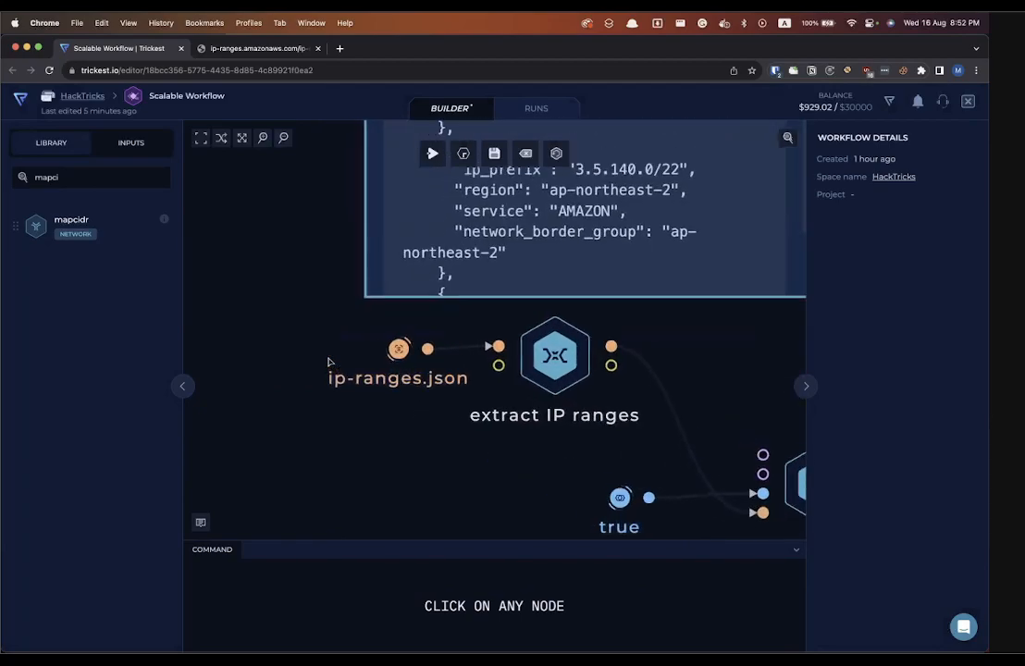
pyautogui.scroll(-3, 329, 359)
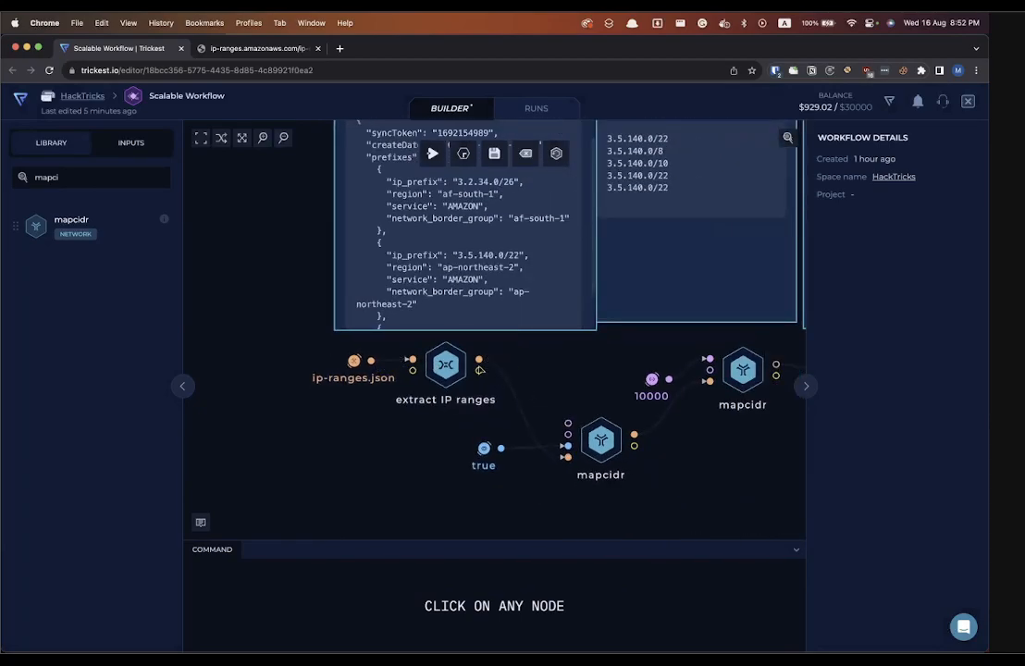
pyautogui.click(434, 365)
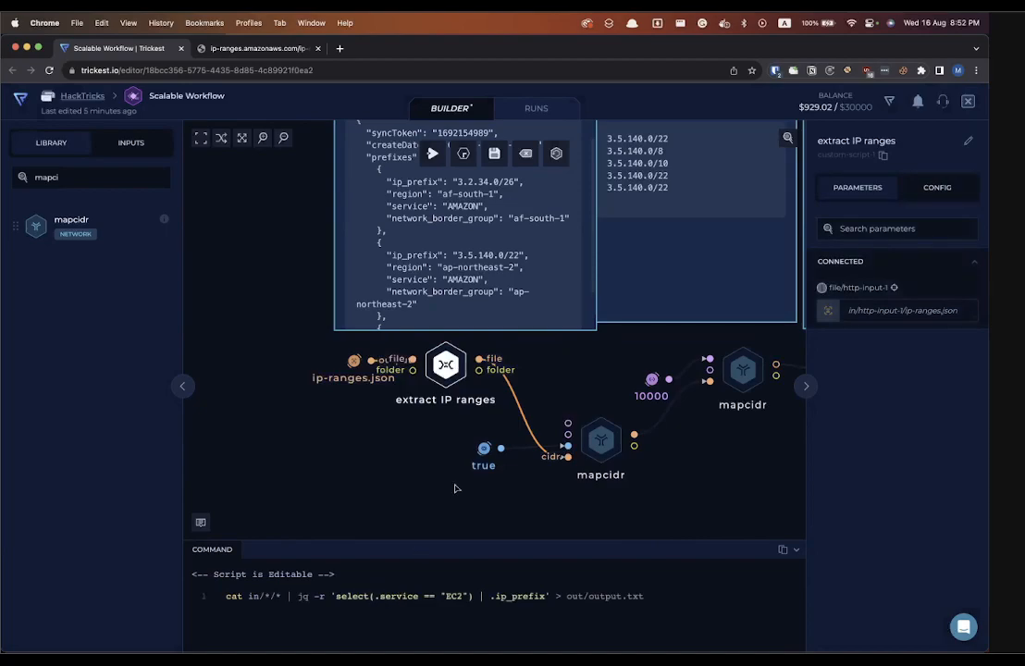
pyautogui.click(443, 437)
pyautogui.hscroll(5, 442, 437)
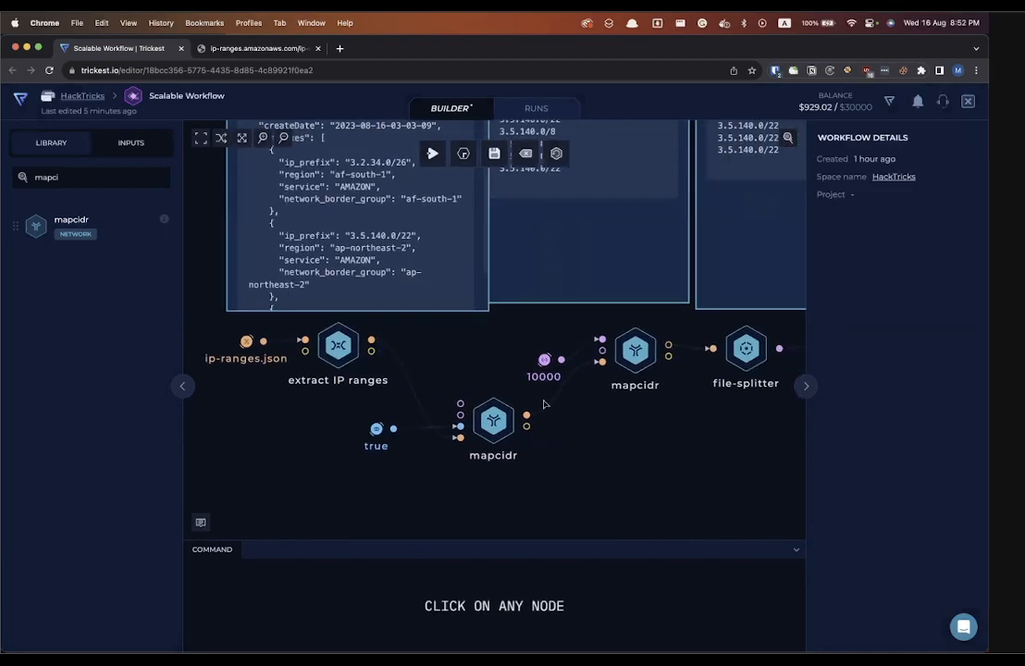
# Move file-splitter lower between the slicing mapcidr and zgrab2-tls, and open the zgrab2-tls parameters.
pyautogui.moveTo(630, 366); pyautogui.dragTo(641, 393)
pyautogui.click(643, 394)
pyautogui.hscroll(2, 643, 394)
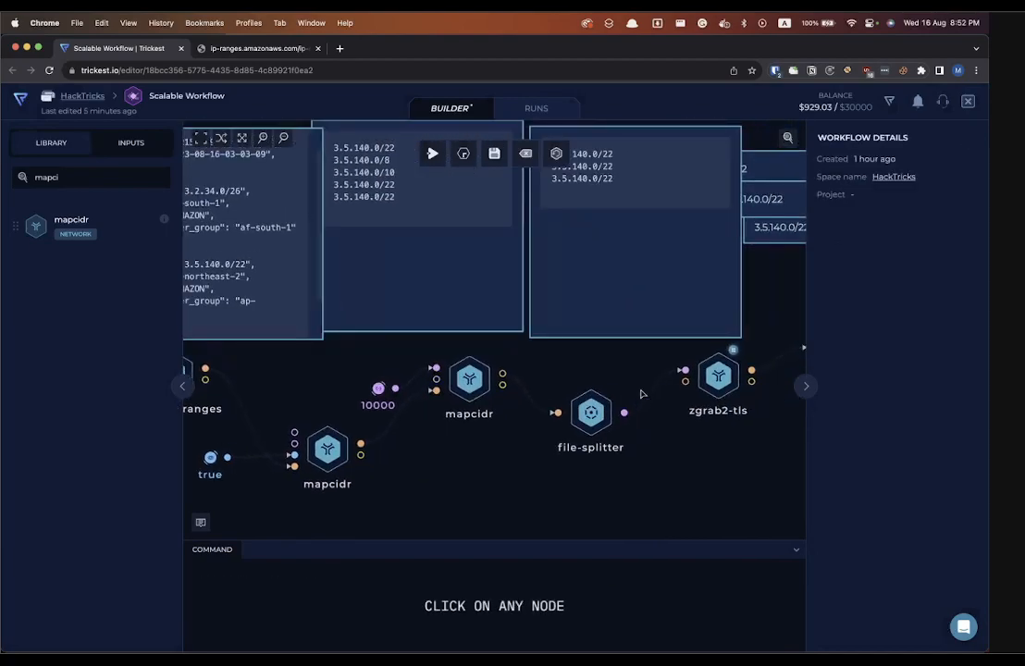
pyautogui.hscroll(3, 578, 381)
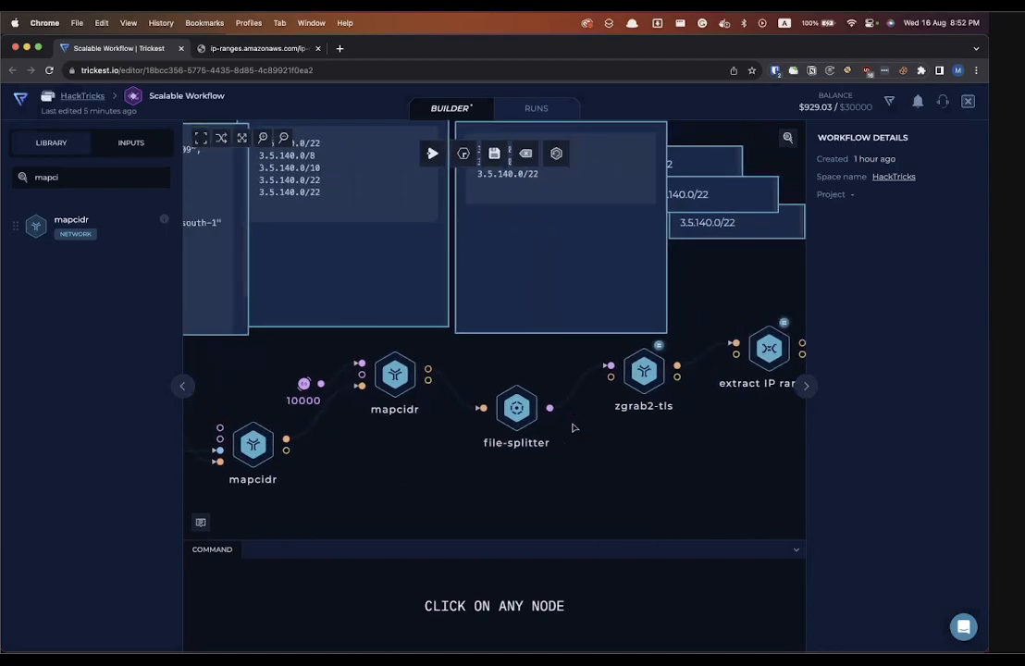
pyautogui.click(642, 372)
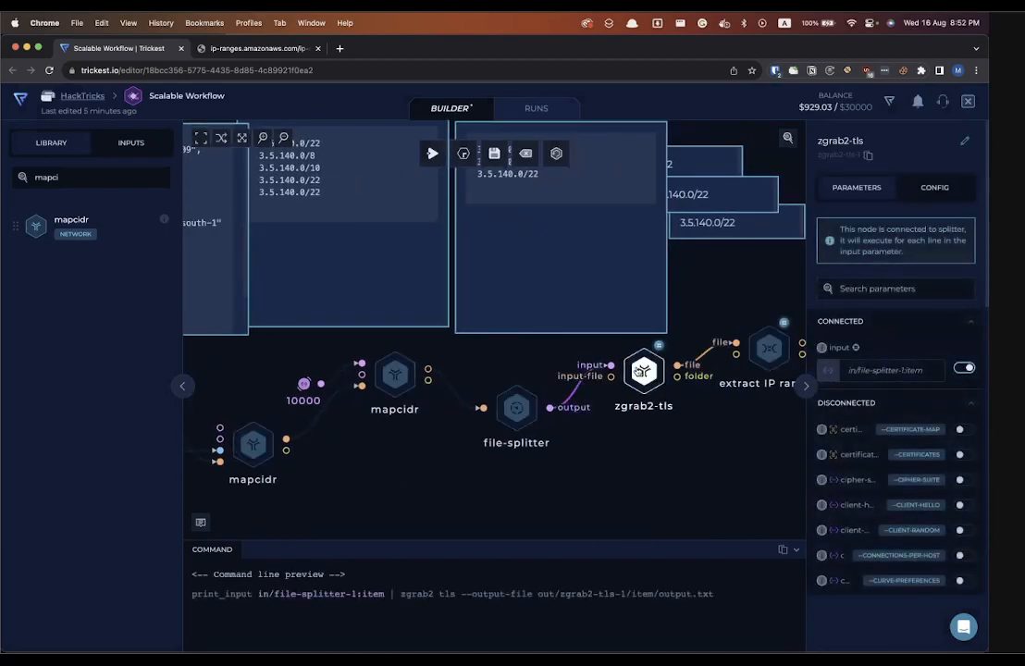
# Move zgrab2-tls up beside the final extract IP ranges node and look through its connected and disconnected parameters.
pyautogui.hscroll(3, 637, 370)
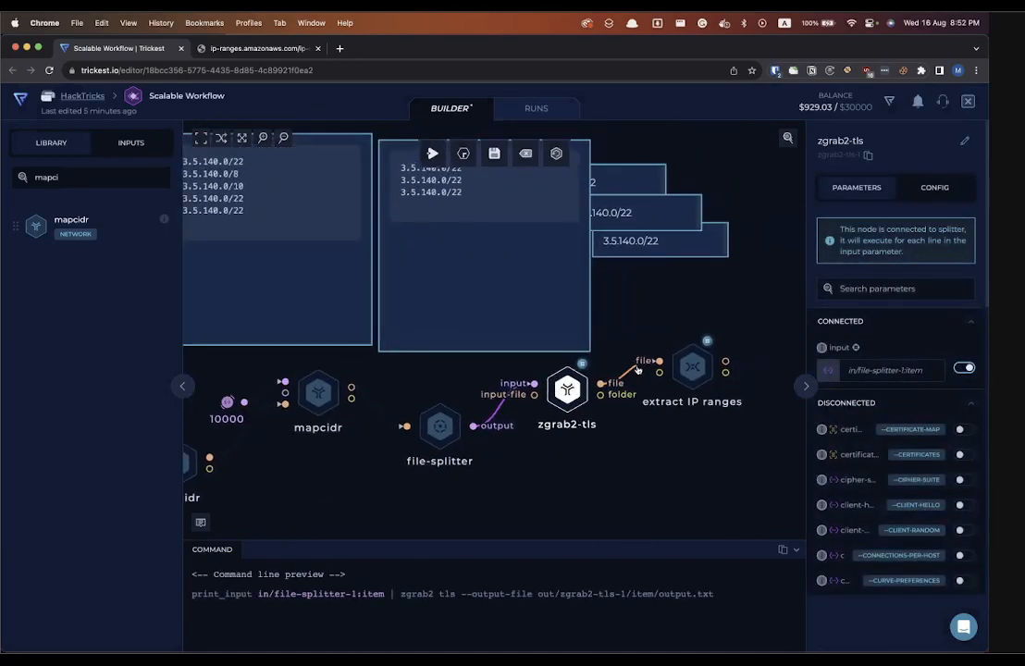
pyautogui.click(450, 407)
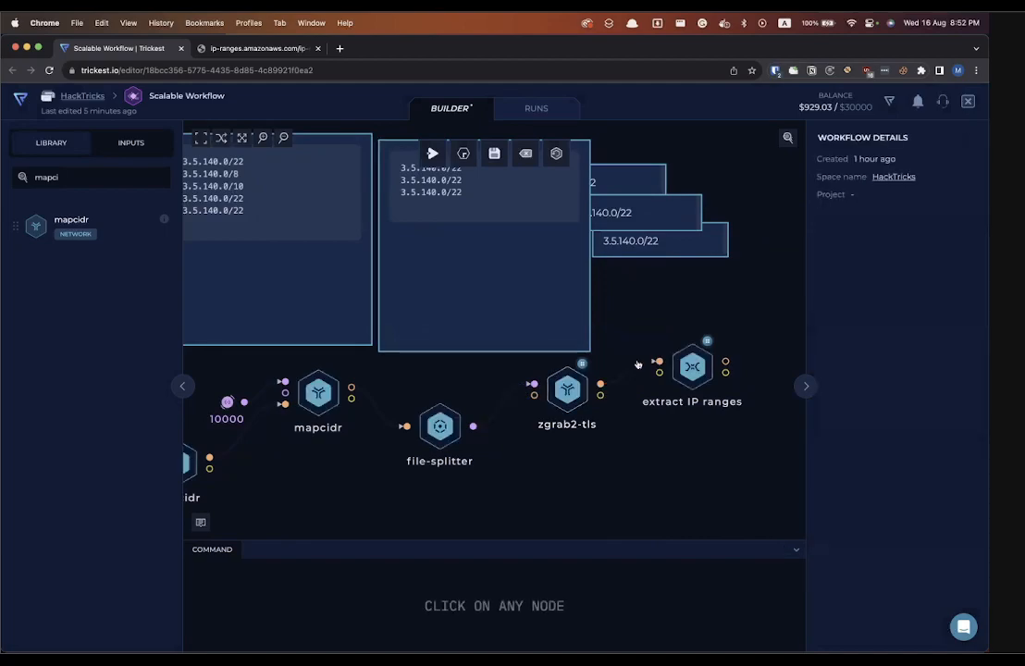
pyautogui.moveTo(567, 393); pyautogui.dragTo(581, 372)
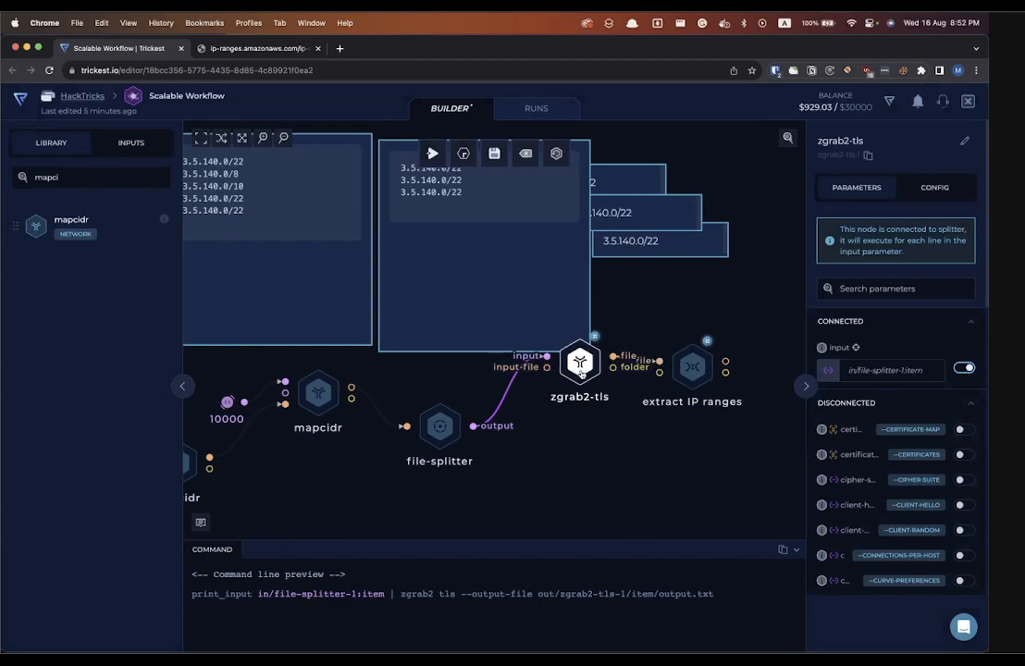
pyautogui.scroll(-10, 893, 358)
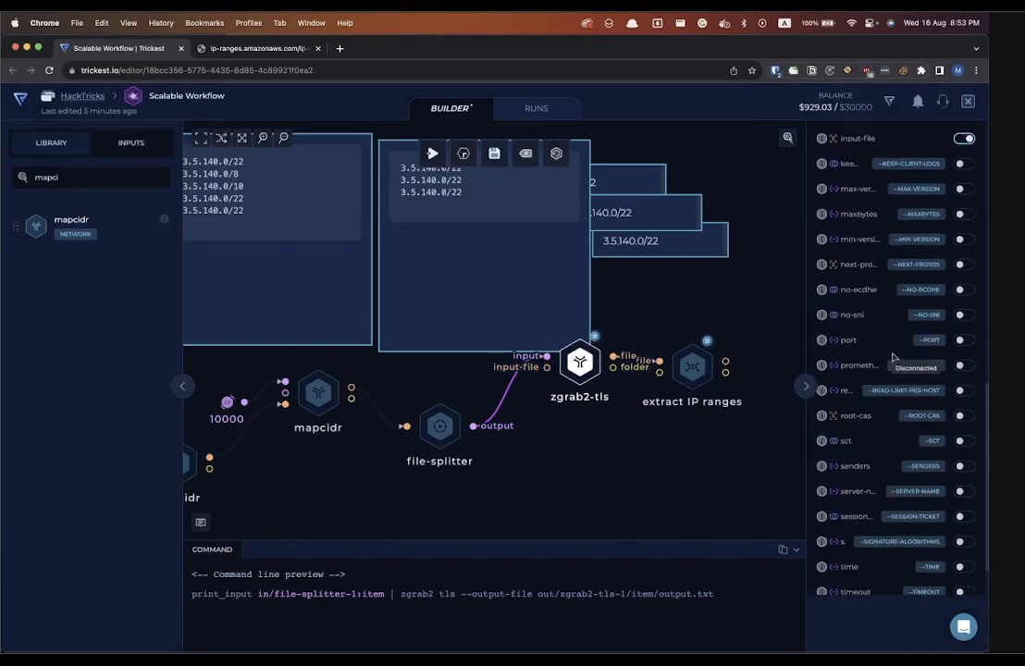
pyautogui.scroll(3, 894, 357)
pyautogui.scroll(2, 894, 357)
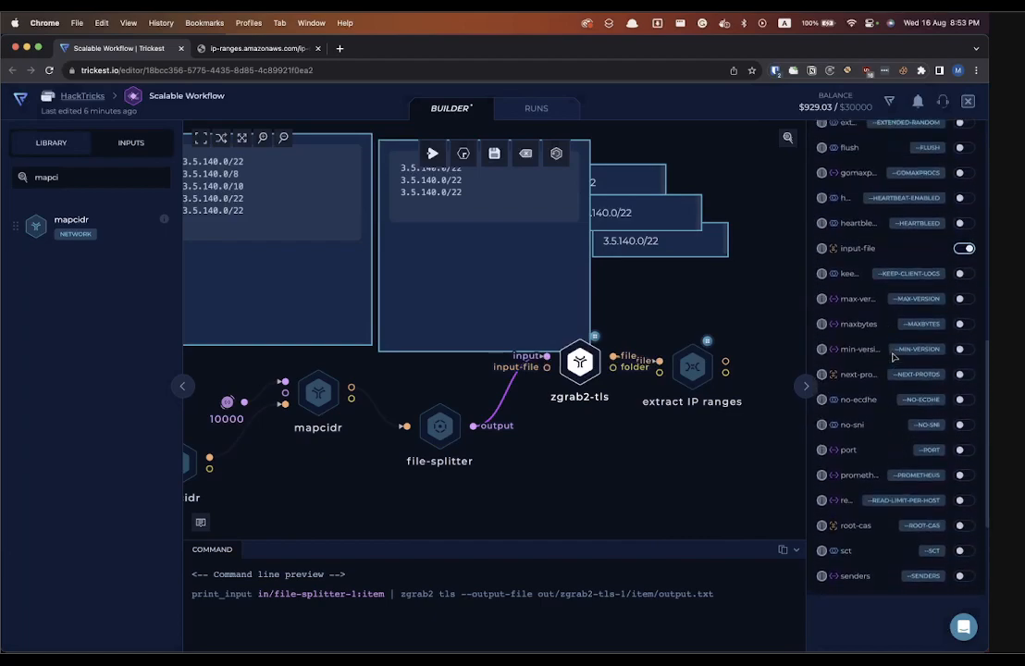
pyautogui.scroll(9, 894, 357)
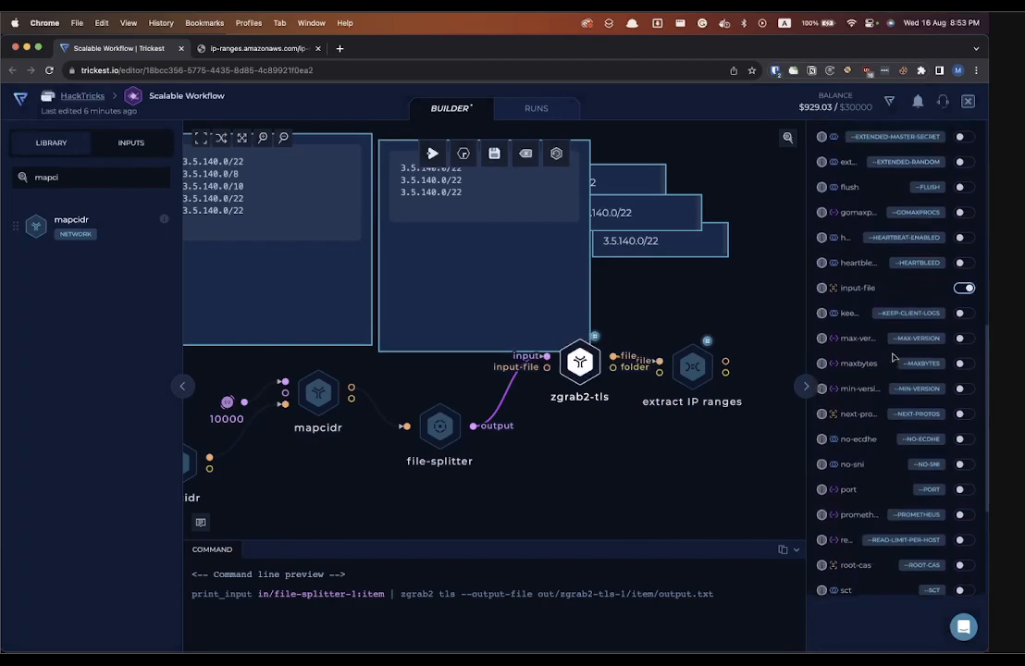
pyautogui.scroll(8, 894, 357)
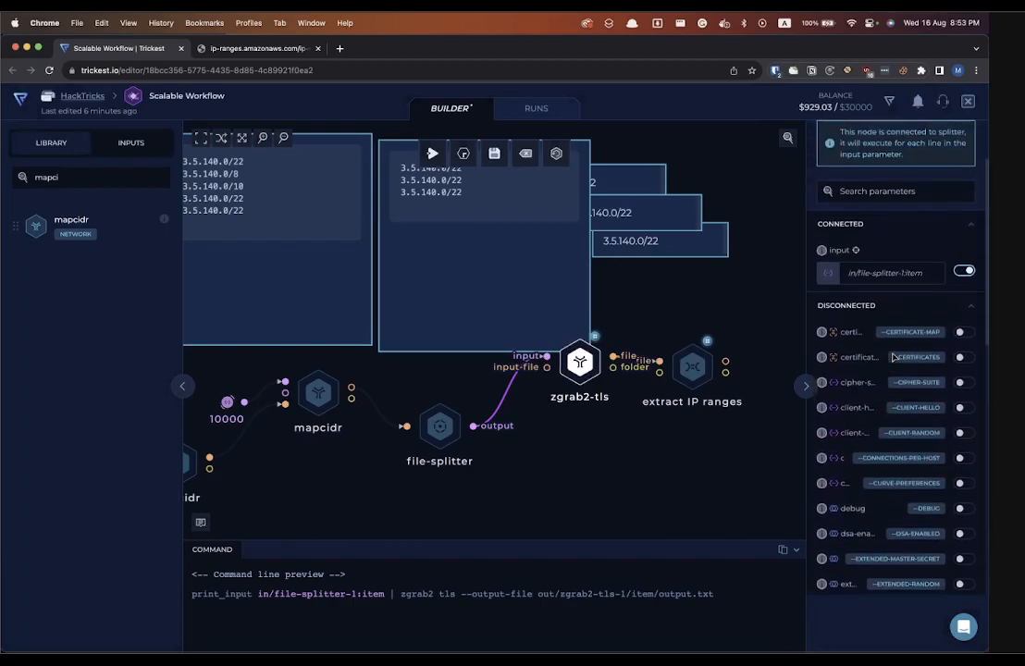
pyautogui.click(700, 315)
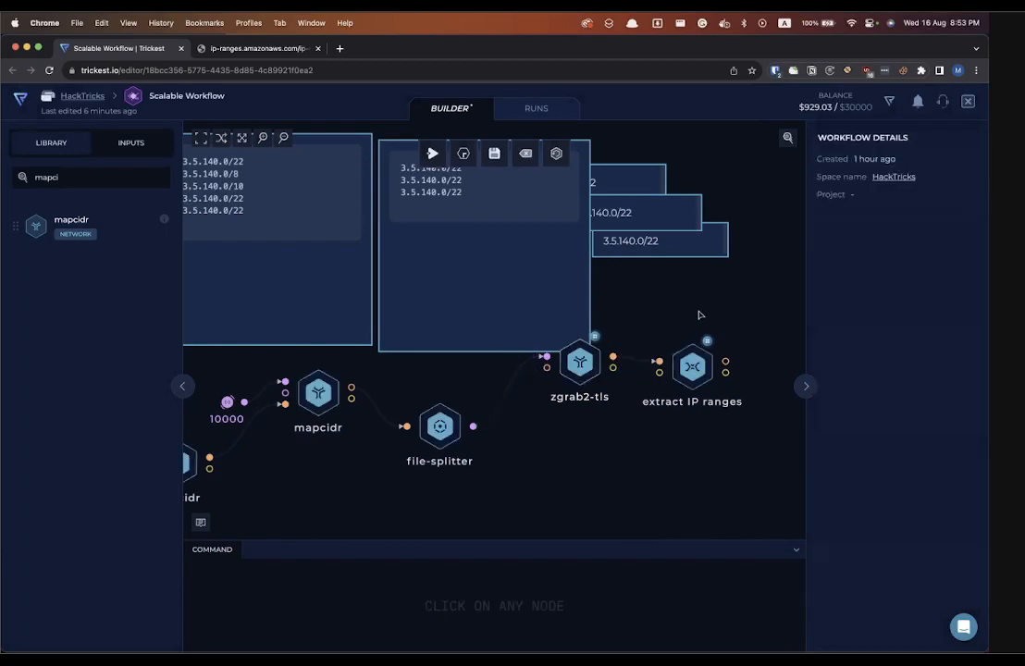
# Examine the whole workflow from ip-ranges.json to the final extract IP ranges node alongside the sample data notes.
pyautogui.scroll(-5, 700, 315)
pyautogui.scroll(3, 700, 315)
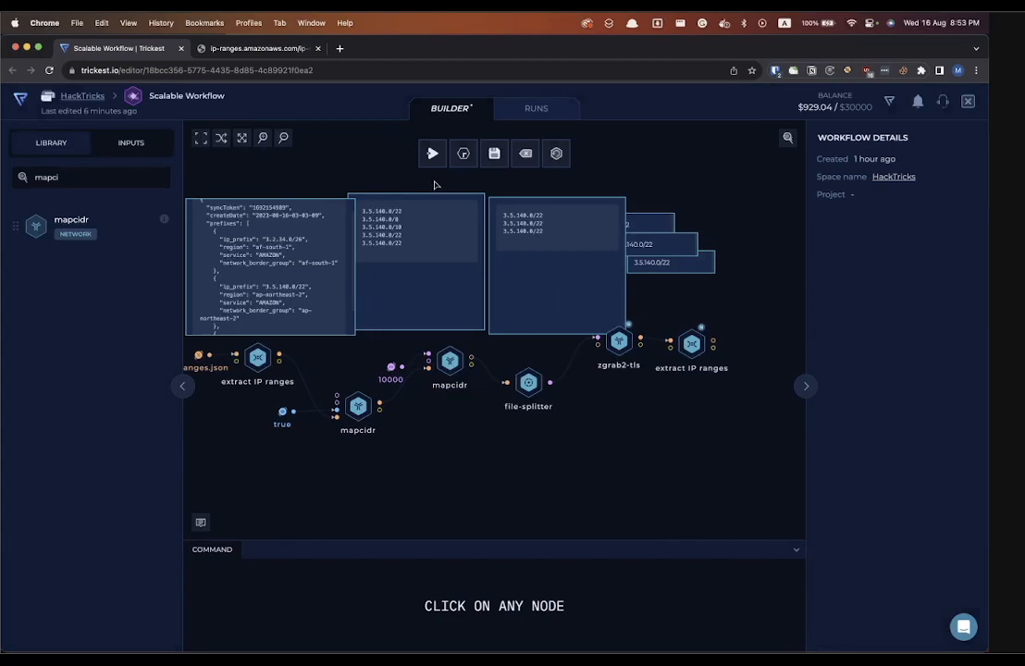
pyautogui.scroll(3, 434, 185)
pyautogui.scroll(-4, 430, 188)
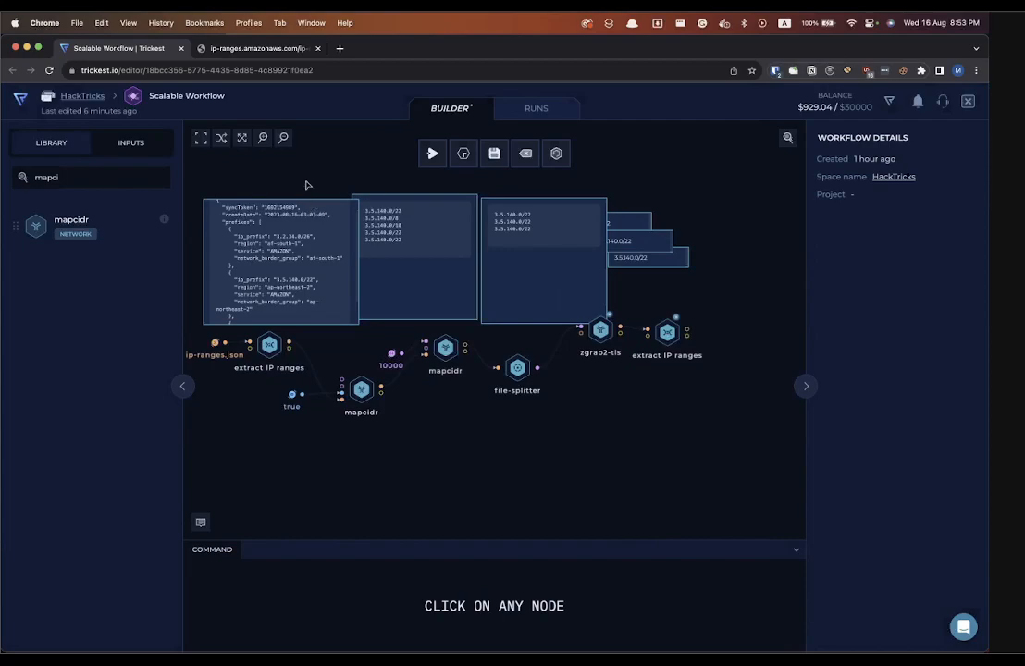
pyautogui.hscroll(-5, 307, 185)
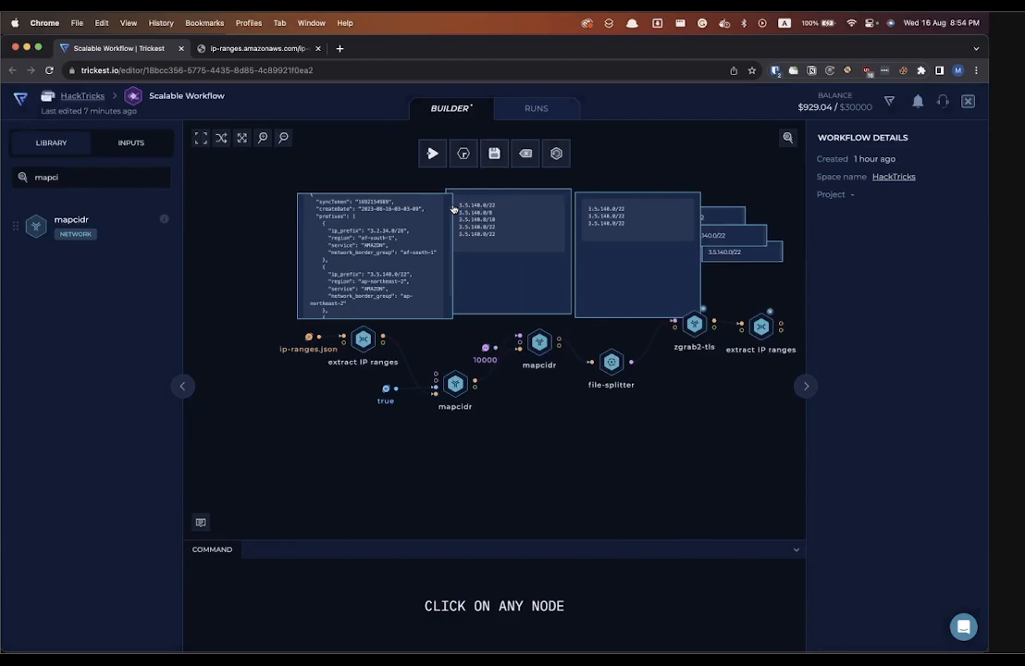
pyautogui.hscroll(3, 418, 185)
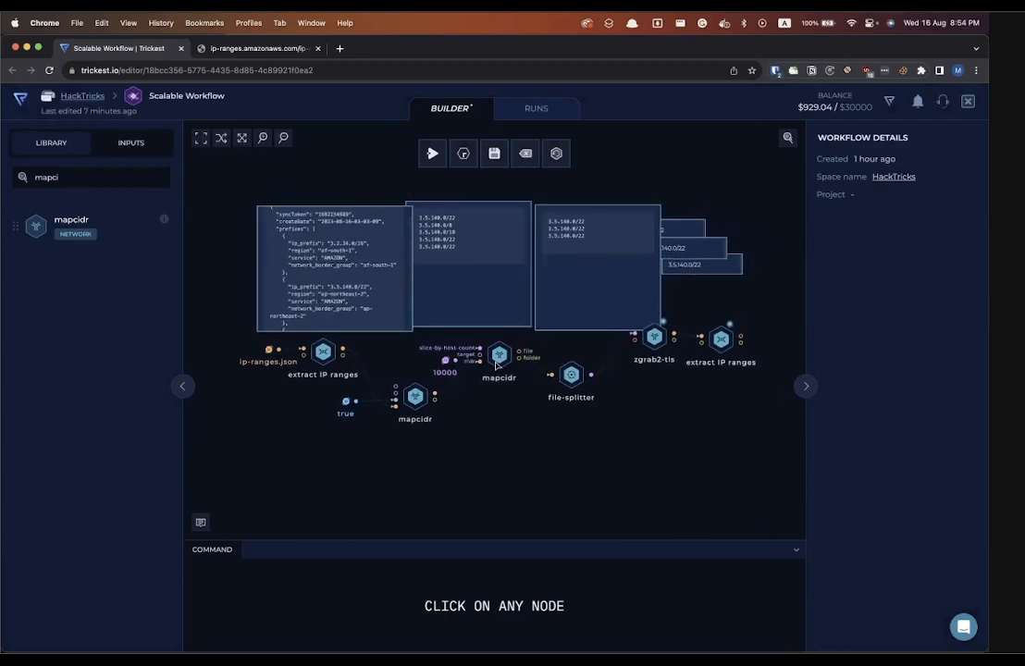
pyautogui.scroll(-3, 494, 362)
pyautogui.moveTo(738, 452); pyautogui.dragTo(275, 304)
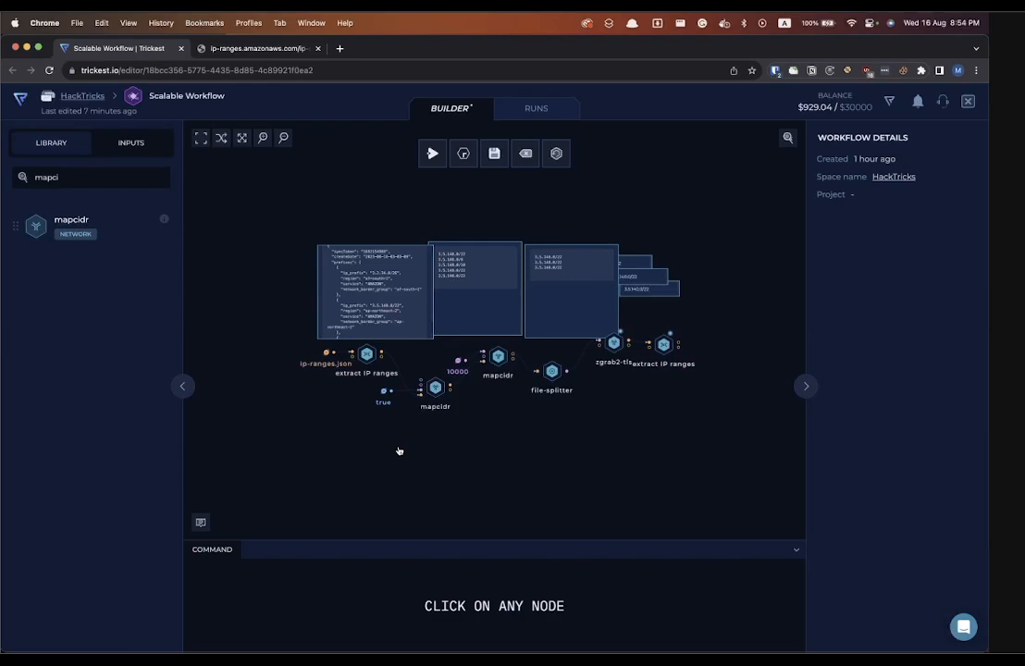
pyautogui.scroll(3, 489, 405)
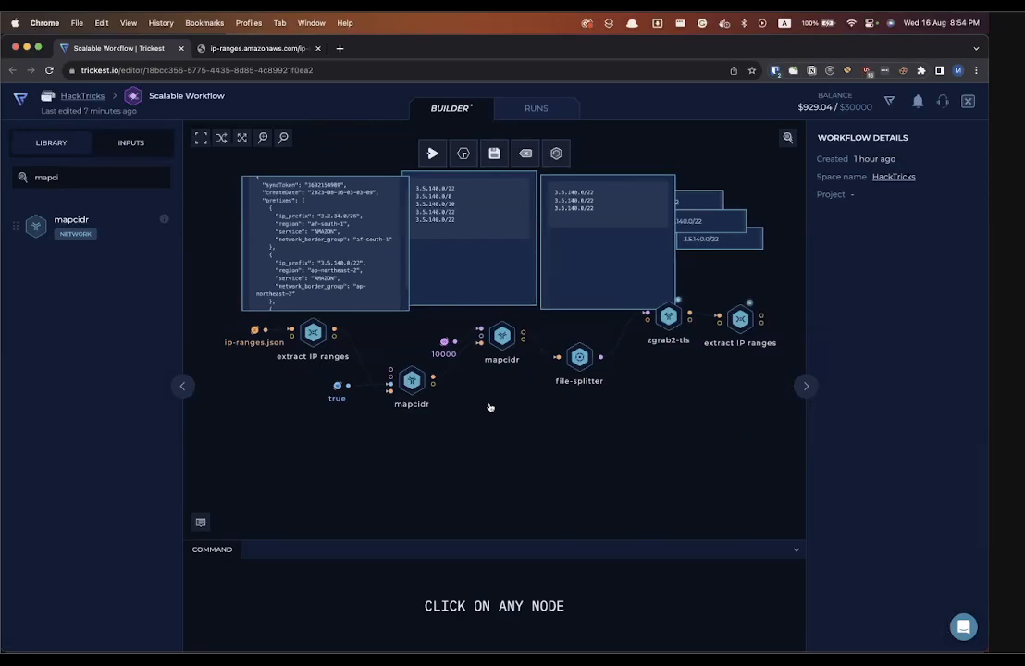
pyautogui.scroll(-2, 489, 407)
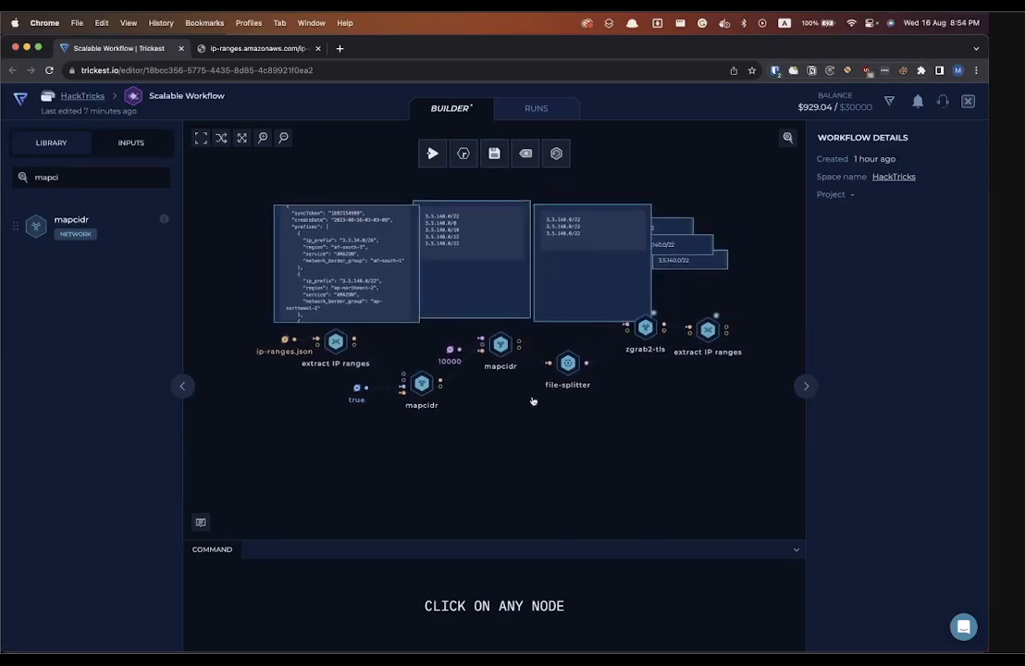
# Nudge file-splitter up and auto-arrange all workflow nodes.
pyautogui.moveTo(566, 367); pyautogui.dragTo(571, 358)
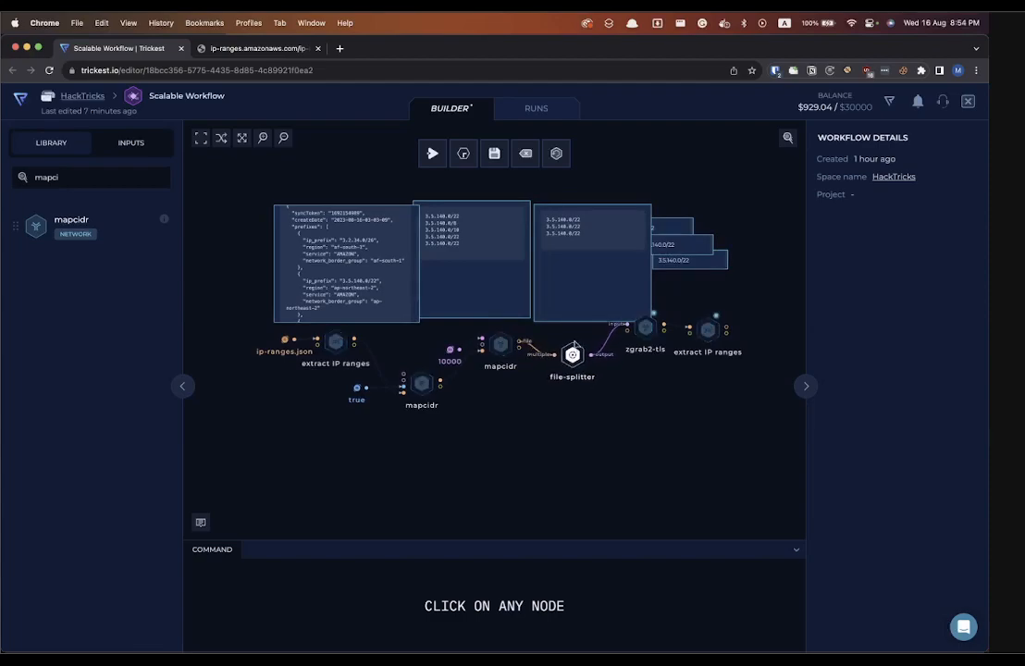
pyautogui.scroll(-2, 568, 338)
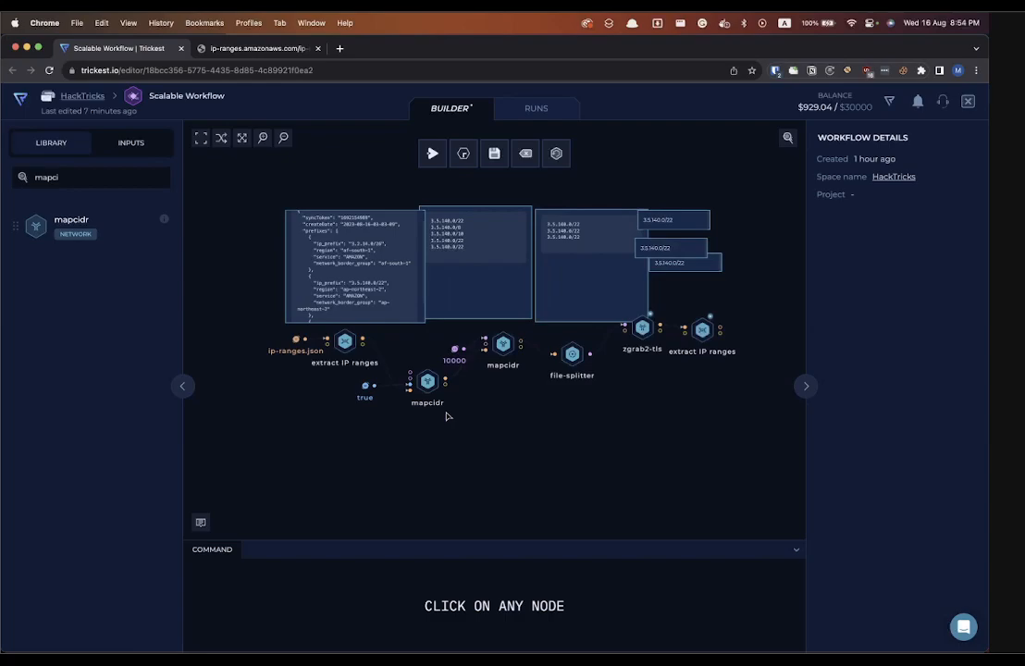
pyautogui.click(428, 382)
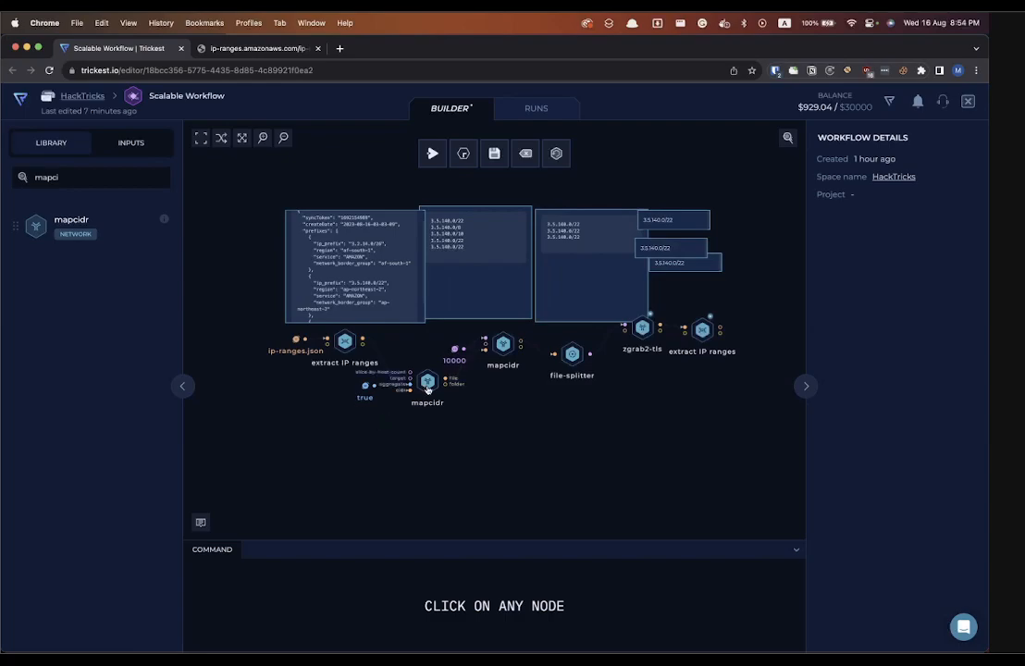
pyautogui.click(403, 439)
pyautogui.click(221, 137)
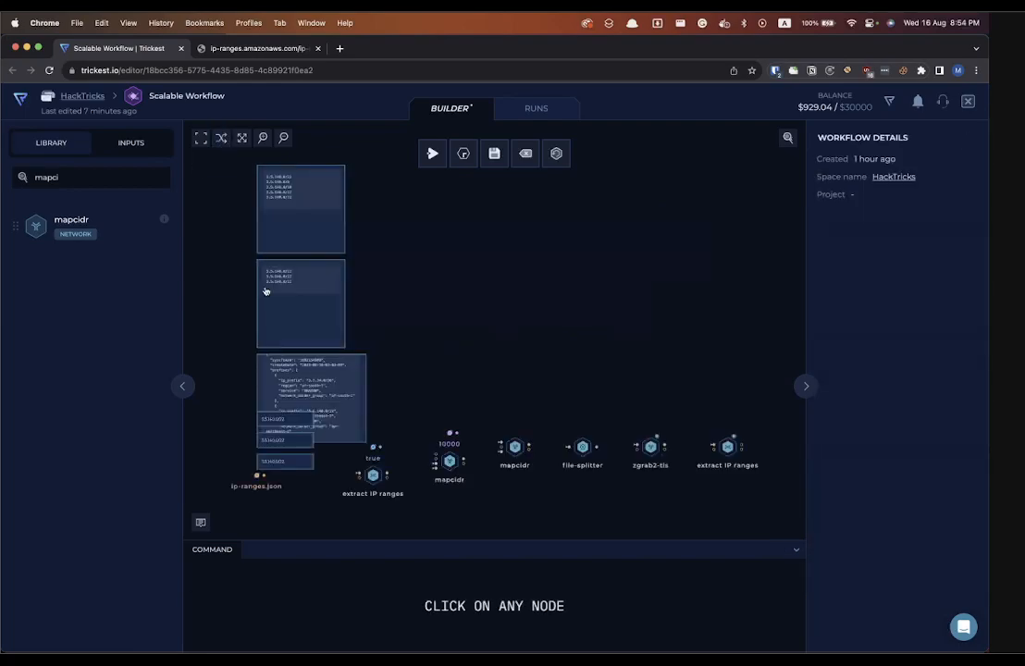
# Examine the arranged chain and inspect the parameters and command preview of the slicing mapcidr.
pyautogui.scroll(-3, 387, 401)
pyautogui.scroll(5, 375, 402)
pyautogui.scroll(-5, 356, 405)
pyautogui.scroll(2, 363, 414)
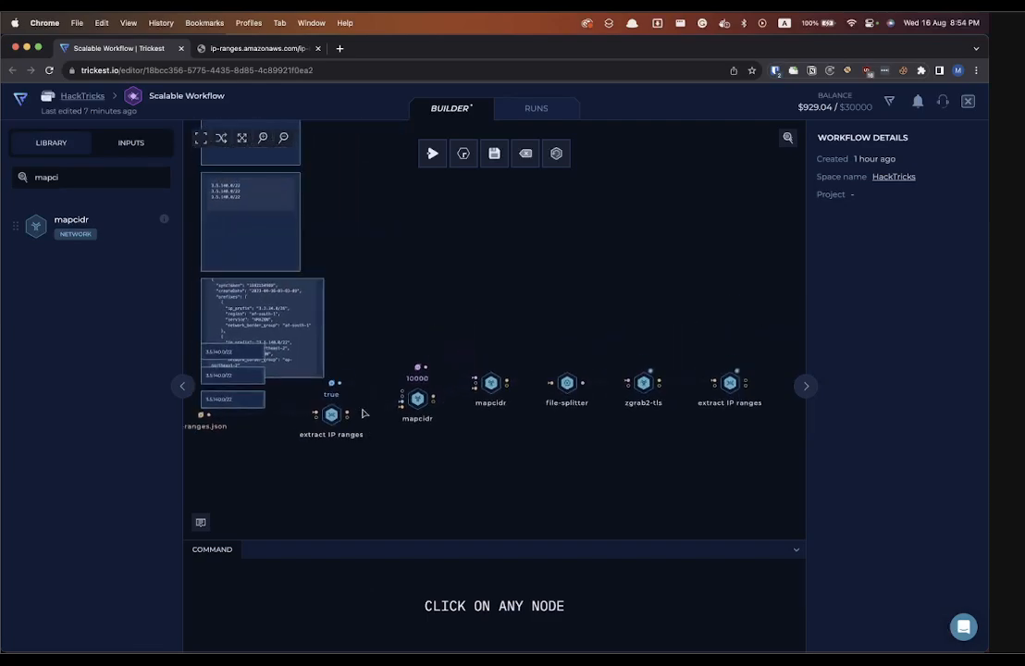
pyautogui.hscroll(2, 371, 414)
pyautogui.scroll(4, 369, 419)
pyautogui.hscroll(-3, 367, 415)
pyautogui.hscroll(5, 367, 413)
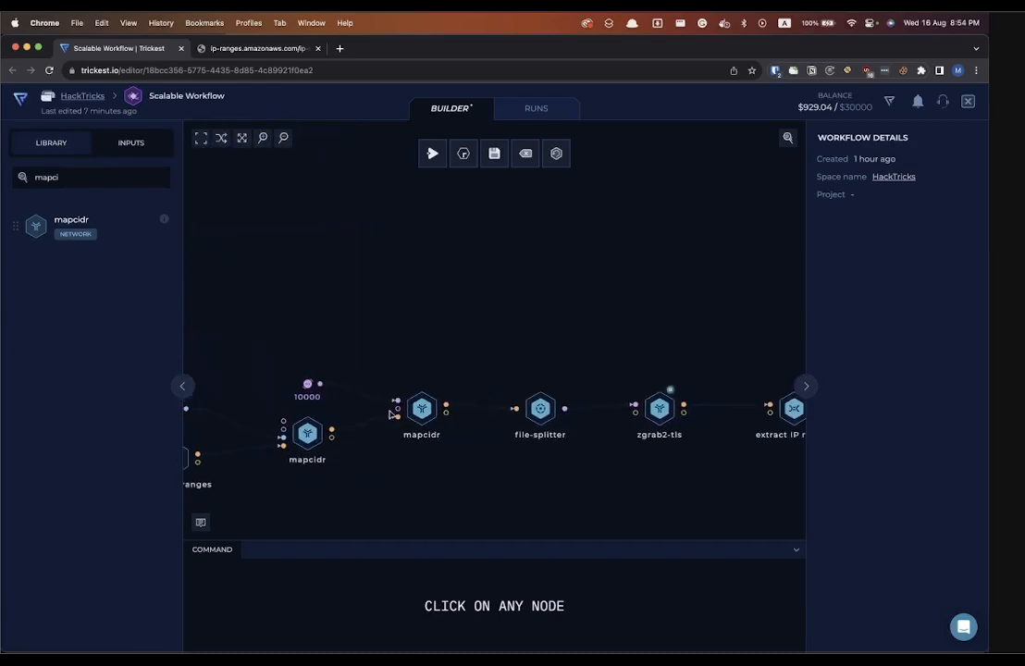
pyautogui.click(424, 408)
pyautogui.scroll(-2, 411, 408)
pyautogui.hscroll(4, 412, 407)
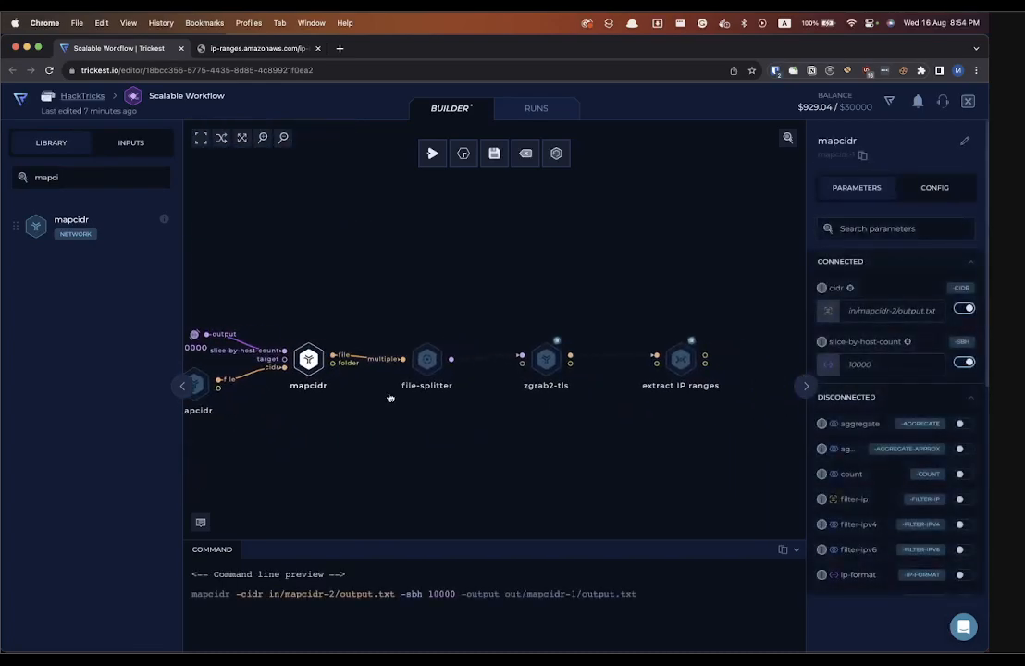
# Deselect the slicing mapcidr and look over the chain through file-splitter and zgrab2-tls to the final extract IP ranges node.
pyautogui.click(389, 398)
pyautogui.hscroll(3, 413, 397)
pyautogui.scroll(-1, 436, 396)
pyautogui.moveTo(454, 372); pyautogui.dragTo(400, 353)
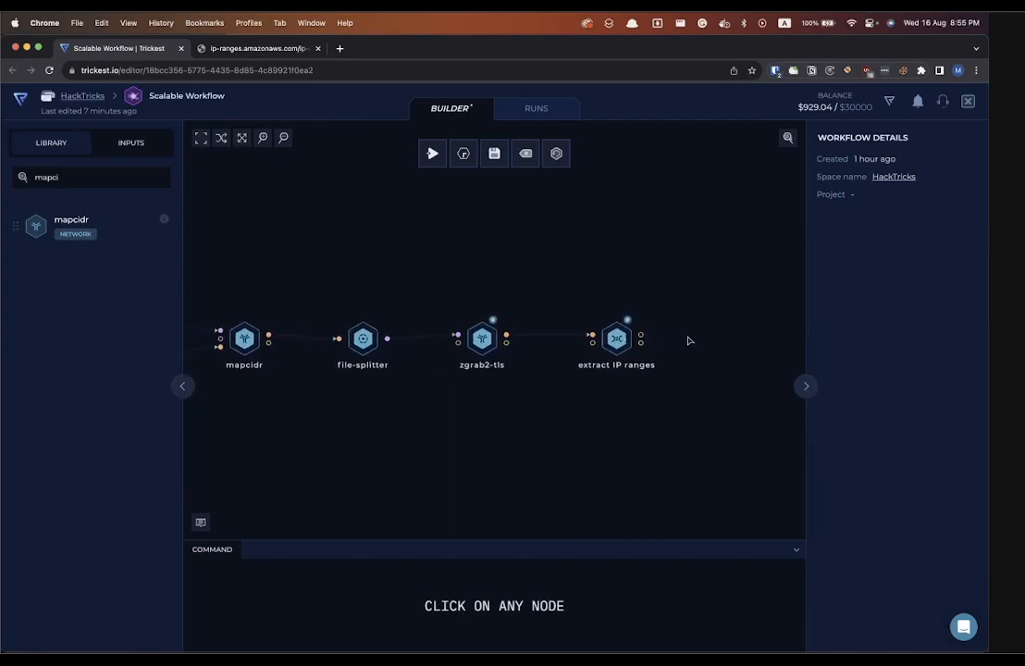
pyautogui.hscroll(-4, 683, 364)
pyautogui.hscroll(3, 683, 363)
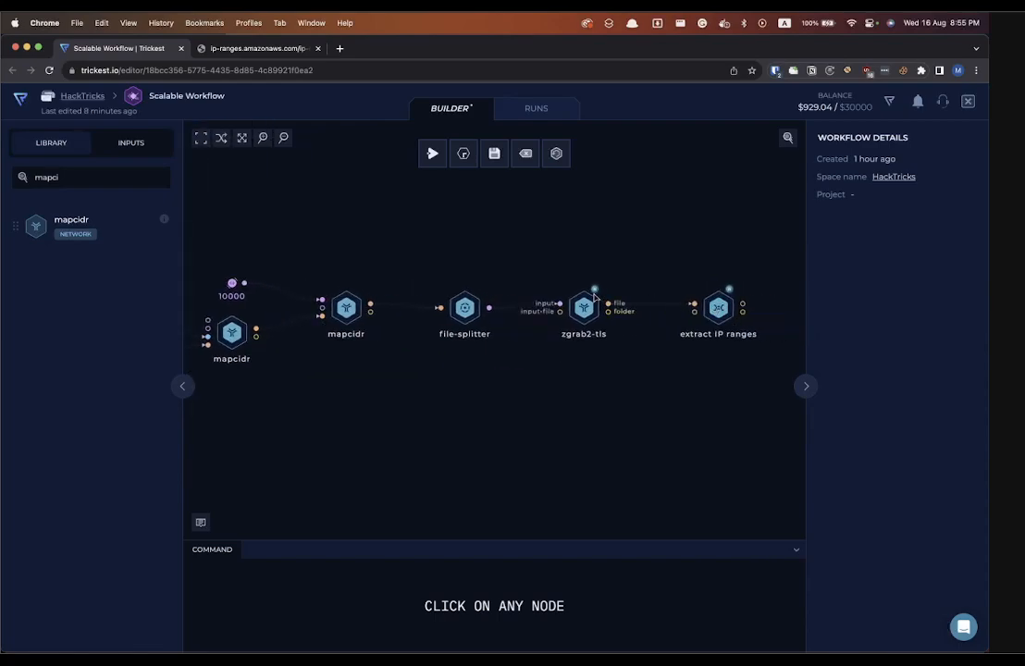
pyautogui.hscroll(-6, 662, 311)
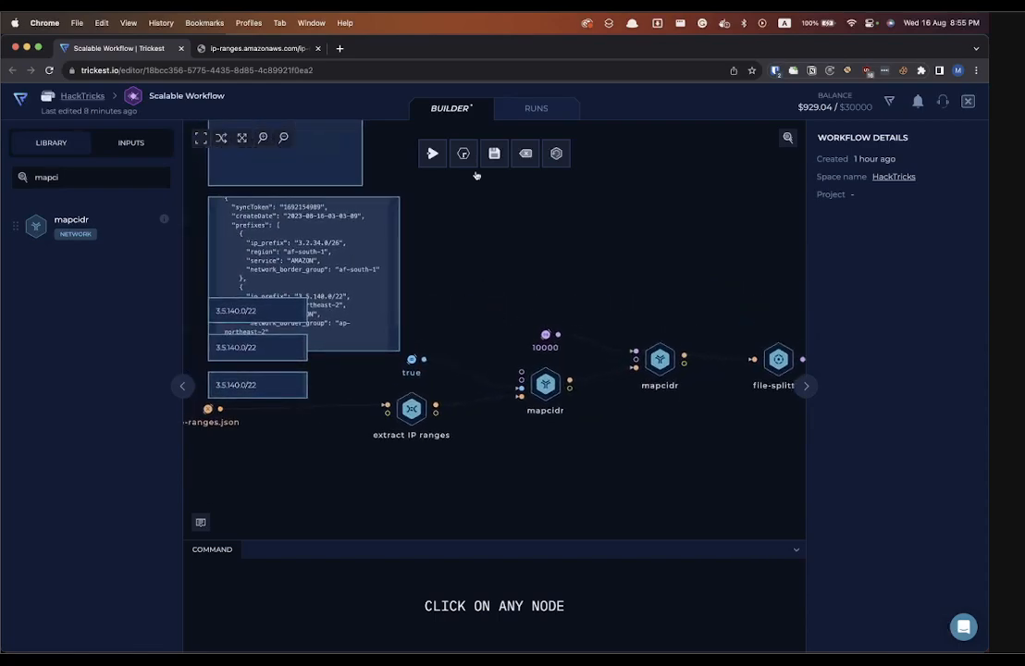
# Execute the workflow with 10 small machines and 10 large machines, and bring its nodes into view in the run.
pyautogui.click(432, 154)
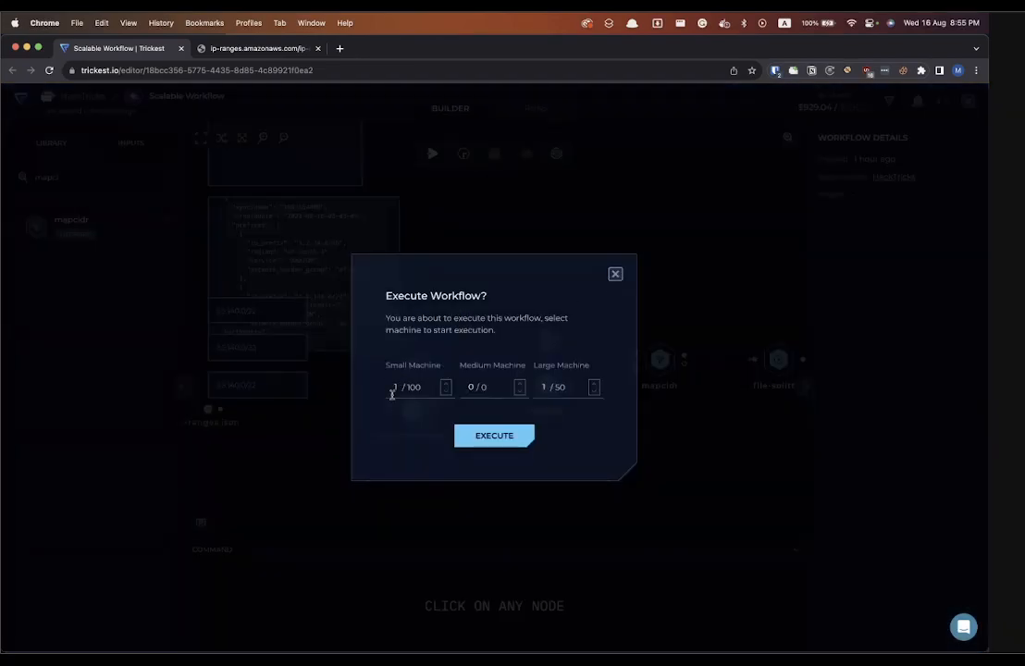
pyautogui.write('10')
pyautogui.click(541, 386)
pyautogui.write('10')
pyautogui.click(506, 437)
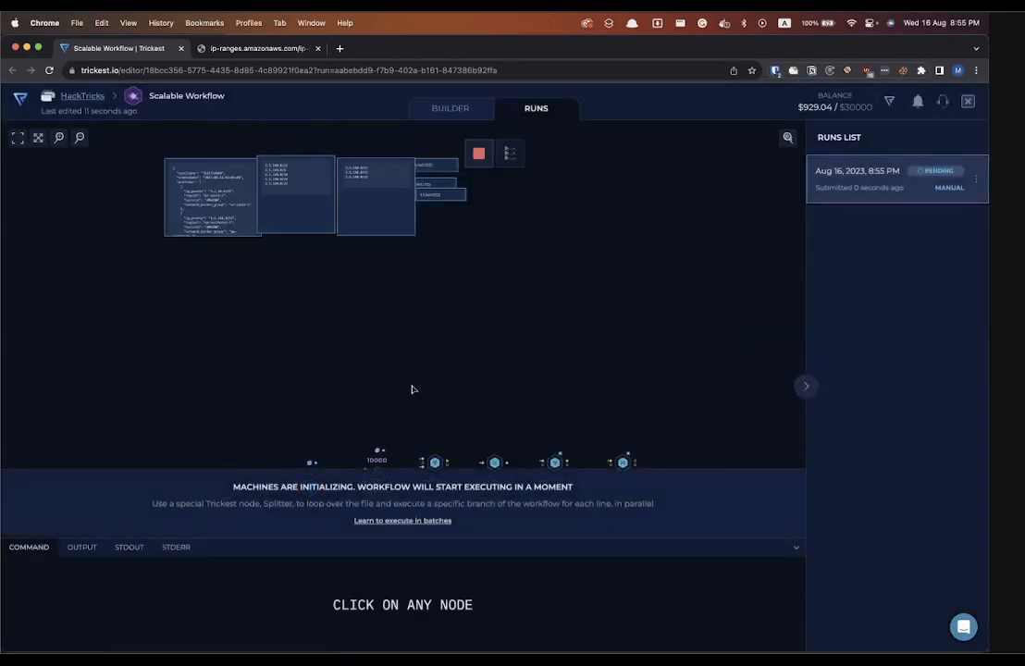
pyautogui.scroll(3, 266, 366)
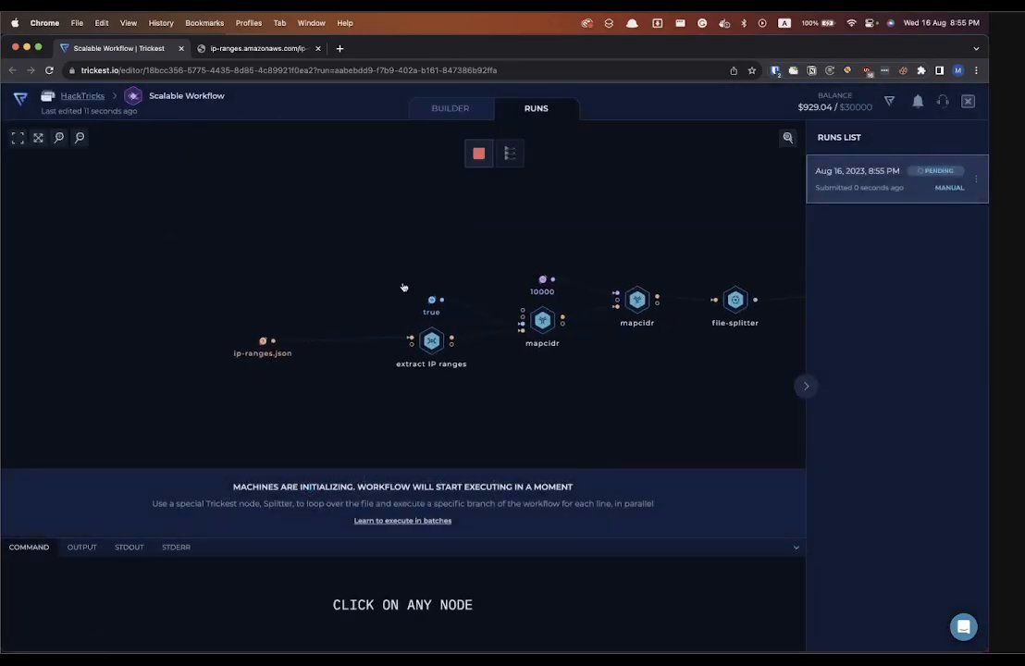
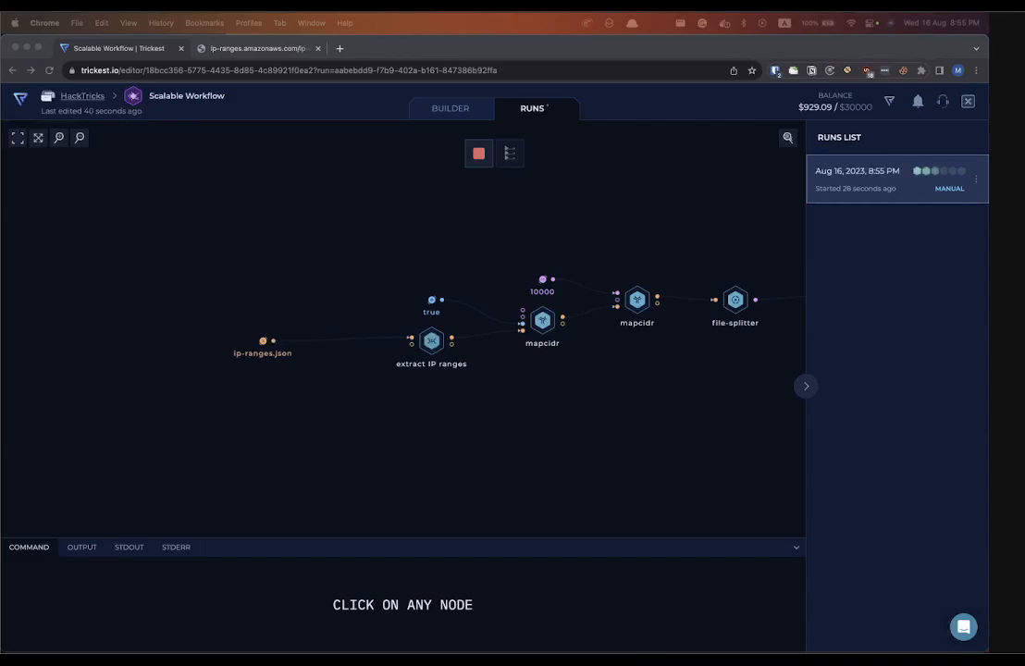
# Switch to the Aug 14, 2023 run of Enumerate AWS SSL Certificates and examine the output.txt of its mapcidr node.
pyautogui.moveTo(256, 13); pyautogui.dragTo(257, 52)
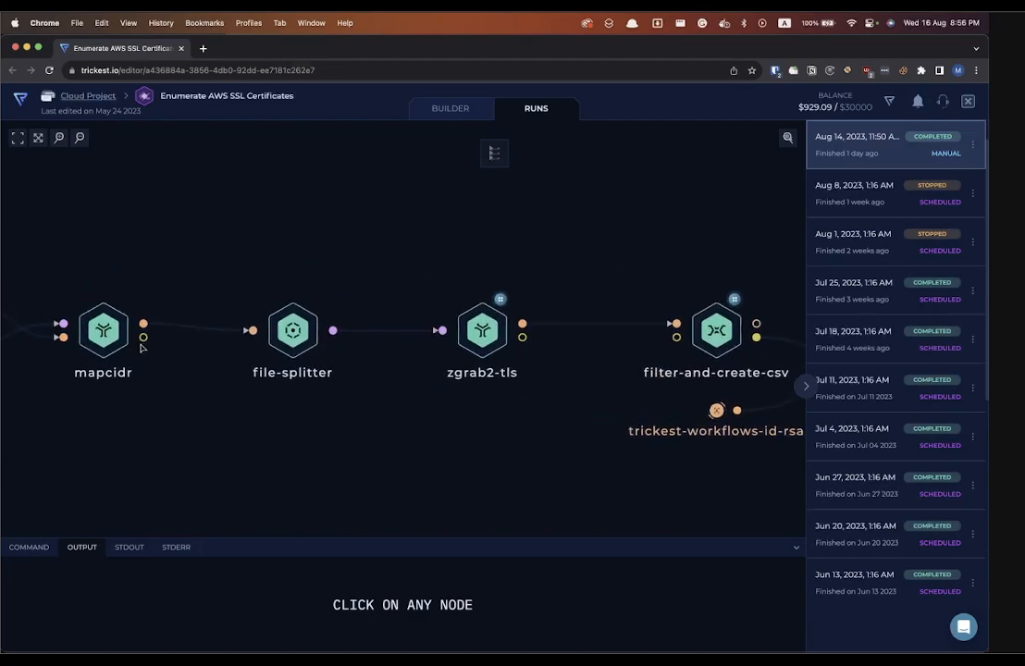
pyautogui.click(165, 359)
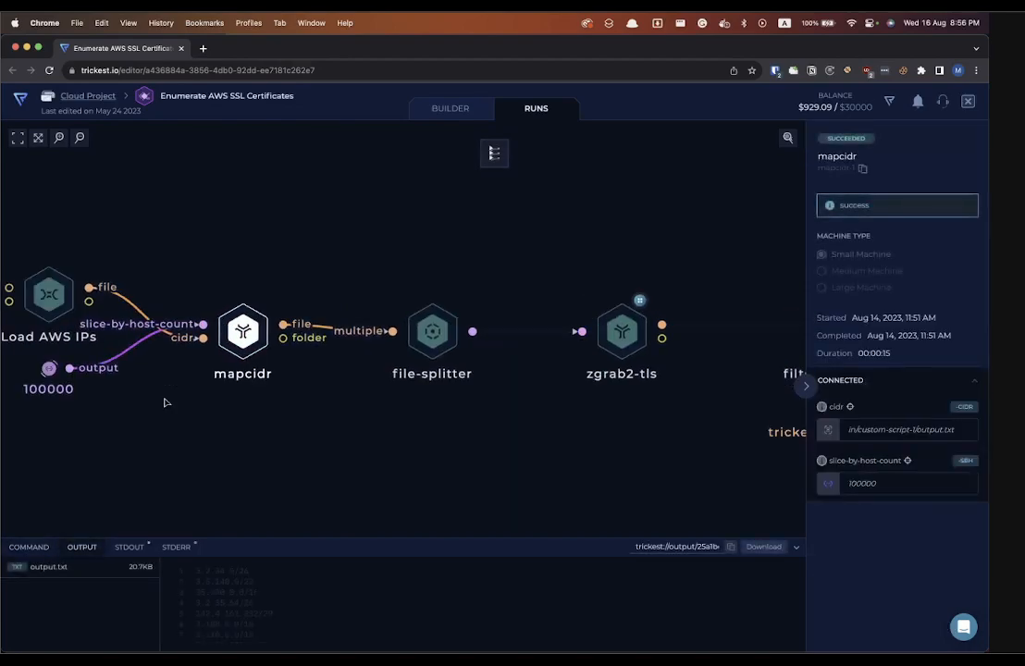
pyautogui.scroll(-3, 226, 602)
pyautogui.scroll(-1, 226, 602)
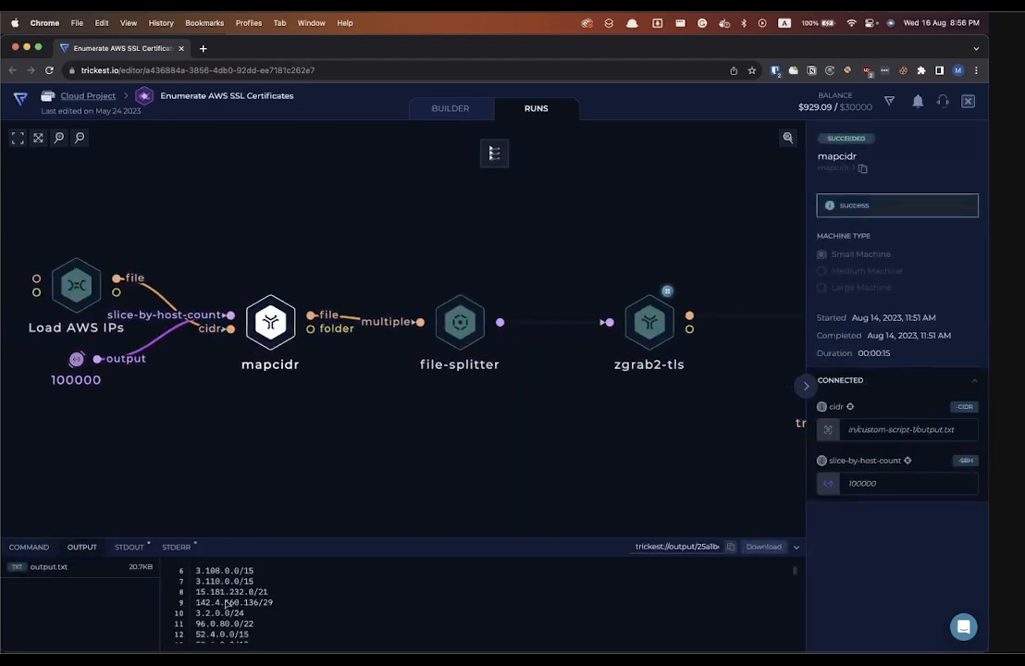
pyautogui.scroll(-1, 226, 602)
pyautogui.hscroll(-2, 158, 474)
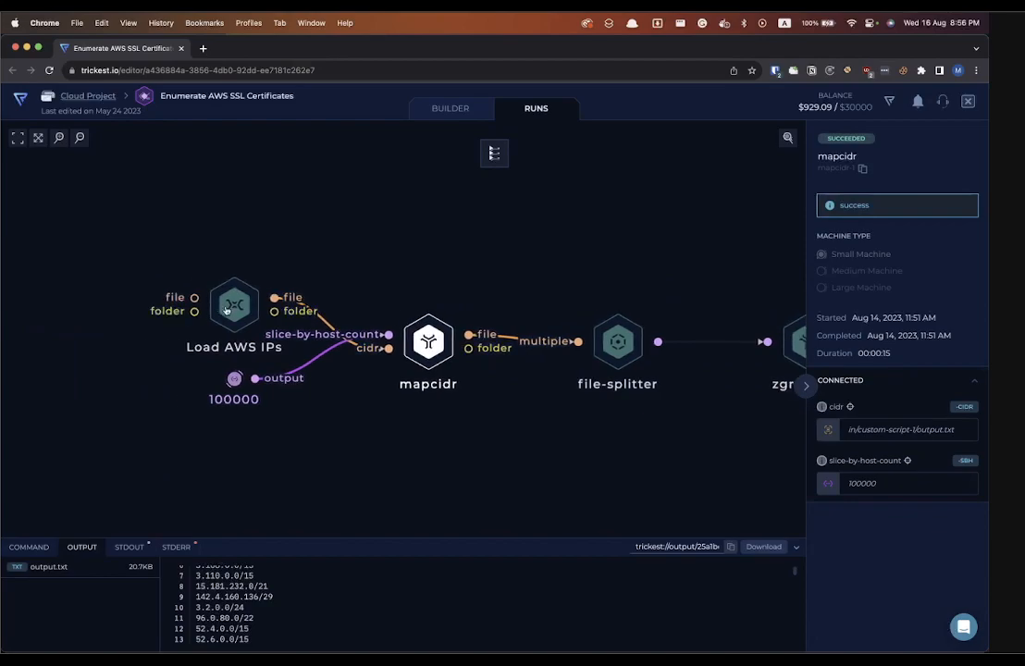
pyautogui.scroll(-3, 232, 607)
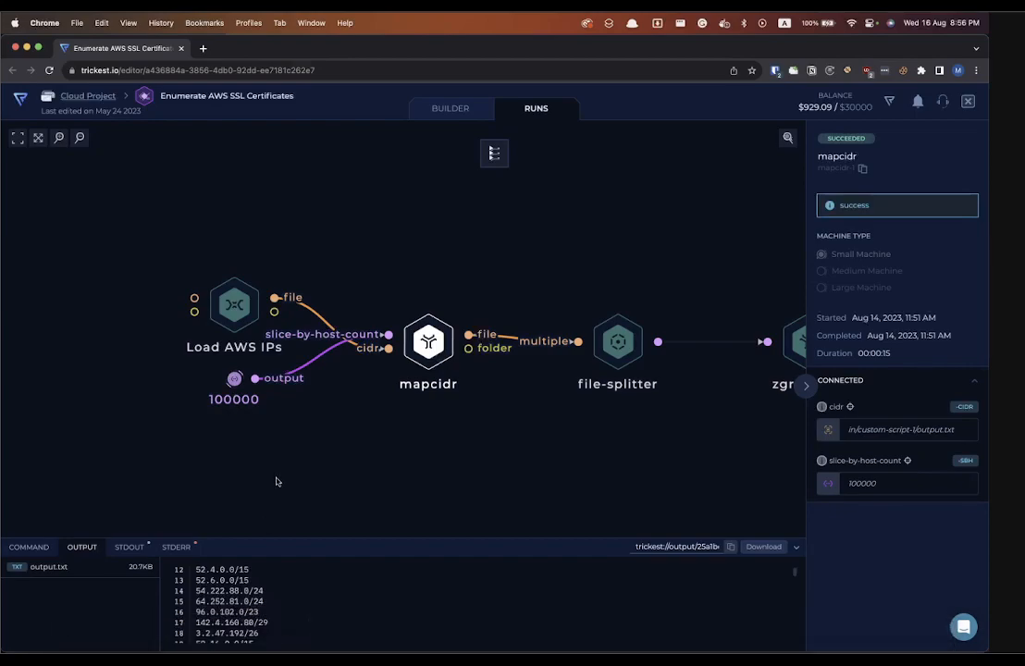
pyautogui.hscroll(5, 398, 407)
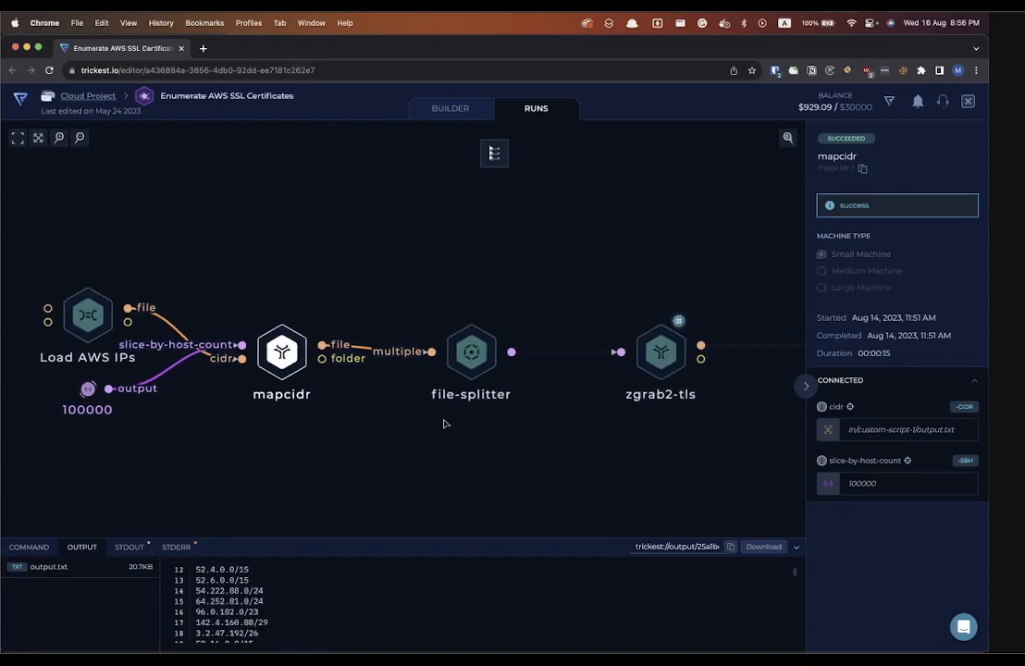
# Read through the mapcidr output and compare its IP ranges with the input and output of the zgrab2-tls node.
pyautogui.scroll(-20, 246, 599)
pyautogui.scroll(-10, 246, 600)
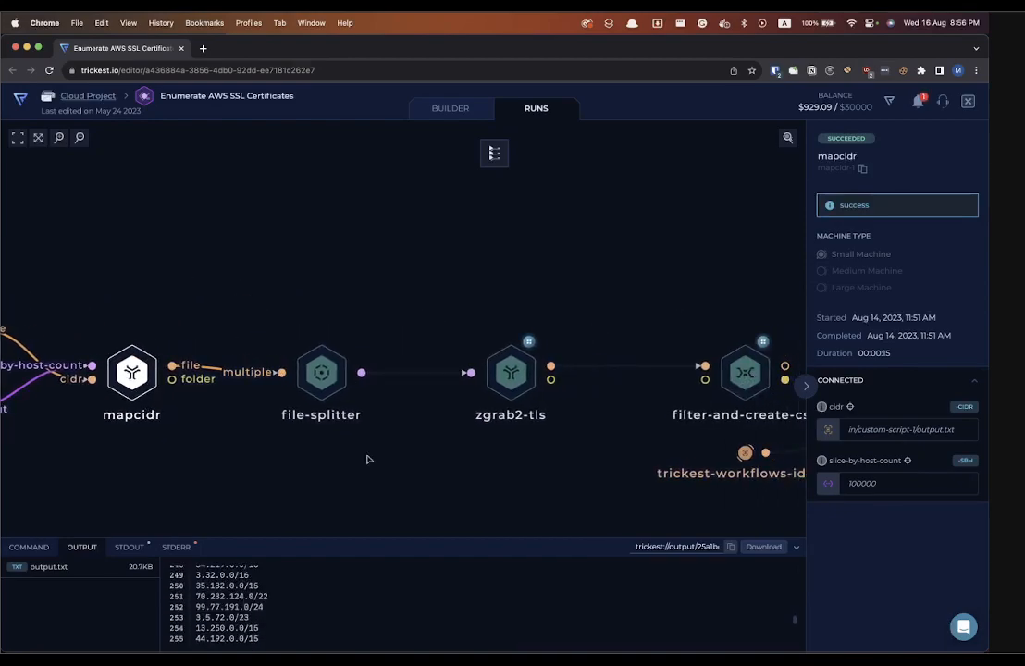
pyautogui.click(510, 372)
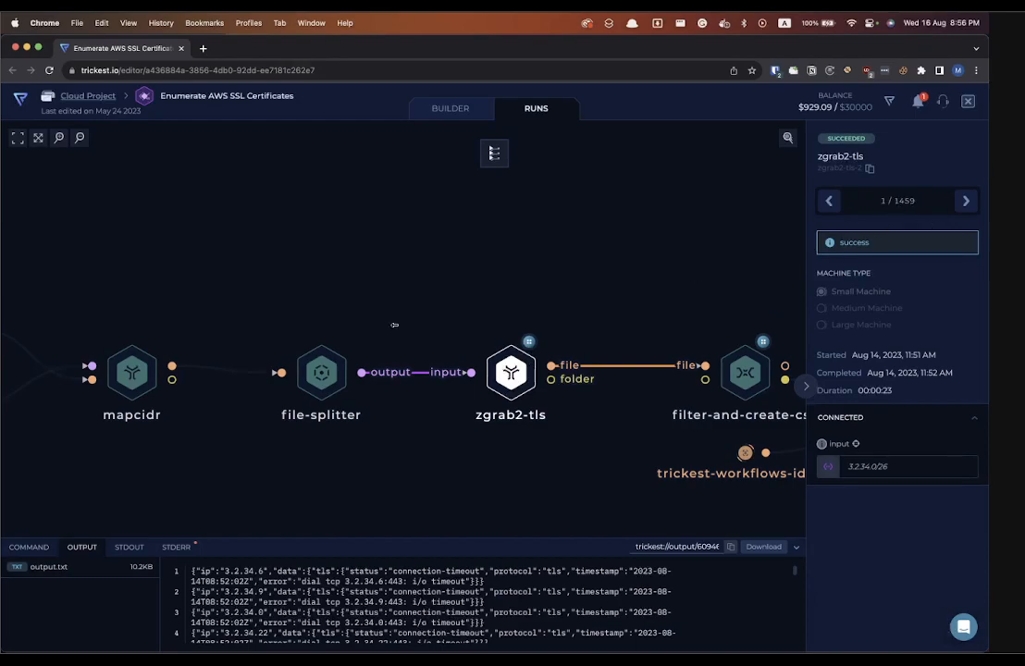
pyautogui.hscroll(-2, 394, 325)
pyautogui.scroll(-1, 394, 325)
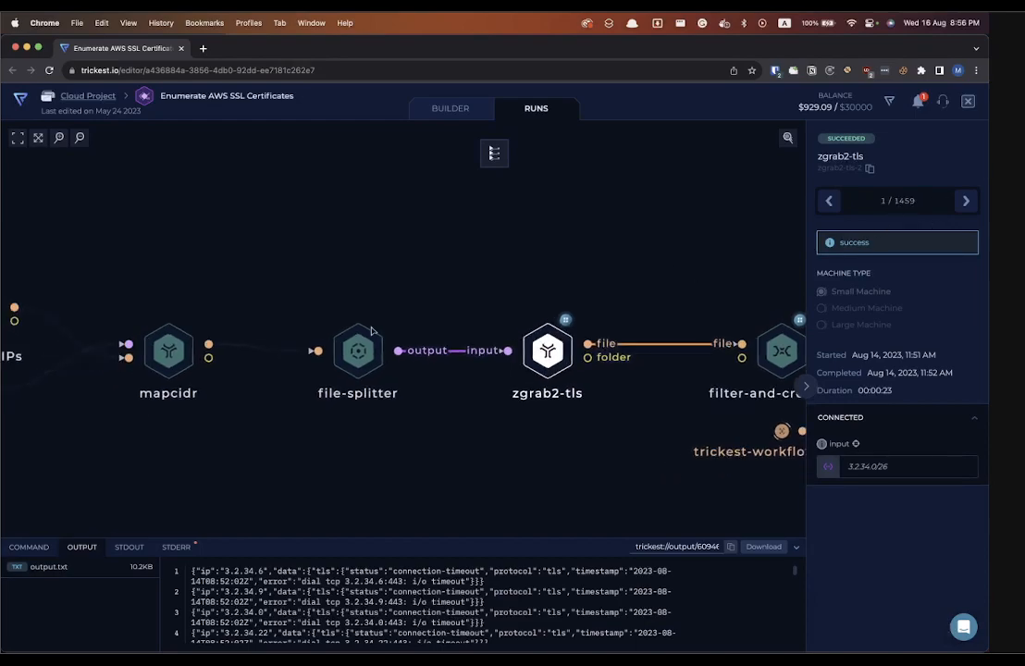
pyautogui.click(180, 360)
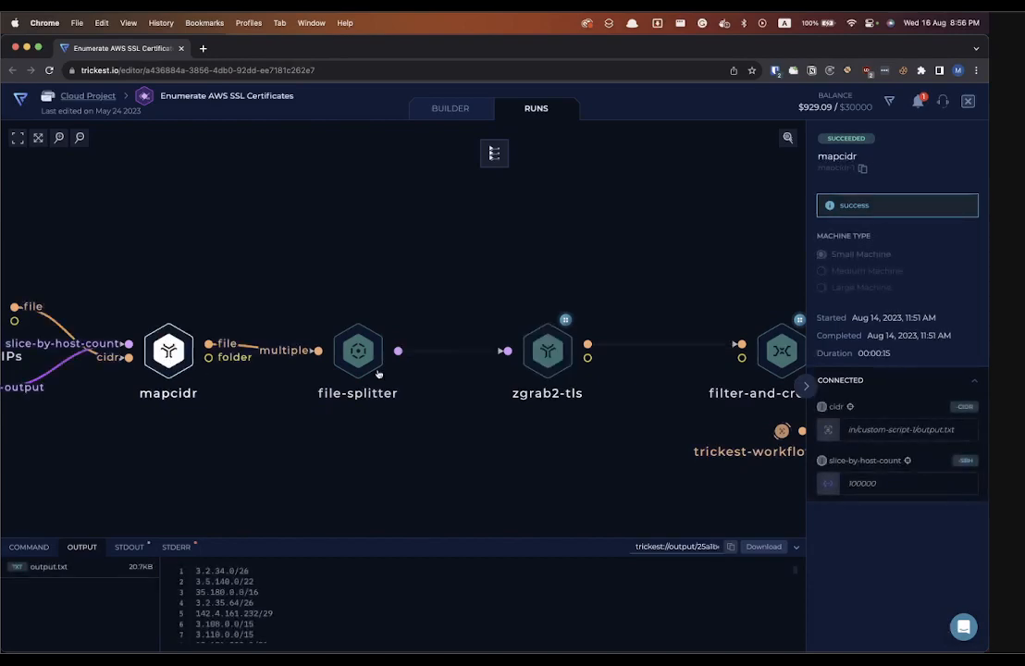
# Inspect the scan results in the zgrab2-tls node's output.txt for its first task, leaving the node deselected.
pyautogui.click(523, 374)
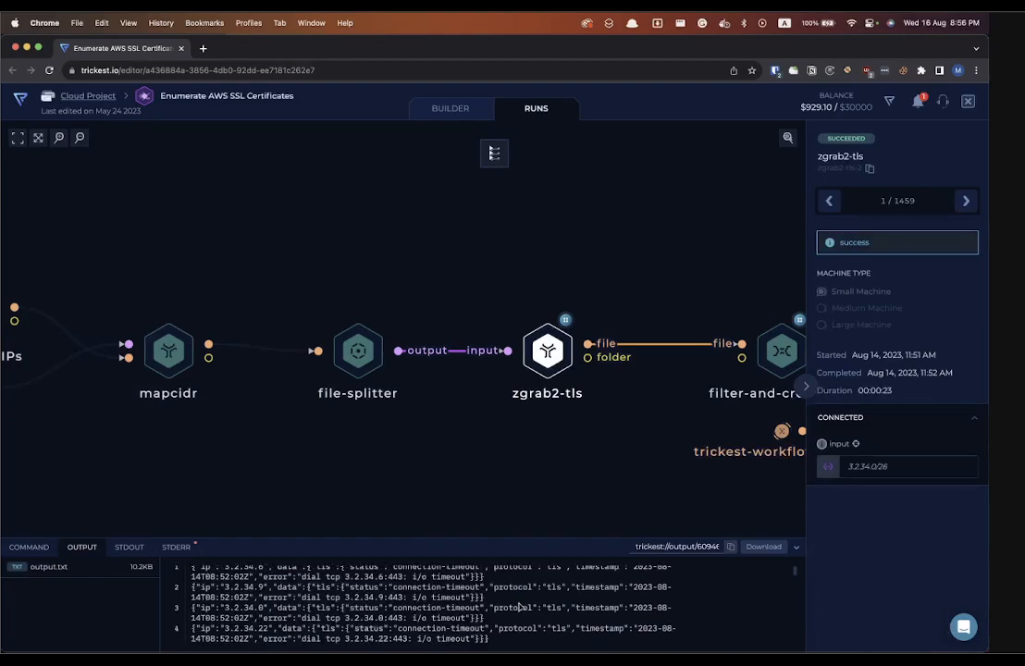
pyautogui.click(571, 436)
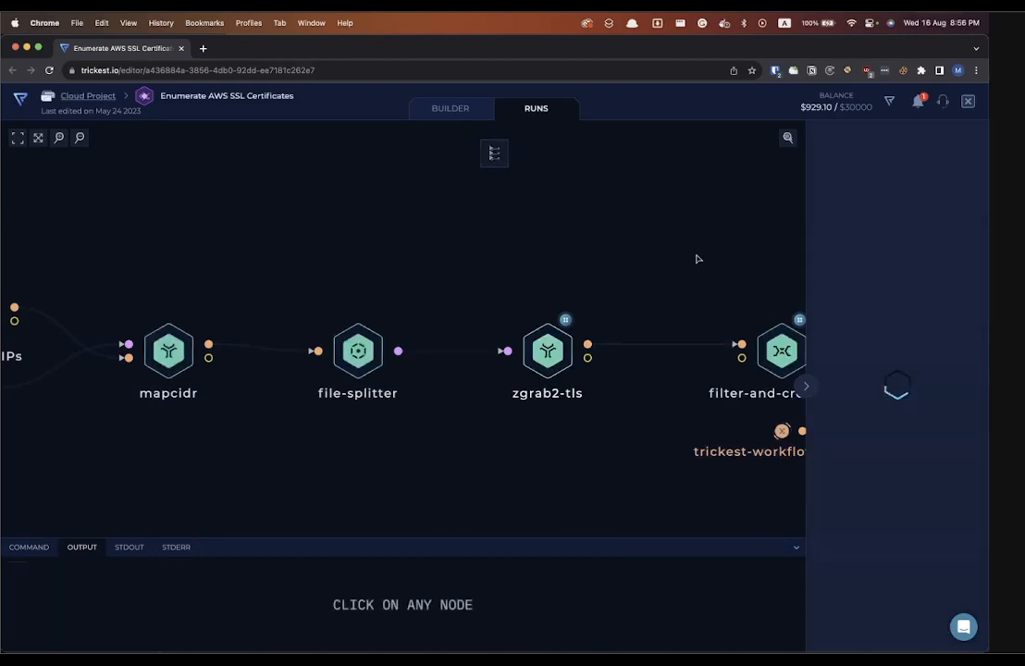
pyautogui.click(548, 351)
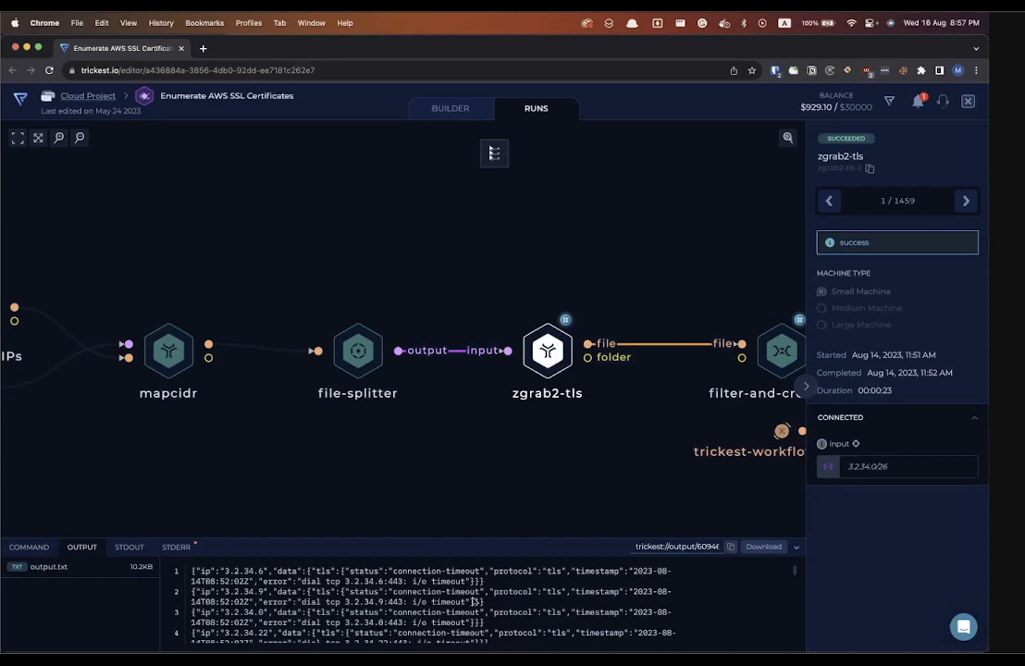
pyautogui.click(586, 452)
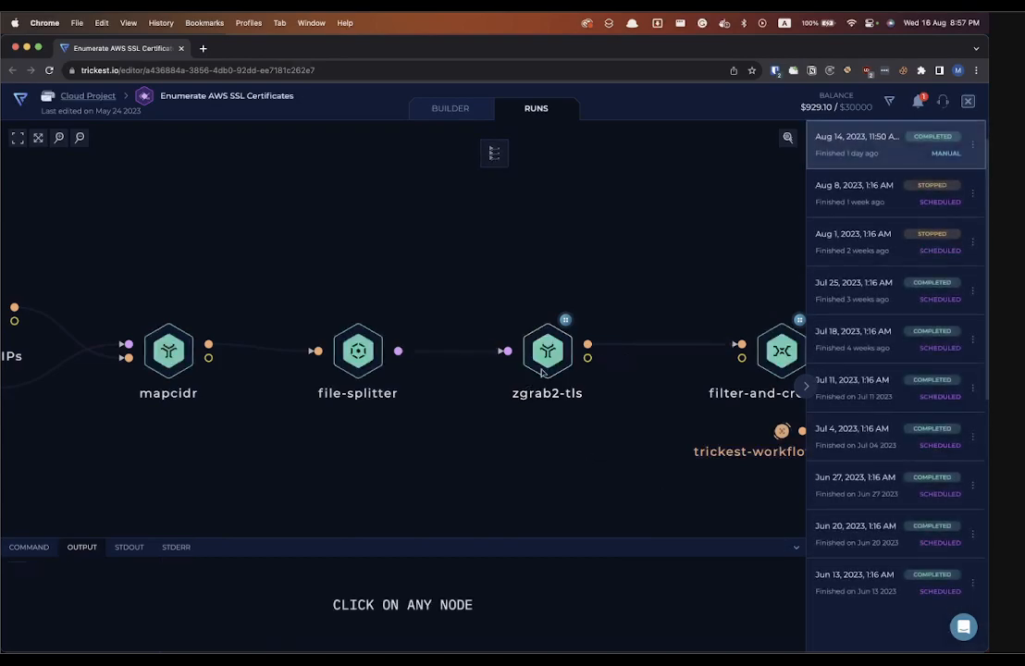
# View the second task's output of filter-and-create-csv and examine the first record's IP address, common name and alternative DNS names.
pyautogui.hscroll(1, 542, 372)
pyautogui.scroll(-1, 542, 372)
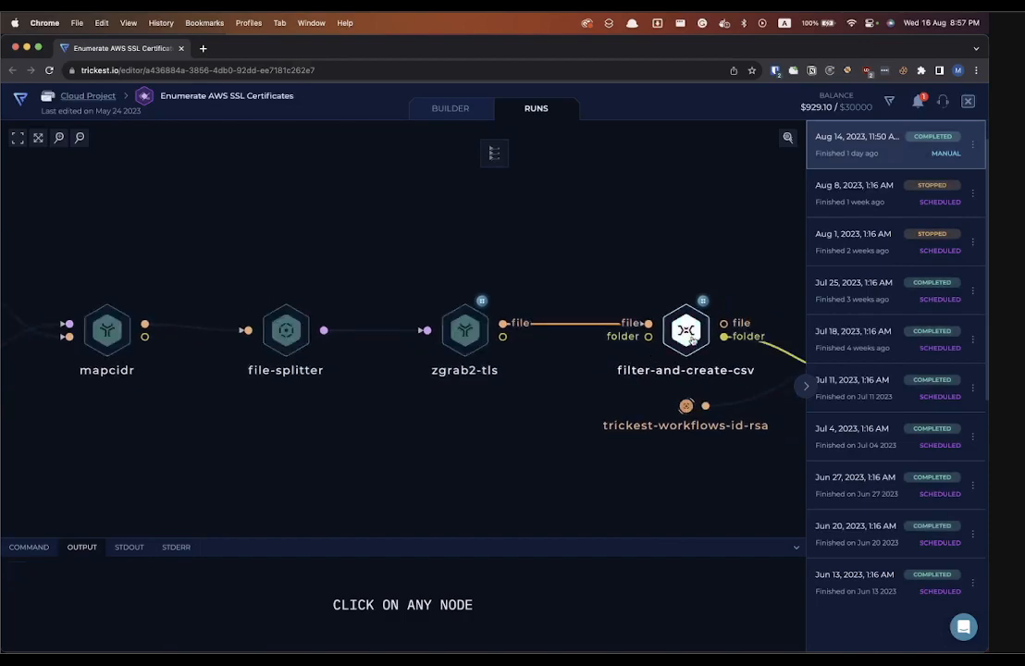
pyautogui.click(692, 340)
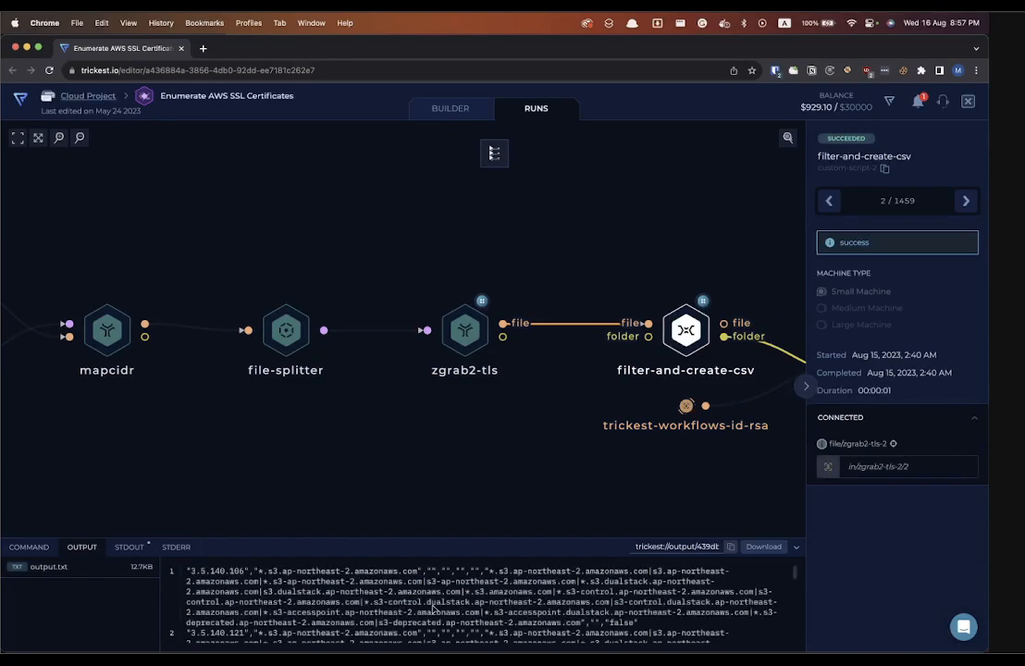
pyautogui.scroll(1, 405, 604)
pyautogui.tripleClick(367, 568)
pyautogui.click(239, 577)
pyautogui.moveTo(247, 574); pyautogui.dragTo(194, 574)
pyautogui.click(219, 574)
pyautogui.moveTo(260, 574); pyautogui.dragTo(339, 574)
pyautogui.click(342, 574)
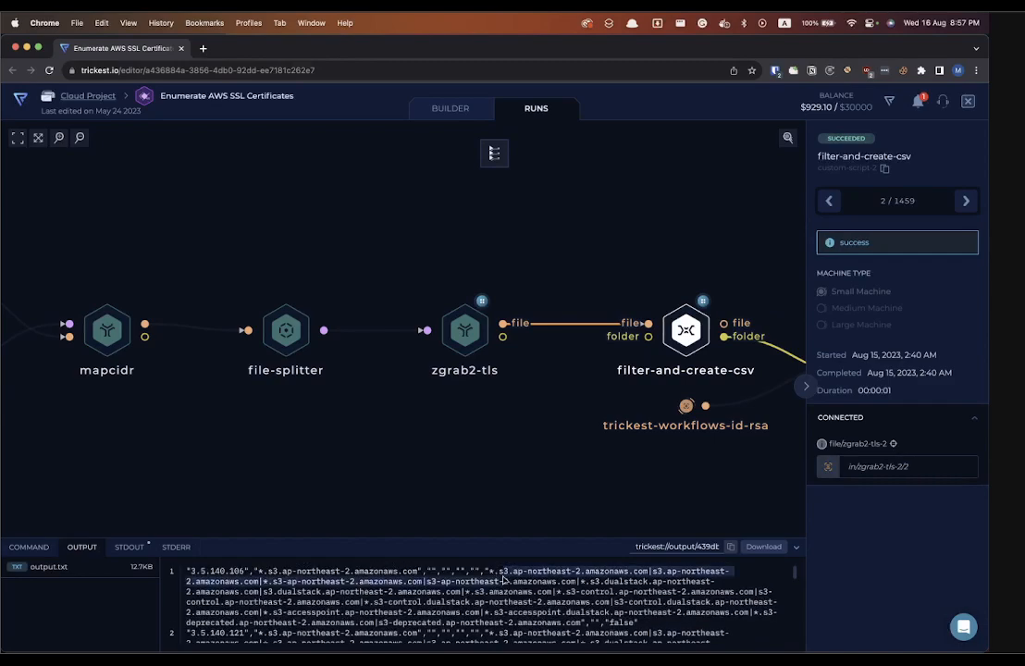
# Check the self-signed field ending the first filter-and-create-csv record and deselect the node.
pyautogui.scroll(-2, 648, 597)
pyautogui.moveTo(673, 601); pyautogui.dragTo(599, 608)
pyautogui.click(623, 605)
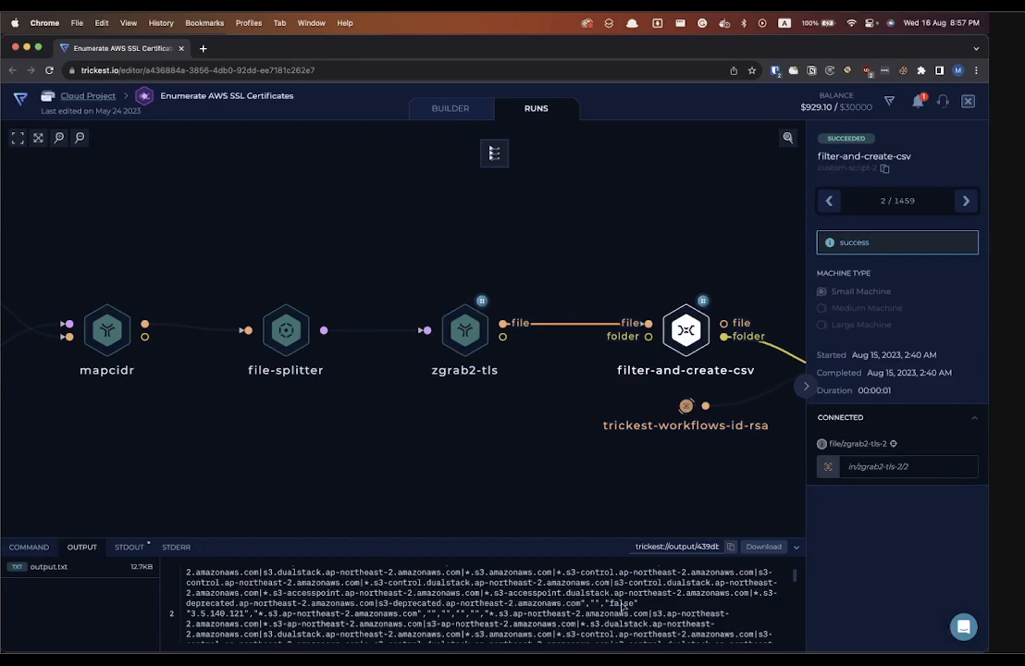
pyautogui.click(584, 478)
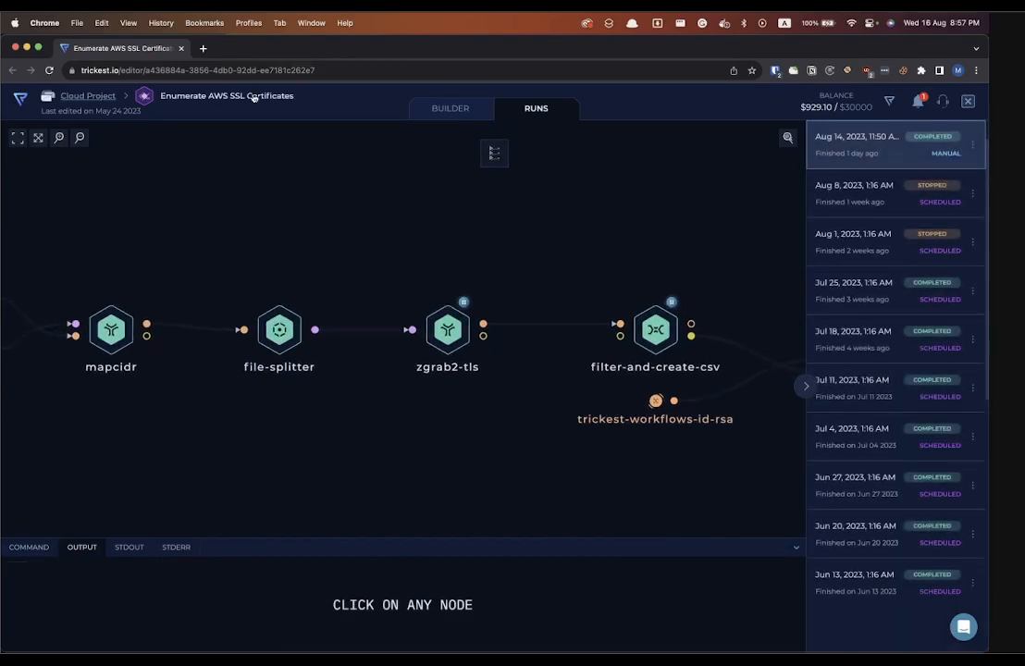
# Open the trickest/cloud GitHub repository in a new browser tab.
pyautogui.click(201, 48)
pyautogui.write('cluod')
pyautogui.press('BackSpace')
pyautogui.press('BackSpace')
pyautogui.press('BackSpace')
pyautogui.write('oud')
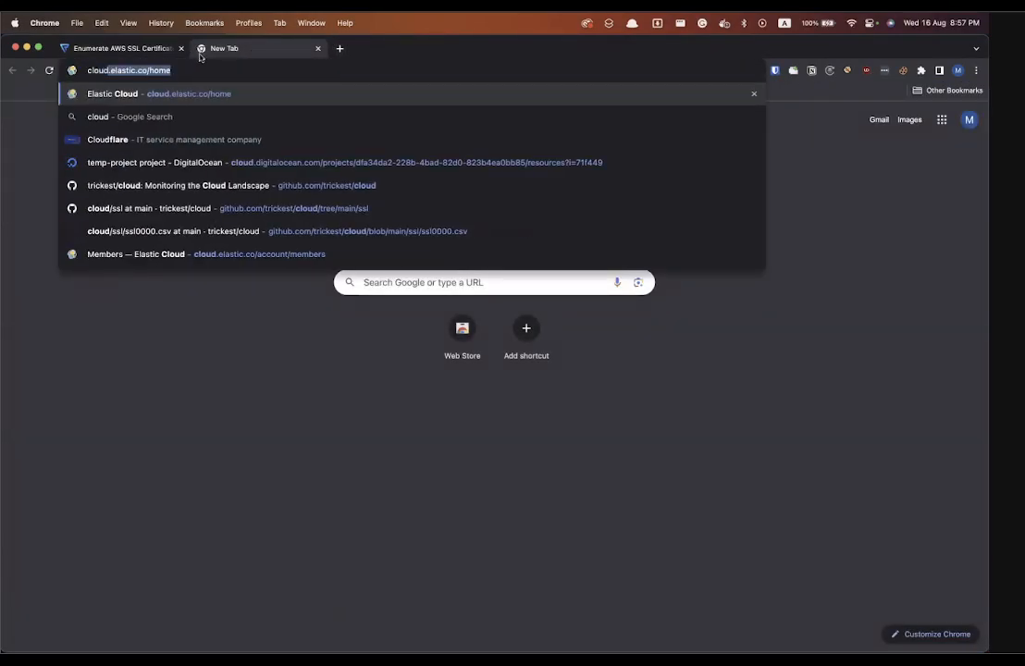
pyautogui.click(166, 185)
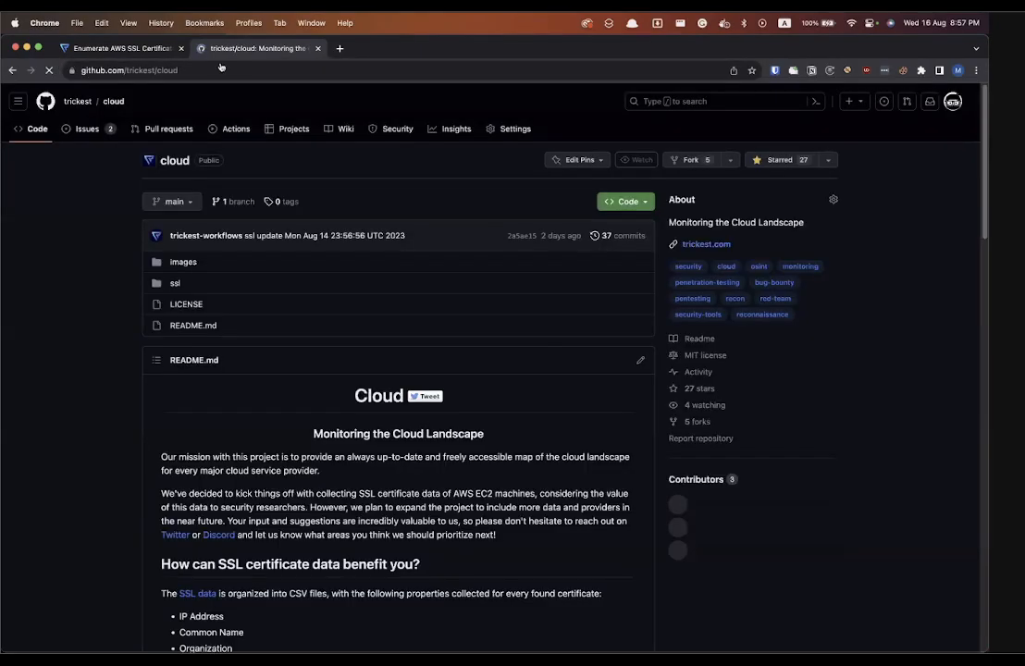
# Browse the CSV files in the repository's ssl folder and open ssl0000.csv.
pyautogui.scroll(-2, 228, 321)
pyautogui.click(175, 186)
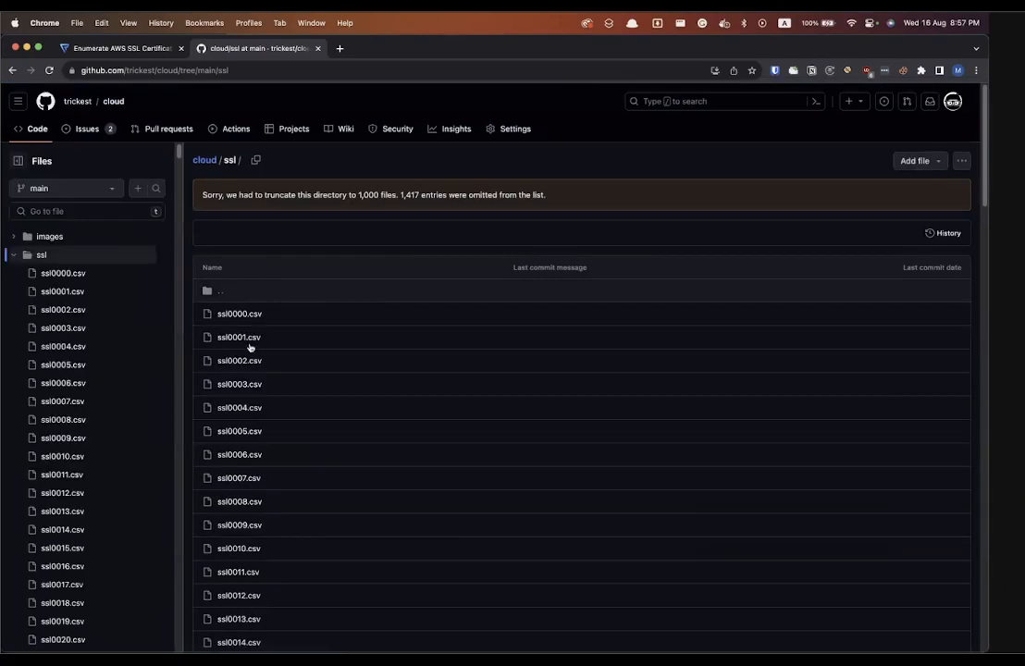
pyautogui.scroll(-5, 271, 302)
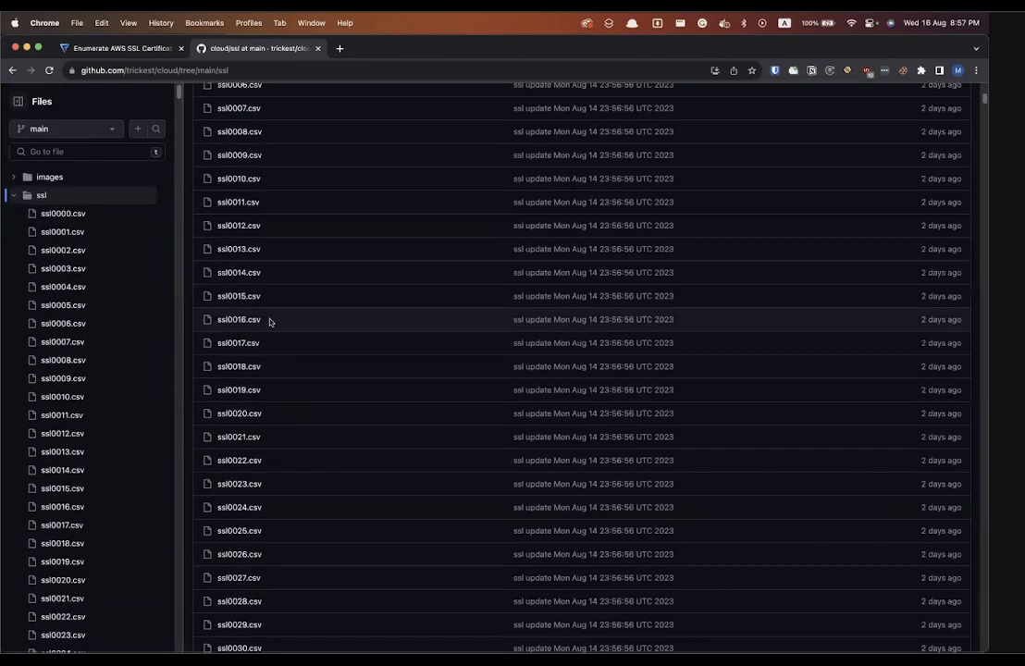
pyautogui.scroll(5, 268, 306)
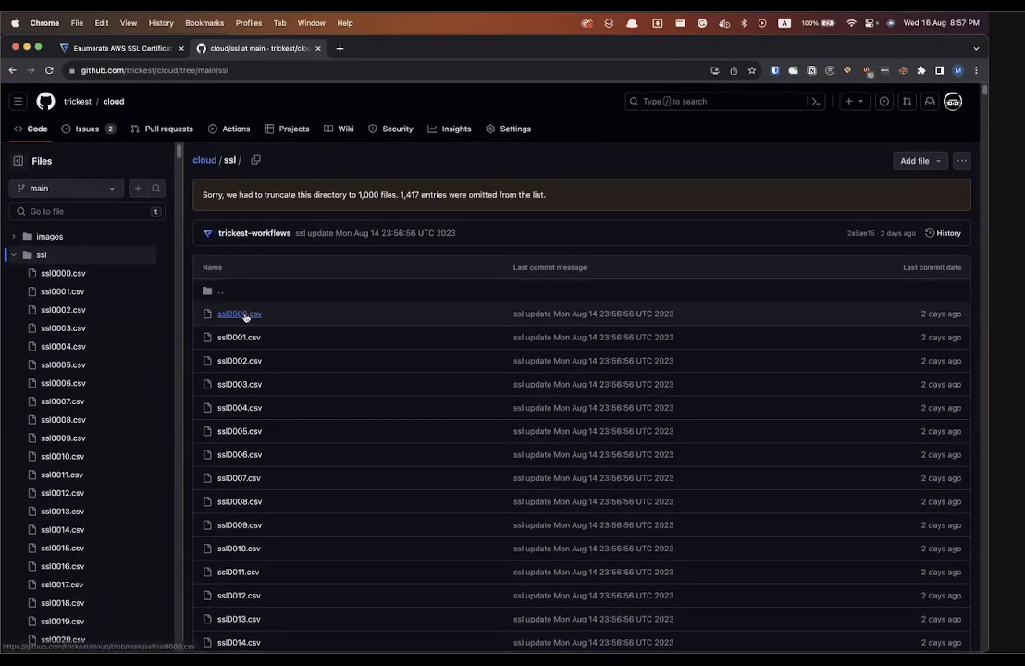
pyautogui.click(245, 315)
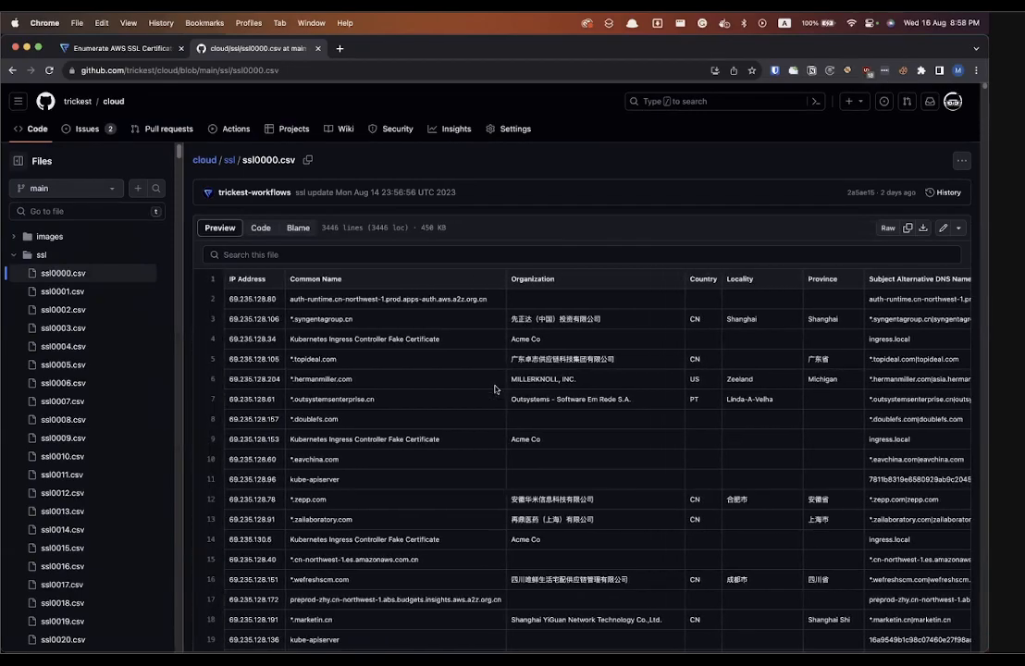
# Examine the rows and all certificate columns of ssl0000.csv, from IP Address across to Self-signed.
pyautogui.hscroll(2, 463, 301)
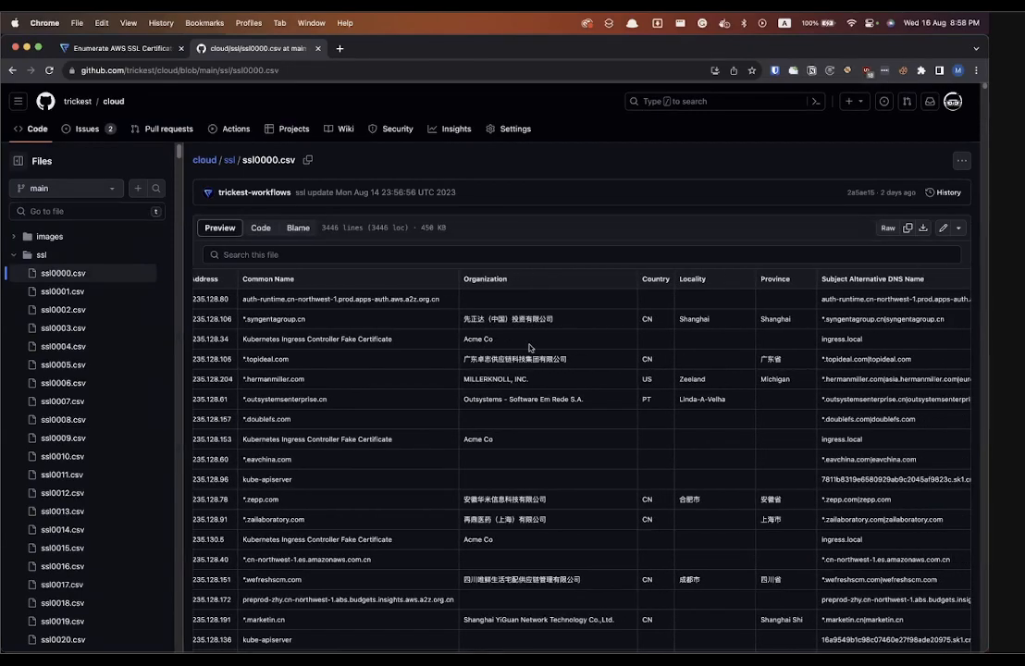
pyautogui.hscroll(8, 552, 431)
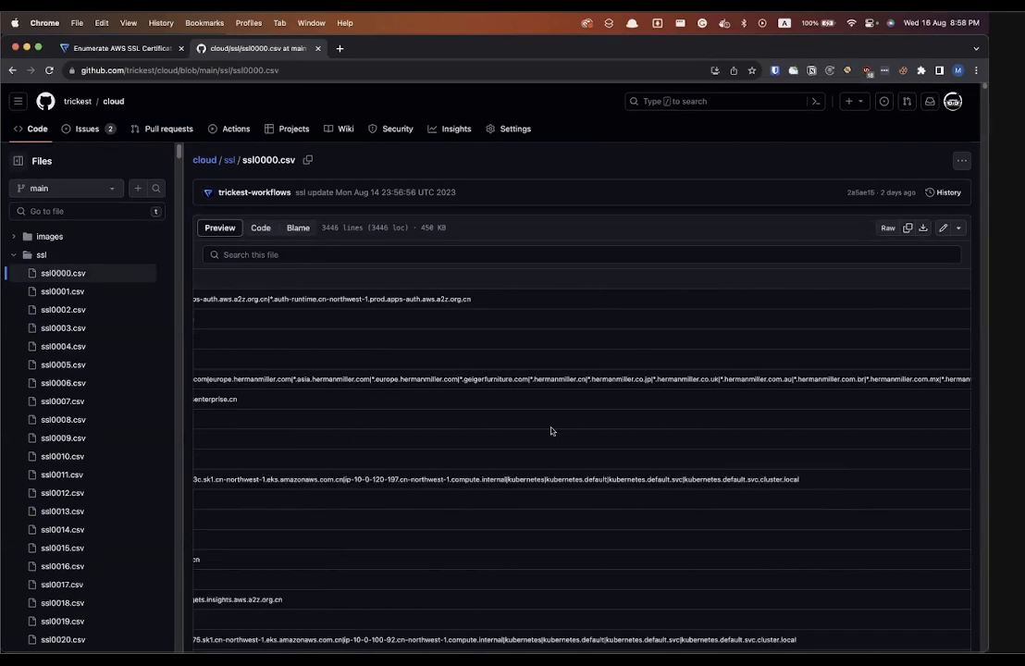
pyautogui.hscroll(-9, 553, 431)
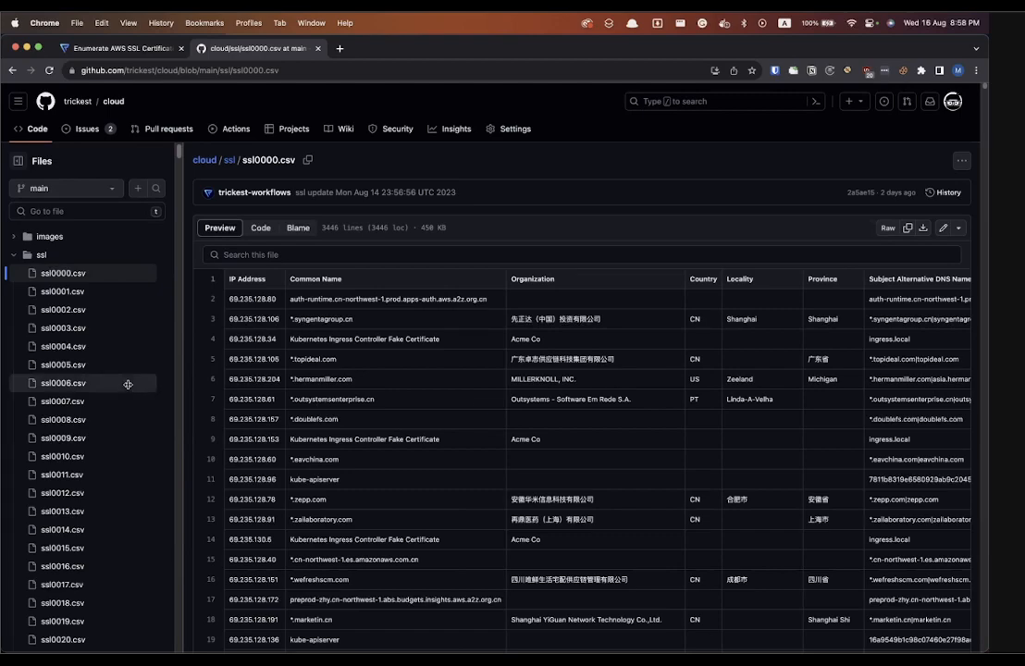
pyautogui.scroll(-1, 359, 419)
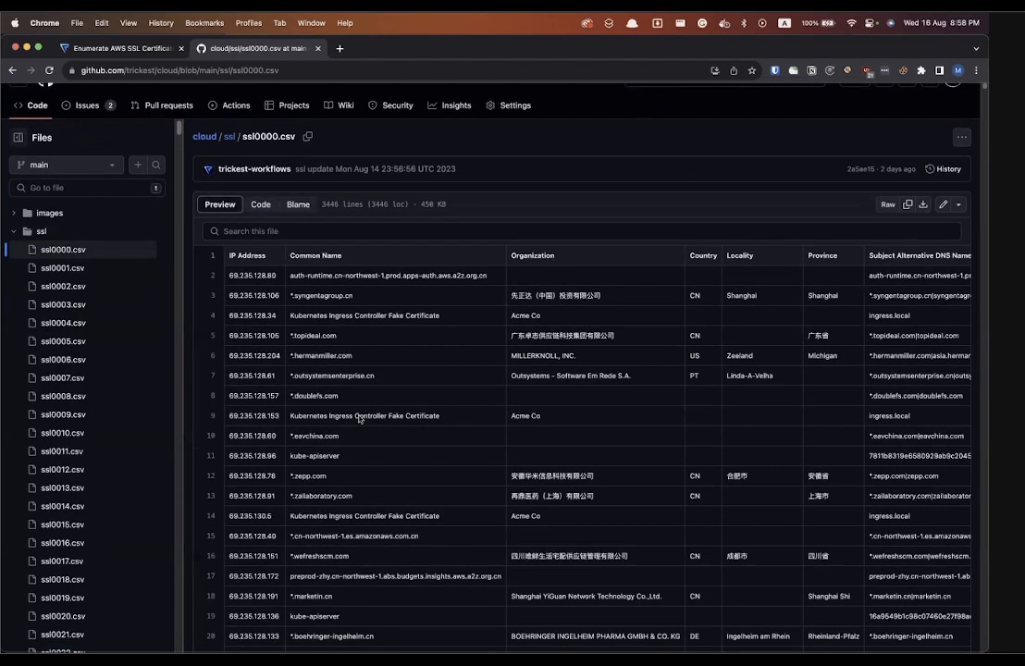
pyautogui.scroll(-5, 359, 419)
pyautogui.scroll(8, 414, 383)
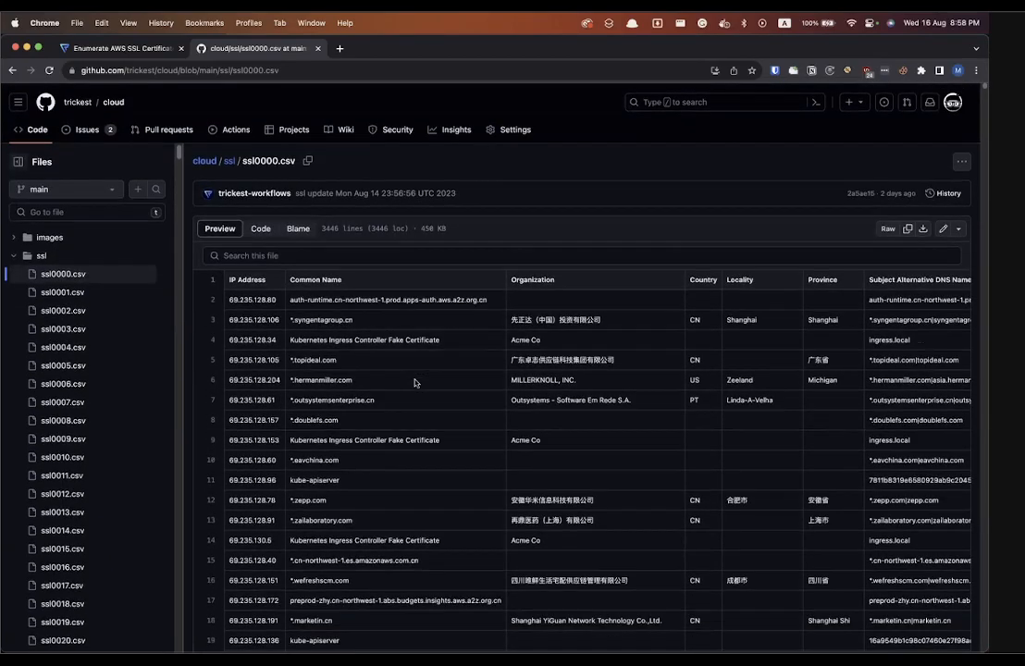
pyautogui.hscroll(5, 291, 289)
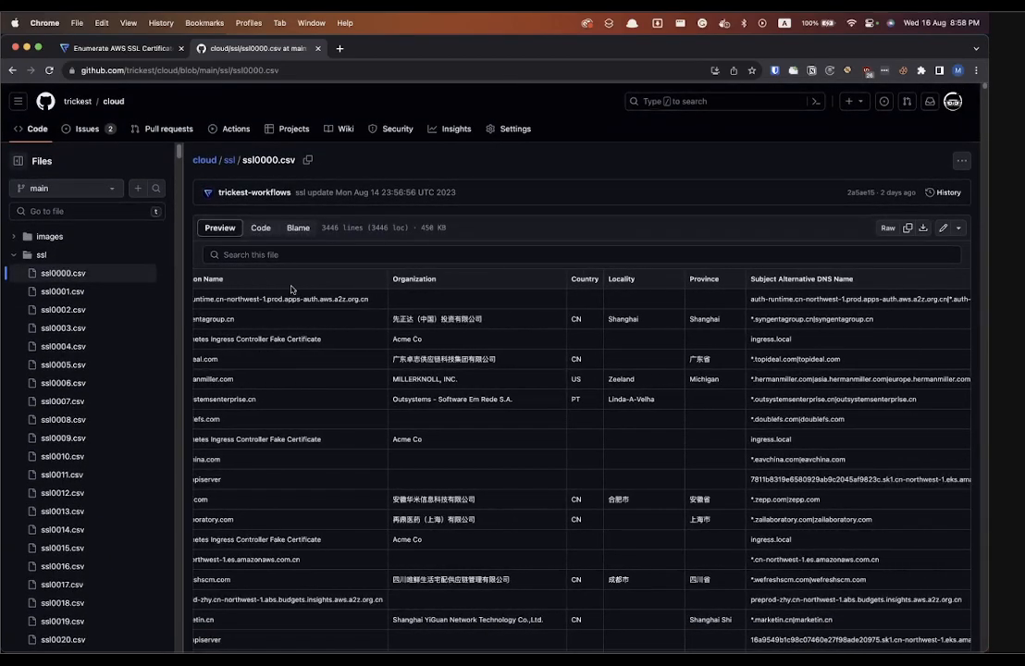
pyautogui.hscroll(15, 291, 290)
pyautogui.hscroll(15, 485, 351)
pyautogui.hscroll(-20, 485, 350)
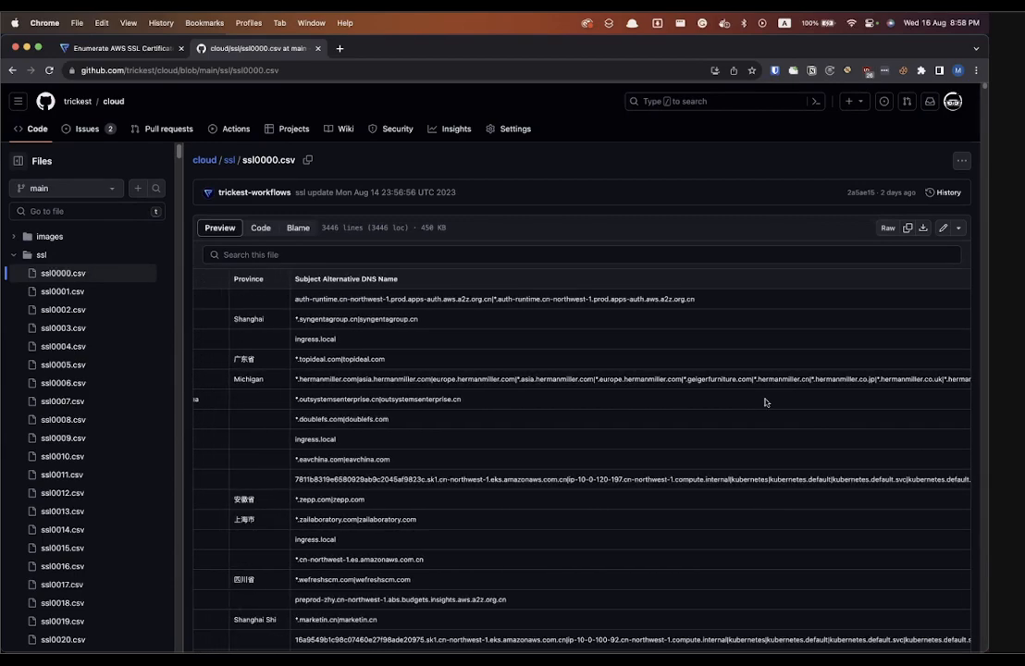
# Highlight the Subject Alternative DNS Name entry of the *.hermanmiller.com certificate and examine the Subject Alternative IP address column.
pyautogui.doubleClick(610, 378)
pyautogui.hscroll(-2, 458, 382)
pyautogui.tripleClick(458, 378)
pyautogui.hscroll(3, 458, 382)
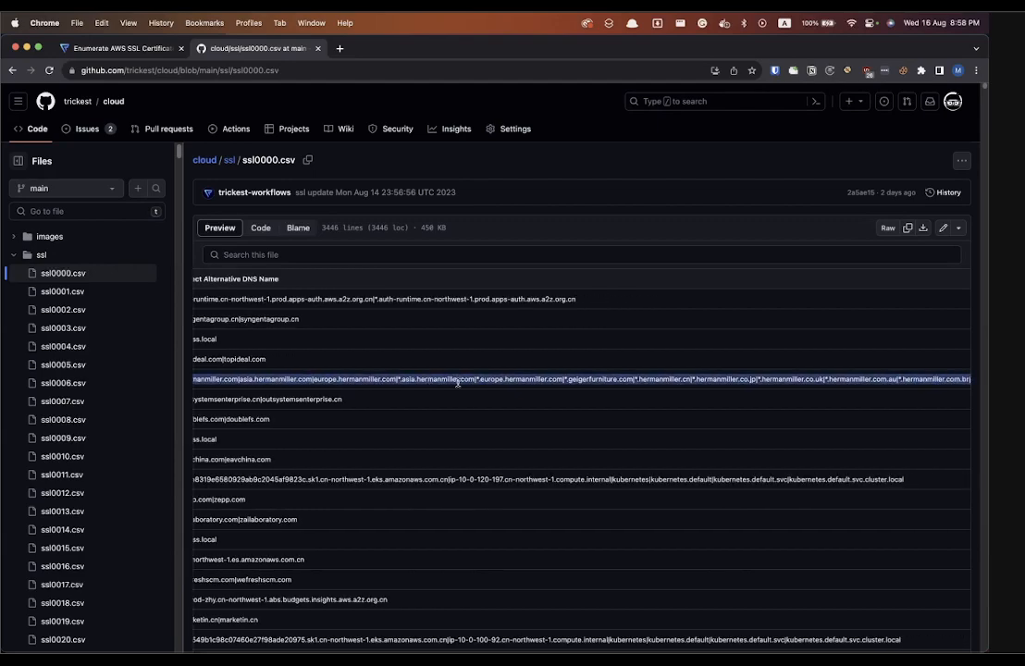
pyautogui.hscroll(10, 551, 379)
pyautogui.click(556, 381)
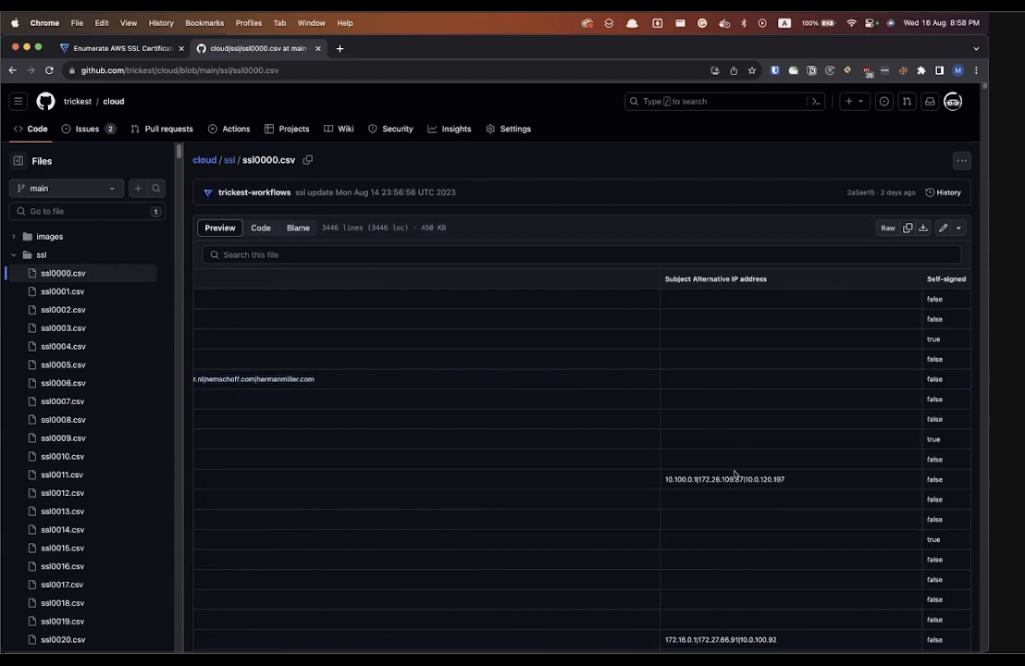
pyautogui.scroll(-1, 737, 463)
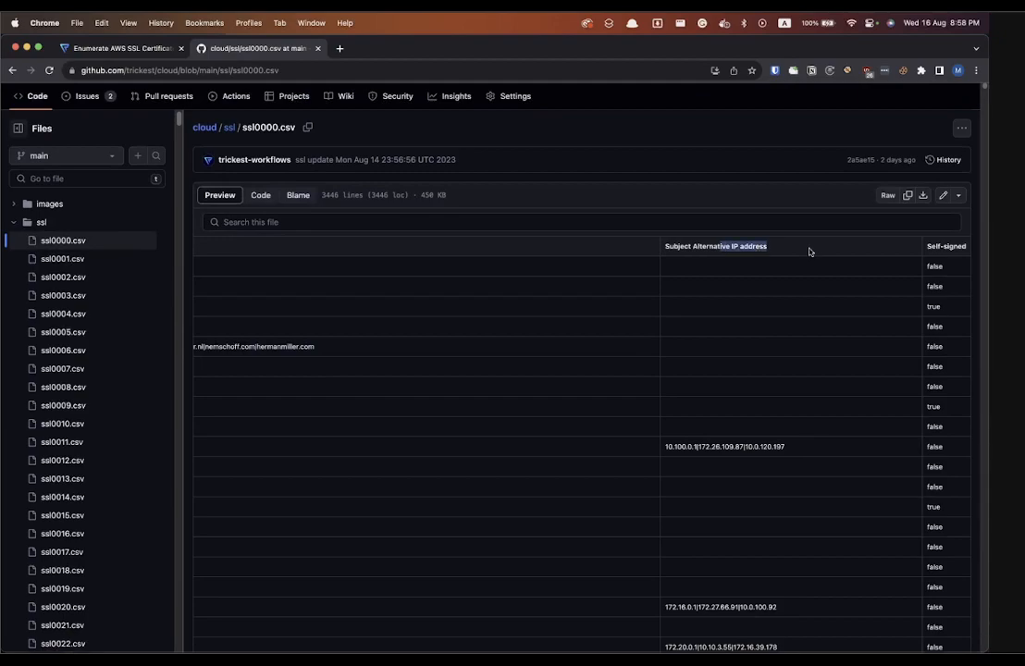
# Look back across the ssl0000.csv table from Subject Alternative DNS Name through location and Organization to Common Name.
pyautogui.hscroll(-10, 711, 460)
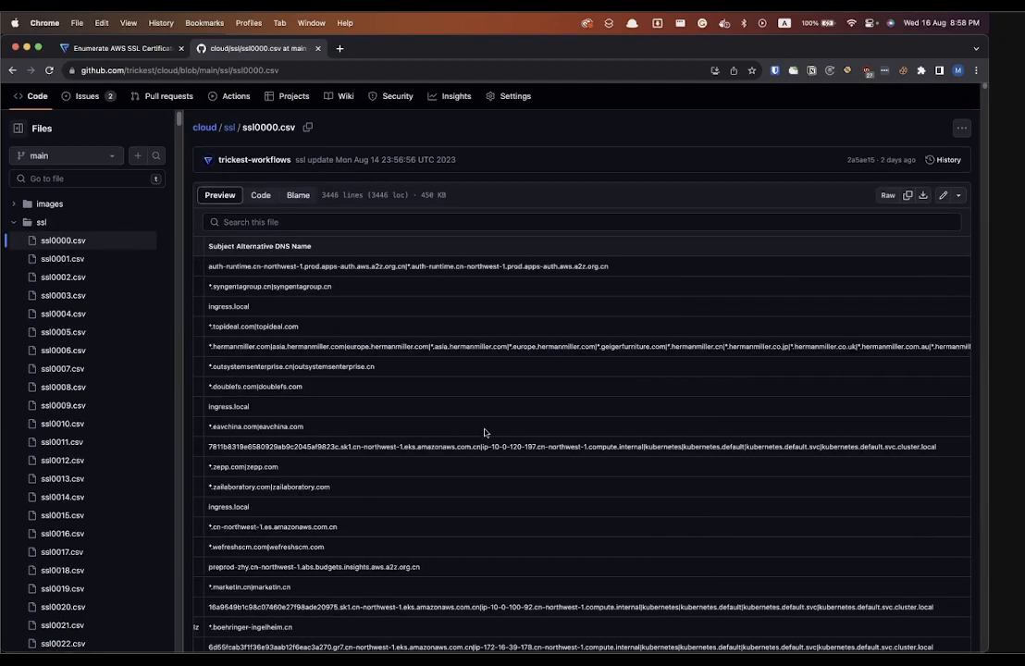
pyautogui.hscroll(-2, 362, 384)
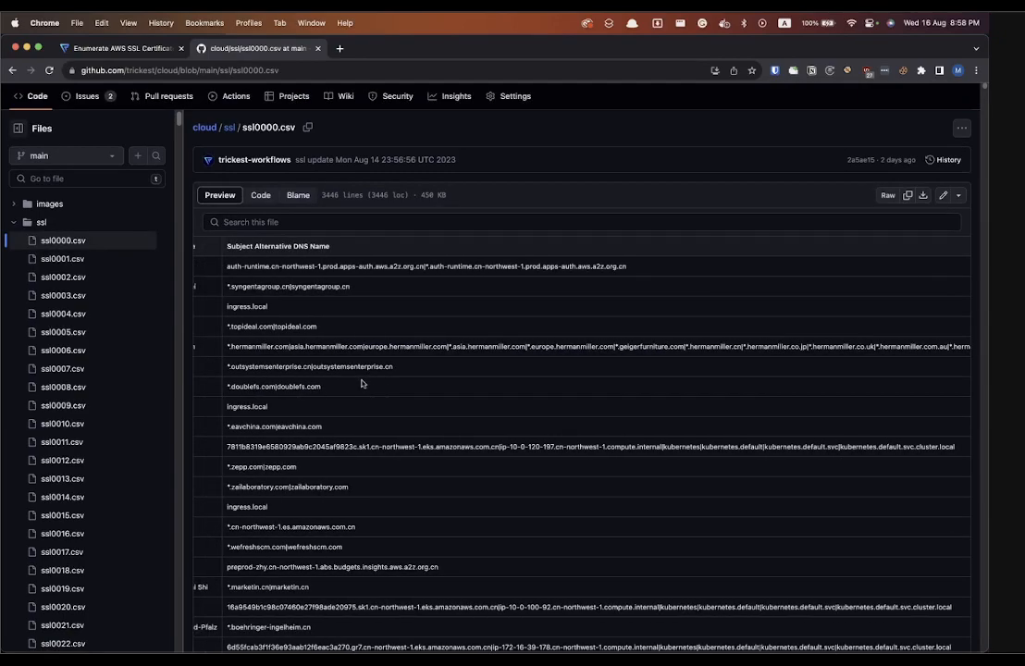
pyautogui.hscroll(-3, 362, 383)
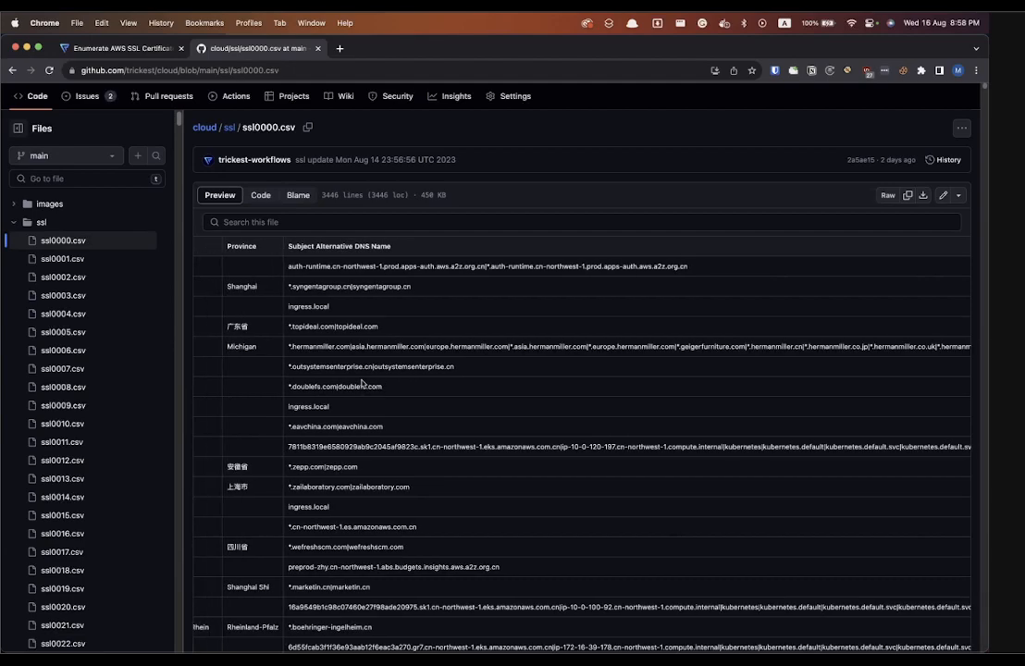
pyautogui.hscroll(-6, 361, 384)
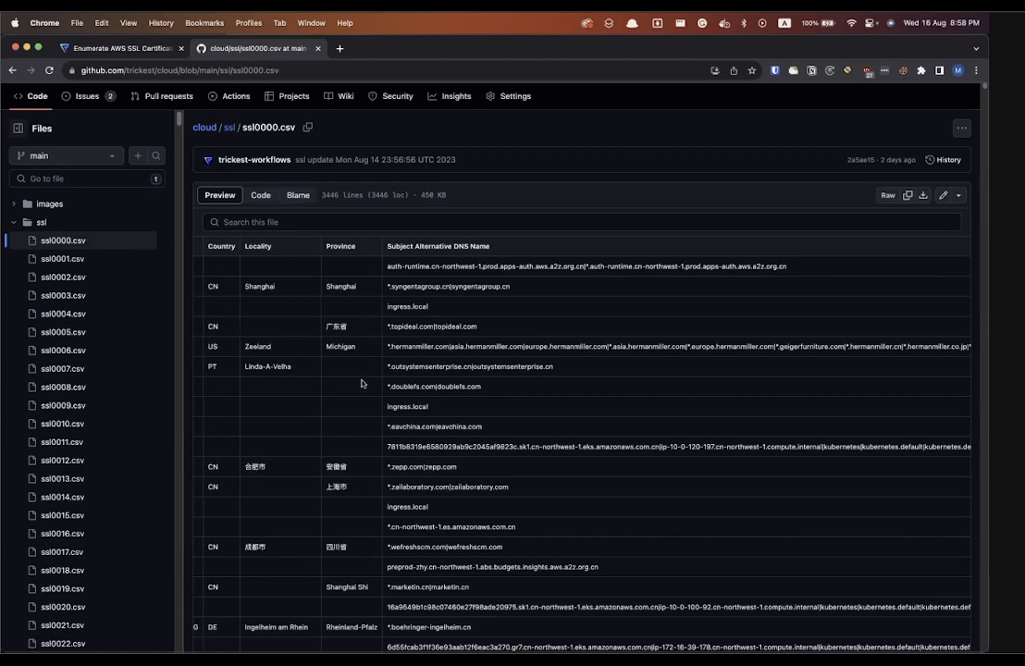
pyautogui.hscroll(-2, 362, 384)
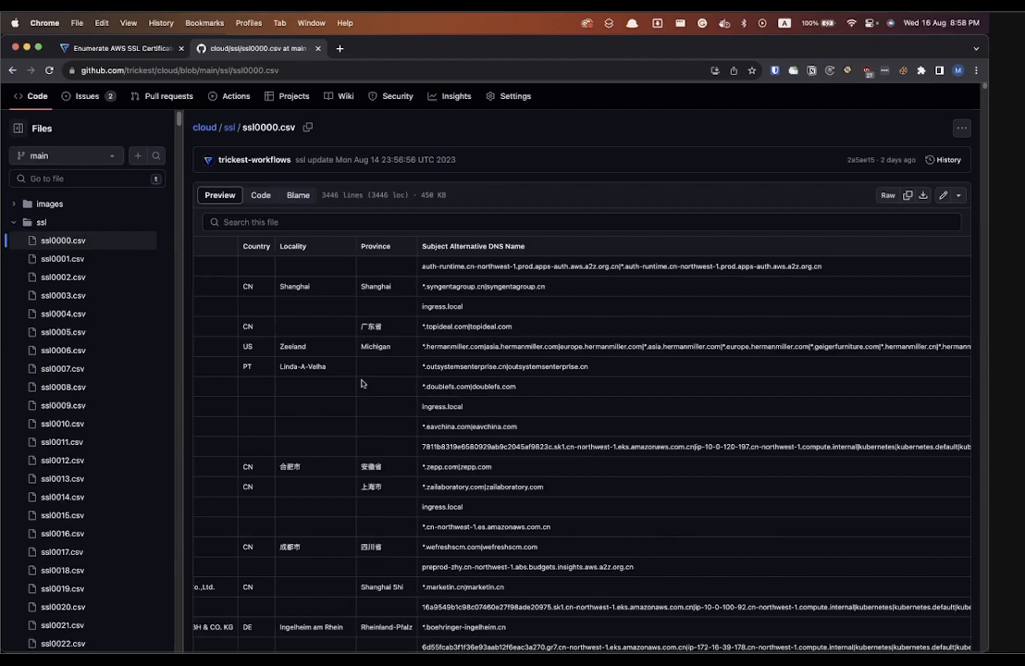
pyautogui.hscroll(-20, 362, 384)
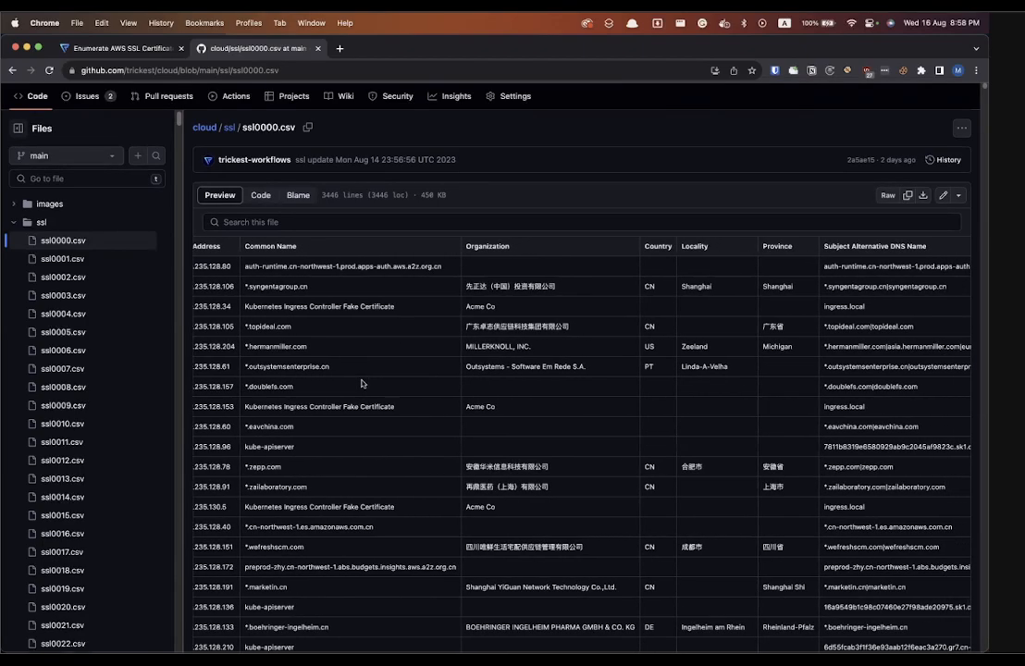
# Examine the Subject Alternative DNS Name entry of the *.hermanmiller.com certificate through to its last domain.
pyautogui.hscroll(20, 361, 384)
pyautogui.hscroll(15, 362, 384)
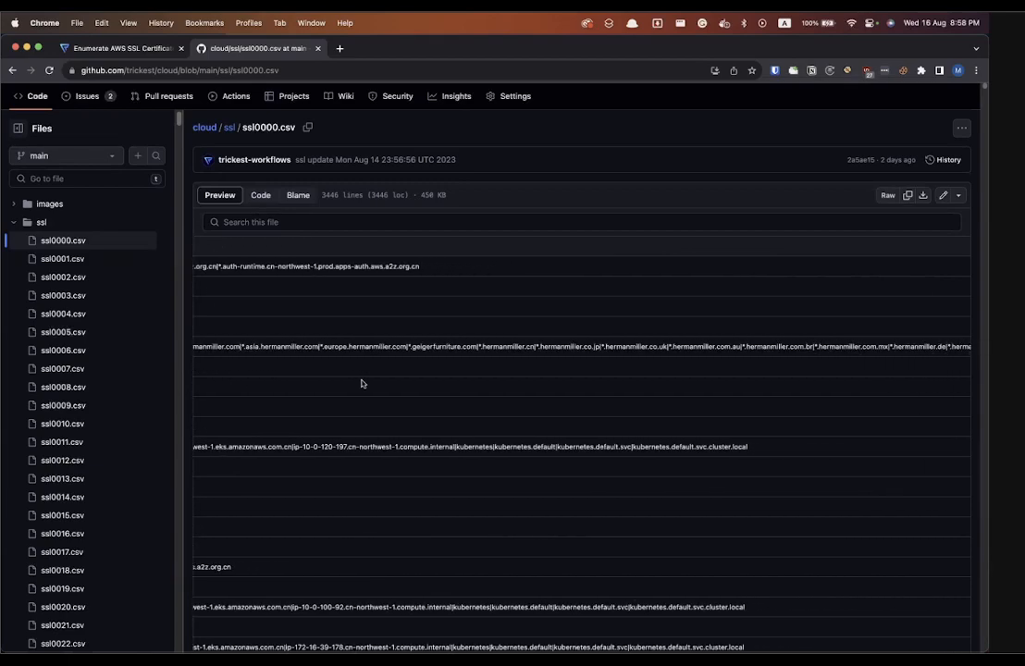
pyautogui.hscroll(10, 362, 384)
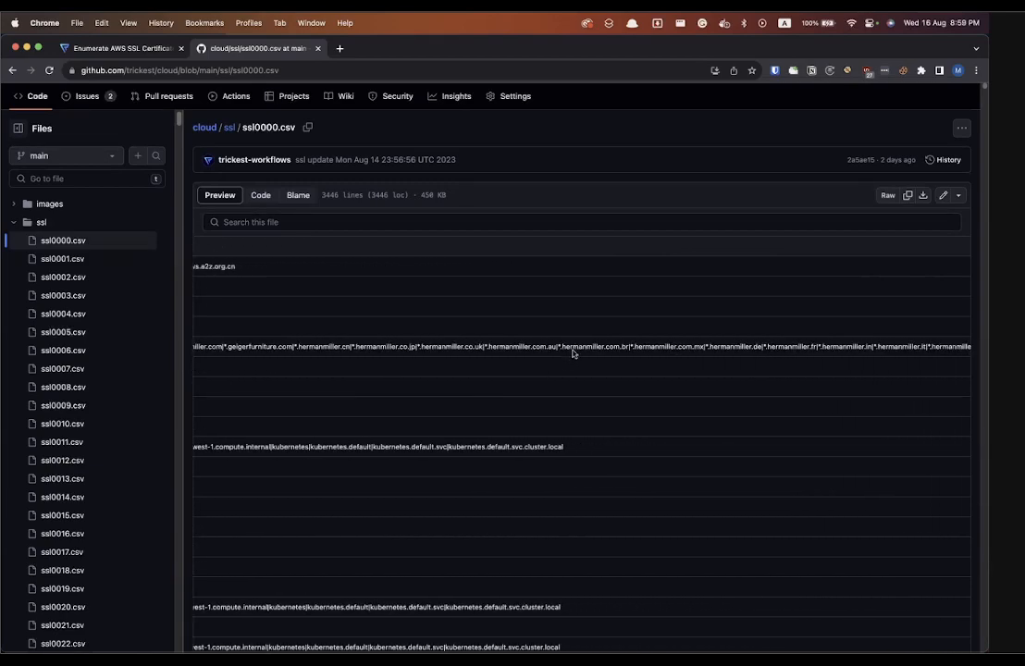
pyautogui.hscroll(20, 583, 342)
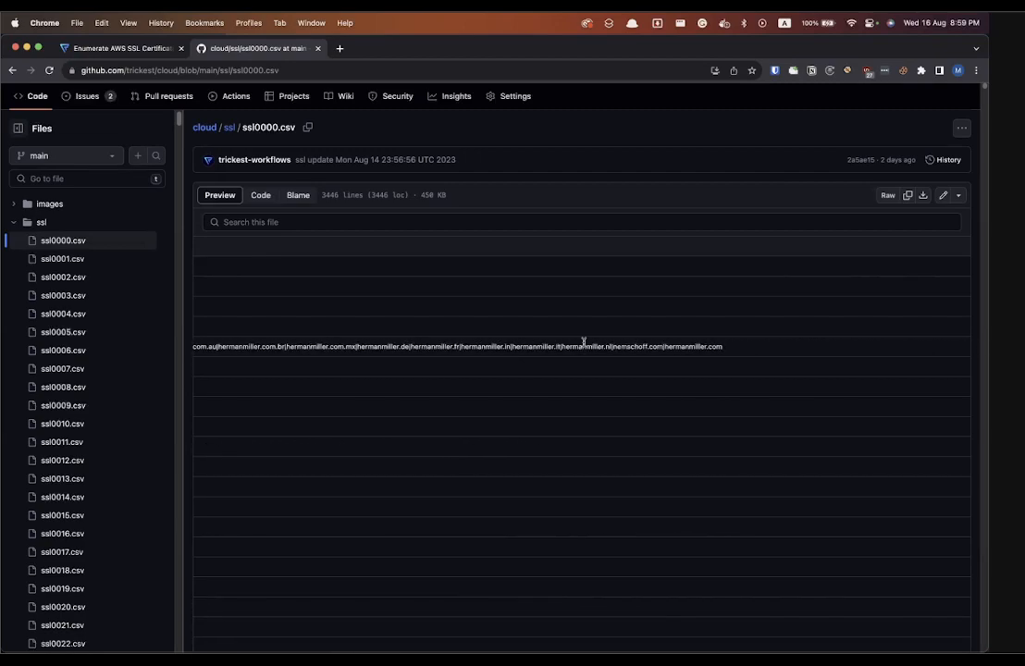
pyautogui.hscroll(5, 584, 342)
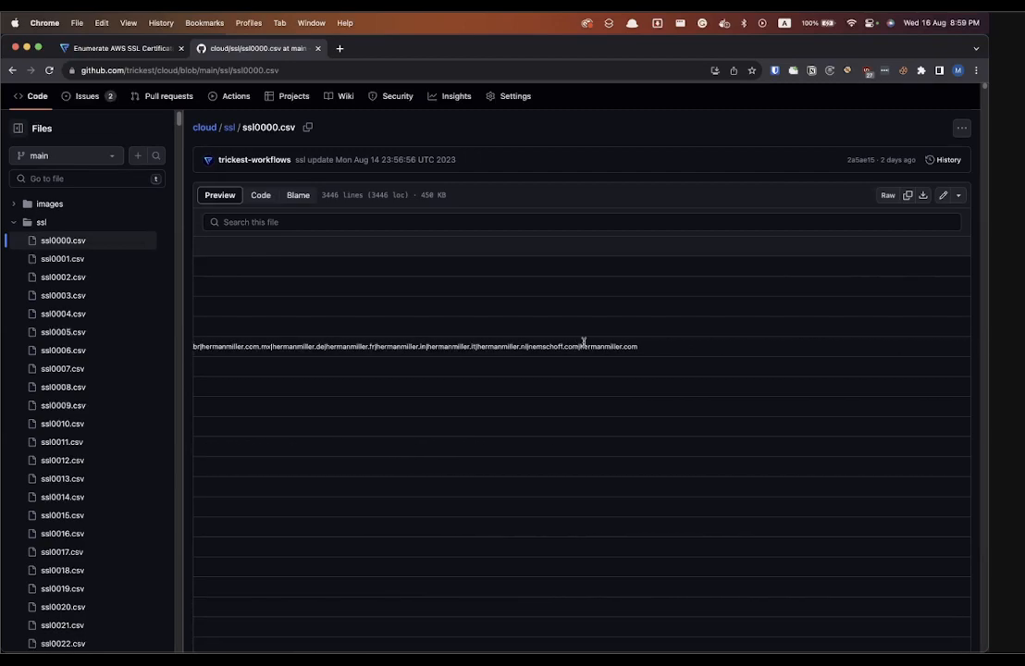
# Highlight the complete *.hermanmiller.com Subject Alternative DNS Name entry and trace its listed domains from the start of the cell.
pyautogui.tripleClick(584, 344)
pyautogui.hscroll(-20, 584, 344)
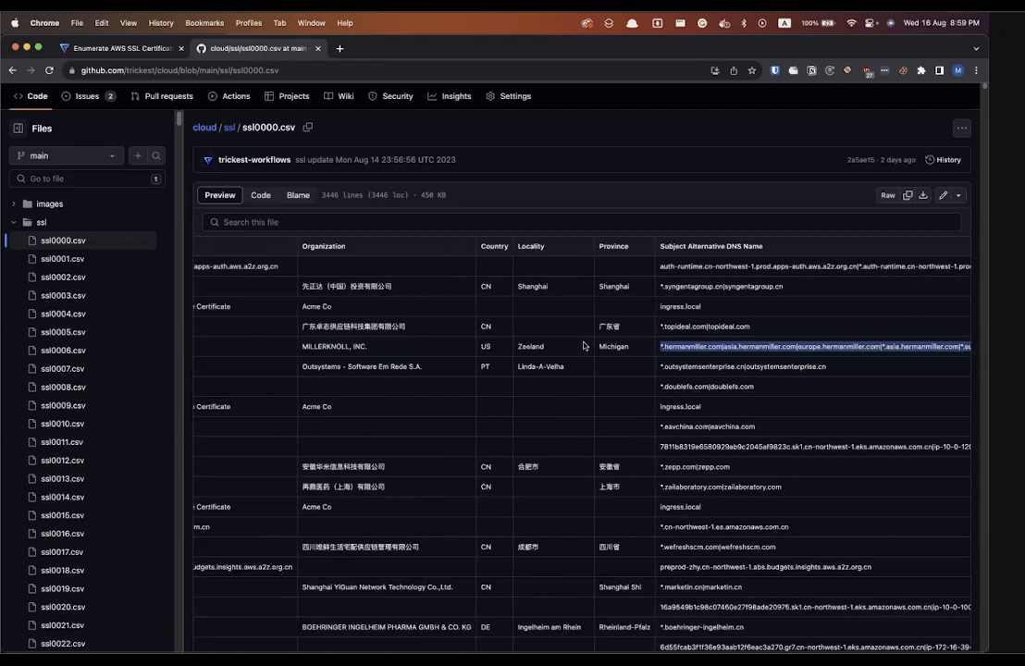
pyautogui.hscroll(10, 701, 318)
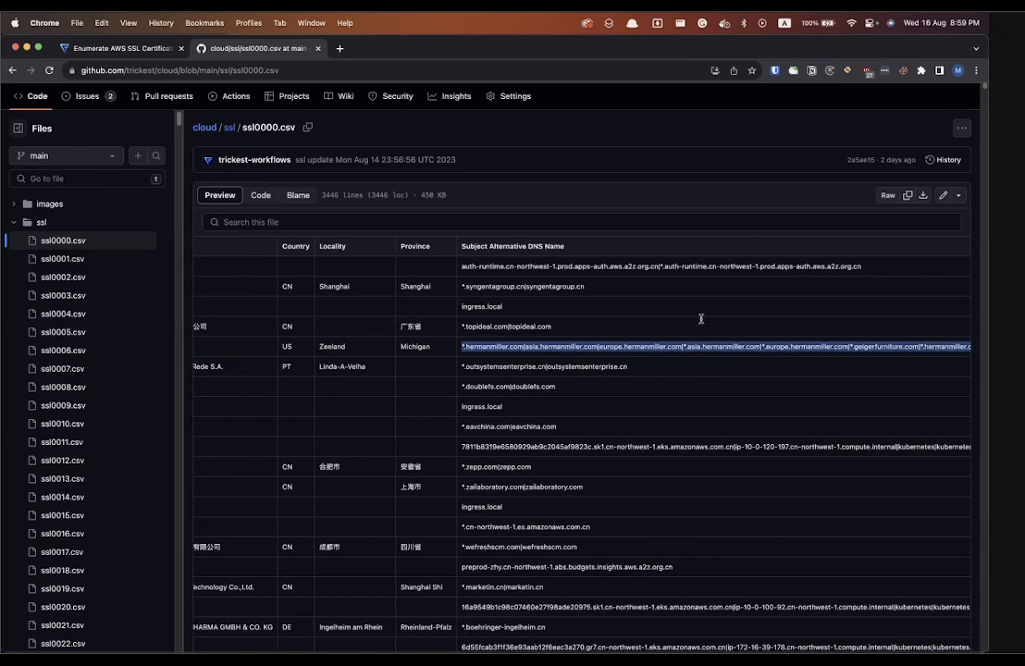
pyautogui.hscroll(18, 701, 329)
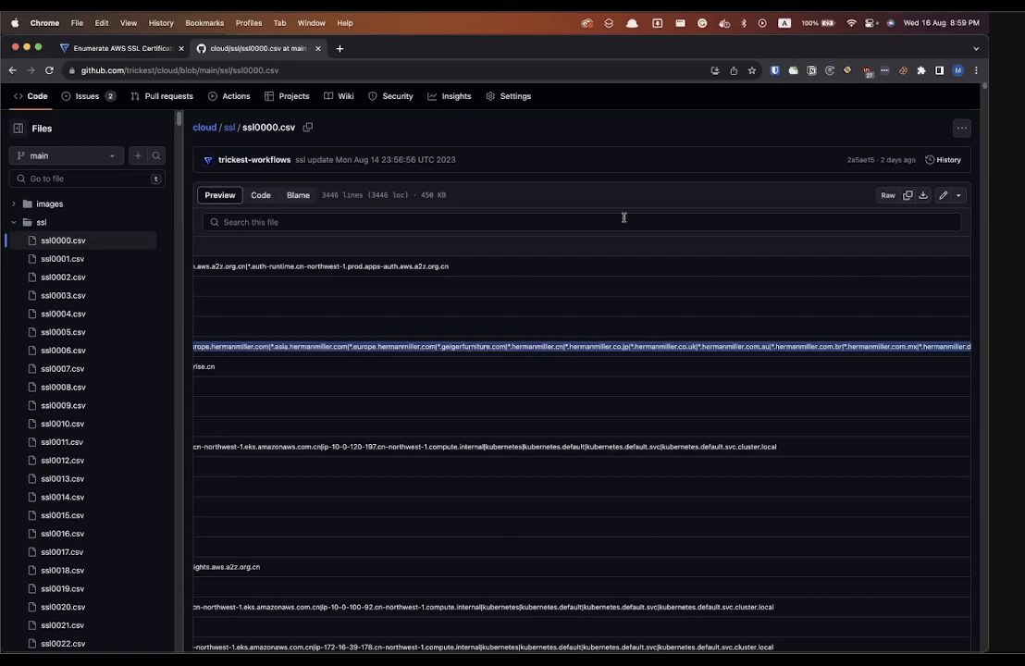
pyautogui.click(628, 353)
pyautogui.doubleClick(668, 348)
pyautogui.click(668, 348)
pyautogui.hscroll(20, 668, 346)
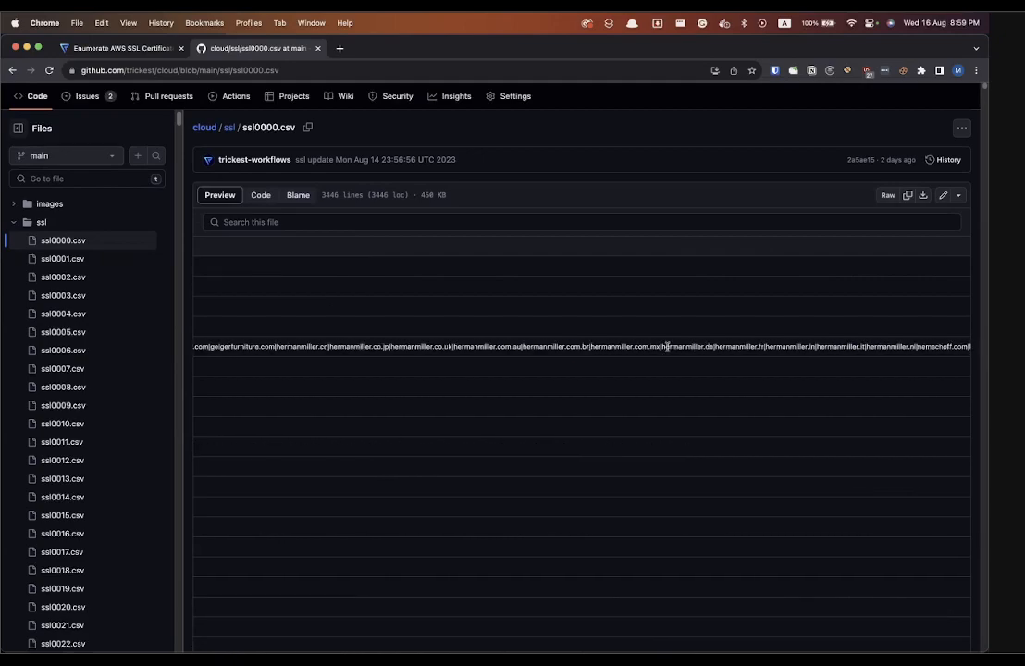
# Highlight 172.26.109.87 in the Subject Alternative IP address column and examine that column's header and other entries.
pyautogui.doubleClick(711, 449)
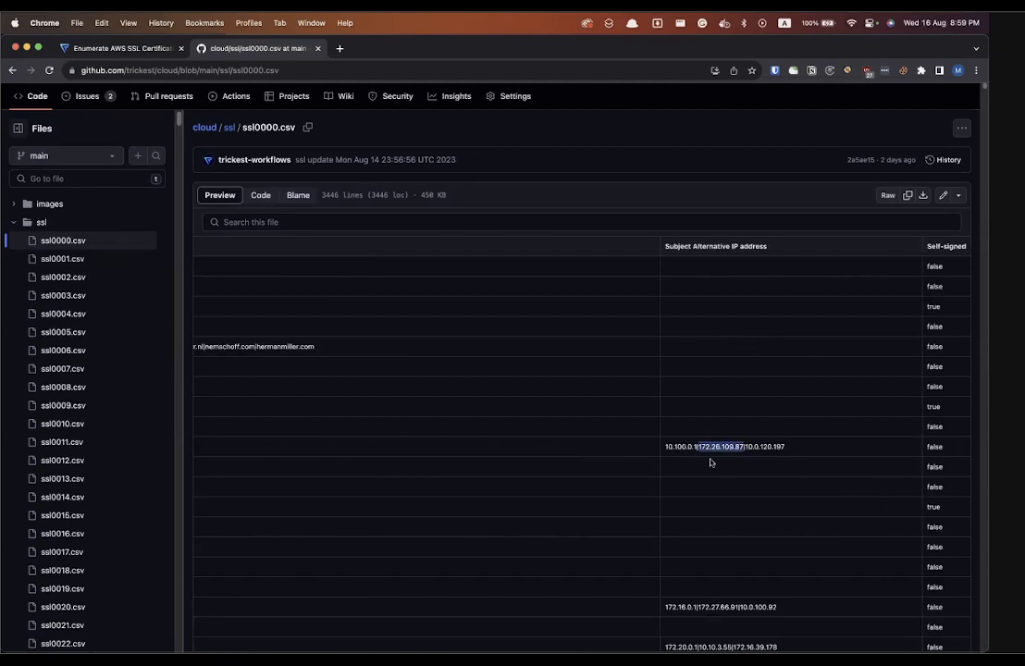
pyautogui.click(751, 447)
pyautogui.doubleClick(705, 248)
pyautogui.click(695, 282)
pyautogui.scroll(-2, 696, 281)
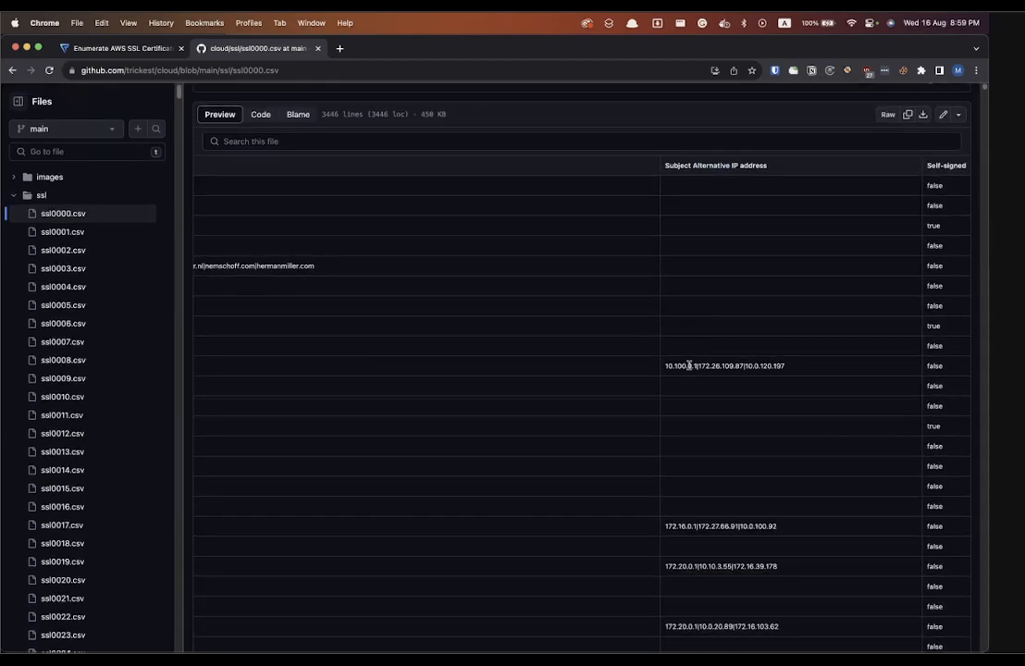
# Match those alternative IP addresses to the IP Address and Common Name of the kube-apiserver row 11.
pyautogui.hscroll(-15, 689, 365)
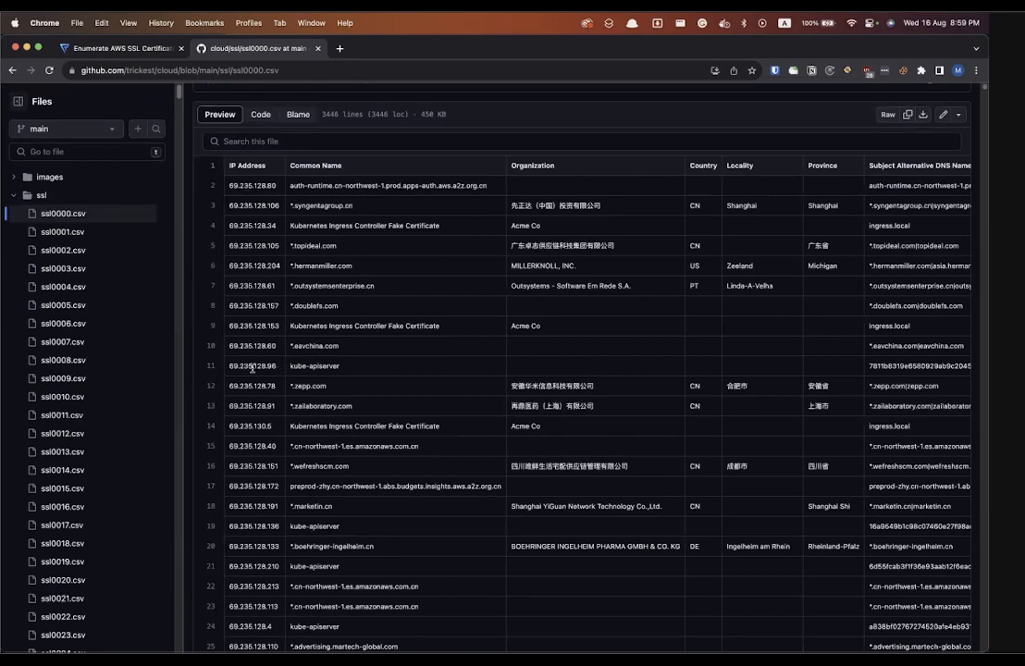
pyautogui.doubleClick(277, 368)
pyautogui.click(306, 366)
pyautogui.scroll(-1, 324, 364)
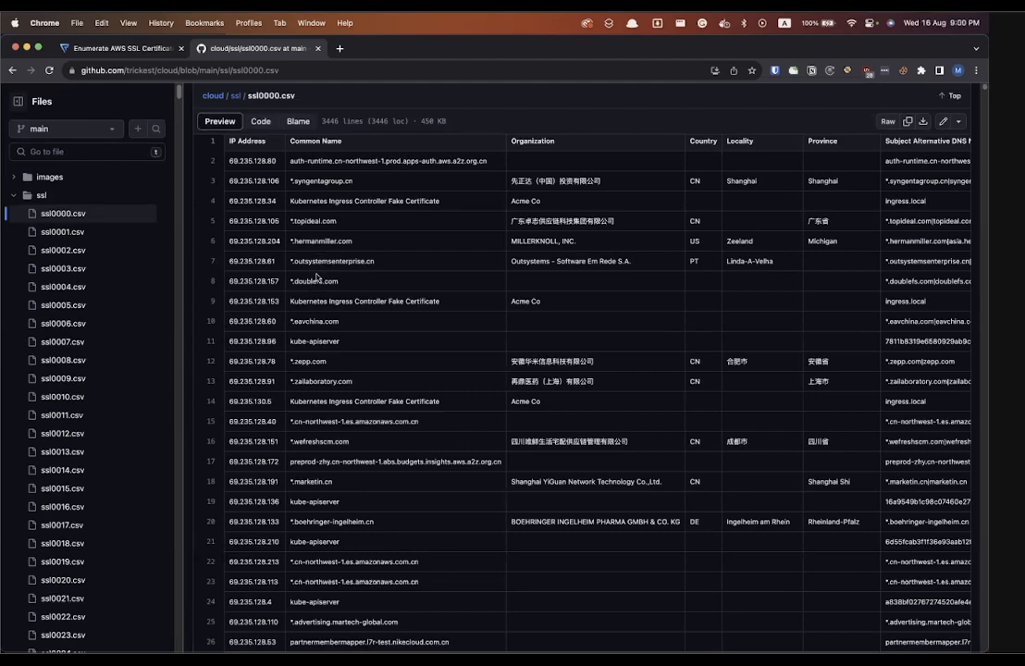
# Open the trickest/trickest-cli repository on GitHub.
pyautogui.scroll(5, 317, 275)
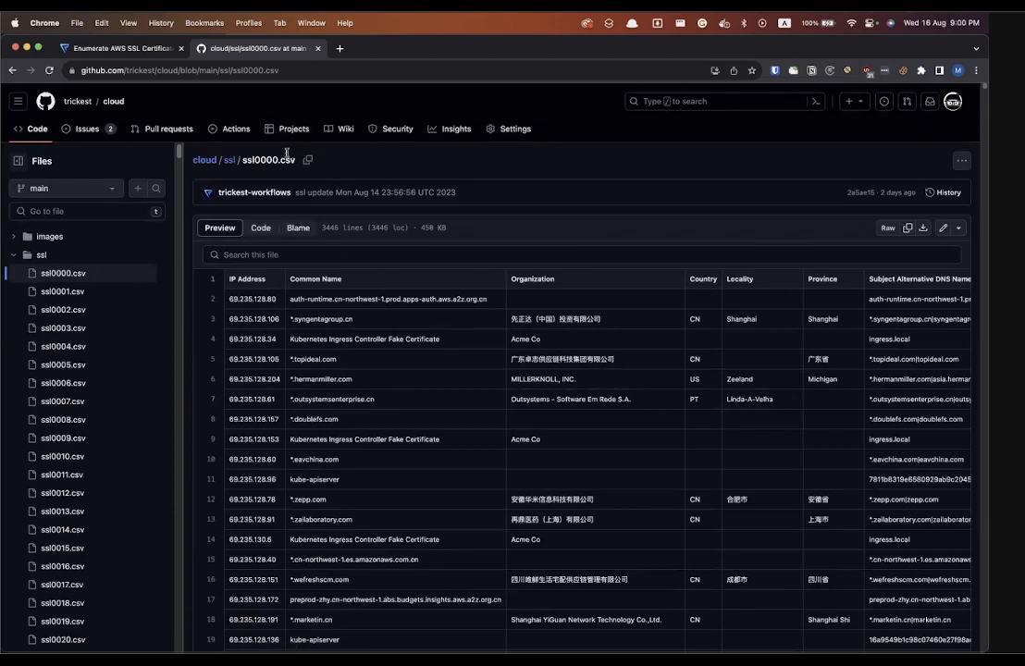
pyautogui.moveTo(184, 70); pyautogui.dragTo(318, 71)
pyautogui.write('trickest-cli')
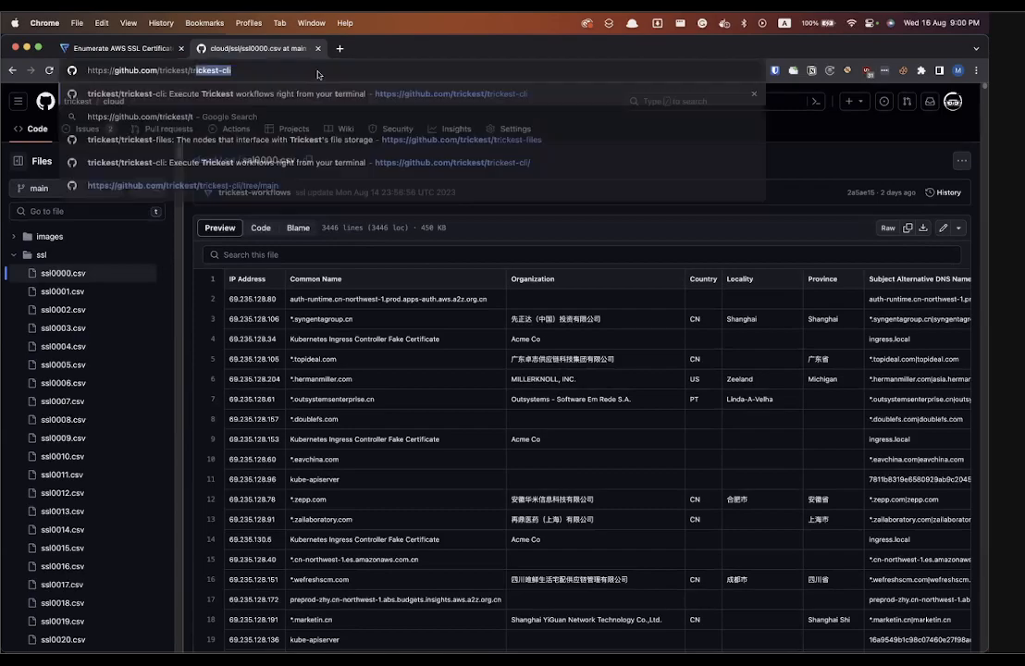
pyautogui.press('Return')
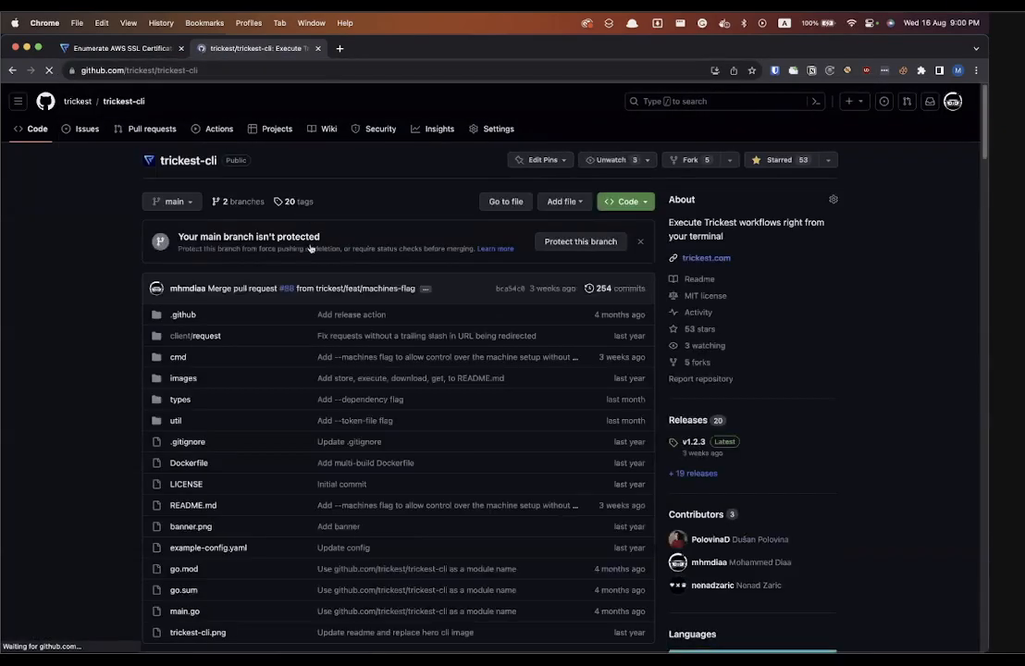
# Read the trickest-cli README's introduction, example execution and About section, glancing at the Enumerate AWS SSL Certificates workflow for comparison.
pyautogui.scroll(-10, 305, 365)
pyautogui.scroll(-3, 310, 390)
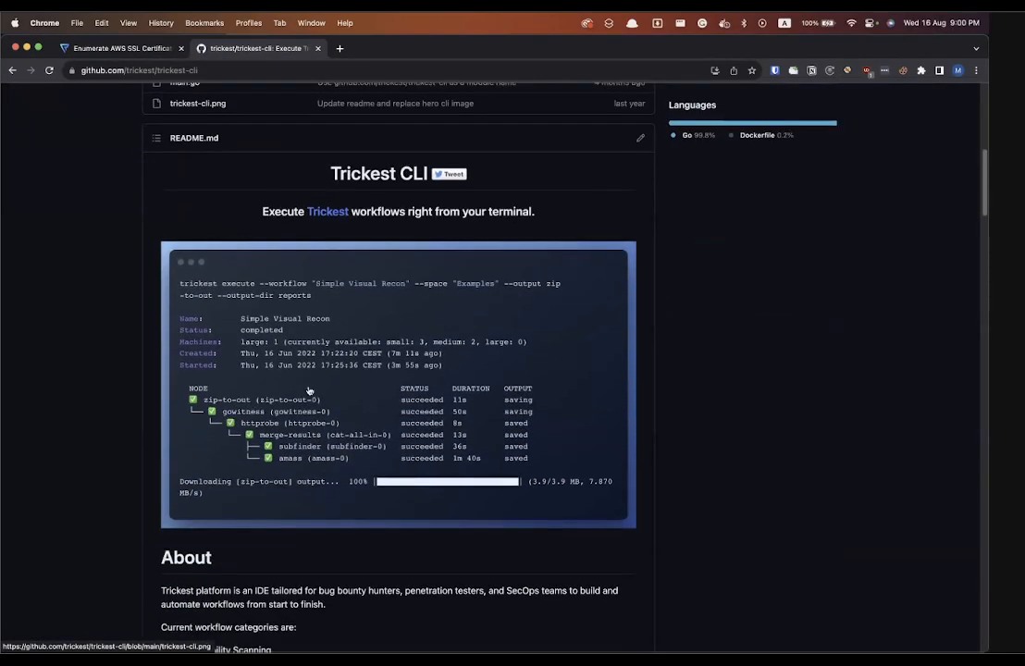
pyautogui.scroll(-3, 227, 212)
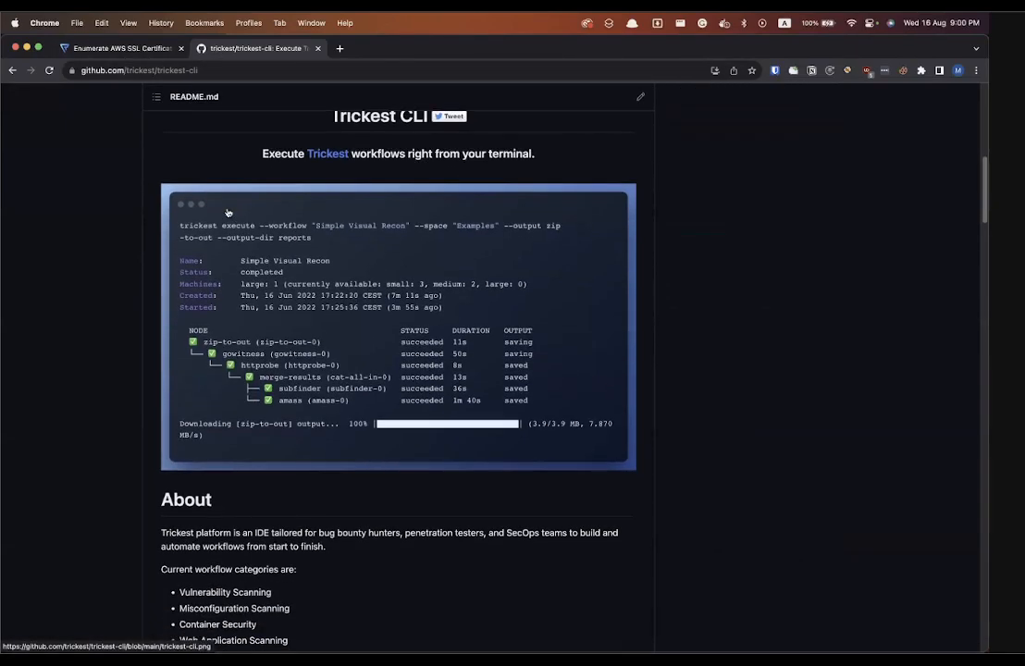
pyautogui.scroll(-3, 317, 413)
pyautogui.scroll(-10, 315, 412)
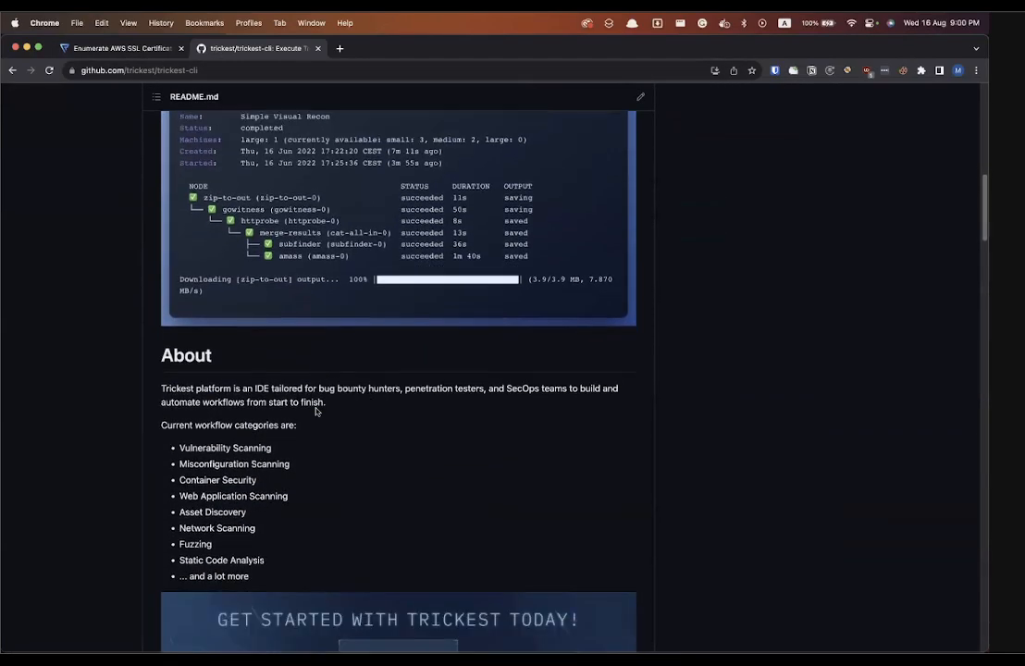
pyautogui.click(138, 51)
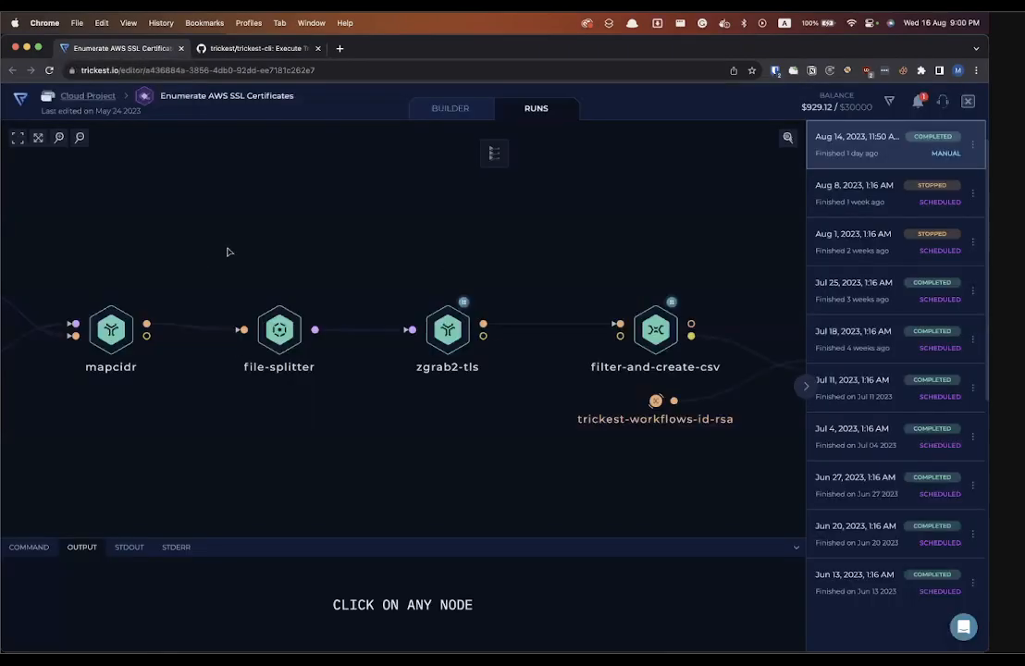
pyautogui.click(218, 48)
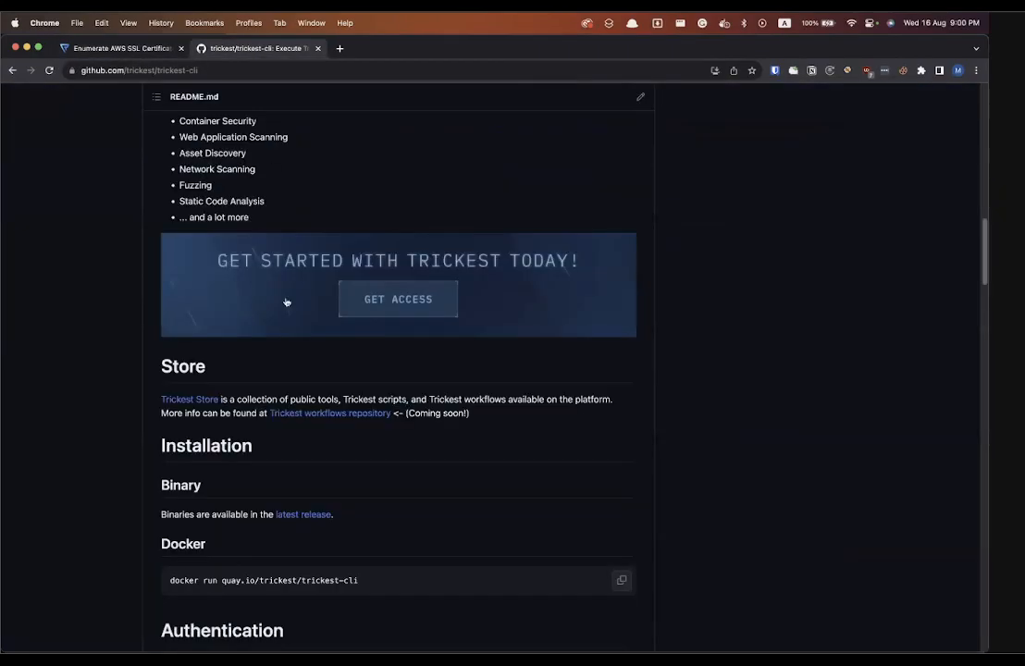
# Browse the README's usage documentation, highlight output in the trickest output command, and compare it with the workflow's runs.
pyautogui.scroll(1, 285, 301)
pyautogui.scroll(-10, 251, 323)
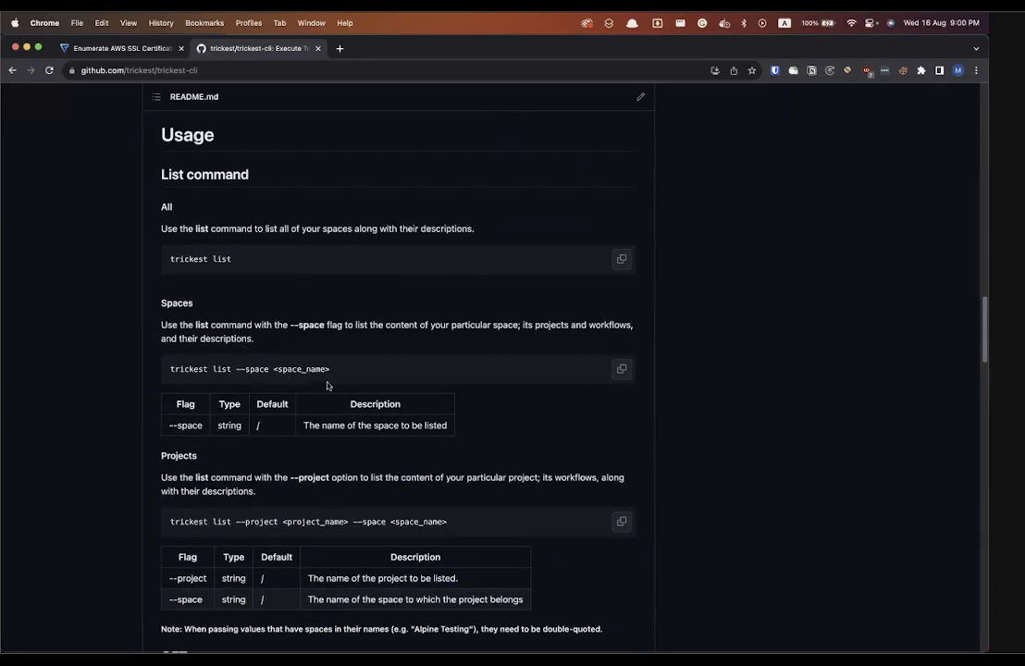
pyautogui.scroll(-20, 327, 386)
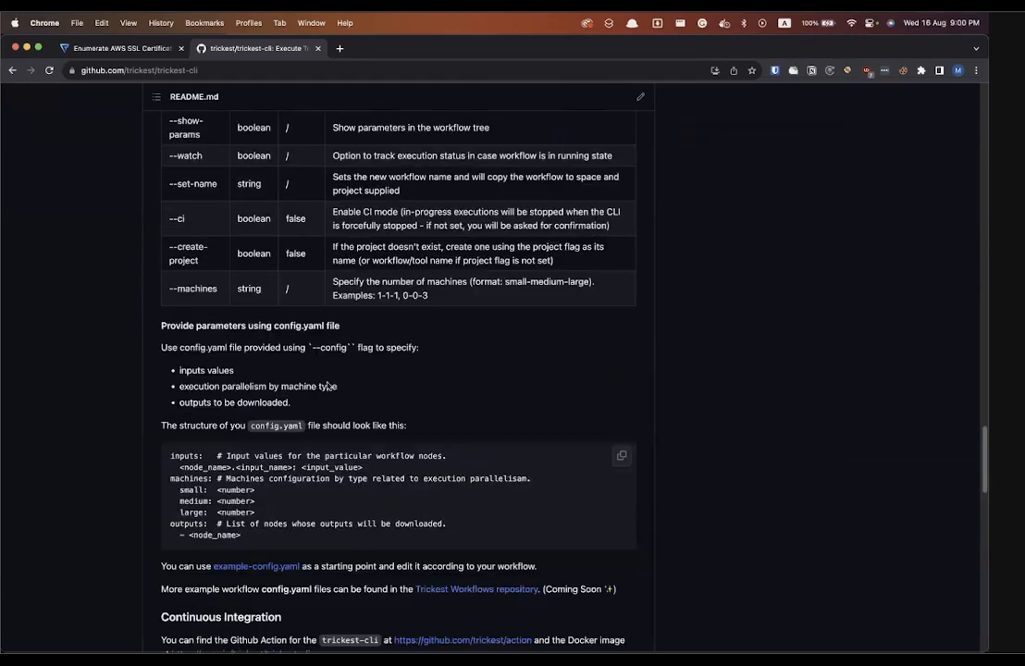
pyautogui.scroll(-15, 327, 386)
pyautogui.scroll(10, 185, 263)
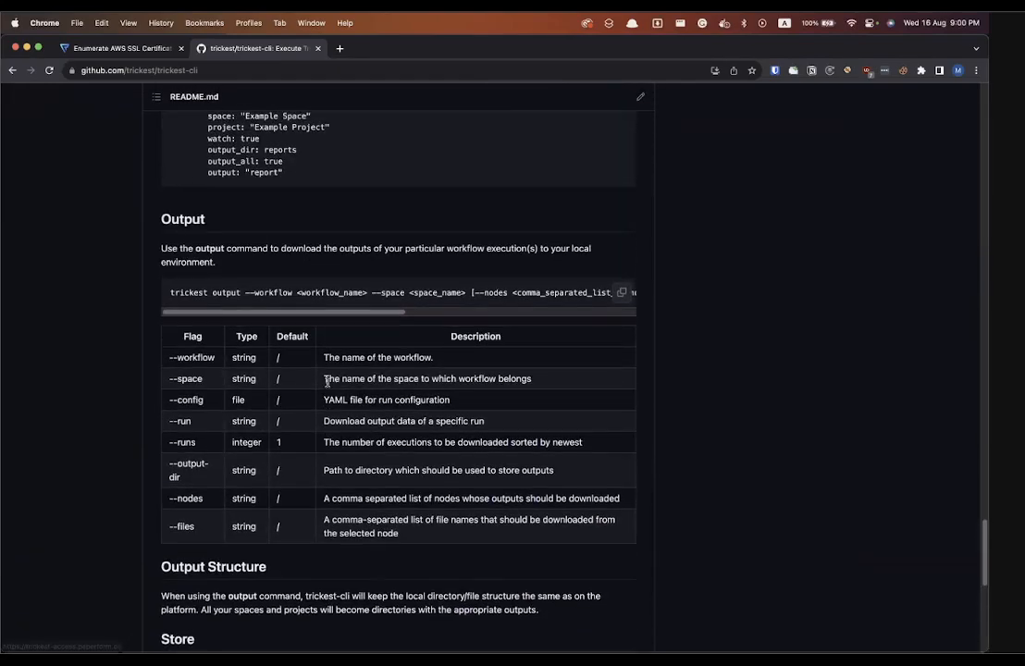
pyautogui.doubleClick(226, 327)
pyautogui.click(119, 47)
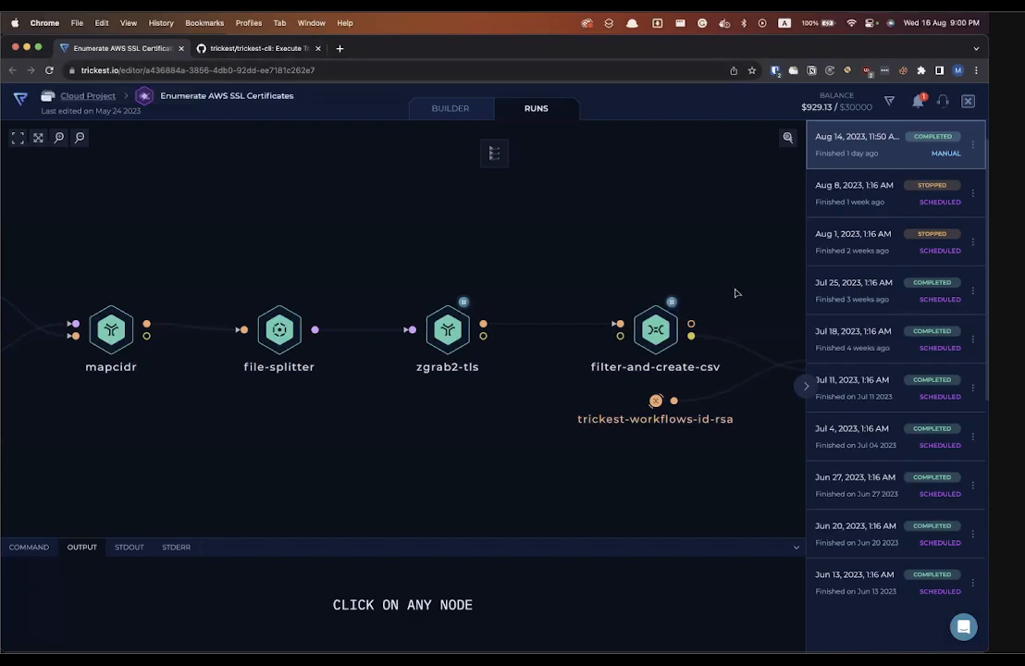
pyautogui.click(259, 51)
# Examine the README's Continuous Integration example, config.yaml structure, and the Execute section's full command and flags.
pyautogui.scroll(5, 421, 328)
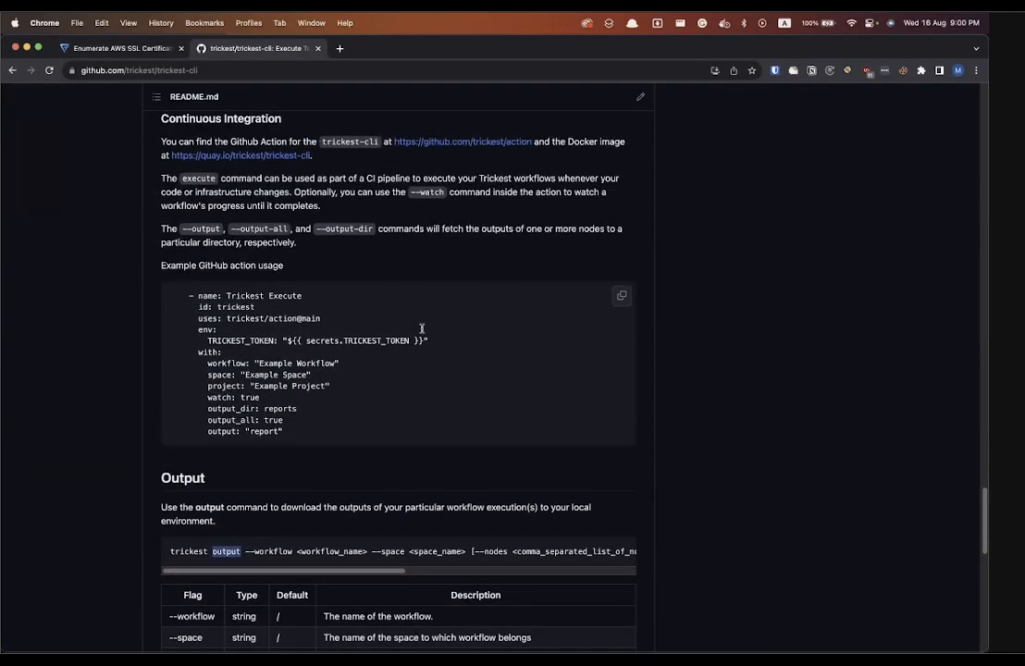
pyautogui.scroll(1, 421, 329)
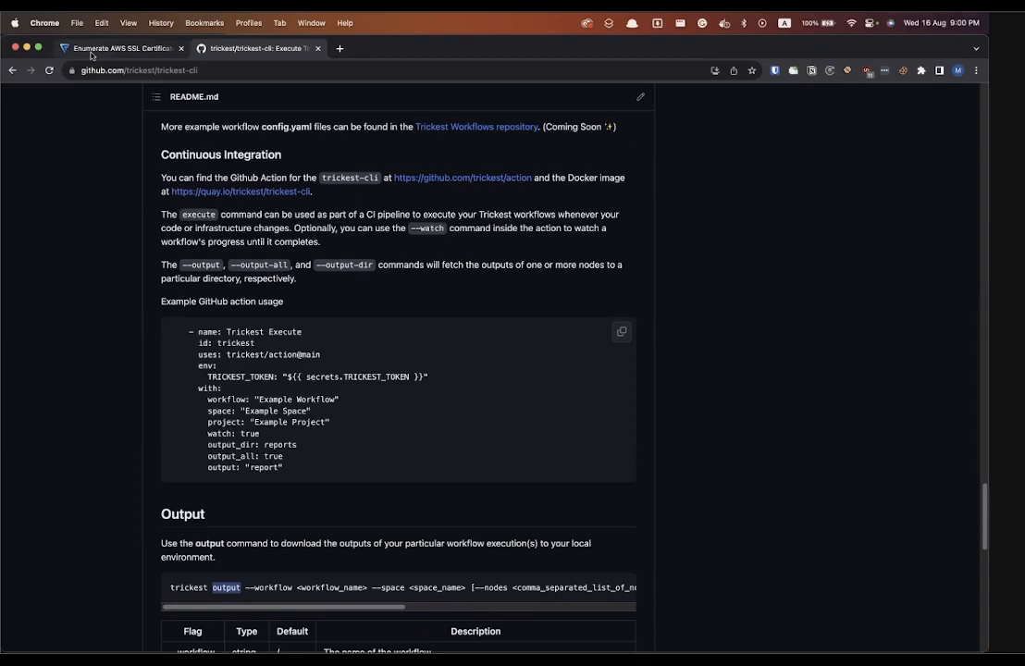
pyautogui.scroll(10, 221, 209)
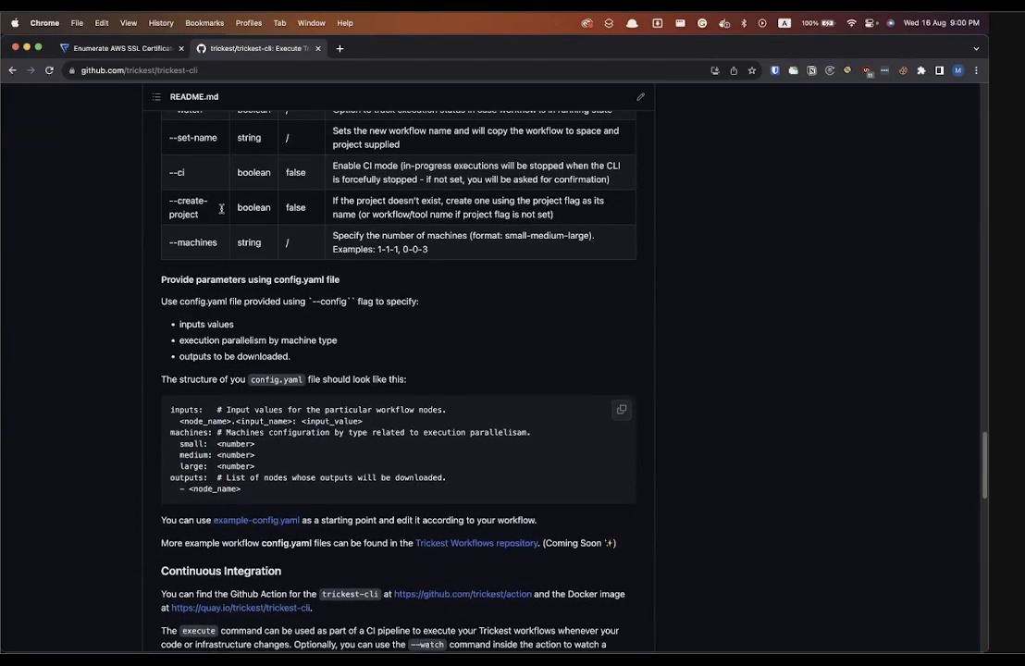
pyautogui.scroll(9, 221, 209)
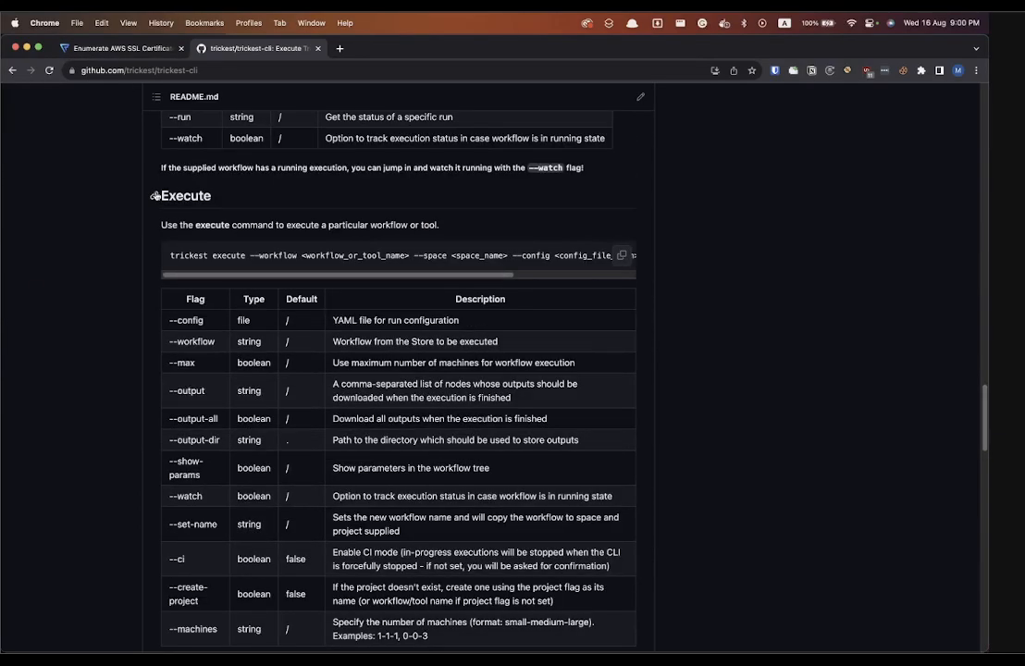
pyautogui.click(155, 196)
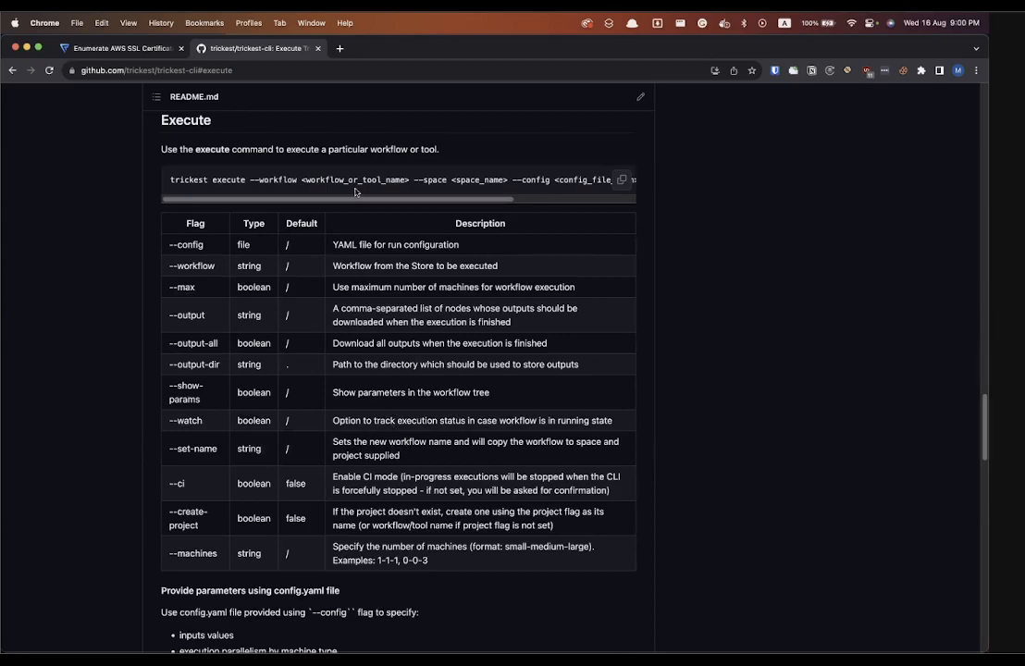
pyautogui.hscroll(5, 322, 178)
pyautogui.hscroll(2, 322, 178)
pyautogui.hscroll(-6, 323, 178)
# Examine the README's GET command and project listing command, then return to the Enumerate AWS SSL Certificates workflow's runs.
pyautogui.scroll(5, 323, 179)
pyautogui.scroll(3, 292, 180)
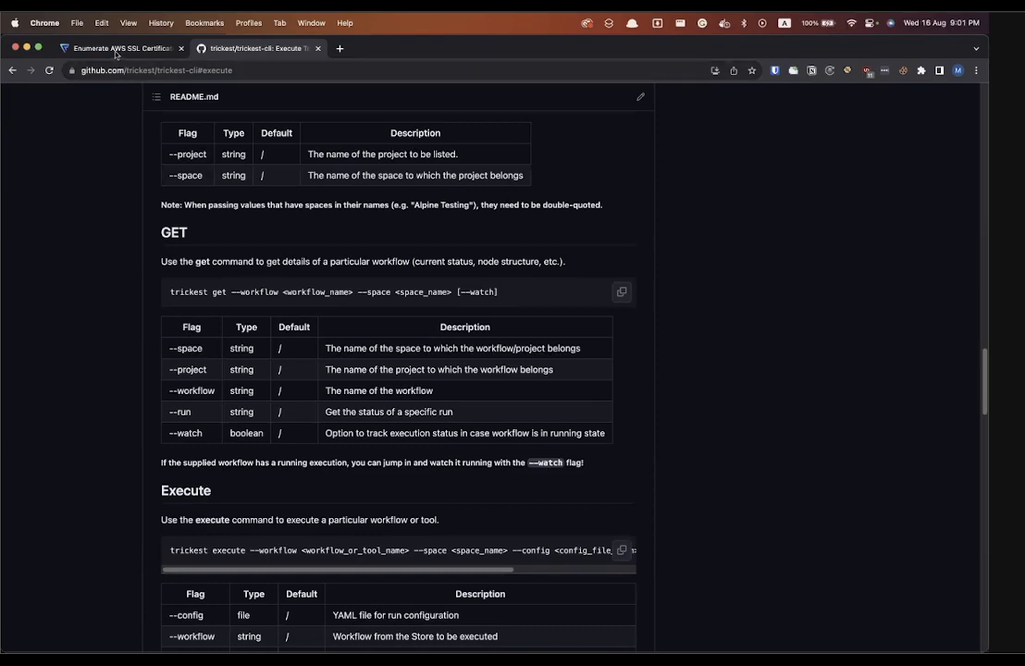
pyautogui.click(121, 48)
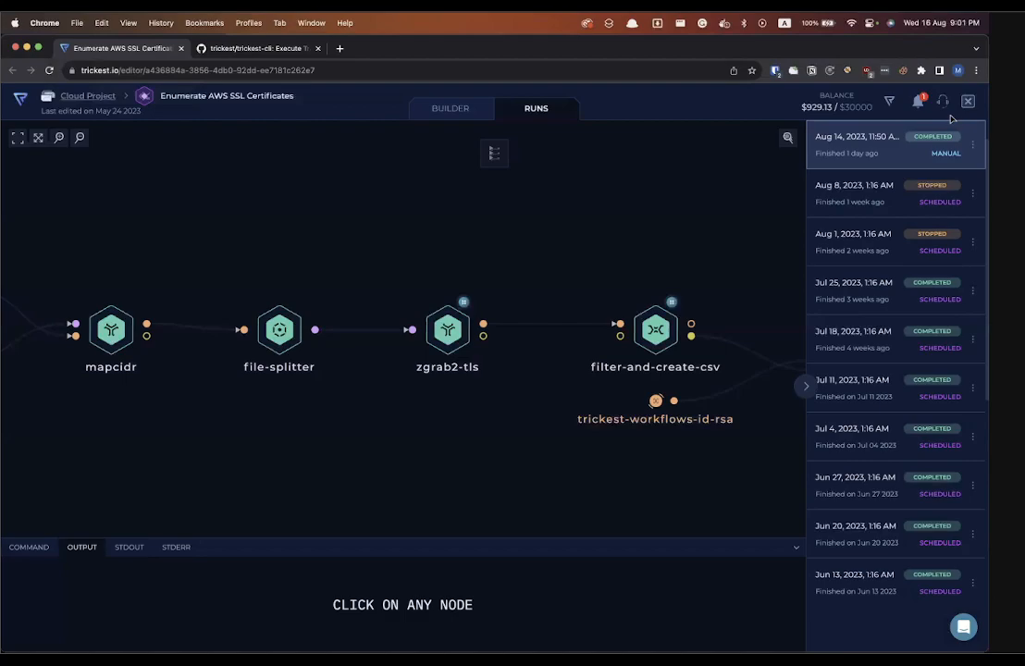
pyautogui.click(270, 52)
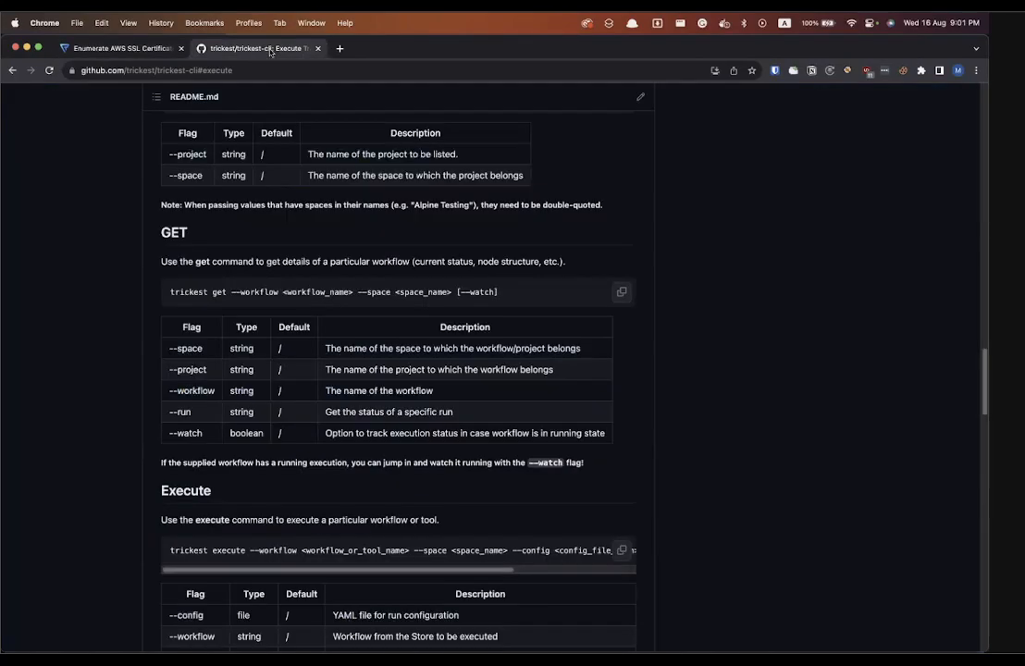
pyautogui.scroll(2, 274, 209)
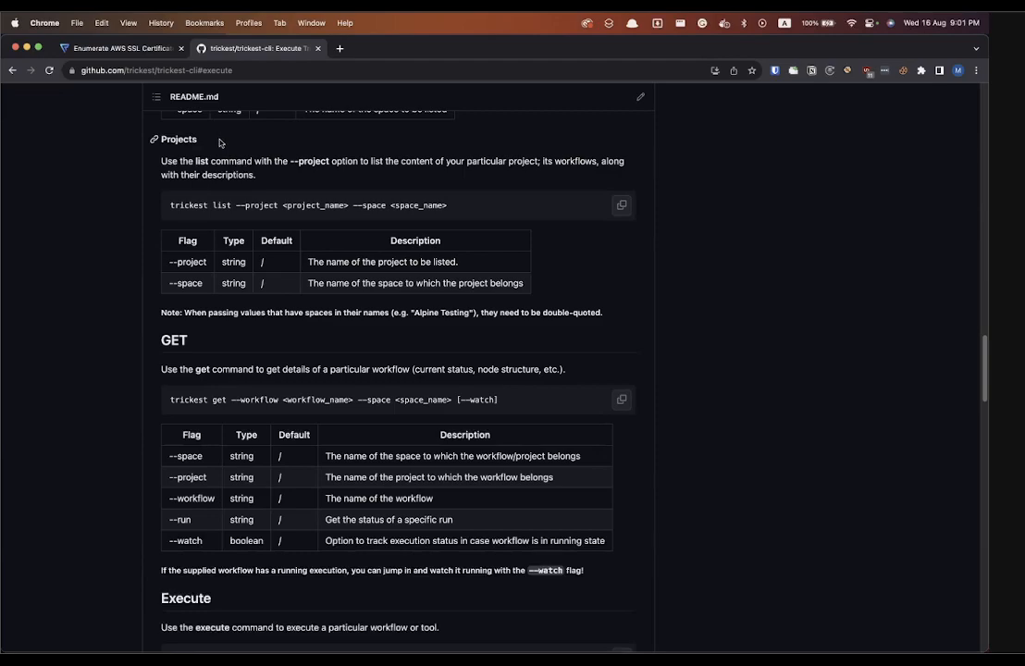
pyautogui.scroll(-1, 220, 148)
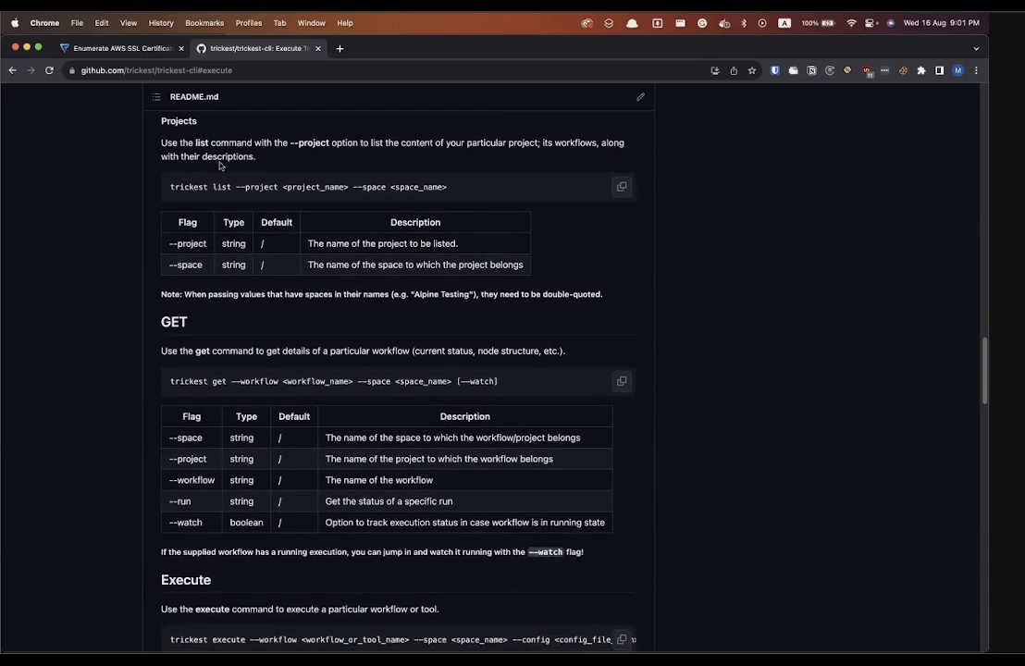
pyautogui.click(116, 48)
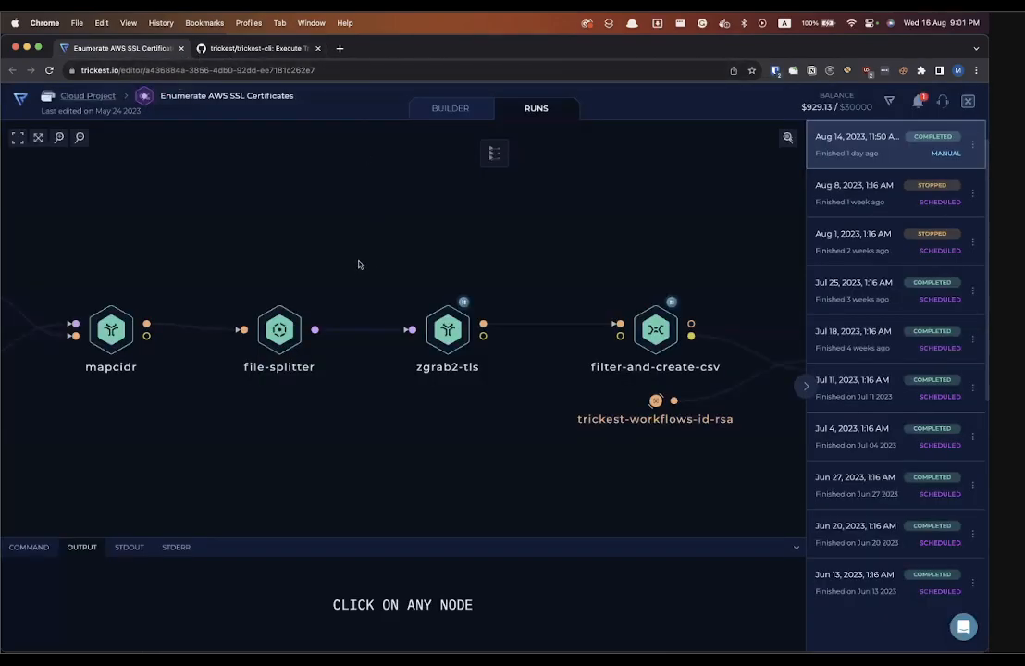
# Switch to the Scalable Workflow's runs and view the first extract IP ranges node's output and command.
pyautogui.hotkey('ctrl', 'Up')
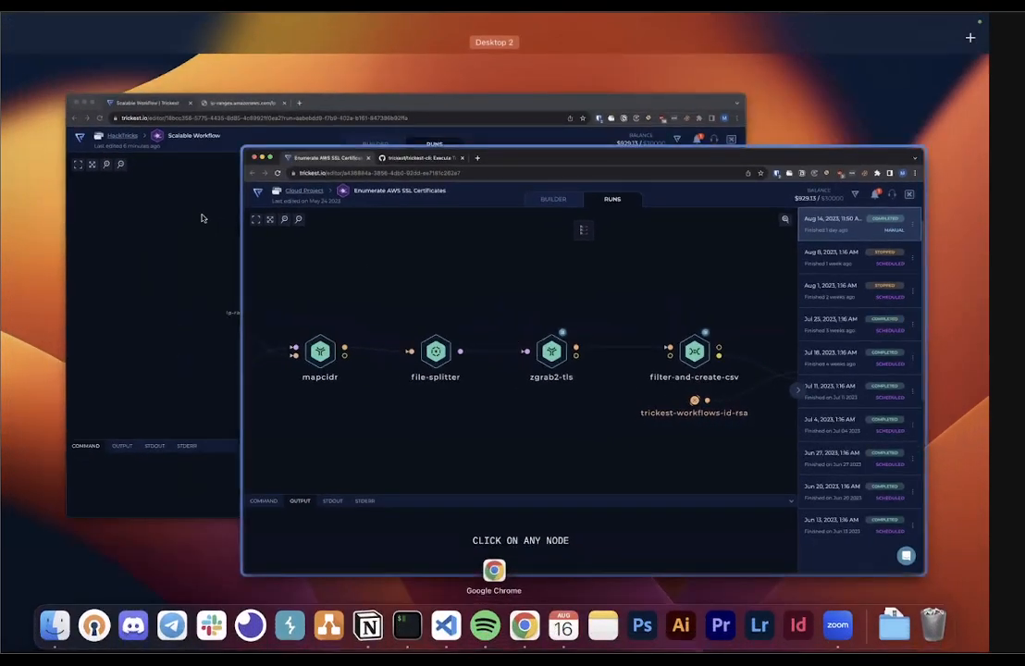
pyautogui.click(199, 220)
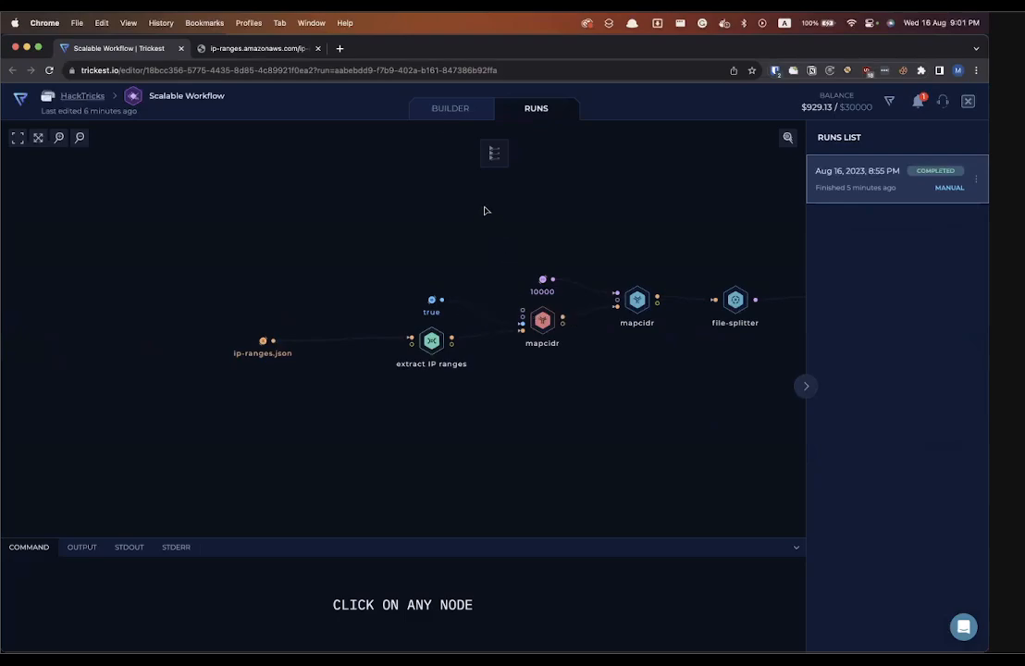
pyautogui.click(441, 348)
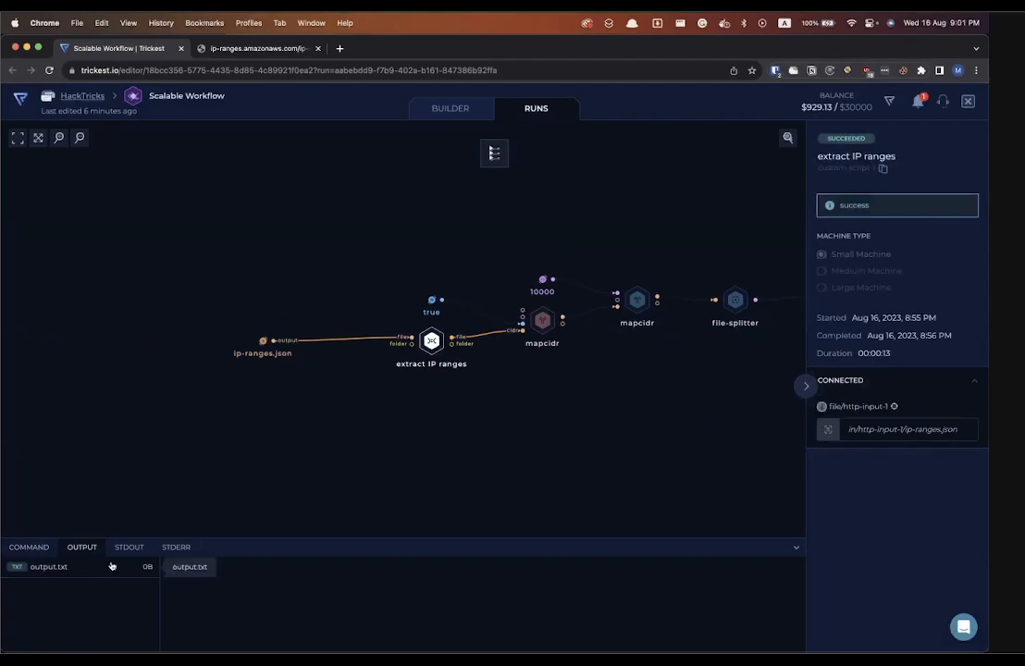
pyautogui.click(37, 548)
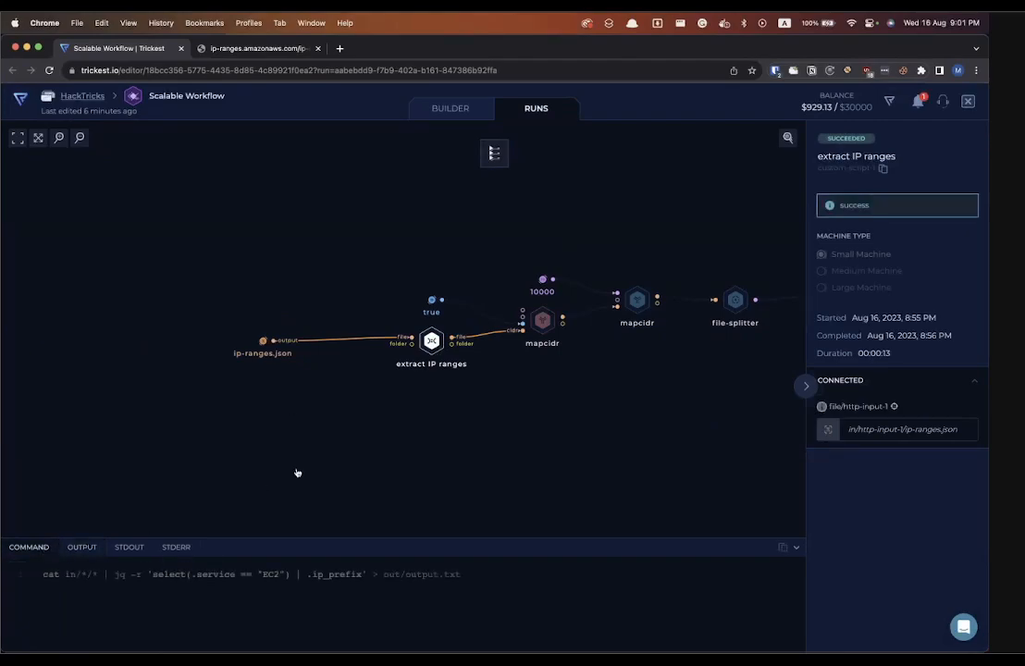
pyautogui.click(343, 428)
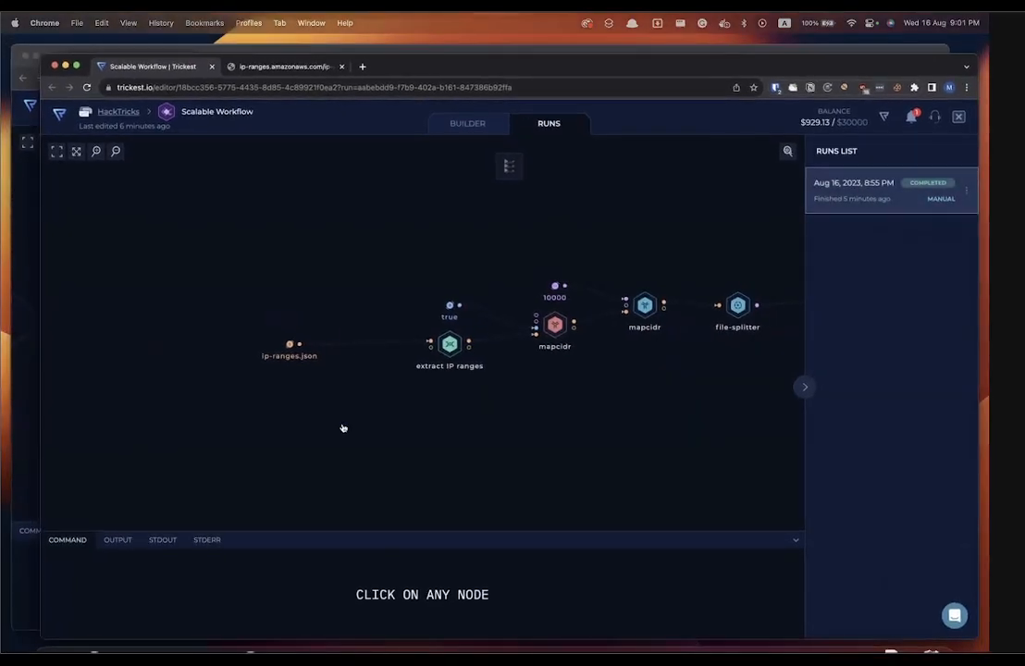
# Return to the Enumerate AWS SSL Certificates workflow and examine the Load AWS IPs node's output and its link to mapcidr.
pyautogui.hotkey('ctrl', 'Up')
pyautogui.click(211, 314)
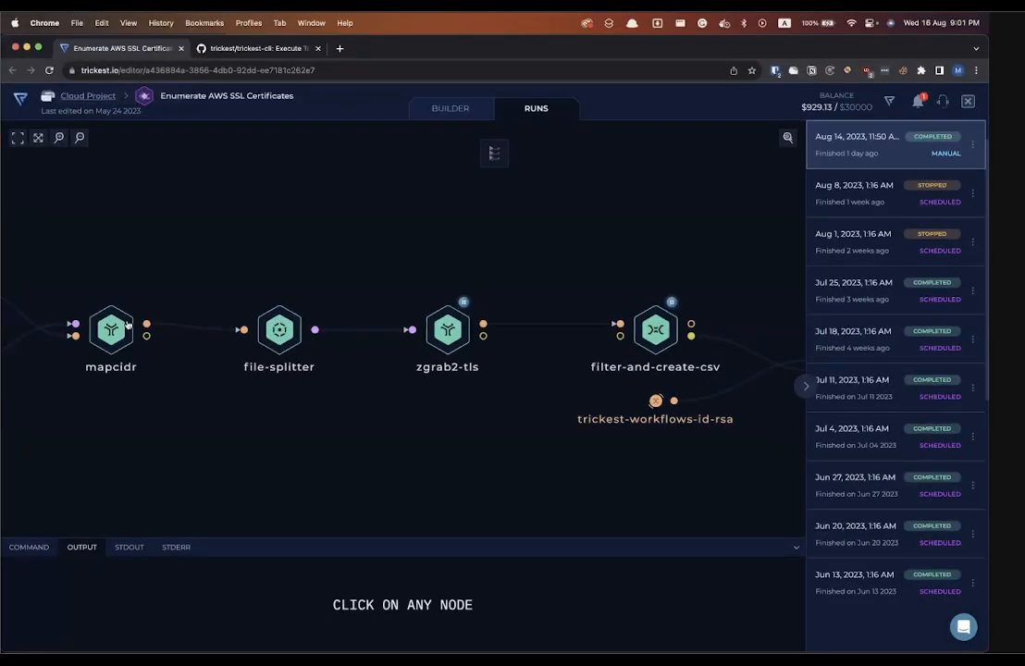
pyautogui.hscroll(-5, 126, 326)
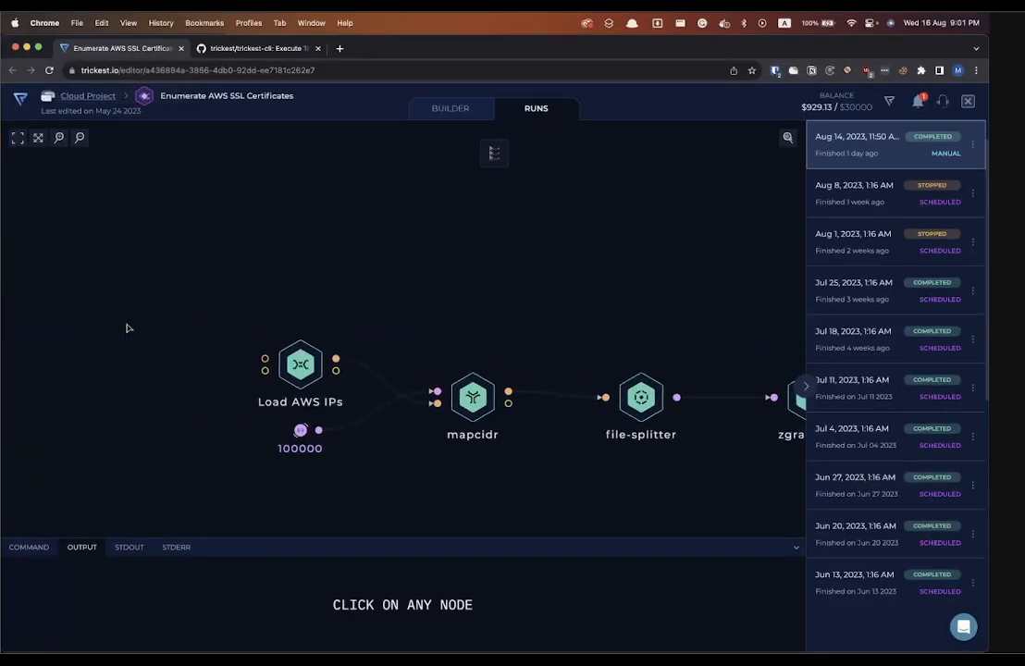
pyautogui.click(294, 373)
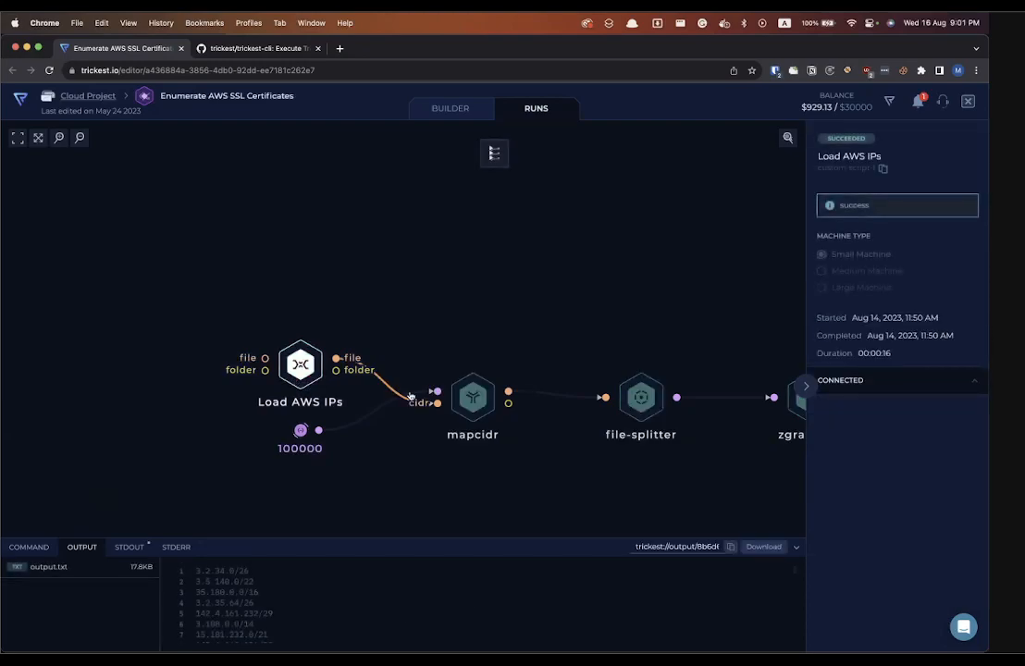
pyautogui.click(475, 335)
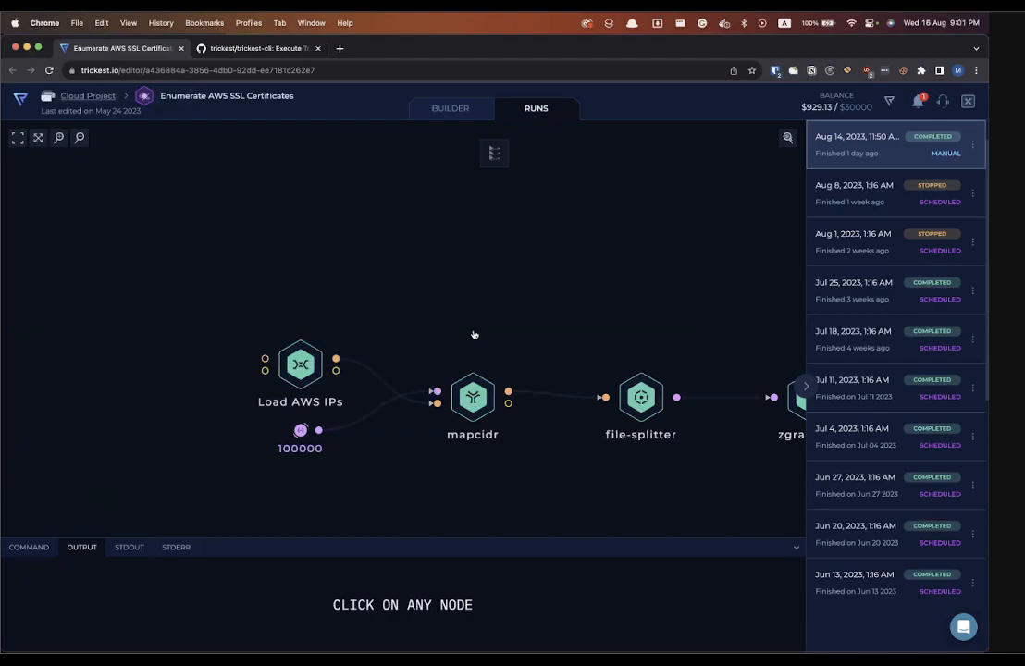
pyautogui.scroll(-2, 473, 334)
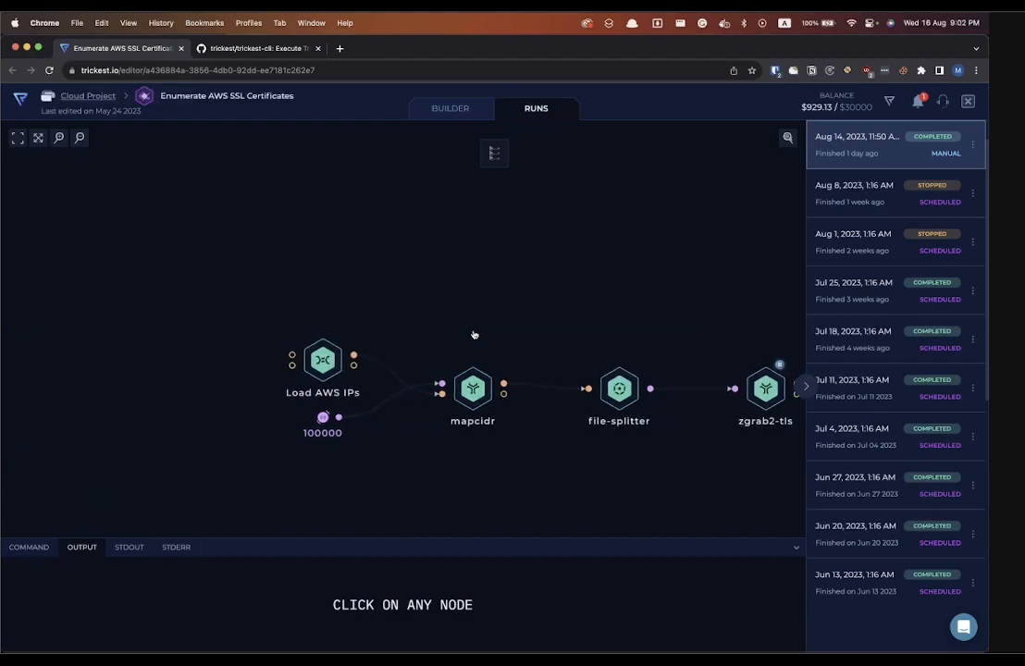
pyautogui.hscroll(3, 474, 334)
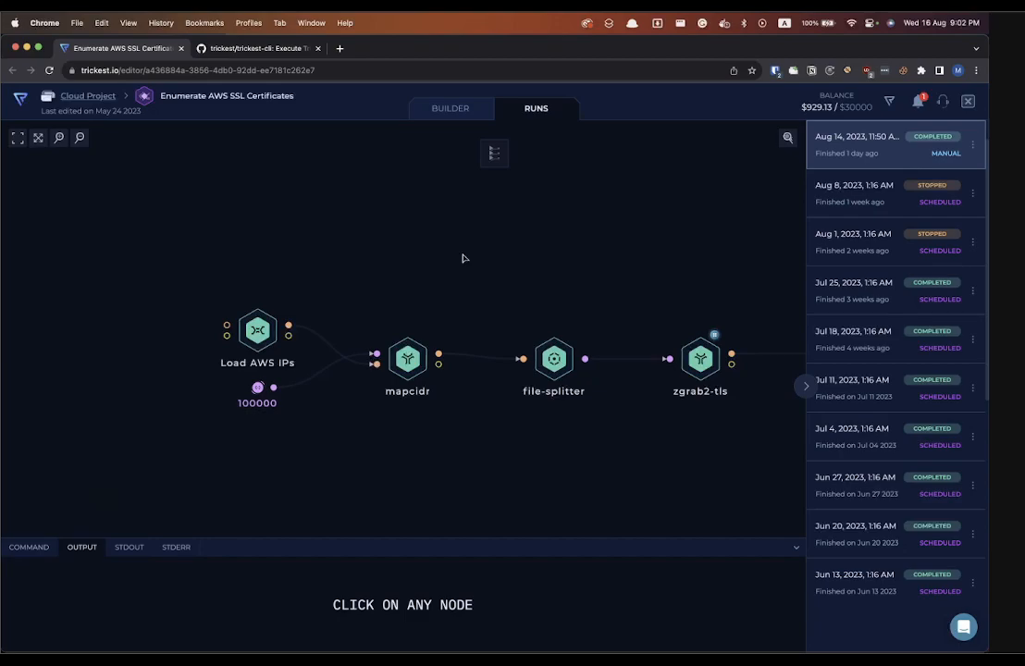
# Switch to the Scalable Workflow's builder, search the library for "custom-" and add a custom-script node below the existing chain.
pyautogui.hotkey('ctrl', 'Up')
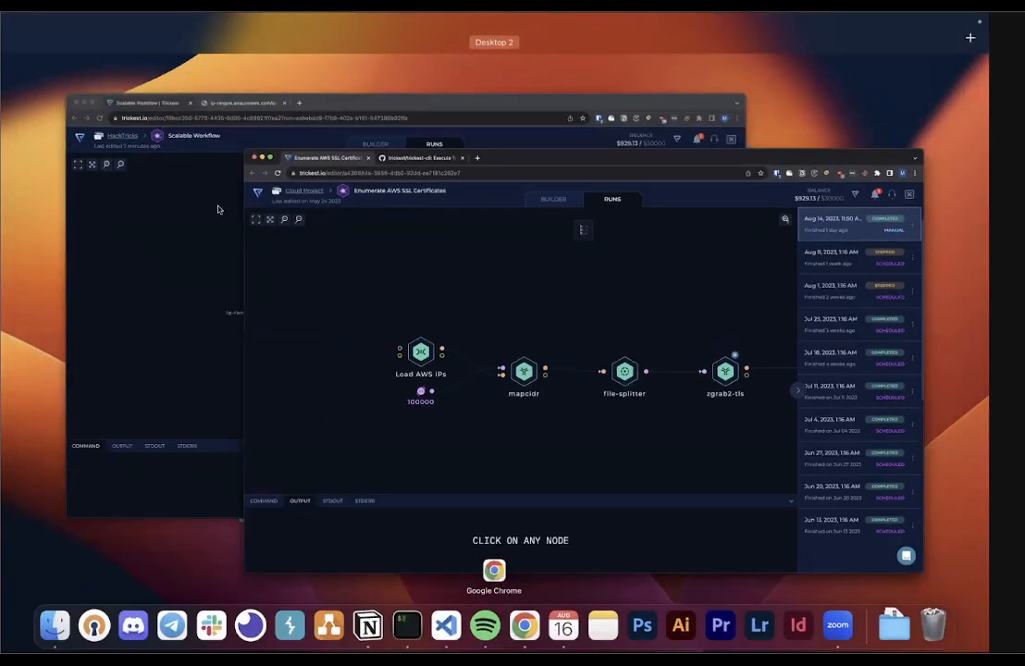
pyautogui.click(217, 209)
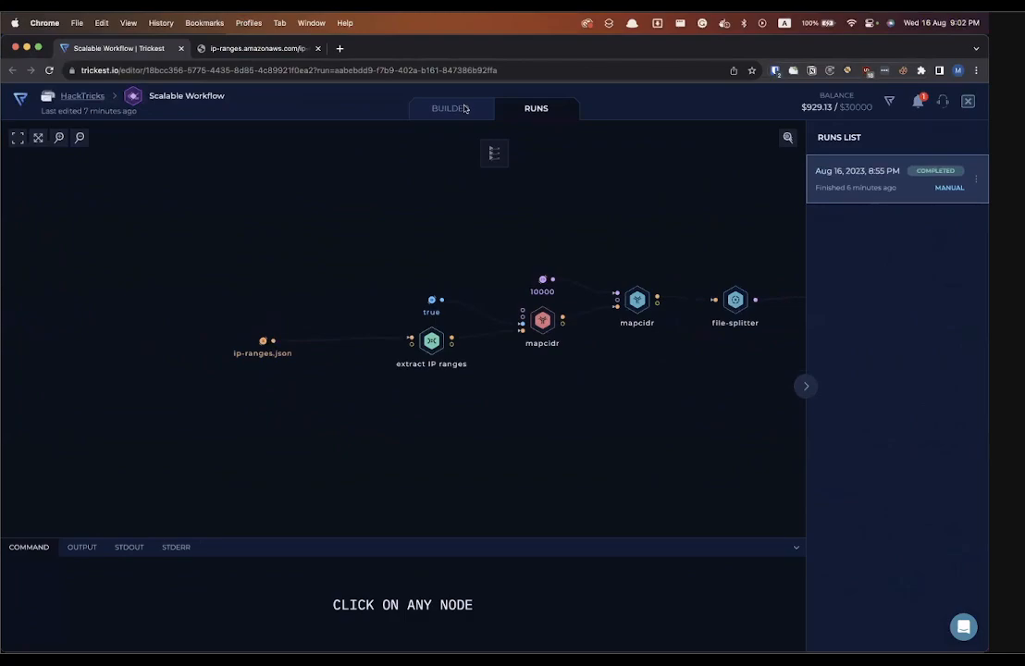
pyautogui.click(450, 108)
pyautogui.scroll(-5, 442, 270)
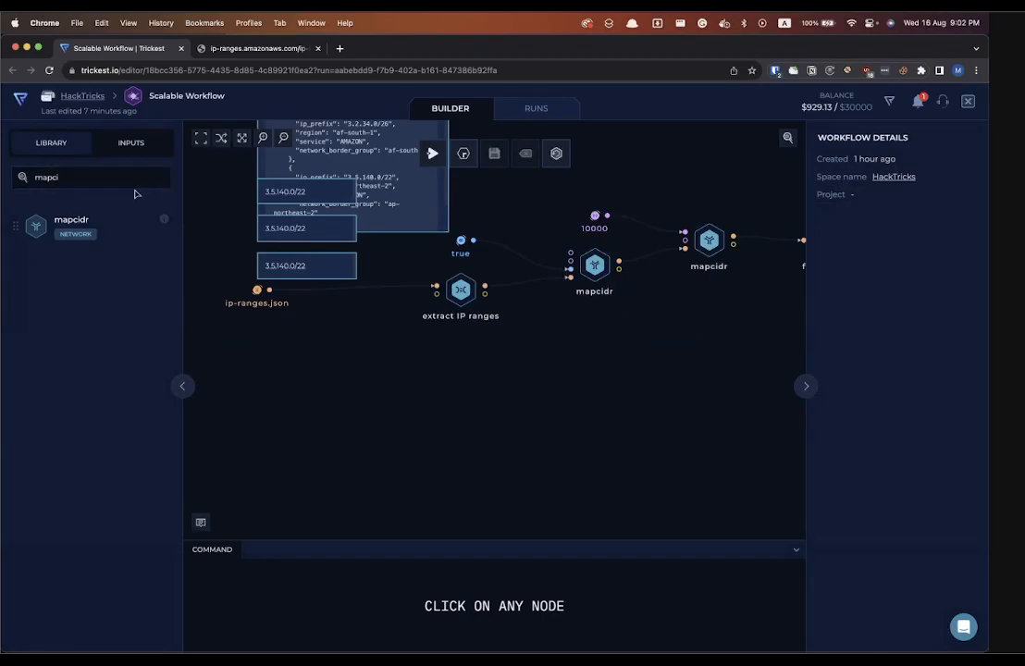
pyautogui.click(117, 179)
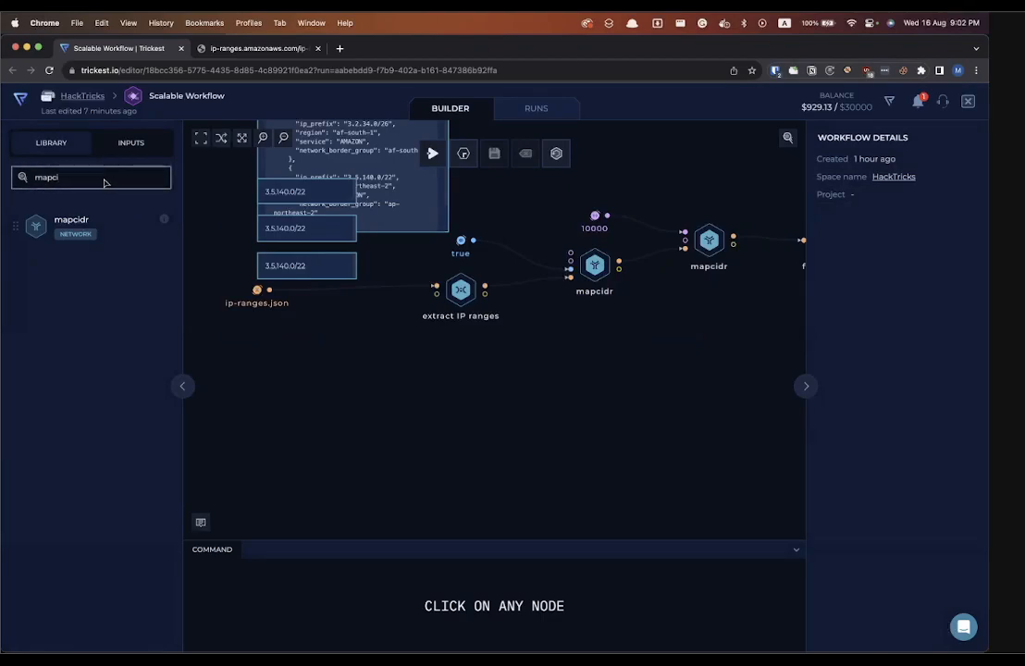
pyautogui.press('BackSpace')
pyautogui.press('BackSpace')
pyautogui.press('BackSpace')
pyautogui.press('BackSpace')
pyautogui.press('BackSpace')
pyautogui.write('custom-')
pyautogui.moveTo(91, 227); pyautogui.dragTo(305, 410)
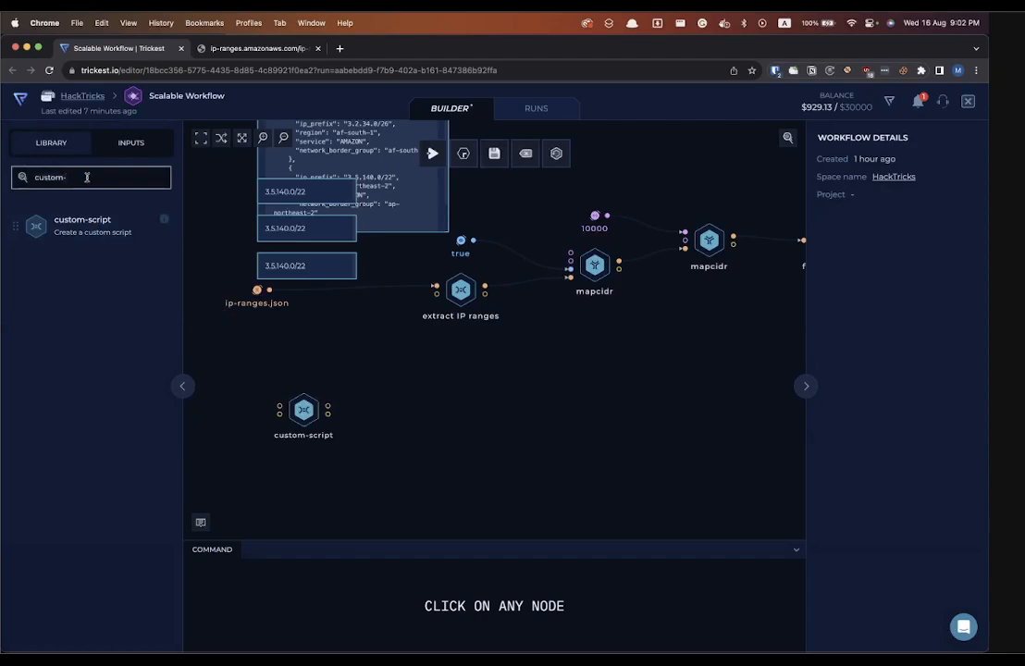
# Search the library for "python-s" and add a python-script node just below custom-script.
pyautogui.press('BackSpace')
pyautogui.press('BackSpace')
pyautogui.press('BackSpace')
pyautogui.press('BackSpace')
pyautogui.press('BackSpace')
pyautogui.press('BackSpace')
pyautogui.press('BackSpace')
pyautogui.write('python-s')
pyautogui.moveTo(92, 242); pyautogui.dragTo(297, 460)
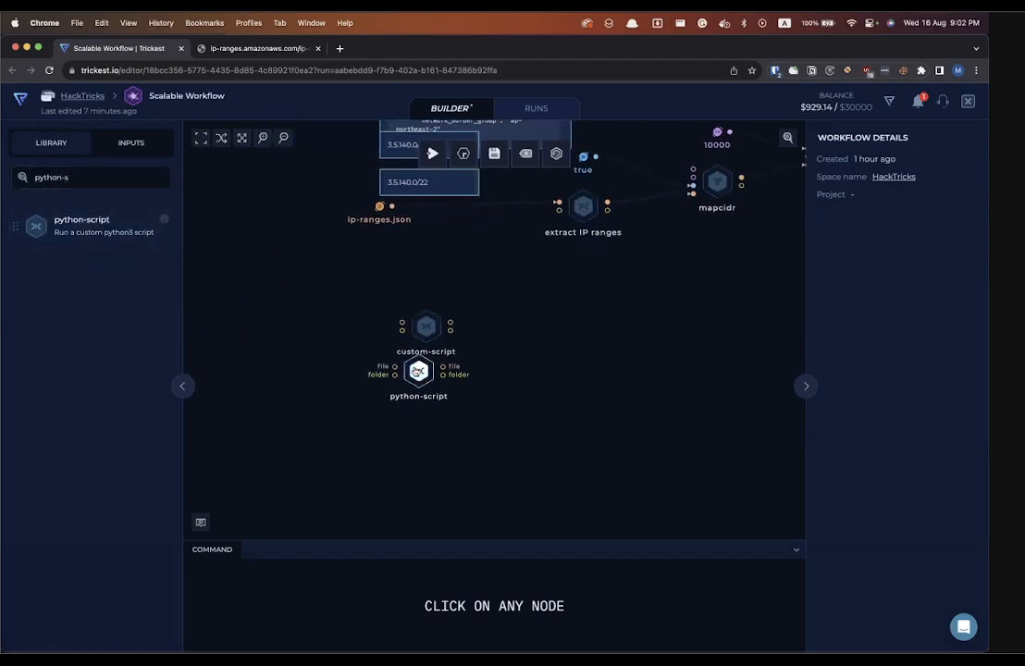
# Space the custom-script node farther above python-script and view the python-script node's default command.
pyautogui.scroll(3, 434, 326)
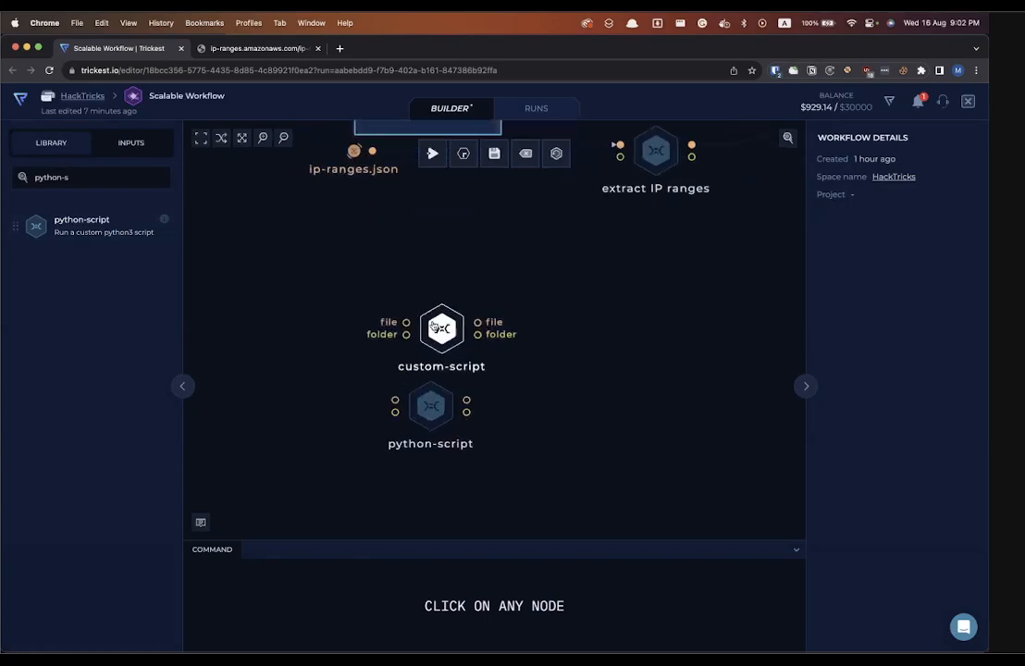
pyautogui.moveTo(454, 341); pyautogui.dragTo(450, 291)
pyautogui.click(432, 407)
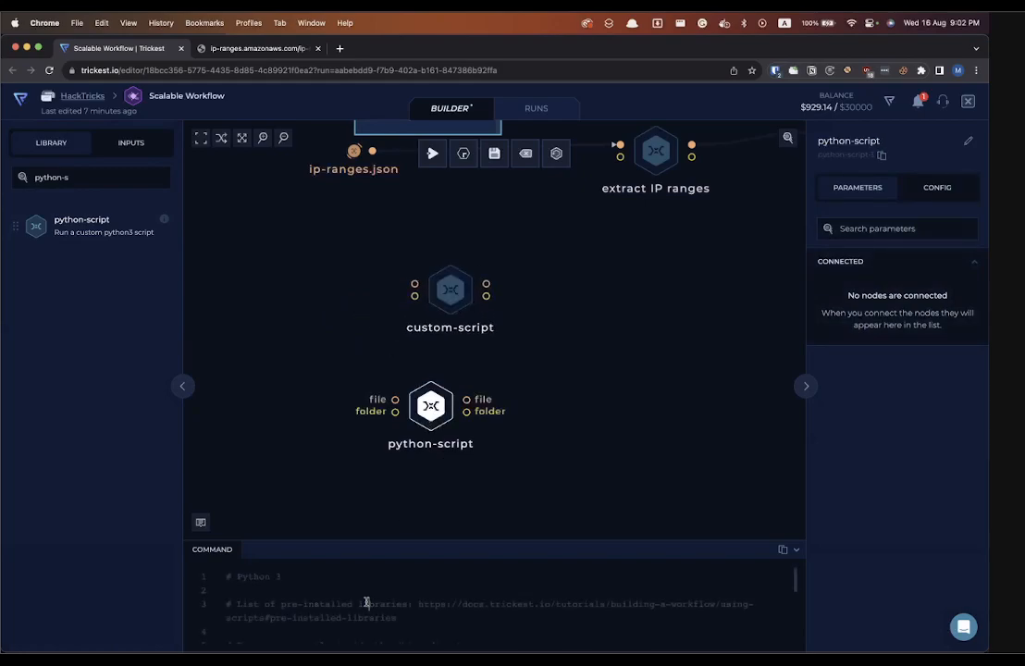
pyautogui.click(447, 485)
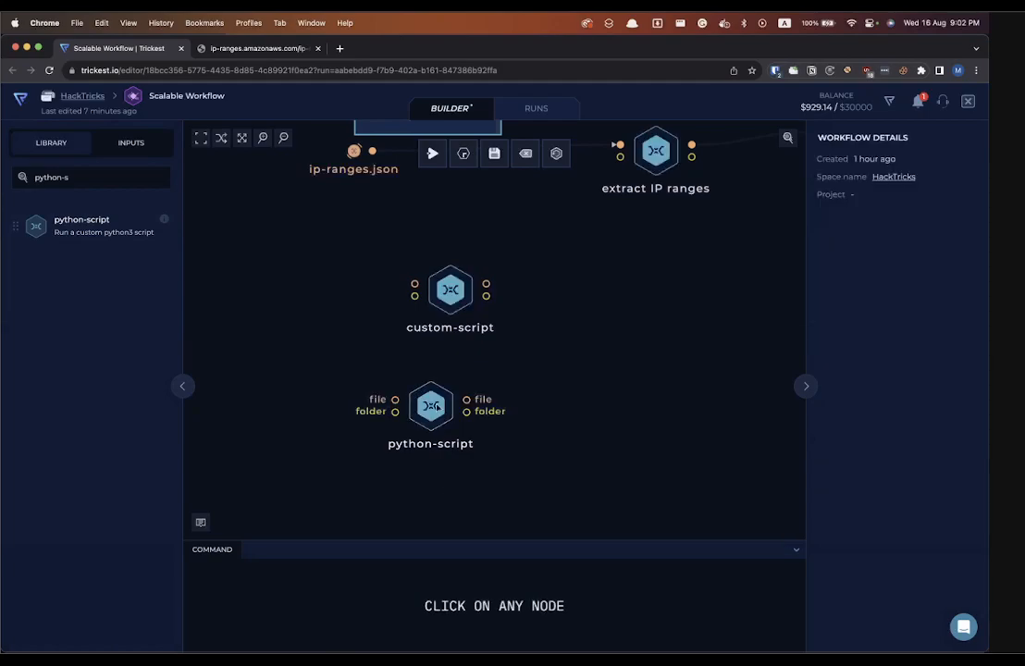
# Move custom-script and python-script below the zgrab2-tls node and connect zgrab2-tls's file output to custom-script's file input.
pyautogui.scroll(-3, 640, 352)
pyautogui.hscroll(5, 643, 353)
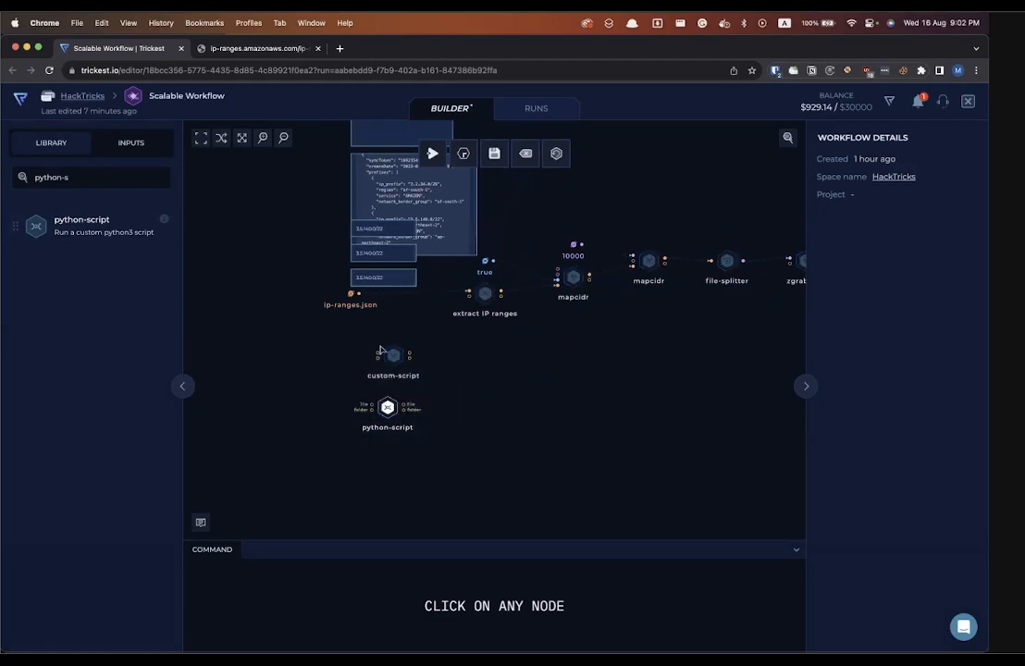
pyautogui.moveTo(393, 361); pyautogui.dragTo(754, 413)
pyautogui.click(686, 338)
pyautogui.hscroll(5, 685, 338)
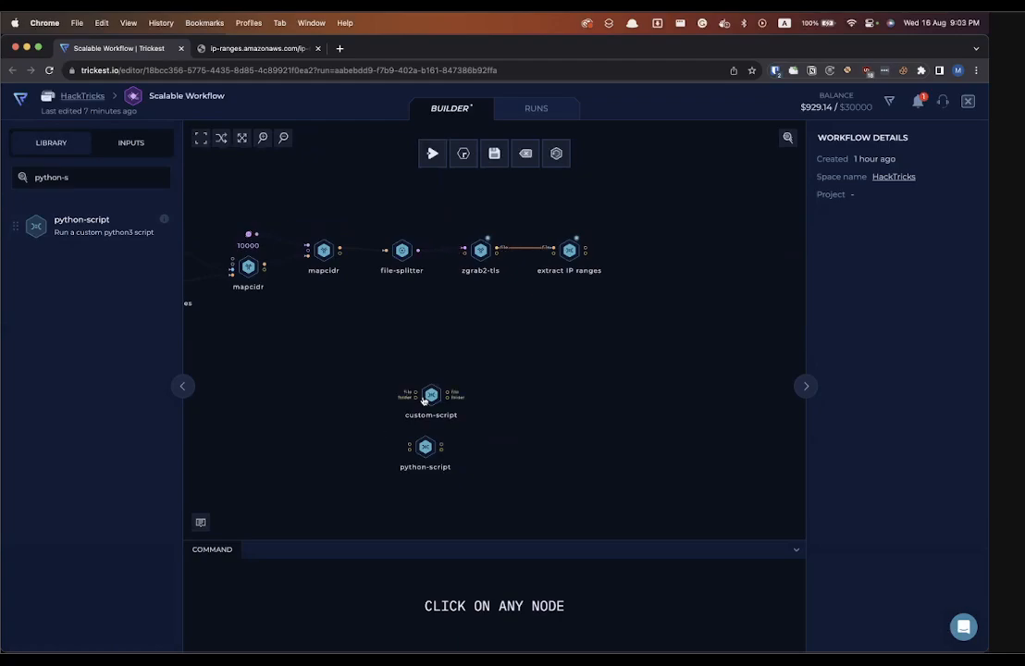
pyautogui.moveTo(430, 395); pyautogui.dragTo(521, 343)
pyautogui.scroll(5, 506, 336)
pyautogui.scroll(5, 506, 336)
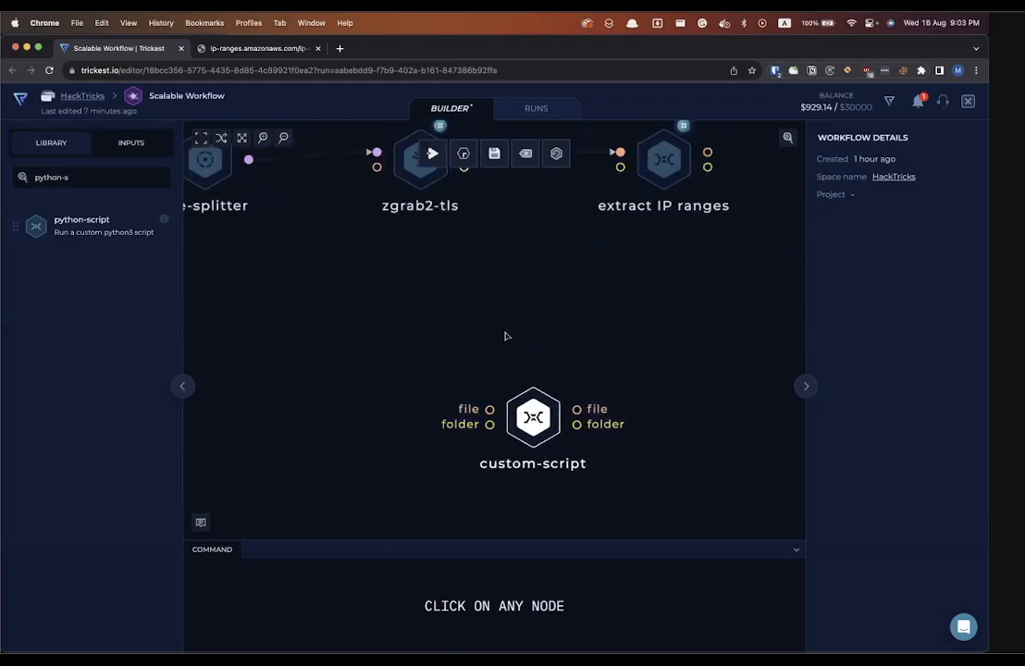
pyautogui.moveTo(421, 256); pyautogui.dragTo(444, 514)
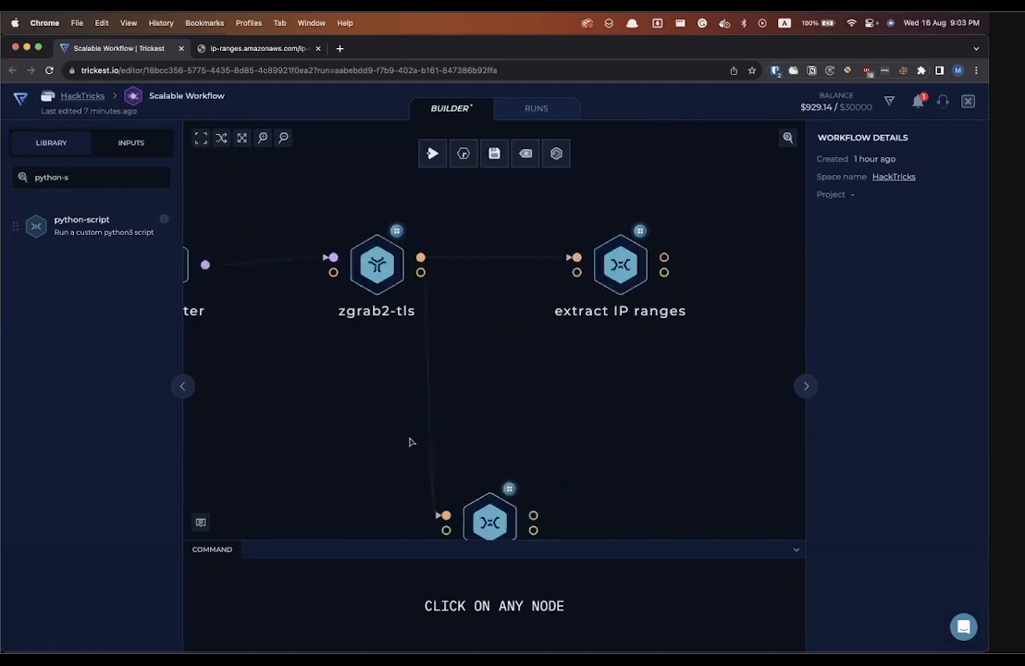
# Delete the connected zgrab2-tls node, search the library for "zgrab2-" and add a new zgrab2-tls node near python-script.
pyautogui.click(370, 278)
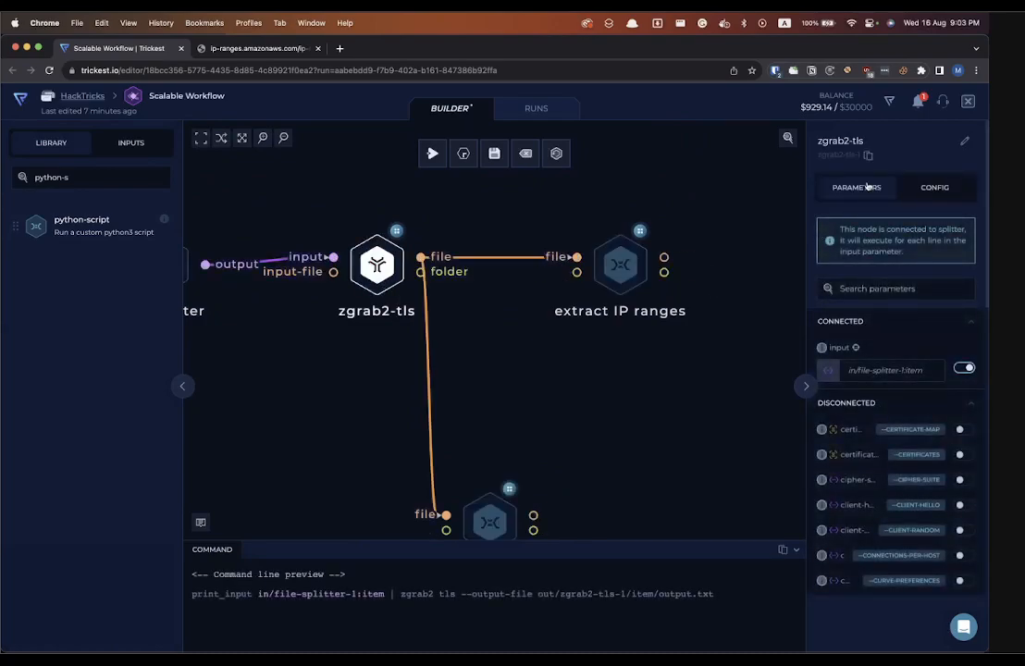
pyautogui.press('BackSpace')
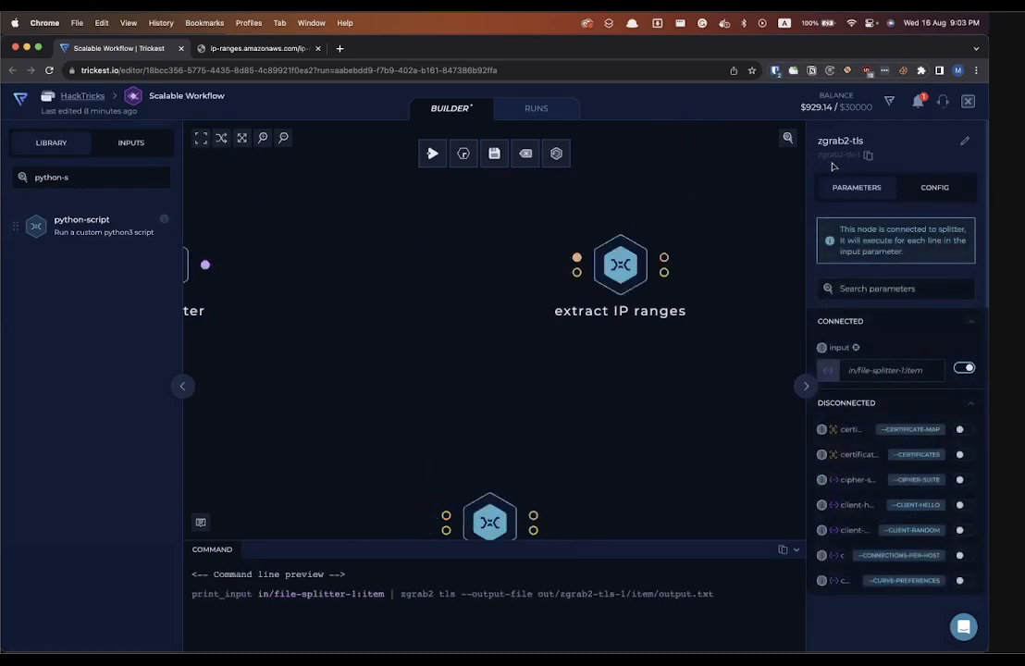
pyautogui.click(680, 384)
pyautogui.press('super+plus')
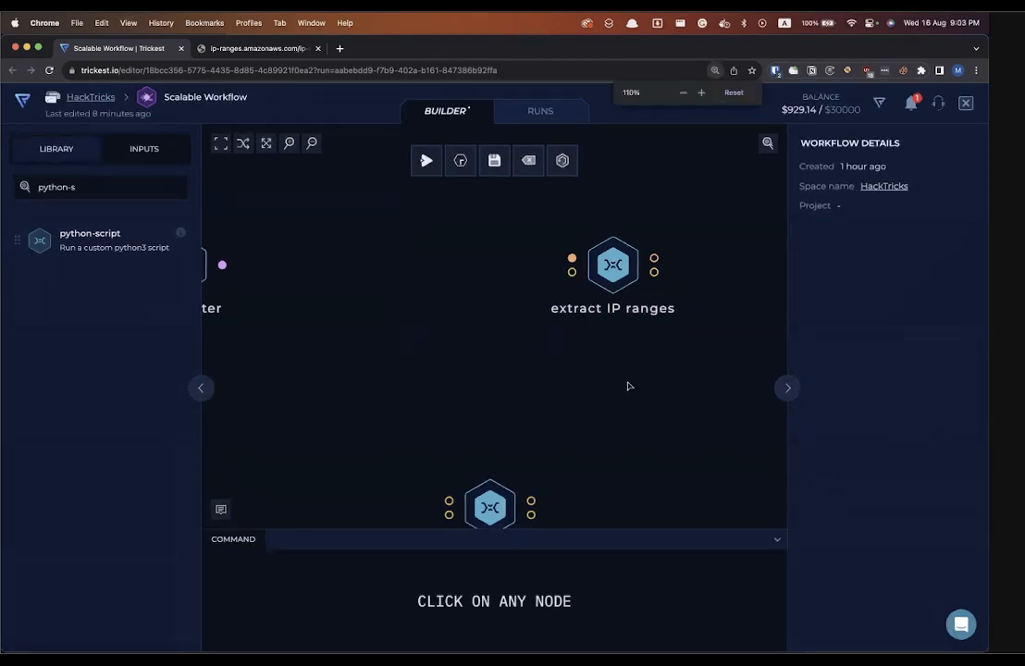
pyautogui.scroll(-5, 627, 386)
pyautogui.click(66, 189)
pyautogui.press('super+a')
pyautogui.write('zgrab2-')
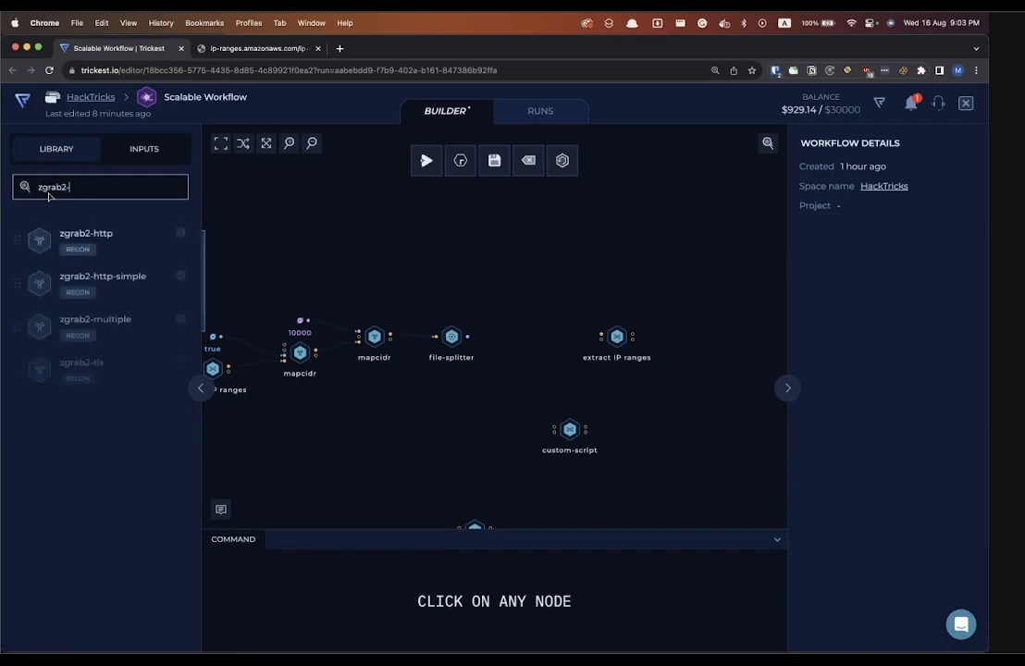
pyautogui.moveTo(102, 361); pyautogui.dragTo(421, 463)
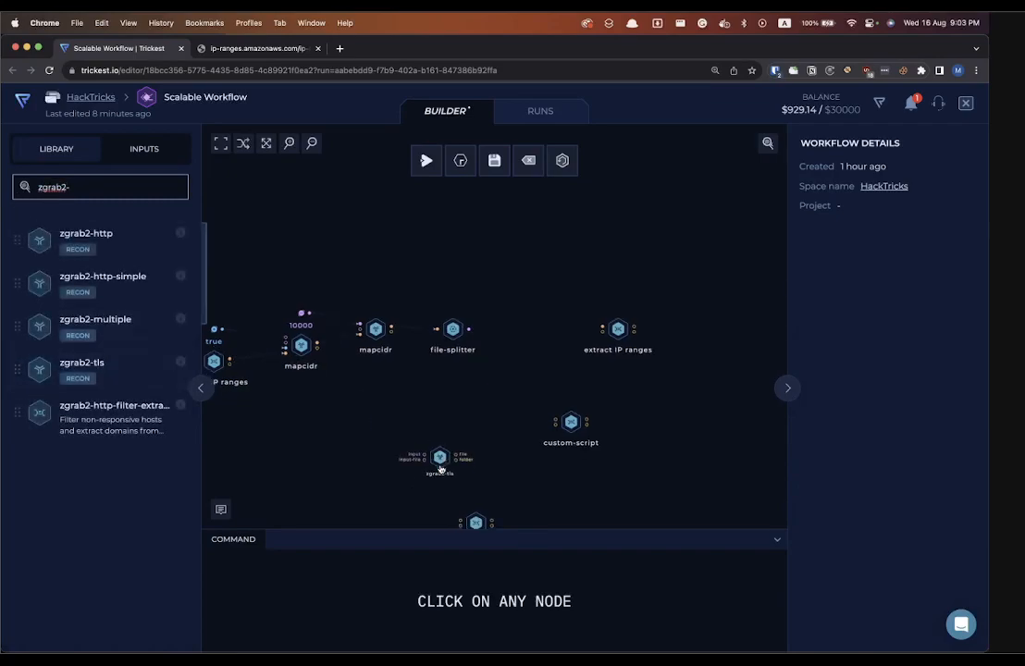
# Position the new zgrab2-tls node to the left of python-script and connect its file output to python-script's file input.
pyautogui.scroll(5, 500, 335)
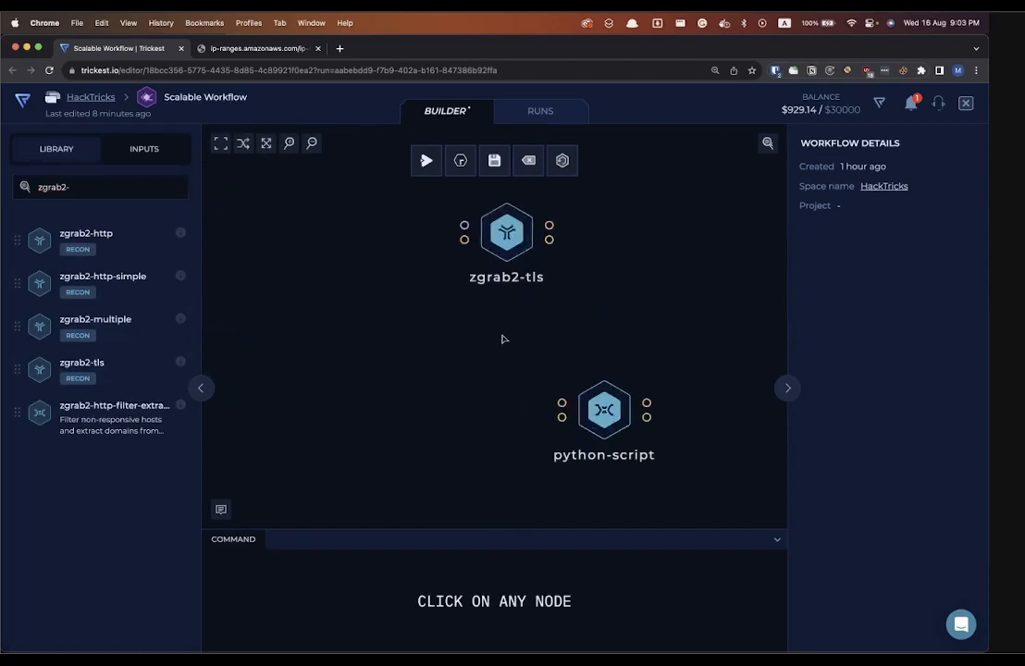
pyautogui.moveTo(508, 224); pyautogui.dragTo(462, 343)
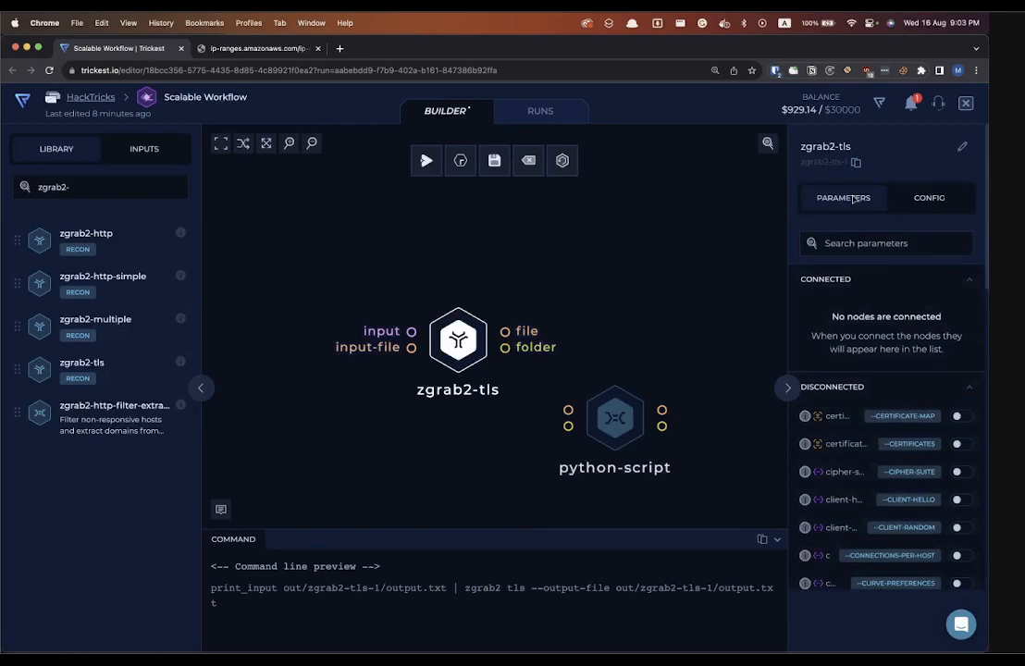
pyautogui.moveTo(494, 337); pyautogui.dragTo(663, 373)
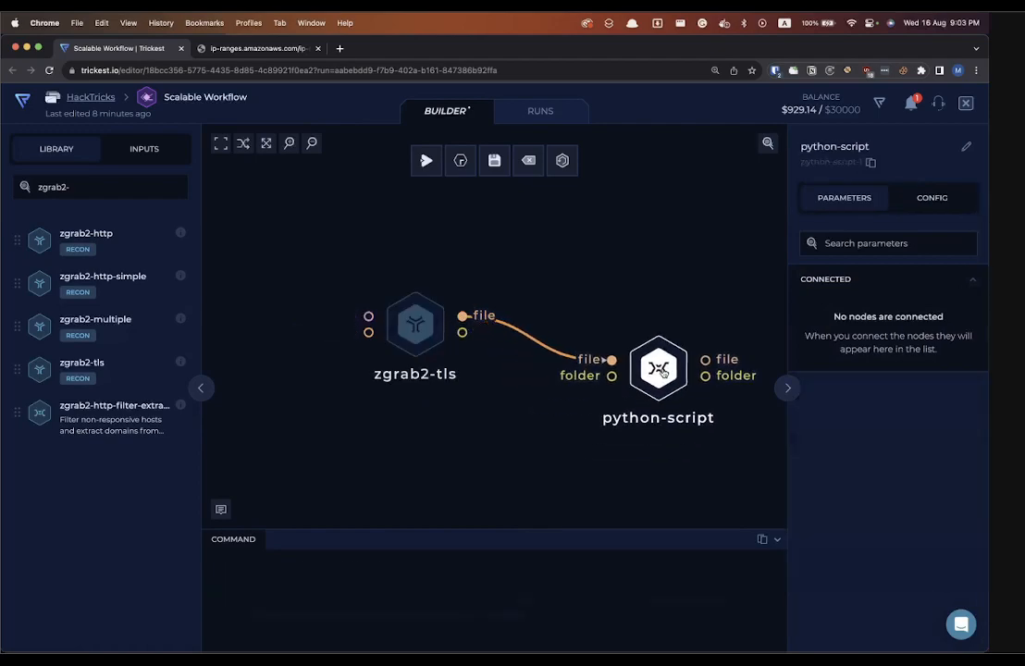
pyautogui.moveTo(415, 326); pyautogui.dragTo(363, 325)
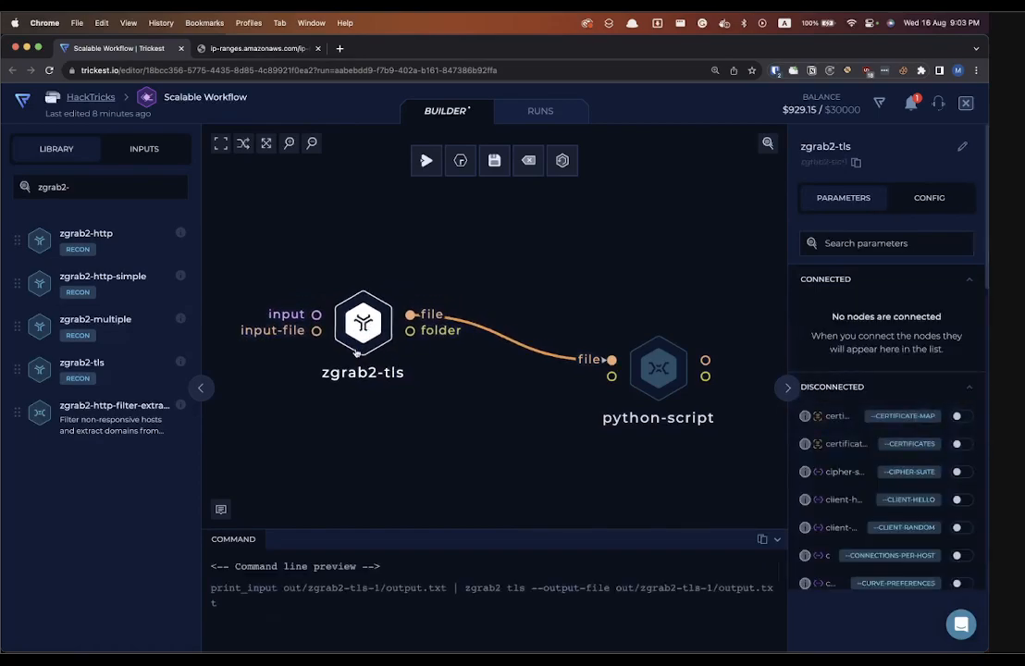
# Examine the python-script node's connected input and the default command's comments on input and output directories.
pyautogui.click(639, 389)
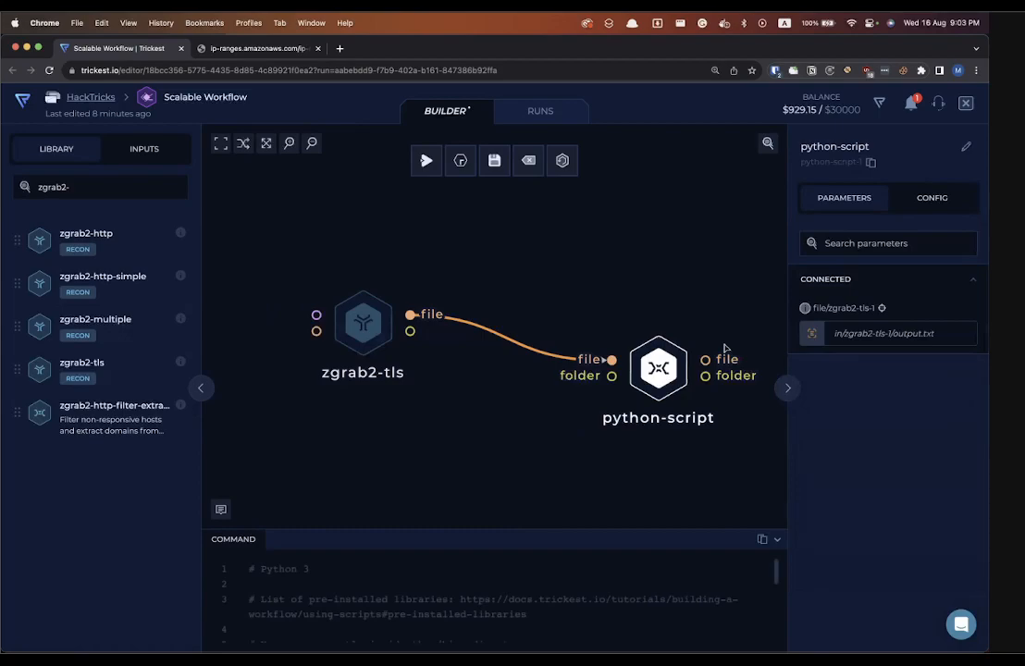
pyautogui.click(444, 592)
pyautogui.scroll(-4, 444, 591)
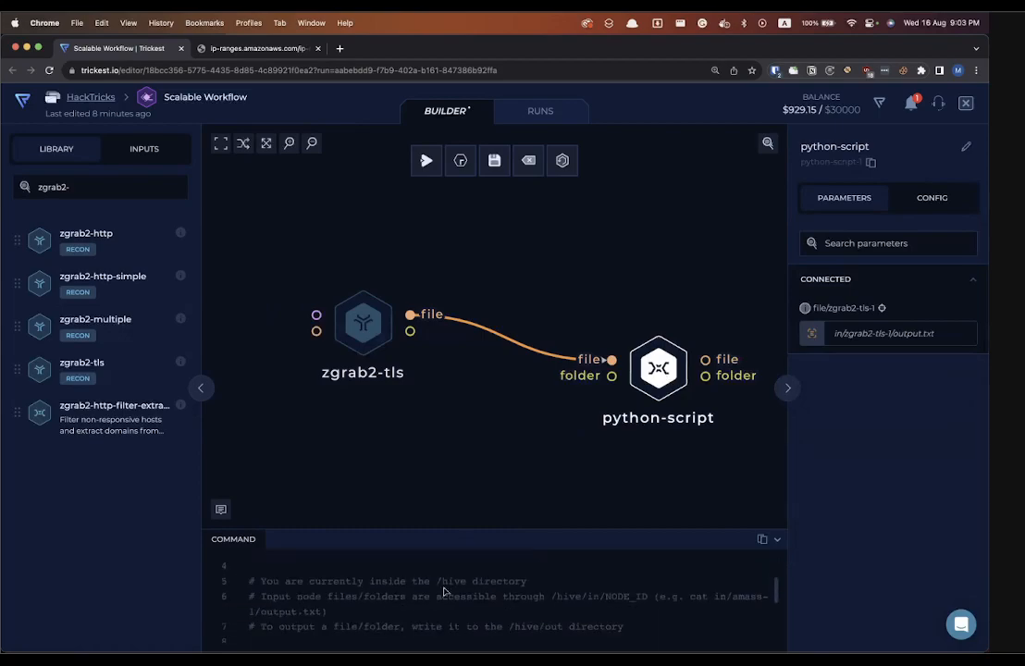
# Move the zgrab2-tls node upward and add a zgrab2-multiple node and a second zgrab2-tls node from the library beneath it.
pyautogui.scroll(-5, 444, 592)
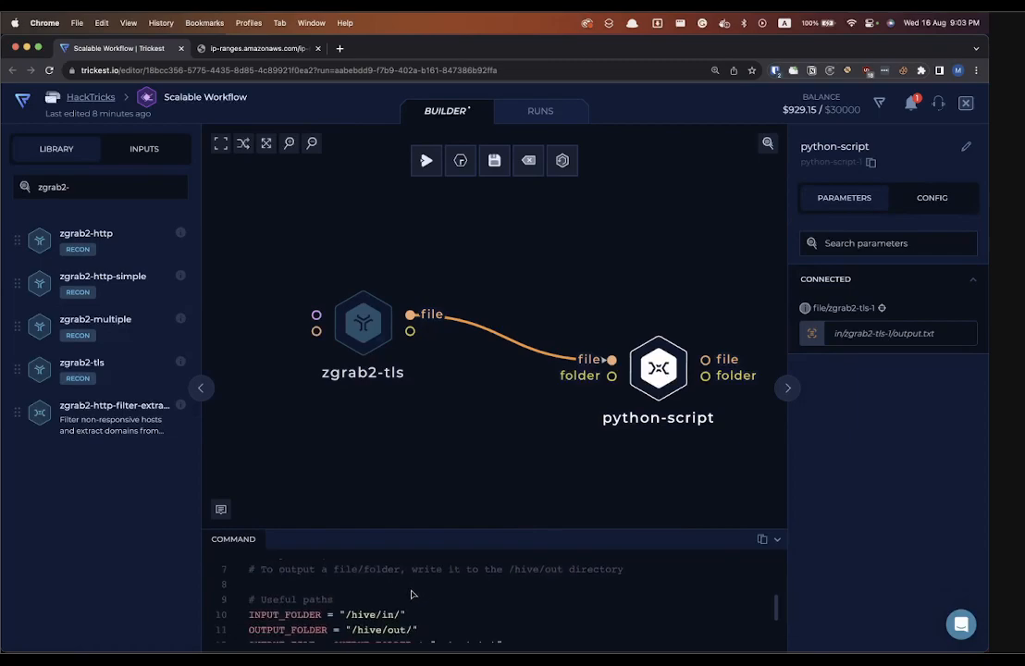
pyautogui.click(366, 569)
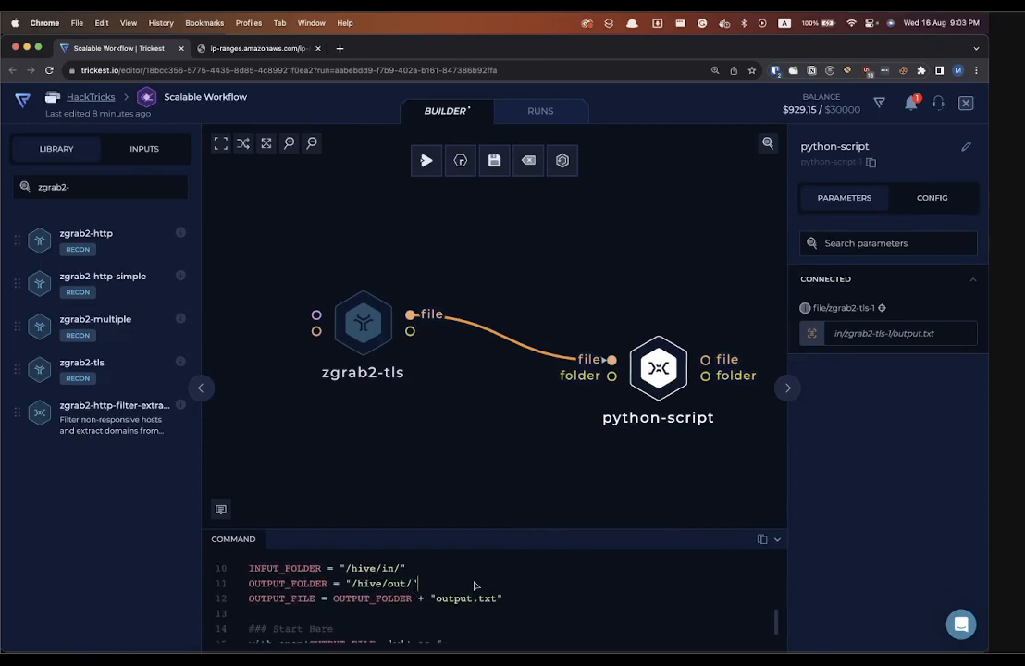
pyautogui.moveTo(365, 324); pyautogui.dragTo(355, 267)
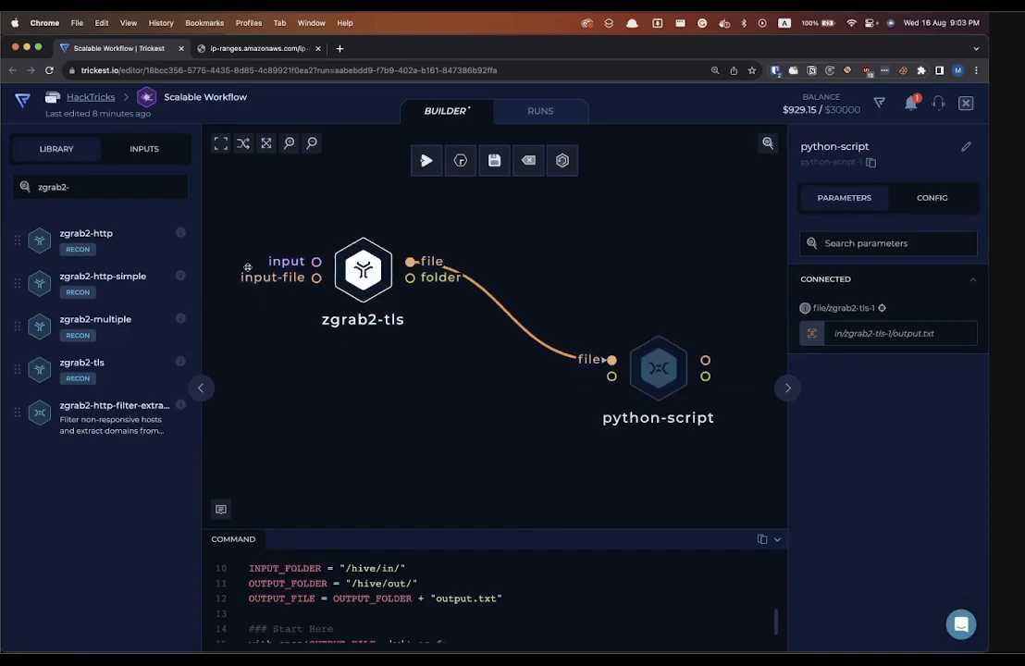
pyautogui.moveTo(115, 320); pyautogui.dragTo(366, 347)
pyautogui.moveTo(82, 362); pyautogui.dragTo(360, 448)
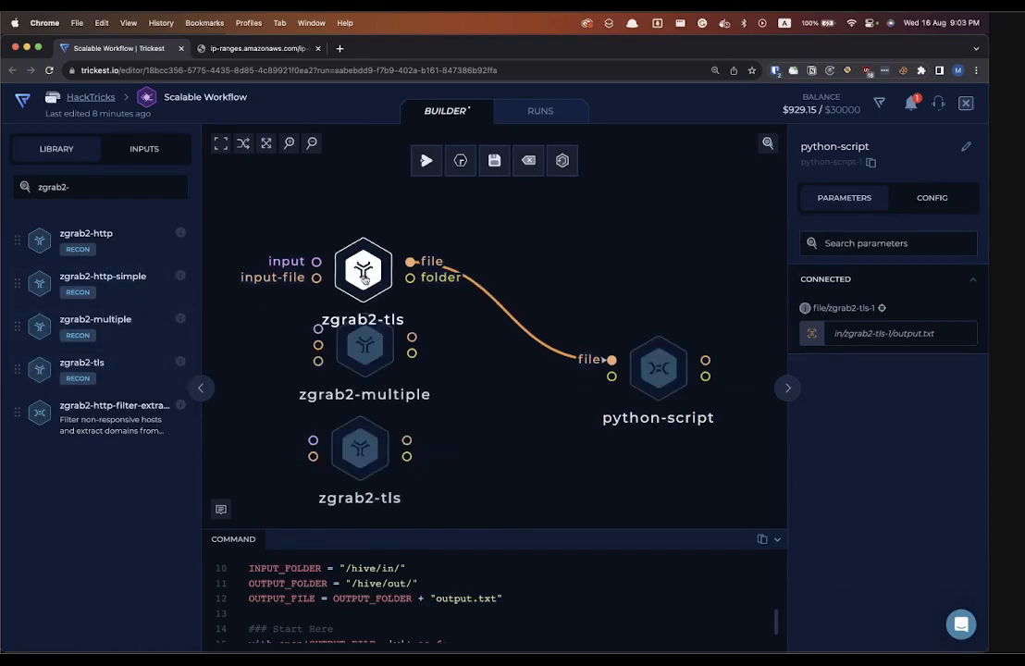
# Space out the nodes and connect the file outputs of zgrab2-multiple and the second zgrab2-tls to python-script's file input.
pyautogui.moveTo(364, 279); pyautogui.dragTo(371, 244)
pyautogui.moveTo(412, 336); pyautogui.dragTo(611, 360)
pyautogui.moveTo(407, 439); pyautogui.dragTo(673, 370)
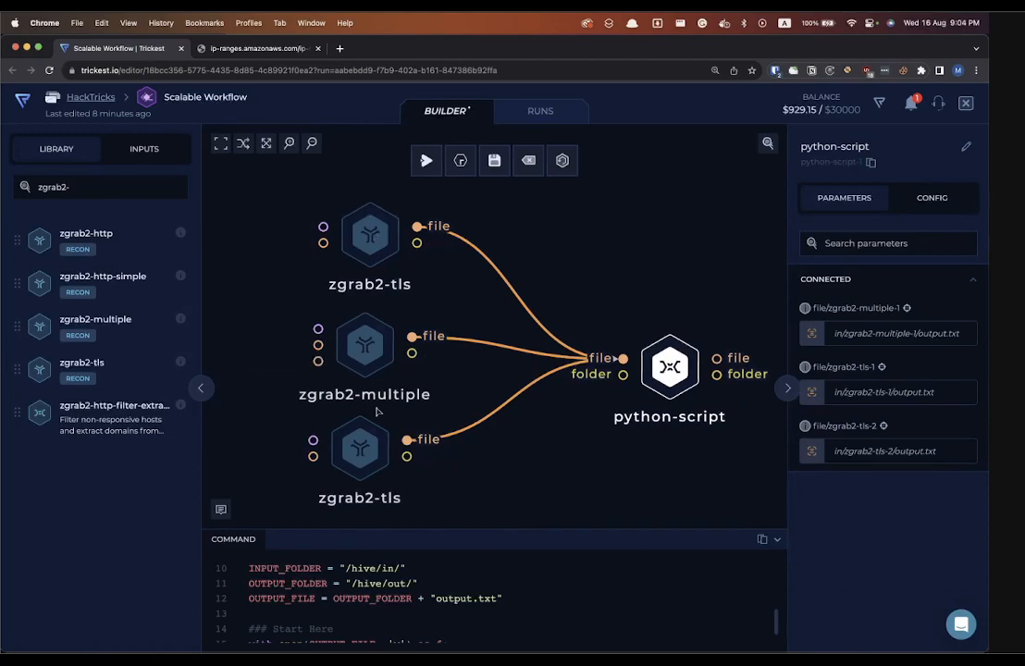
pyautogui.moveTo(687, 378); pyautogui.dragTo(699, 362)
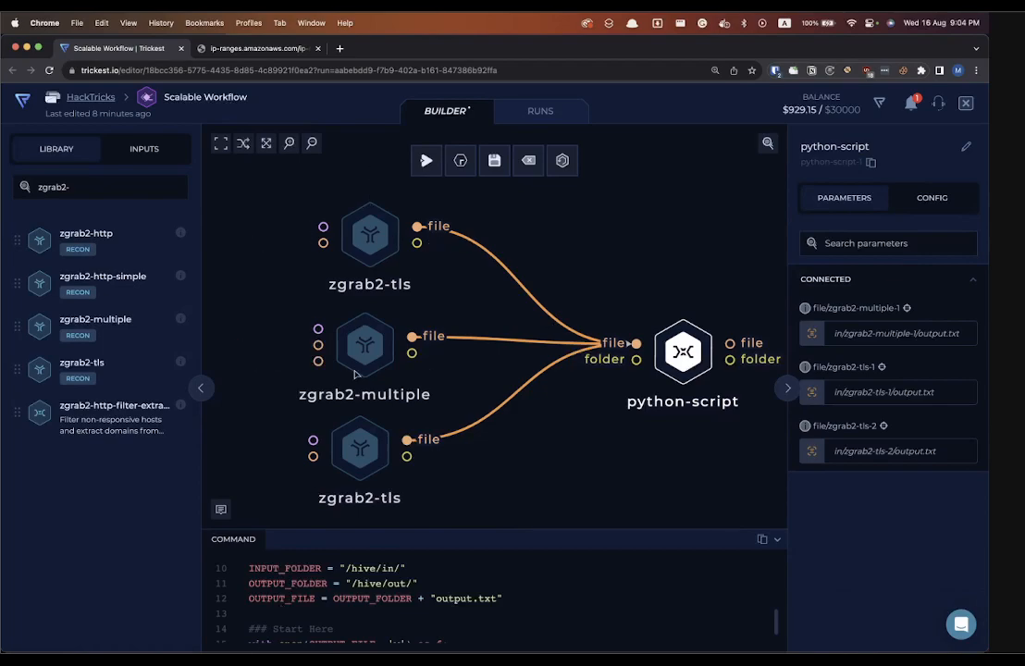
# Compare the node IDs and command previews of the three zgrab2 nodes connected to python-script.
pyautogui.click(451, 565)
pyautogui.click(401, 566)
pyautogui.click(370, 235)
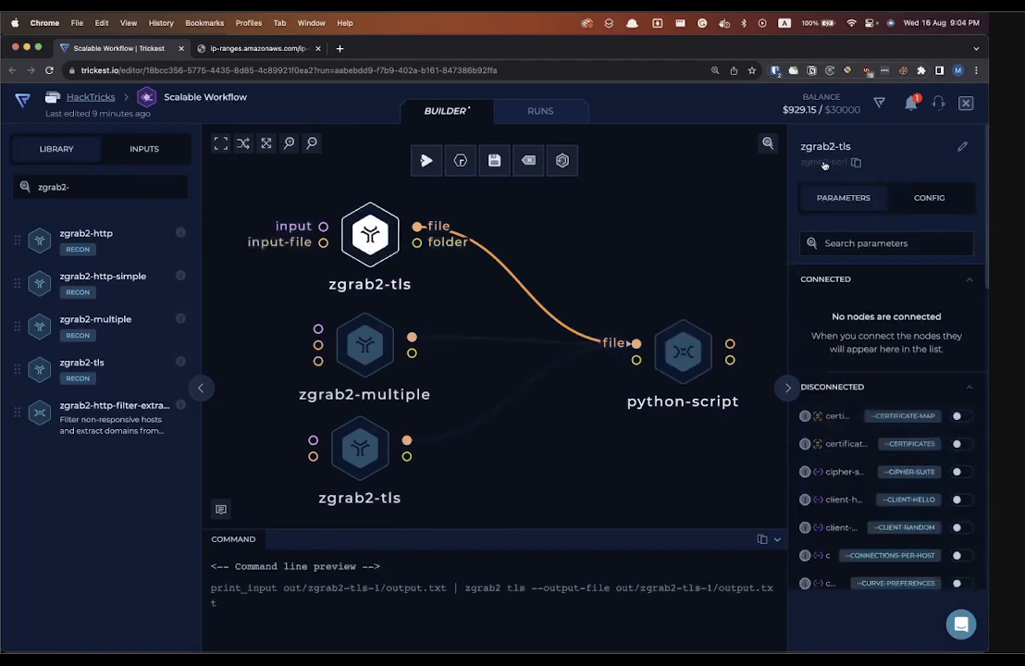
pyautogui.click(683, 352)
pyautogui.click(370, 235)
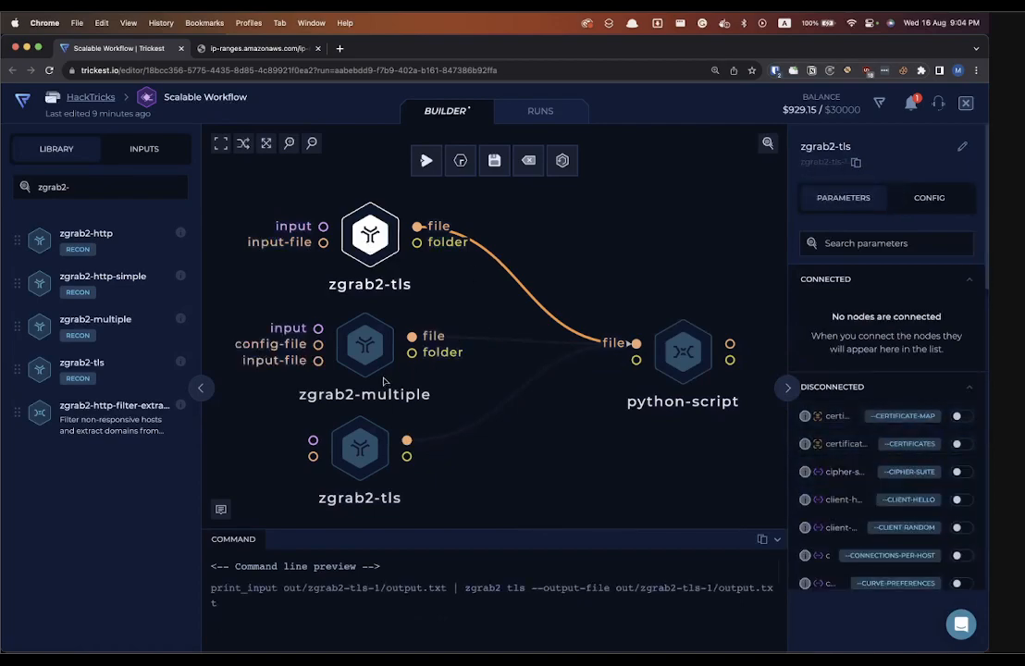
pyautogui.click(356, 338)
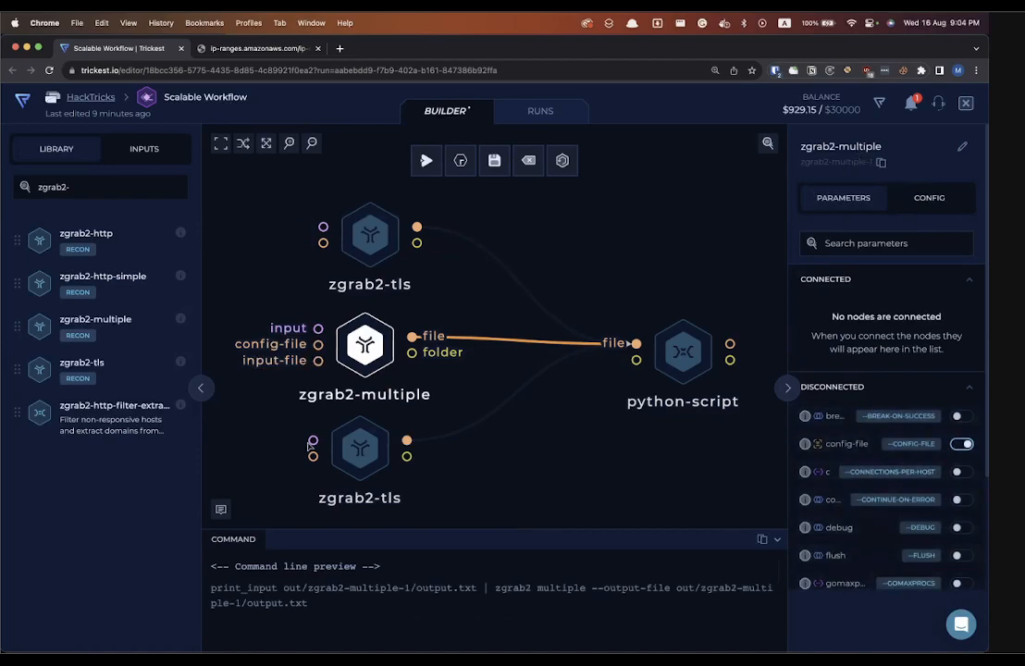
pyautogui.click(356, 448)
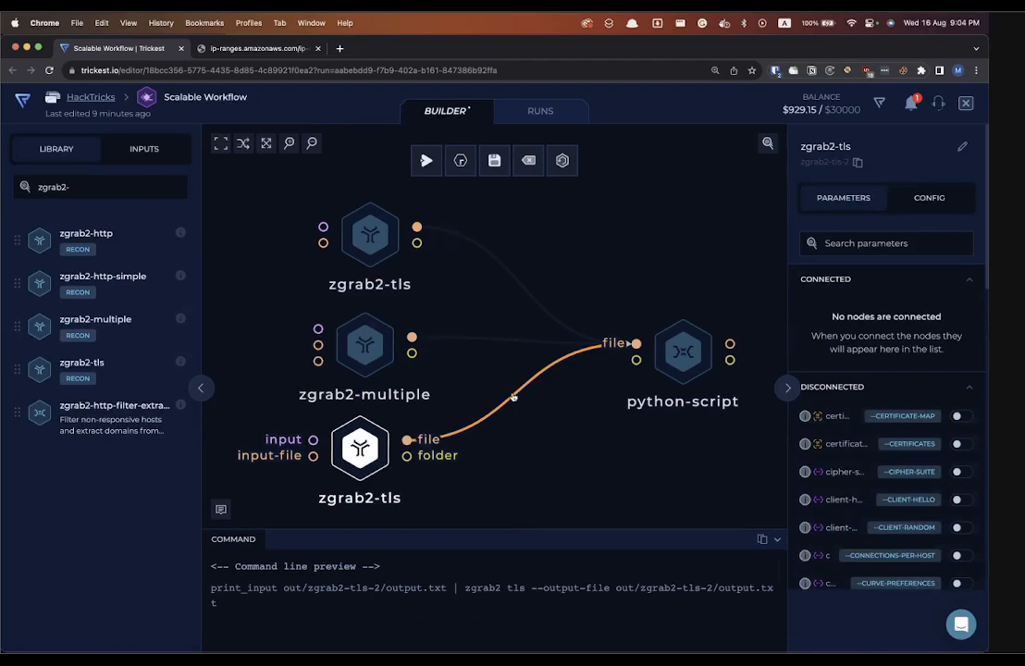
# Extend the INPUT_FOLDER path in the python-script command to "/hive/in/zgrab2-tls-1/output.txt".
pyautogui.click(673, 374)
pyautogui.scroll(-3, 292, 585)
pyautogui.scroll(3, 292, 584)
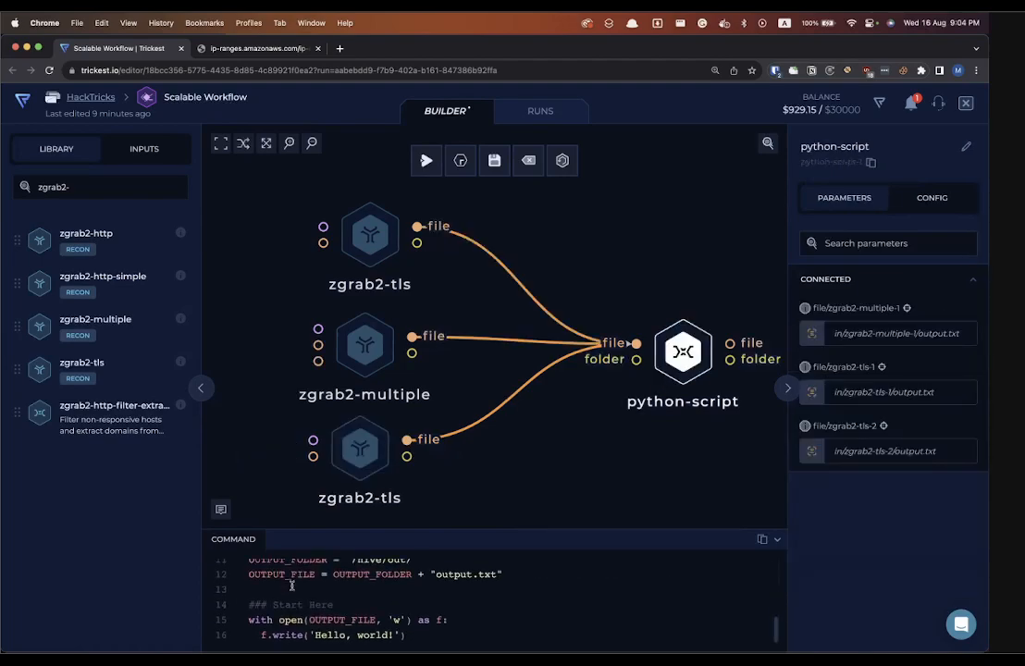
pyautogui.scroll(-1, 370, 588)
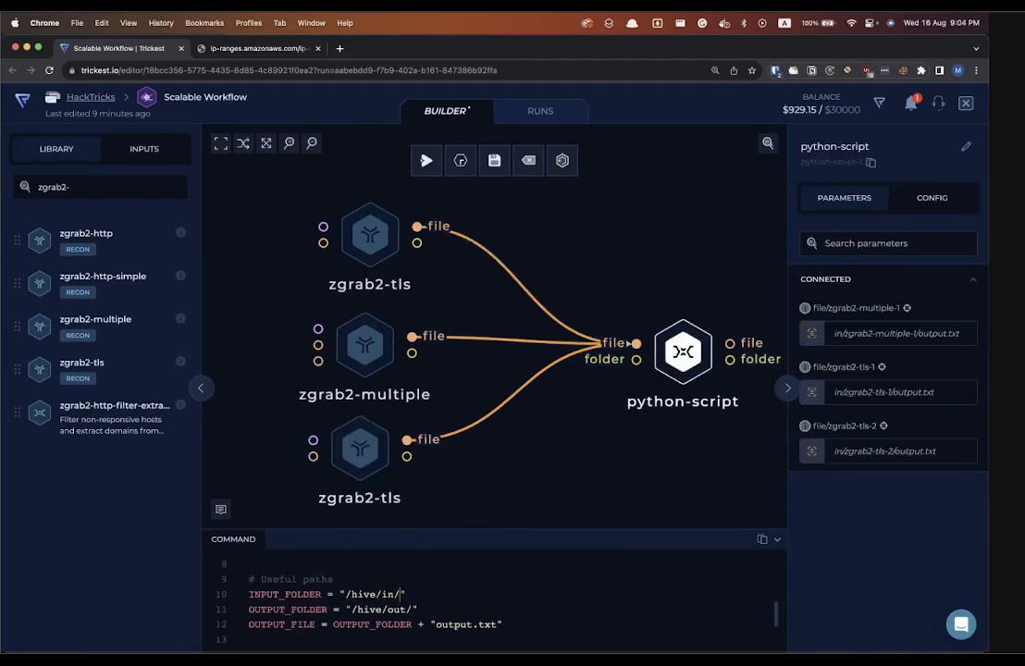
pyautogui.click(370, 235)
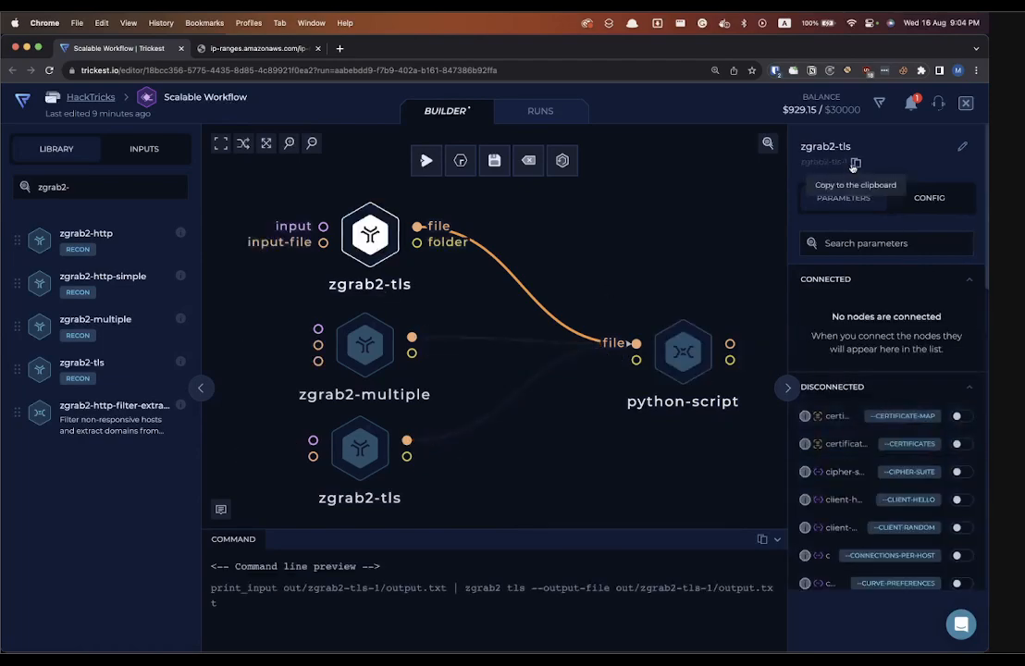
pyautogui.click(684, 350)
pyautogui.scroll(-4, 324, 588)
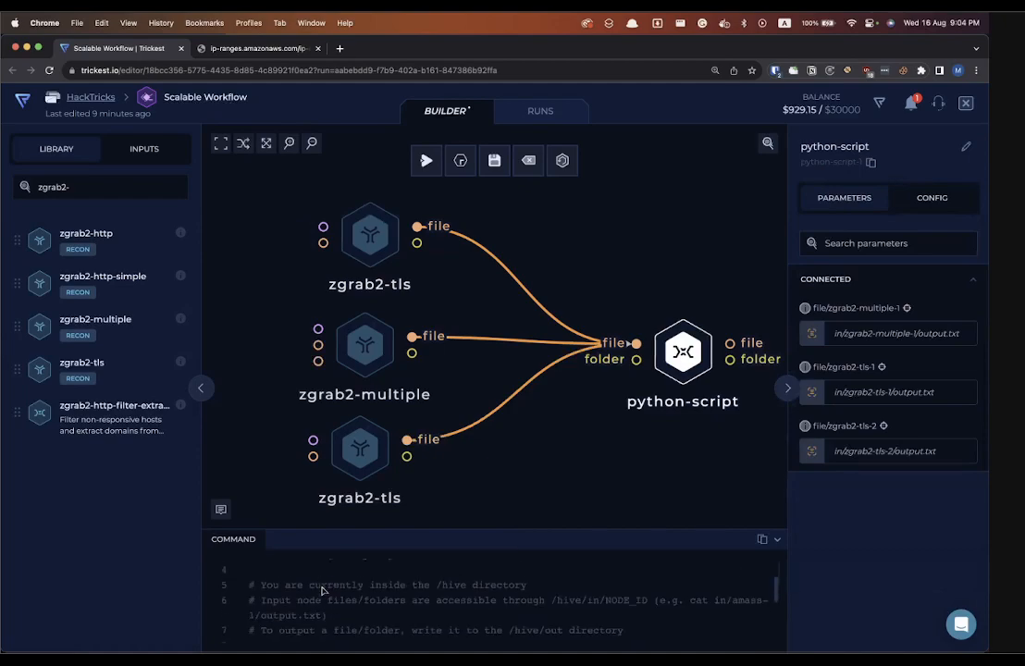
pyautogui.write('zgrab2-tls-1/output')
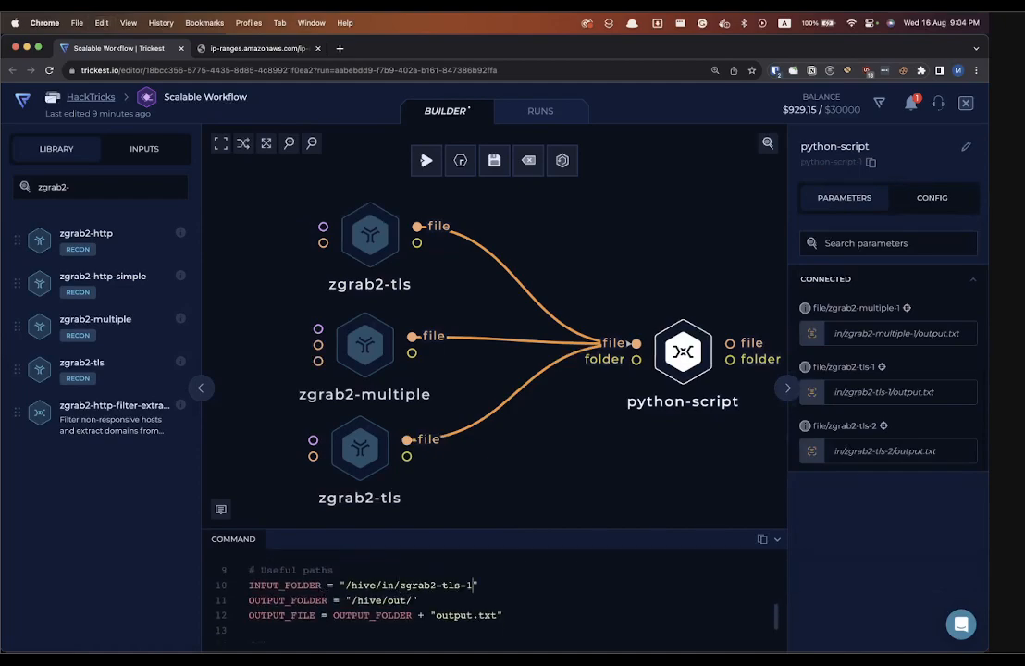
pyautogui.write('.txt')
# Rename the INPUT_FOLDER variable to INPUT_FILE and begin a new code line directly below it.
pyautogui.click(335, 586)
pyautogui.click(573, 587)
pyautogui.press('Return')
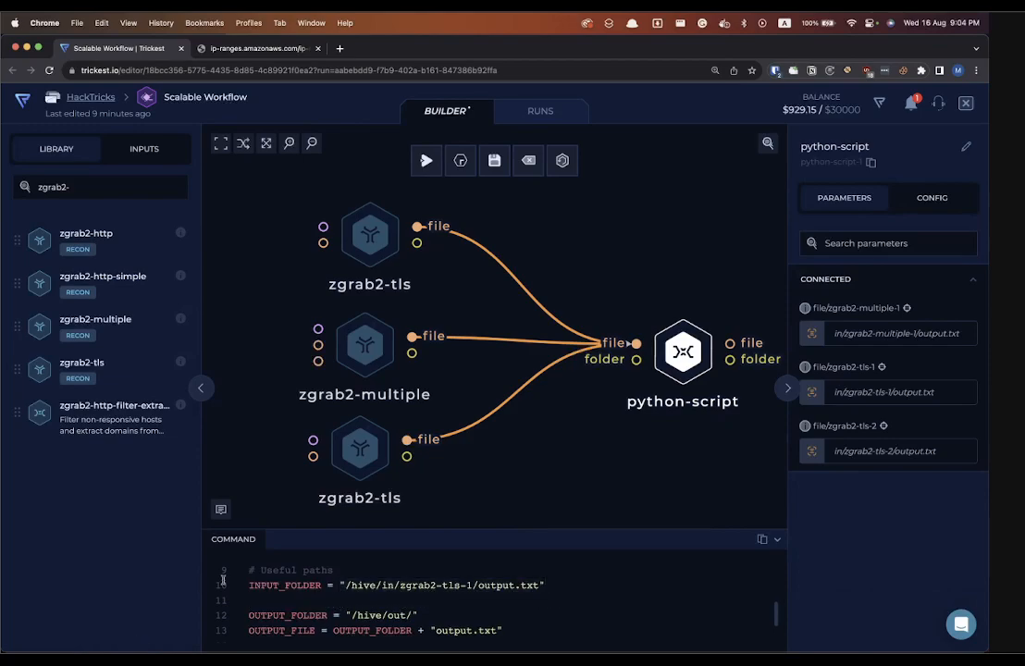
pyautogui.press('BackSpace')
pyautogui.press('BackSpace')
pyautogui.press('BackSpace')
pyautogui.press('BackSpace')
pyautogui.press('BackSpace')
pyautogui.write('ILEwi')
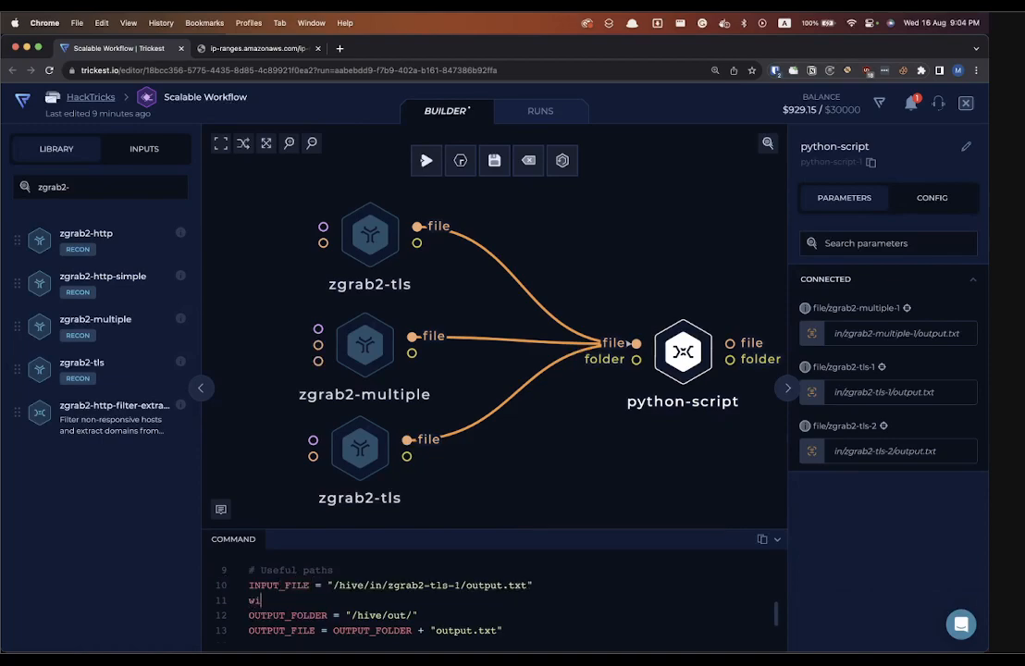
# Complete the new line as "with open(INPUT_FILE) as f:" and add an indented blank line under it.
pyautogui.write('th open(INPUT_FILE')
pyautogui.press('Right')
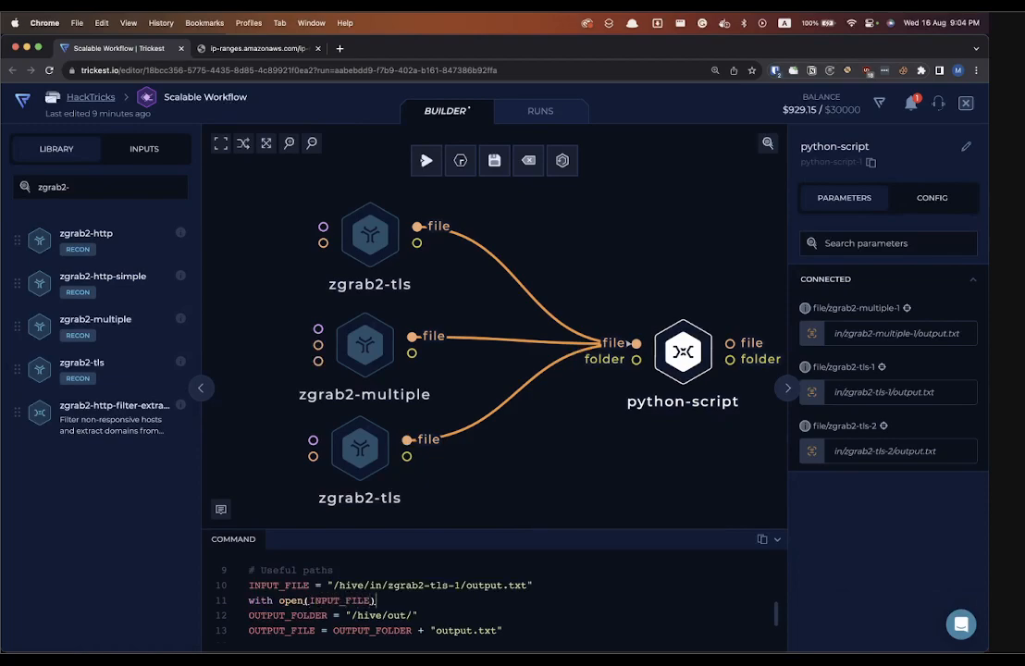
pyautogui.write('as f:')
pyautogui.press('Return')
# Review the script's input lines and its OUTPUT_FOLDER and OUTPUT_FILE path definitions.
pyautogui.scroll(-1, 309, 584)
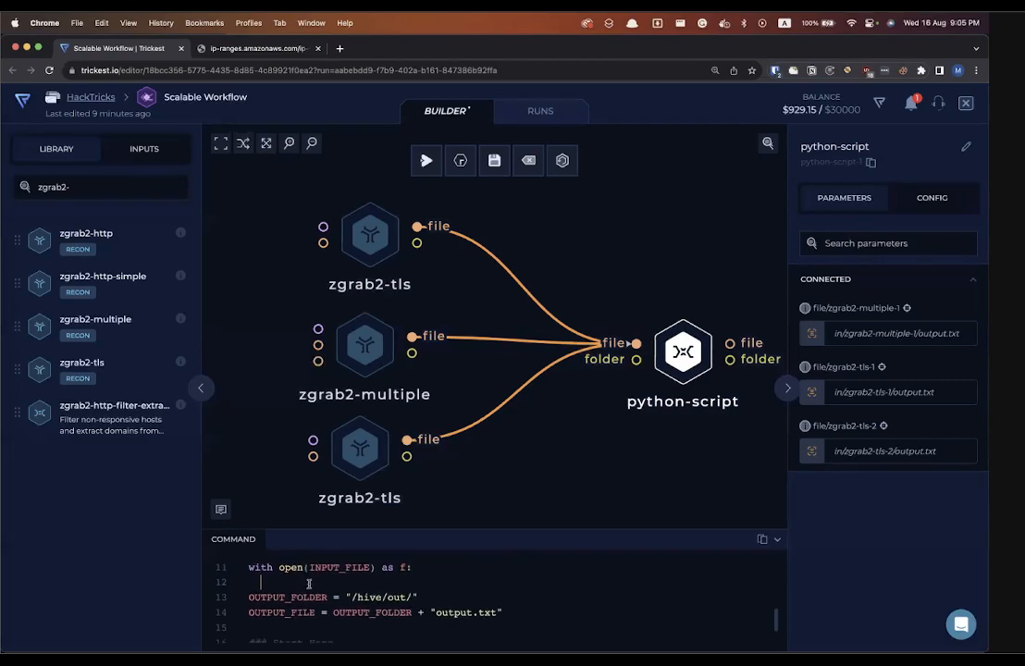
pyautogui.scroll(2, 287, 578)
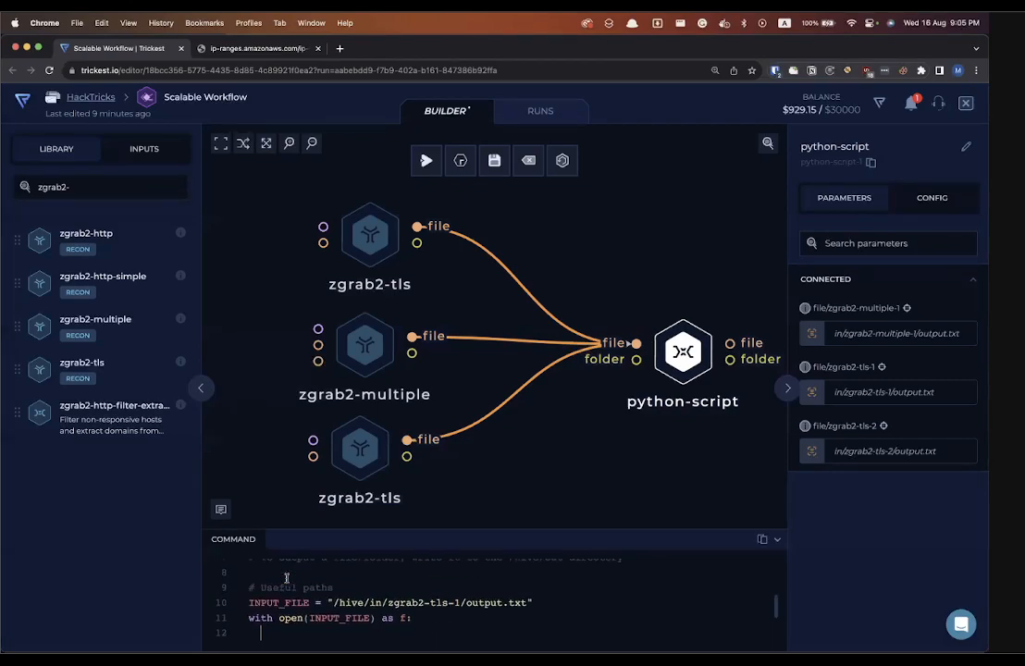
pyautogui.scroll(-2, 287, 578)
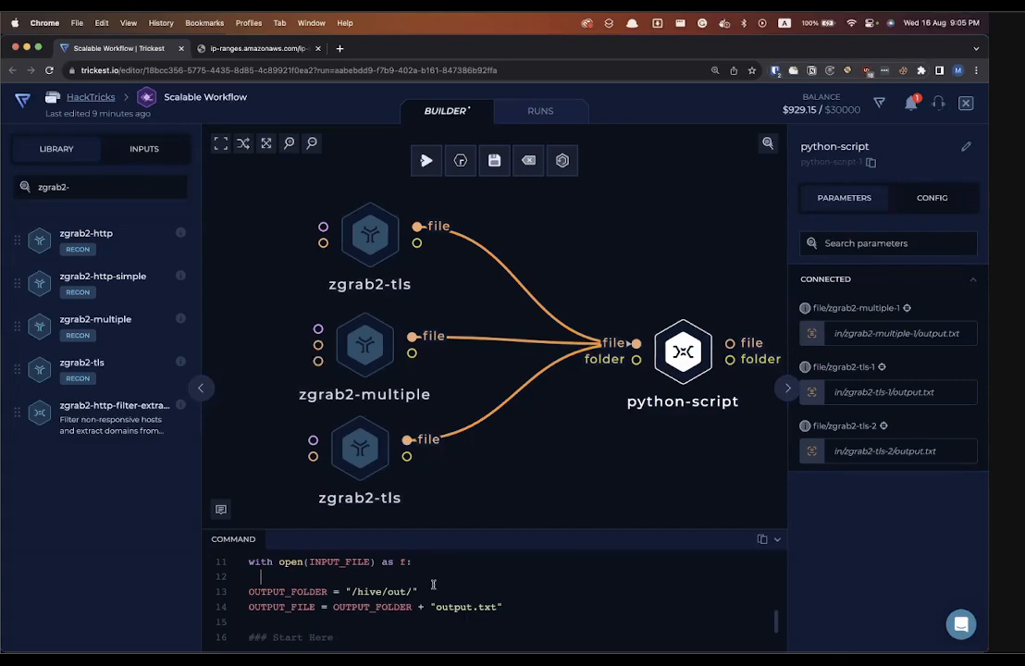
pyautogui.click(392, 618)
pyautogui.press('Up')
pyautogui.moveTo(405, 609); pyautogui.dragTo(377, 607)
pyautogui.click(553, 602)
pyautogui.click(413, 597)
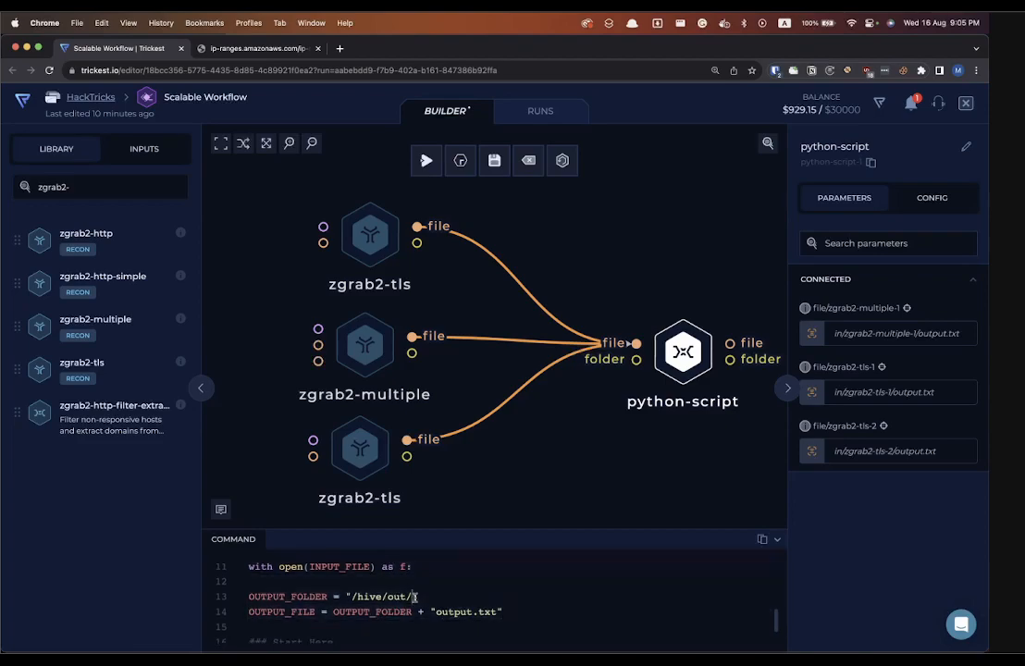
pyautogui.press('Up')
# Move the python-script node slightly upward so it sits level with zgrab2-multiple.
pyautogui.click(501, 355)
pyautogui.scroll(-3, 500, 354)
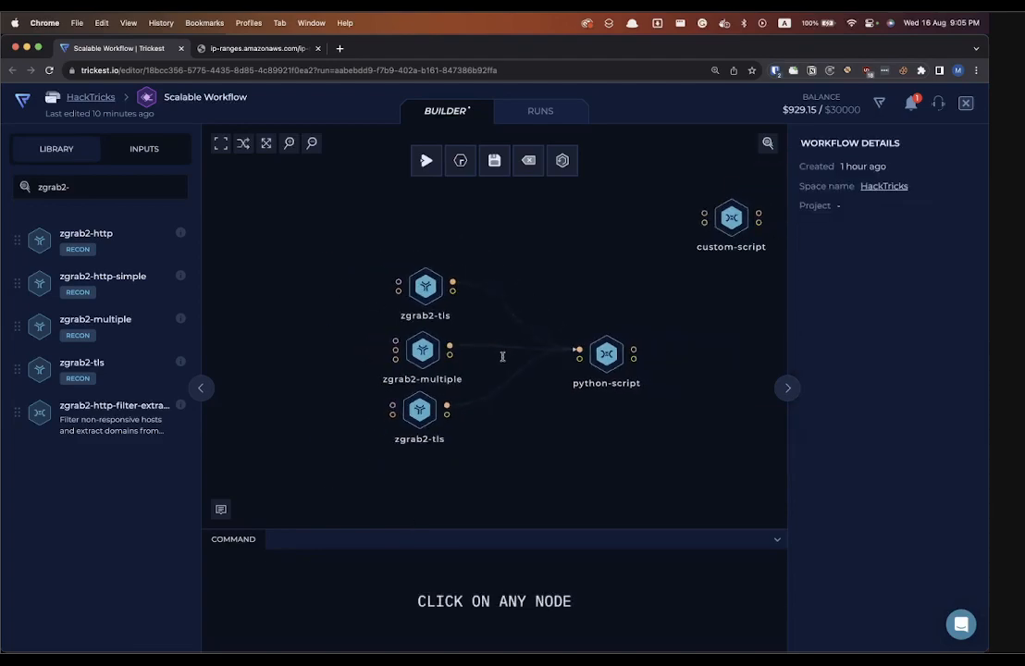
pyautogui.hscroll(3, 737, 311)
pyautogui.click(494, 326)
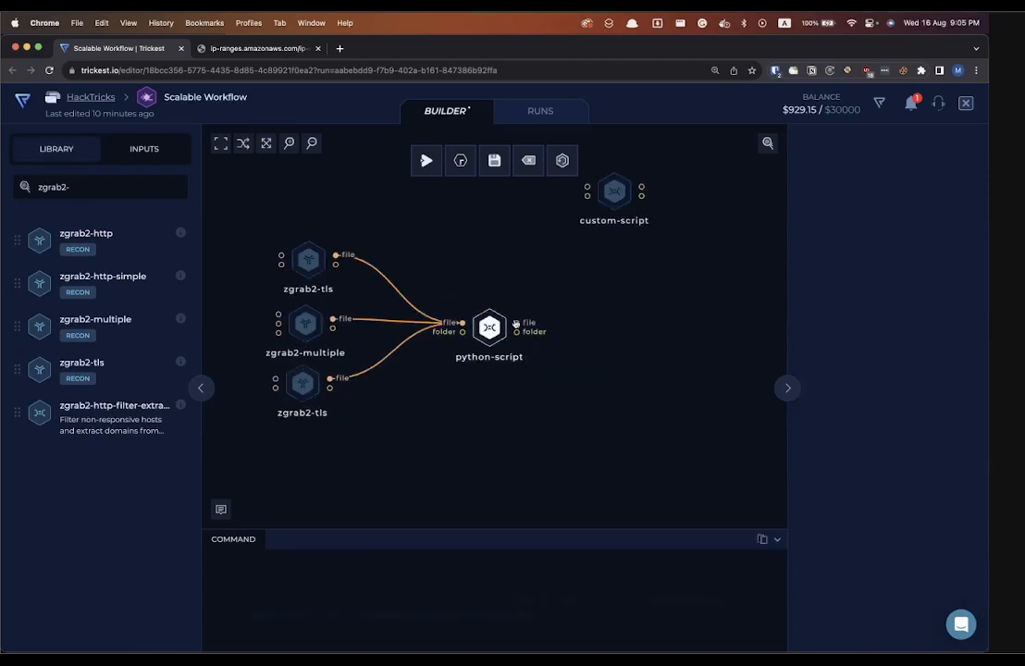
pyautogui.scroll(3, 516, 322)
pyautogui.hscroll(-3, 517, 322)
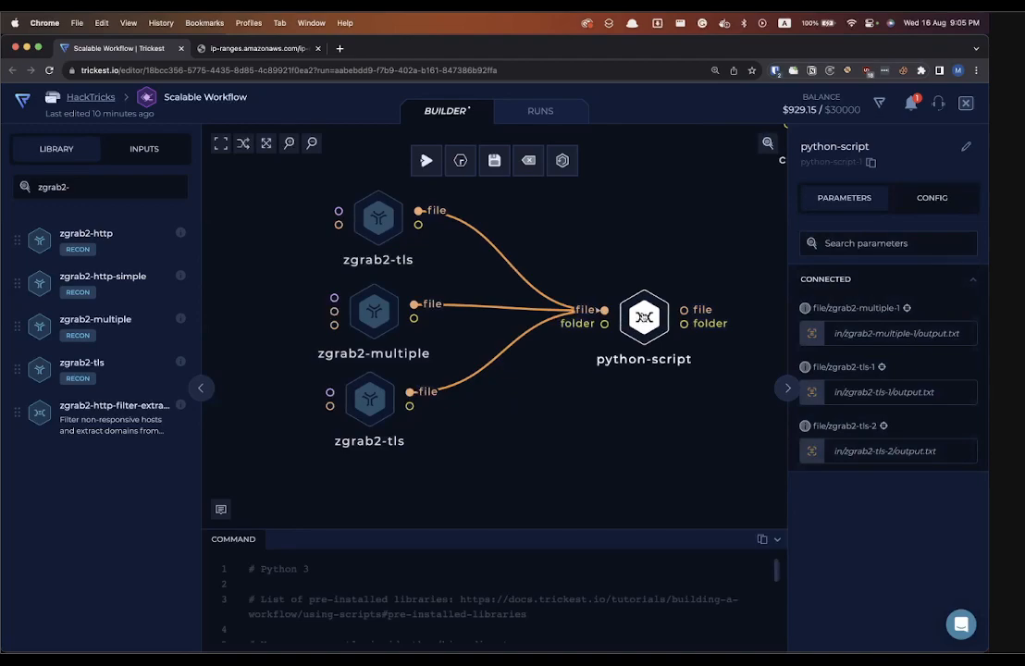
pyautogui.moveTo(645, 318)
pyautogui.mouseDown()
pyautogui.moveTo(660, 316)
pyautogui.moveTo(656, 330)
pyautogui.moveTo(658, 306)
pyautogui.mouseUp()
pyautogui.scroll(3, 625, 266)
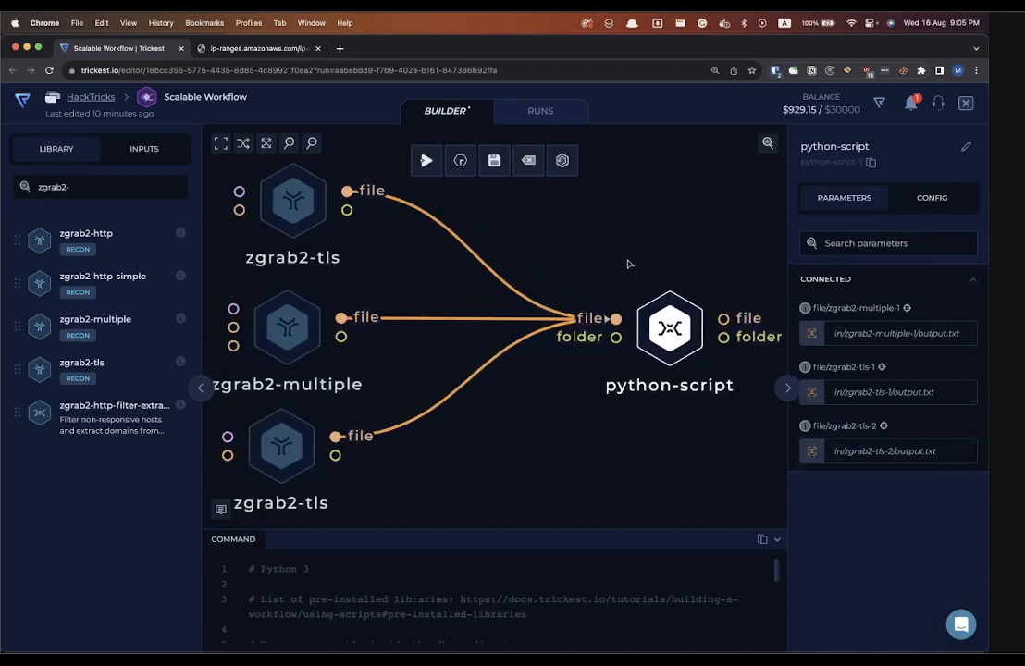
# Examine how the three zgrab2 nodes feed python-script and how its code reads the first zgrab2-tls node's output.
pyautogui.click(489, 277)
pyautogui.scroll(-3, 341, 285)
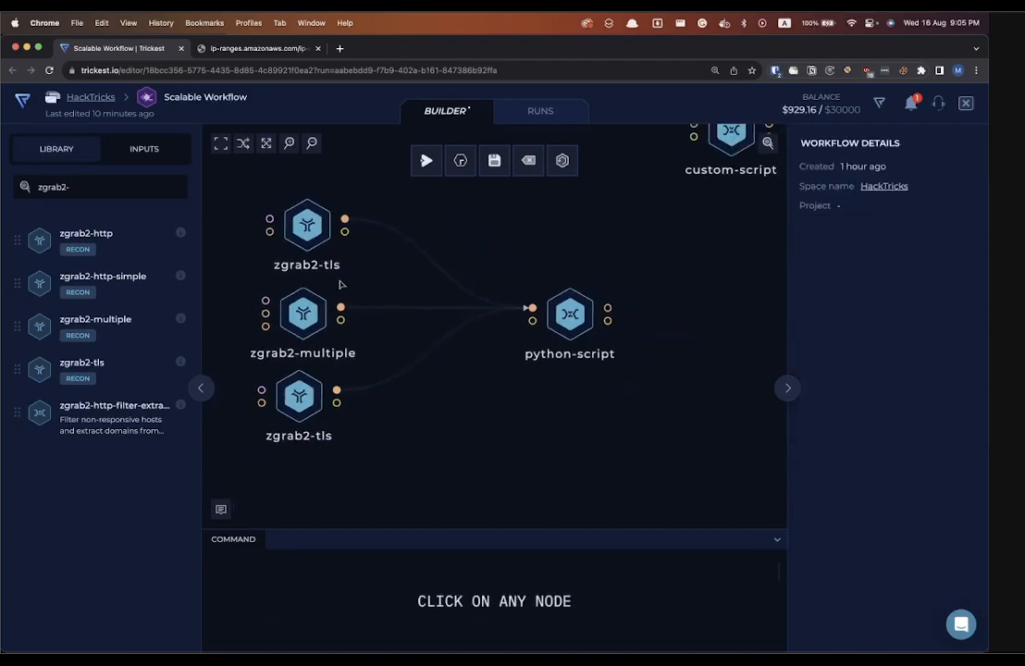
pyautogui.click(293, 236)
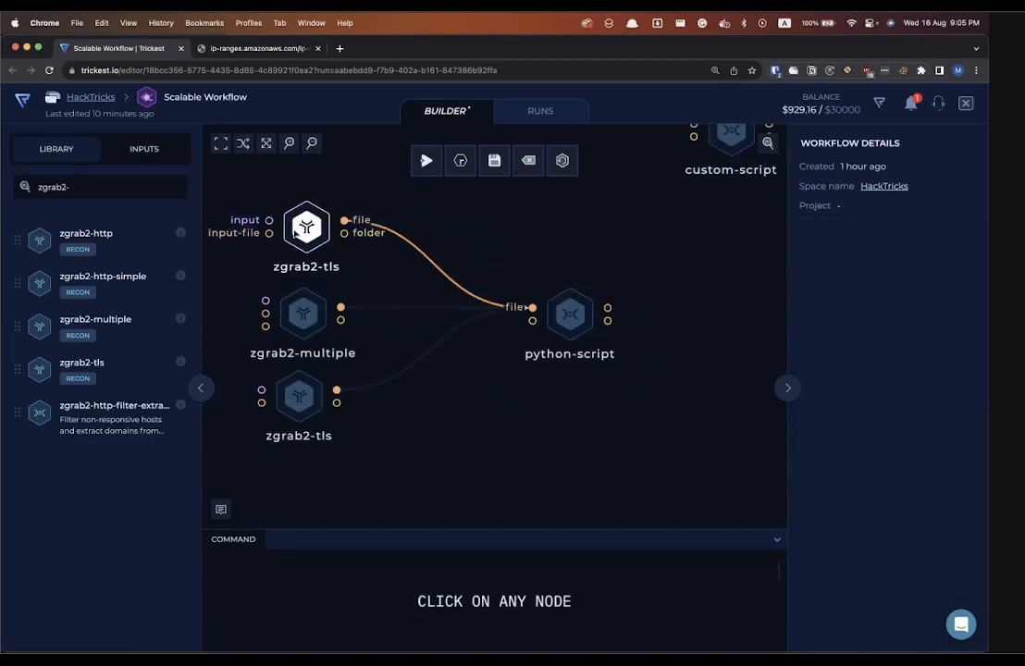
pyautogui.hscroll(-2, 270, 284)
pyautogui.click(266, 284)
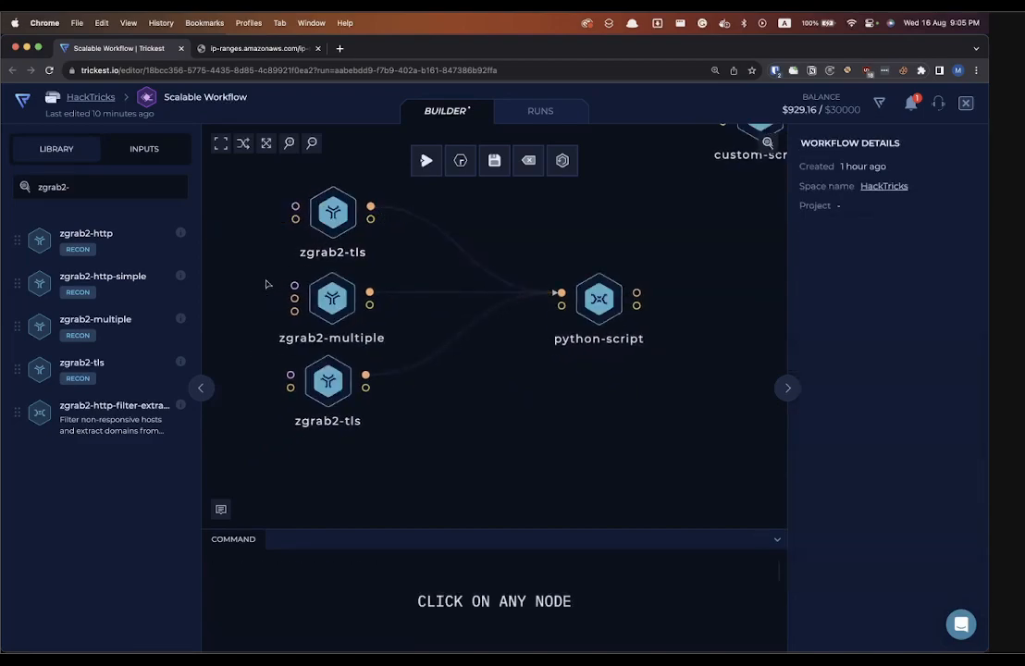
pyautogui.click(583, 300)
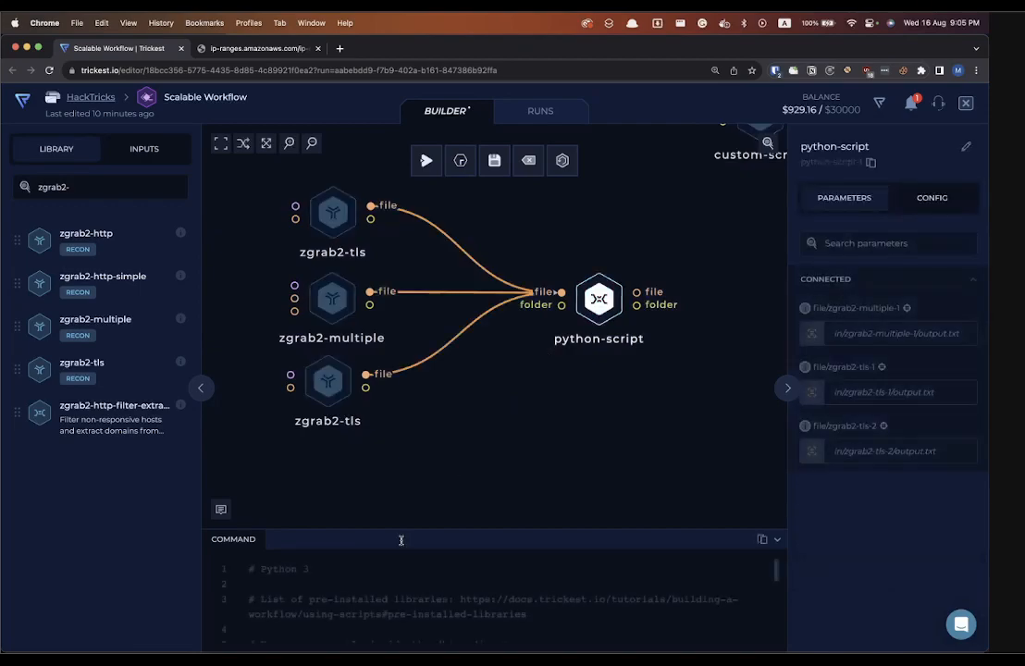
pyautogui.scroll(-3, 386, 594)
pyautogui.scroll(-1, 384, 600)
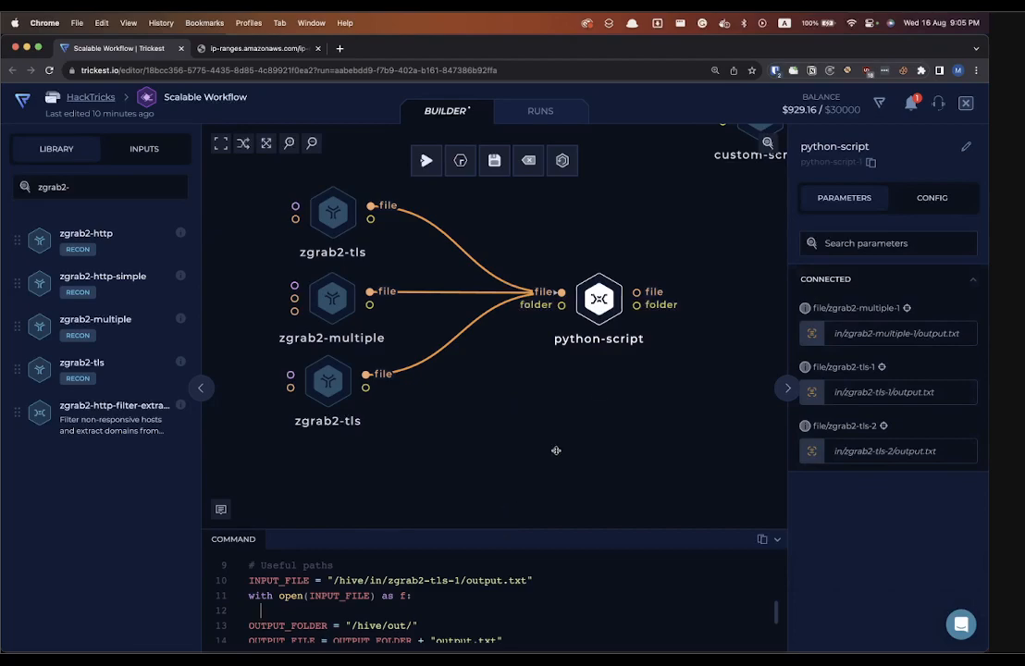
pyautogui.click(597, 384)
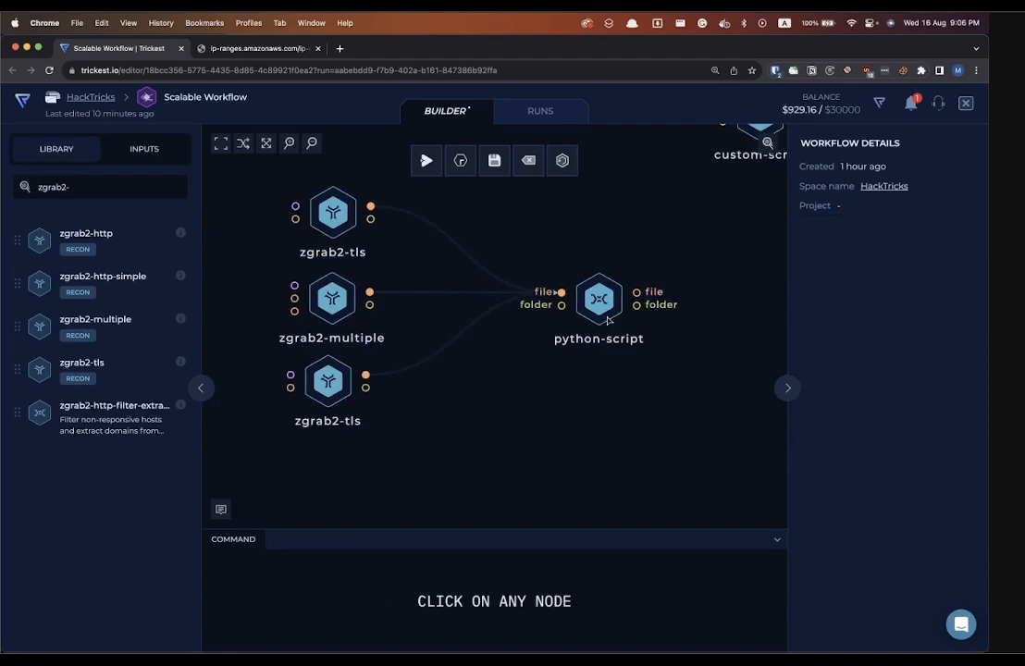
pyautogui.click(332, 212)
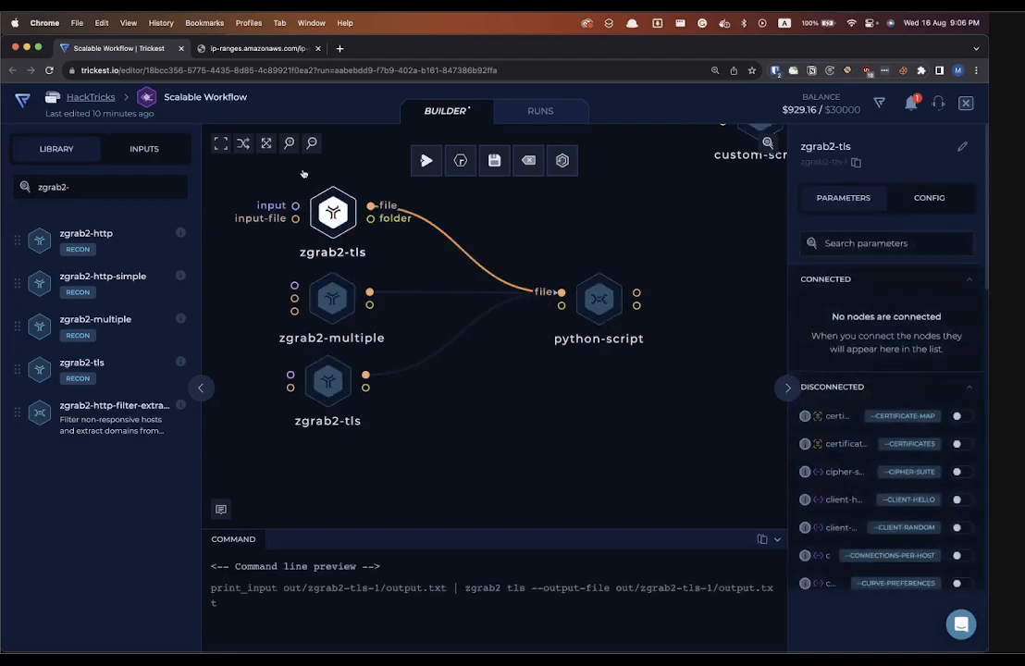
pyautogui.click(318, 267)
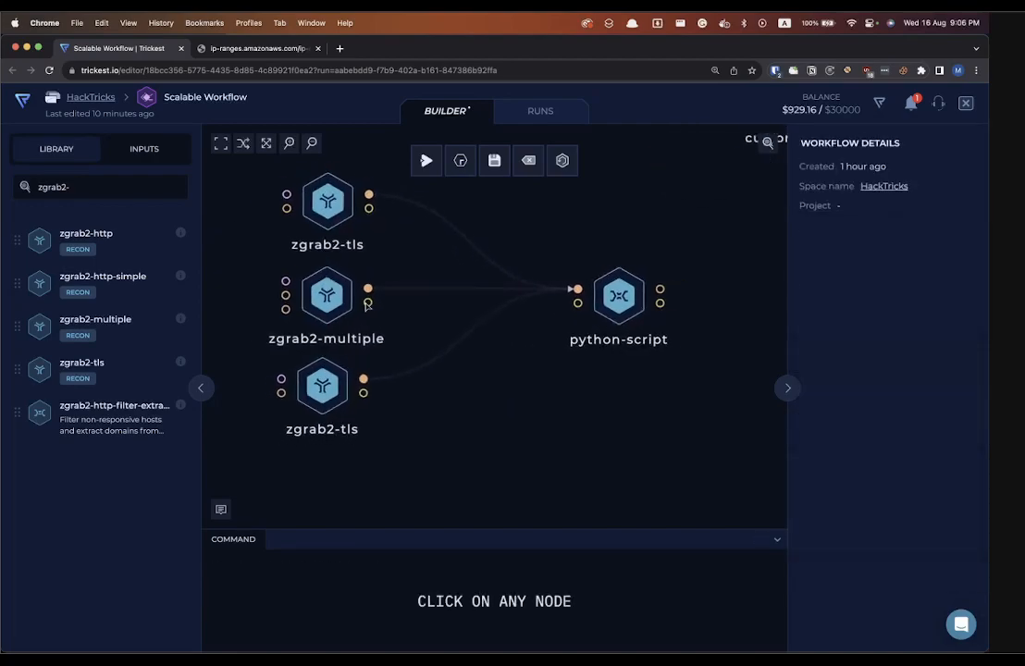